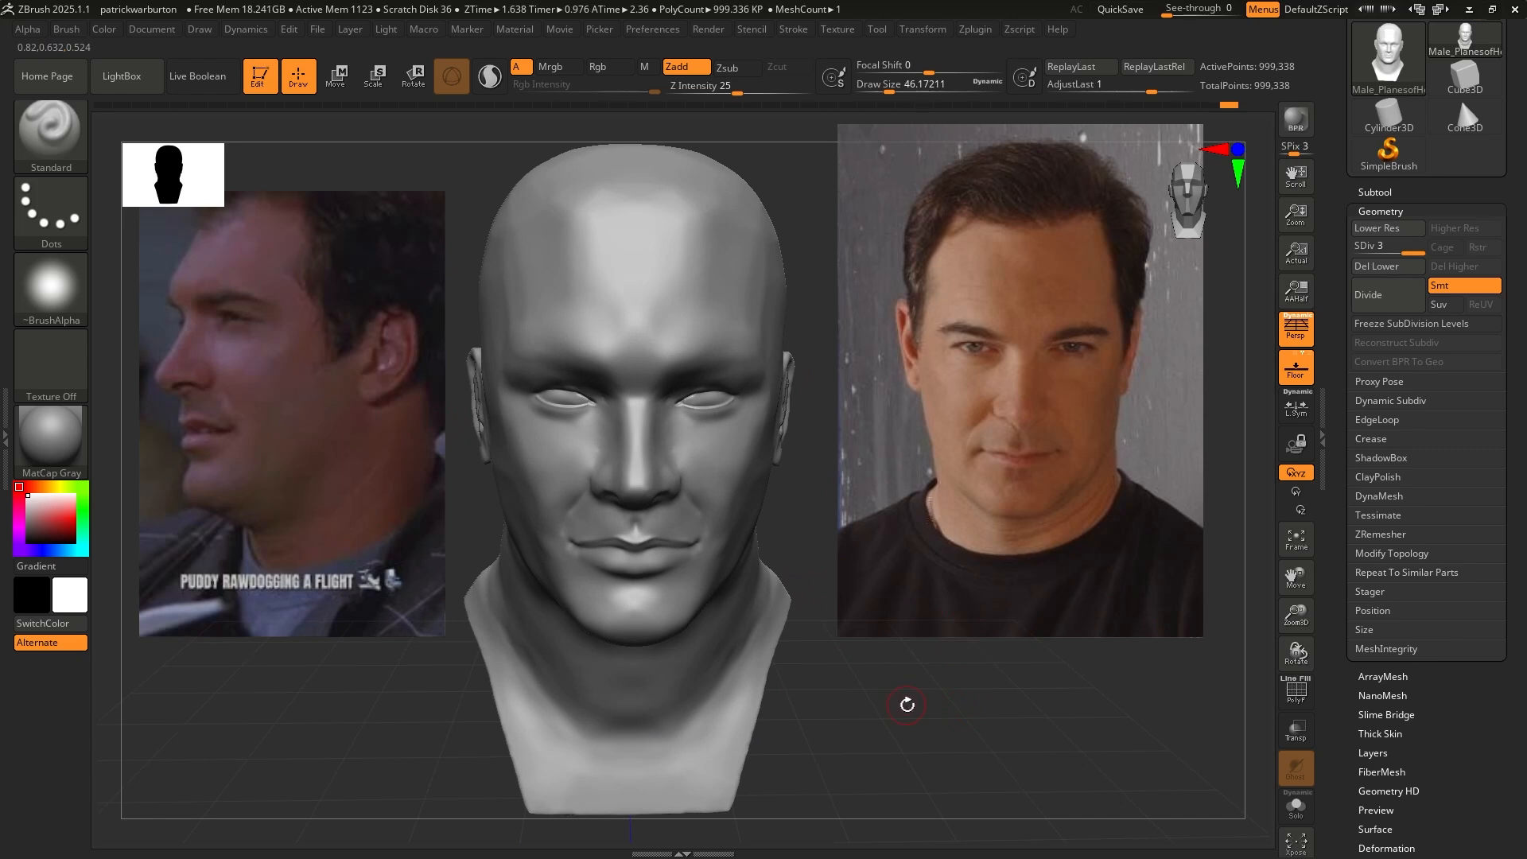
drag(907, 705, 907, 696)
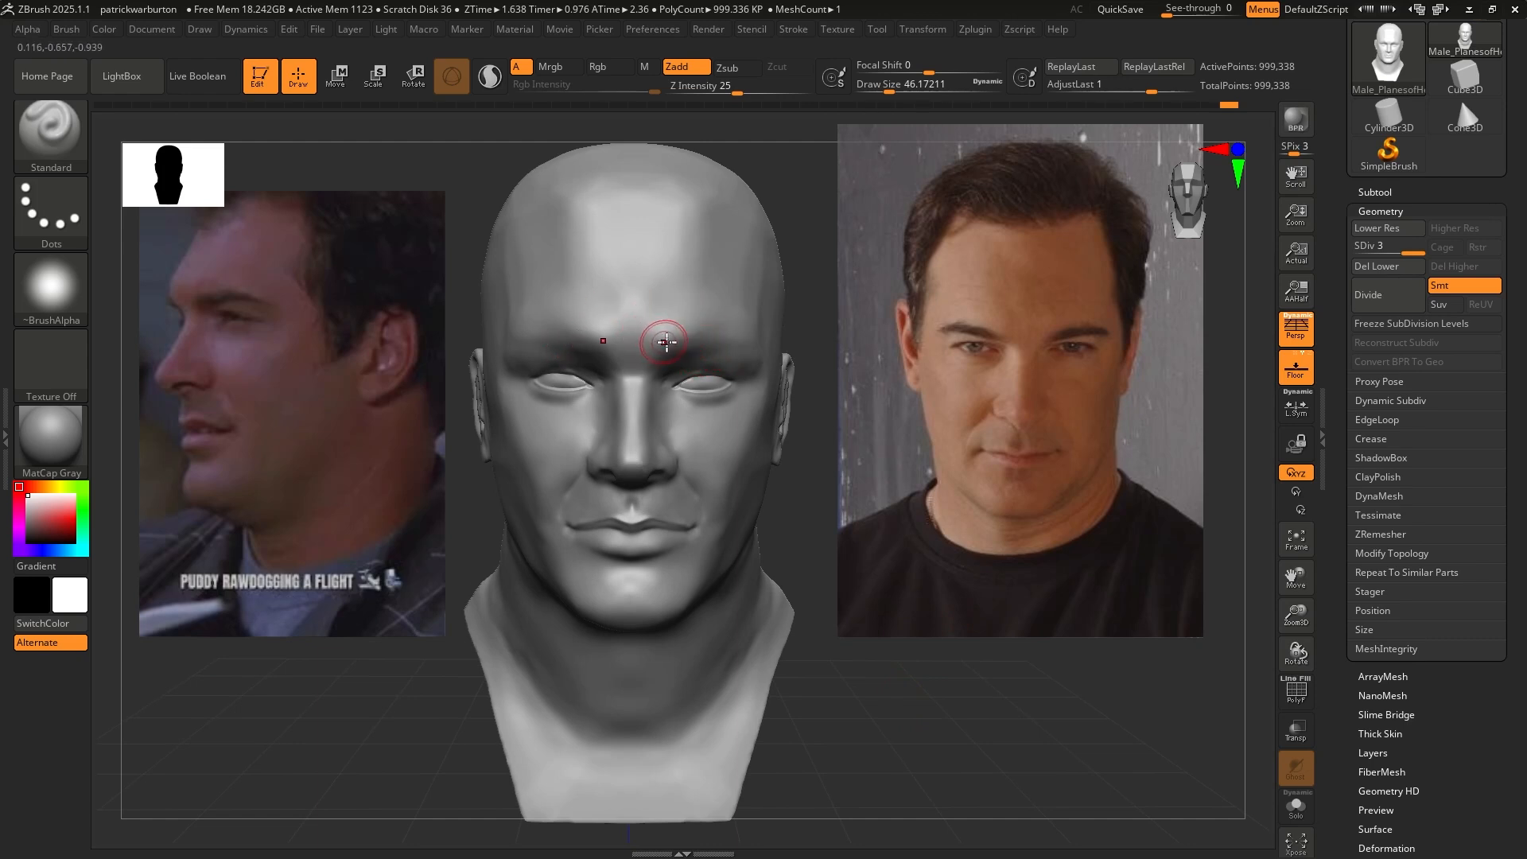
key(ctrl)
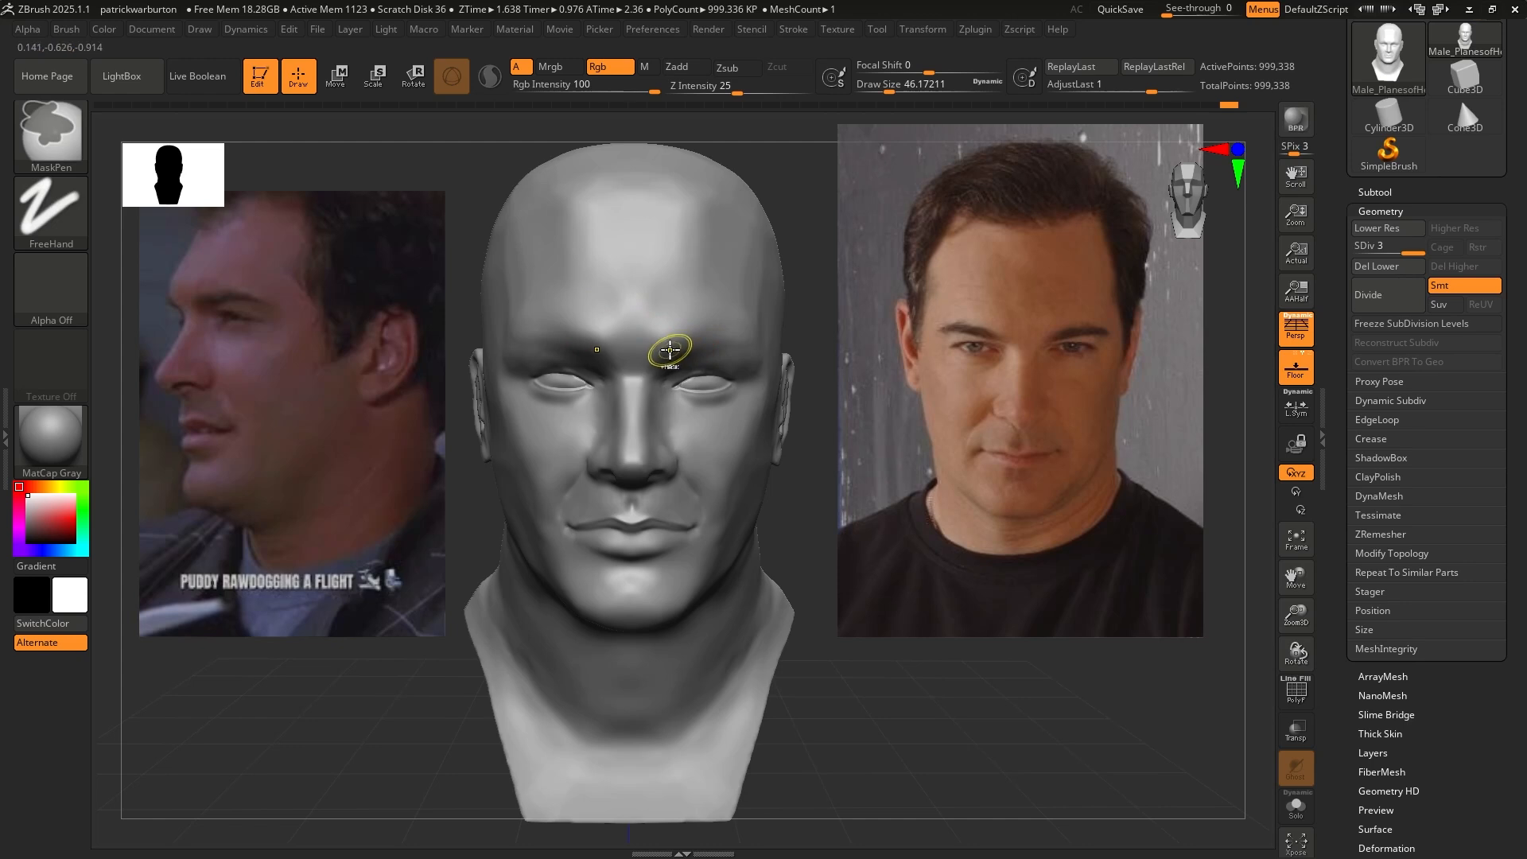
mouse_move(668, 344)
ctrl+mouse_down()
mouse_move(737, 345)
mouse_move(698, 344)
ctrl+mouse_up()
drag(884, 733, 883, 709)
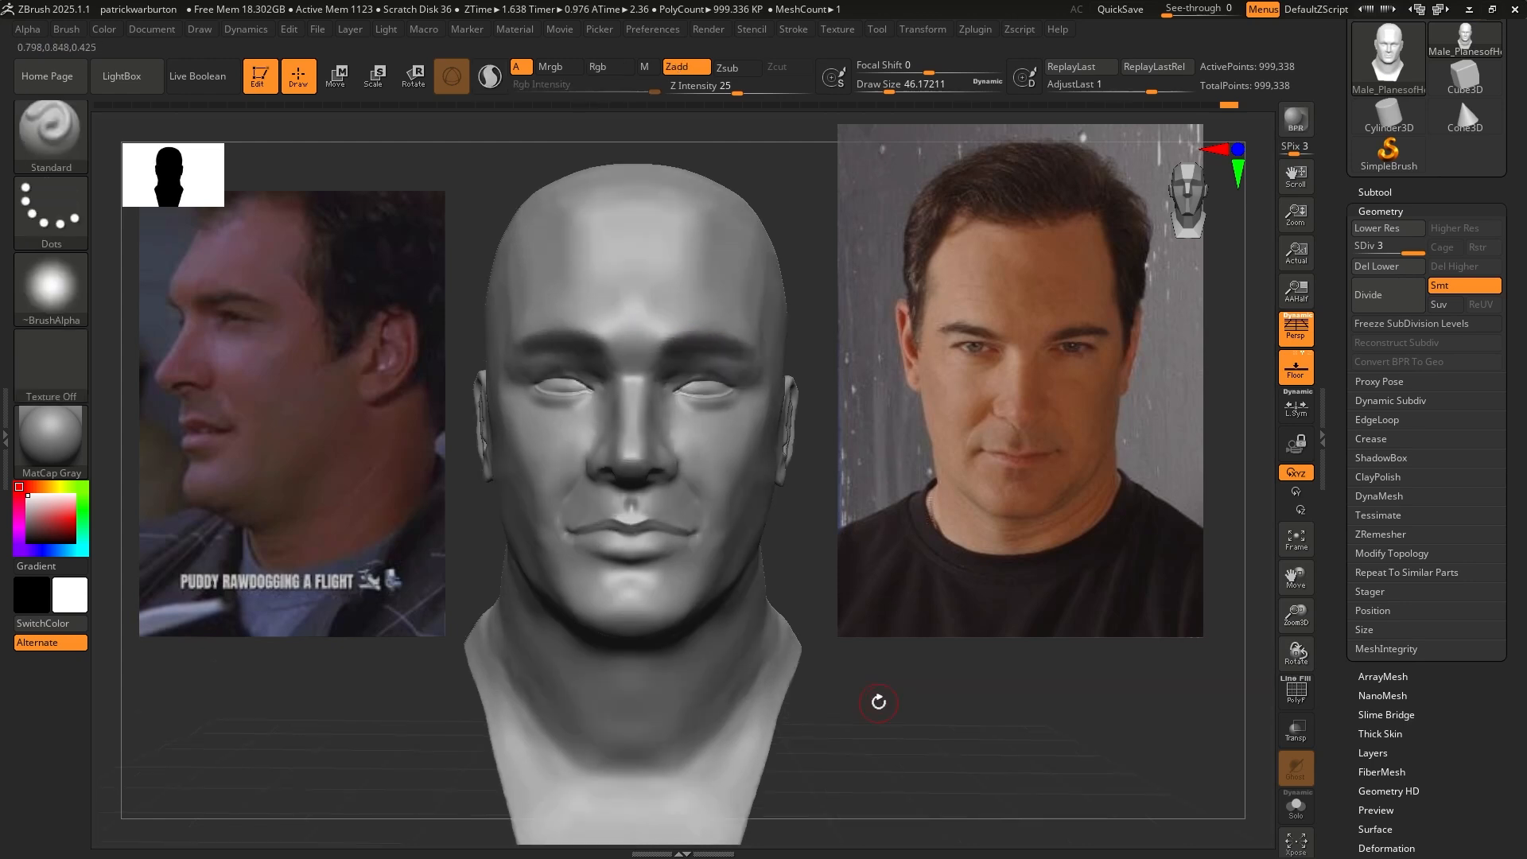
key(ctrl)
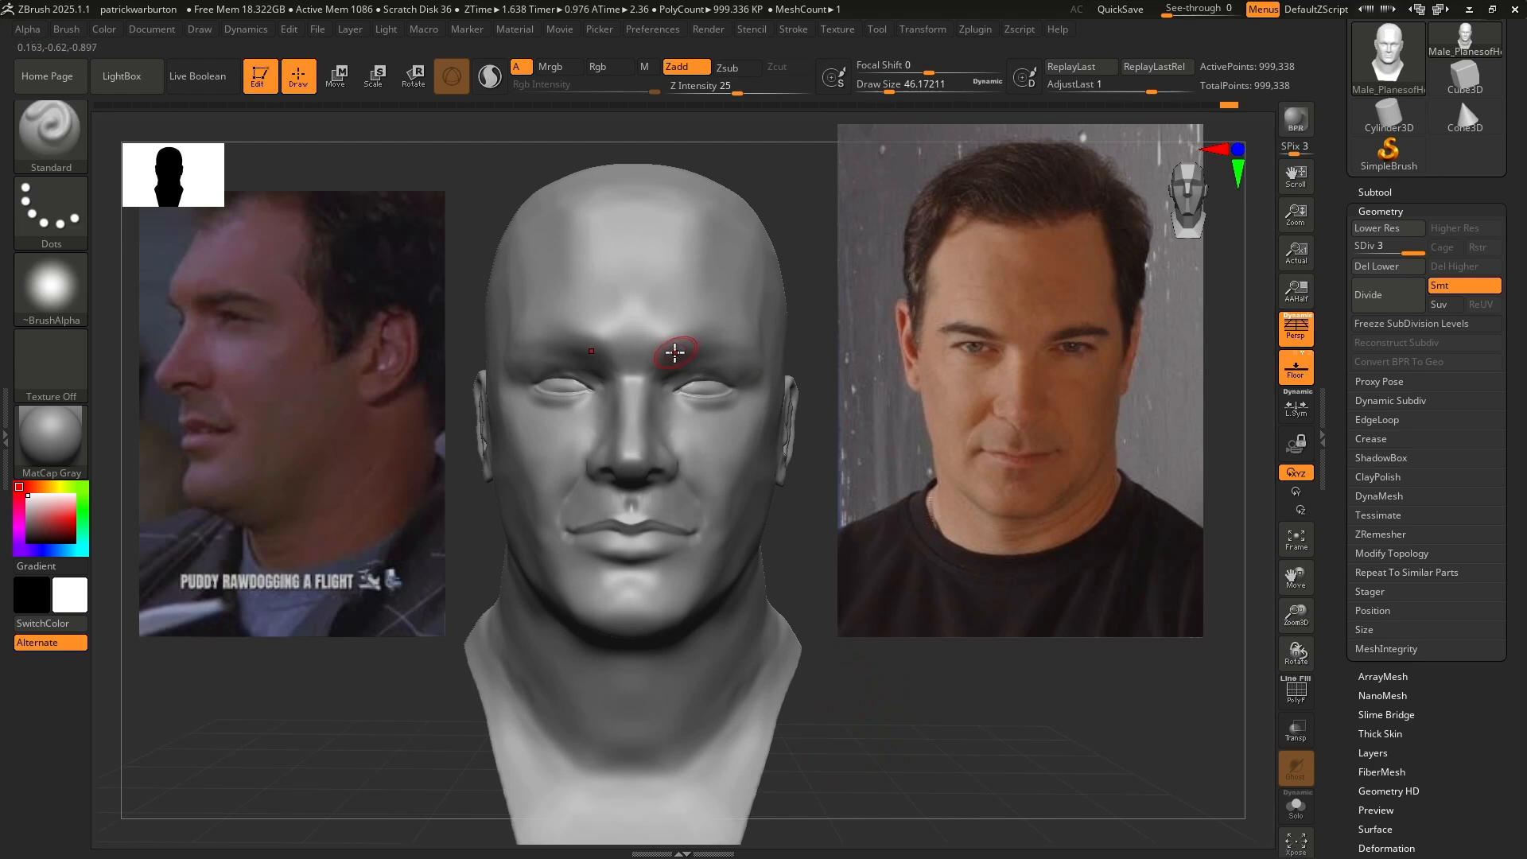
Reduce the draw size to about 27 and paint a symmetrical mask along both eyebrows of the head
key(s)
drag(682, 355, 675, 350)
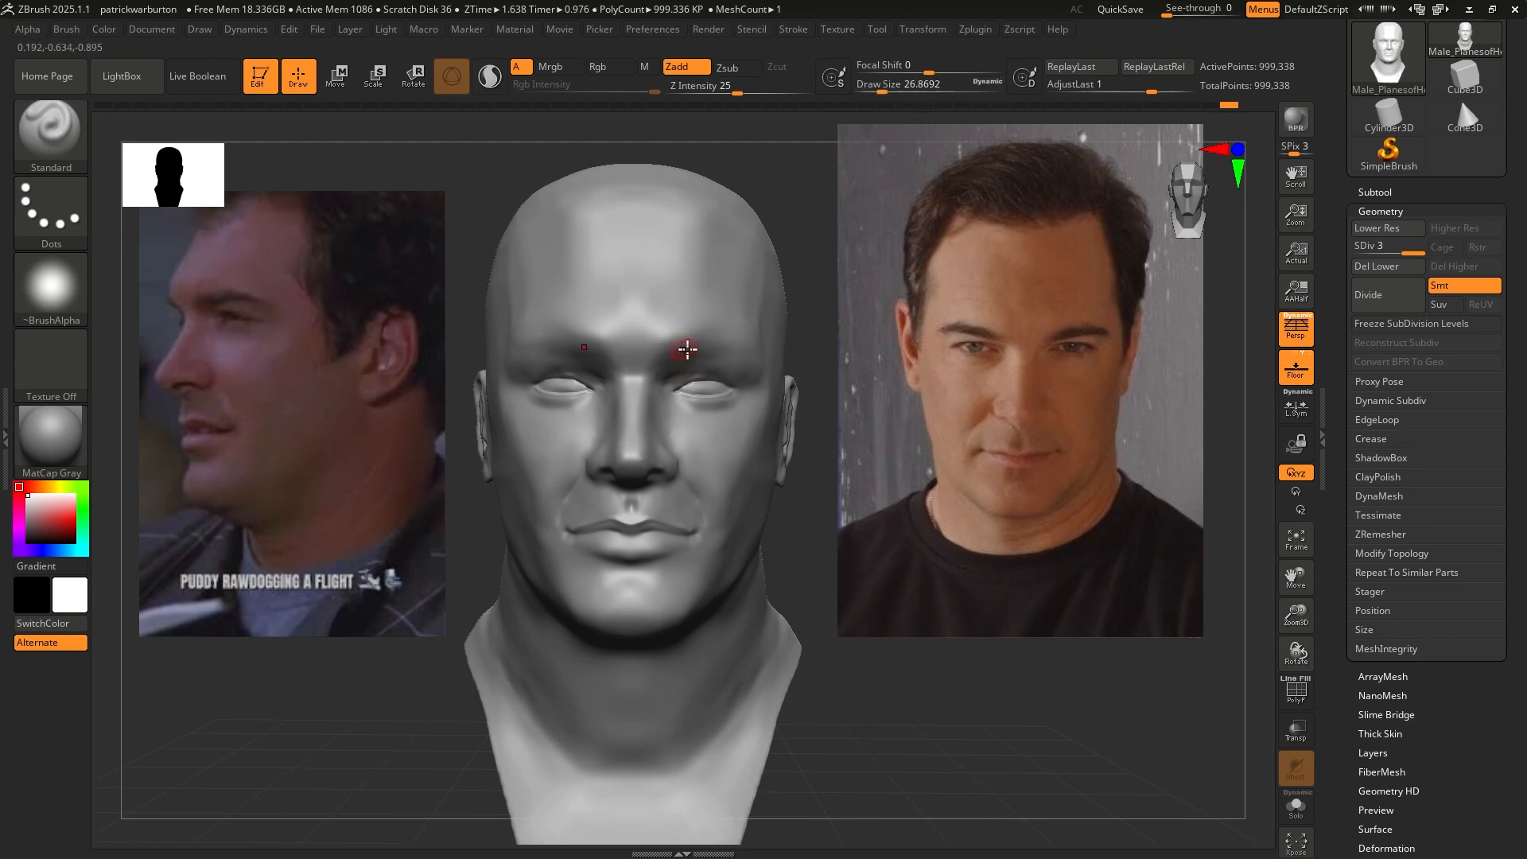
key(ctrl)
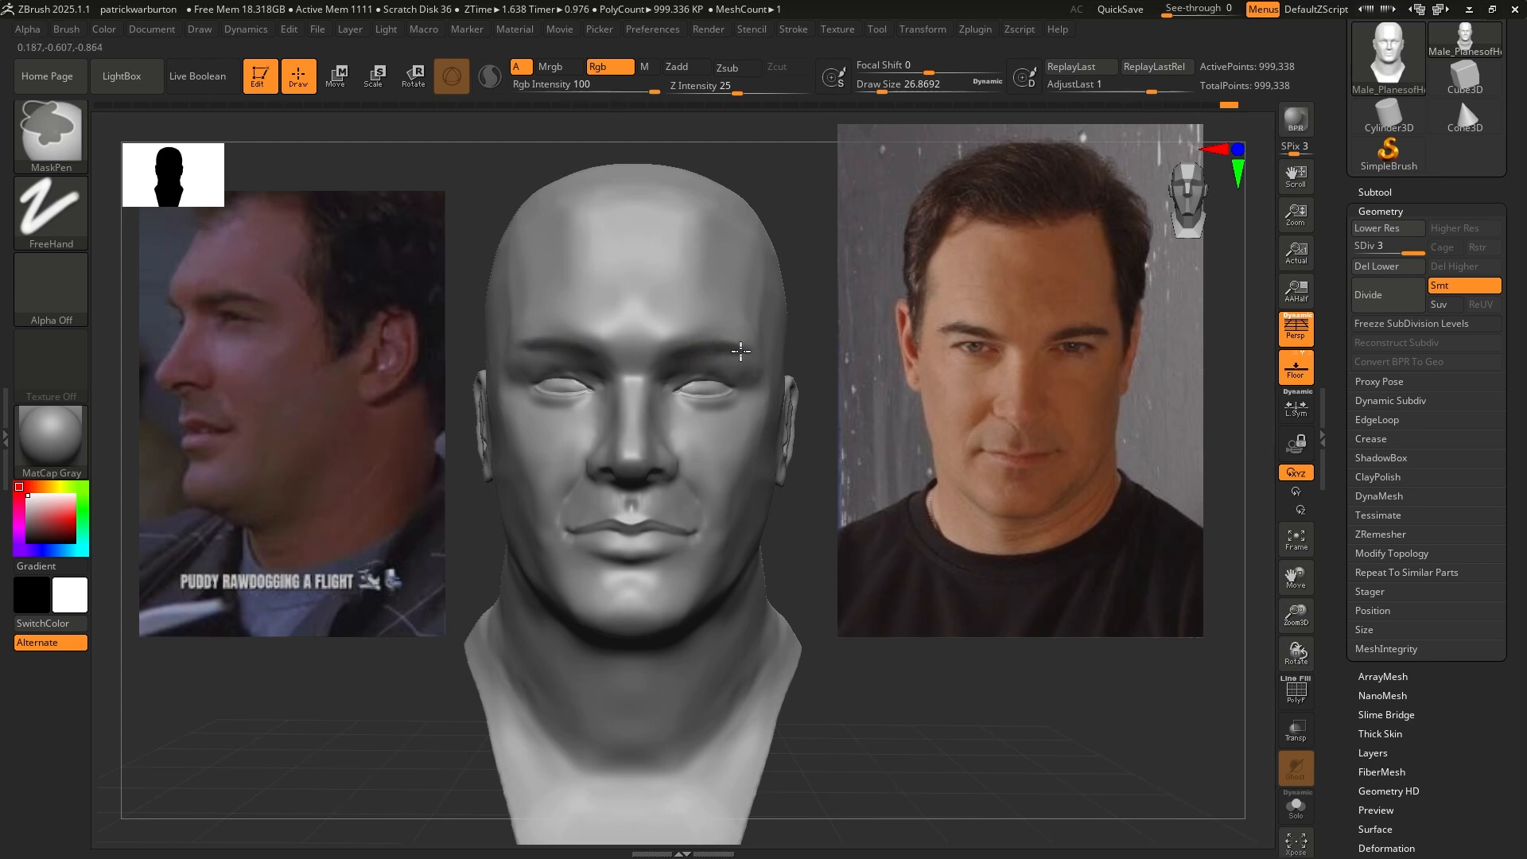
drag(903, 685, 852, 678)
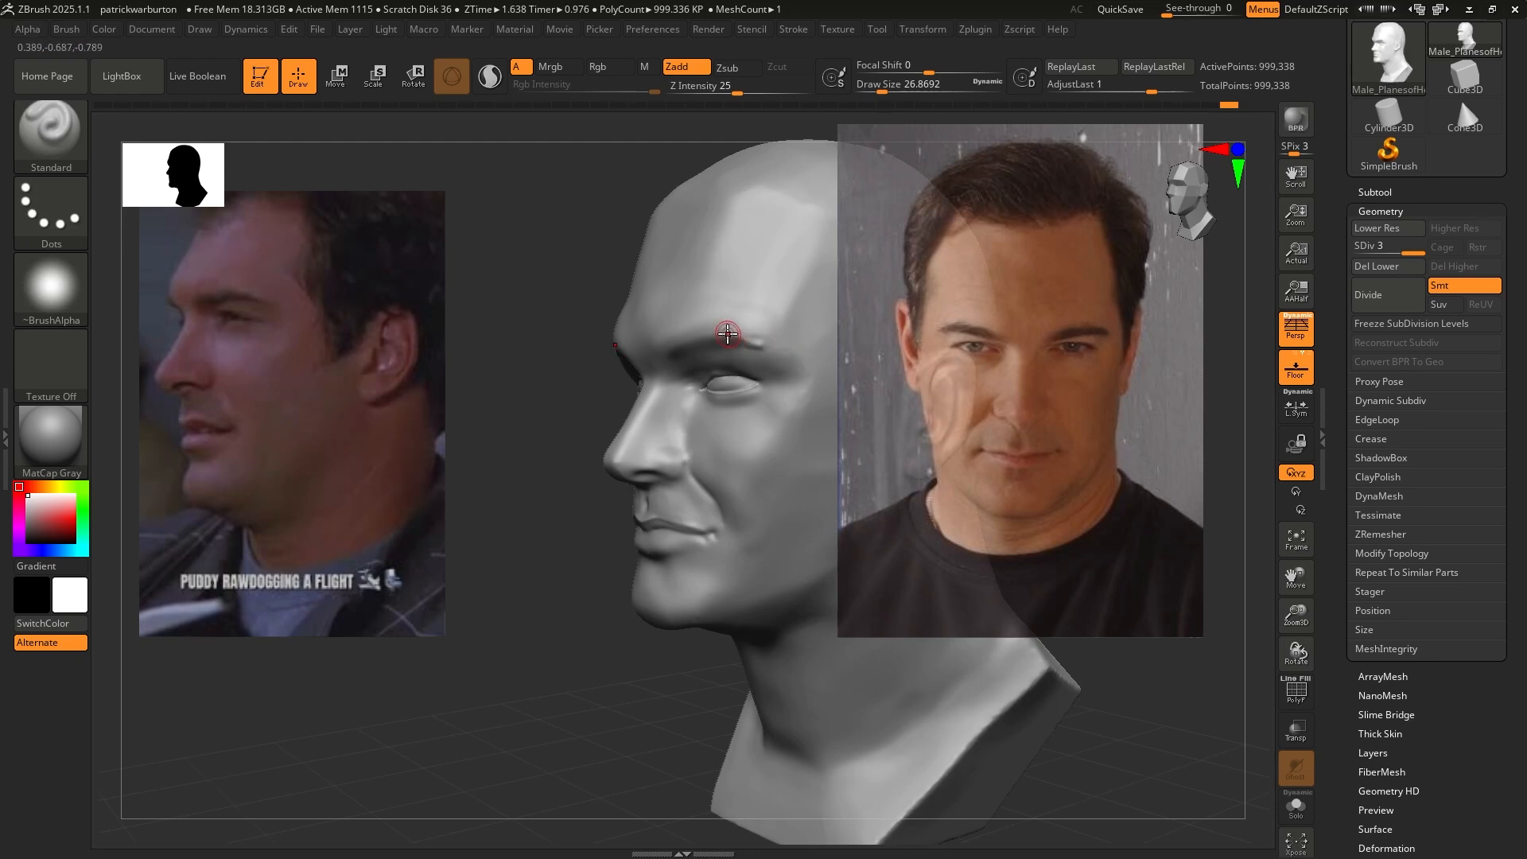
key(ctrl)
key(ctrl)
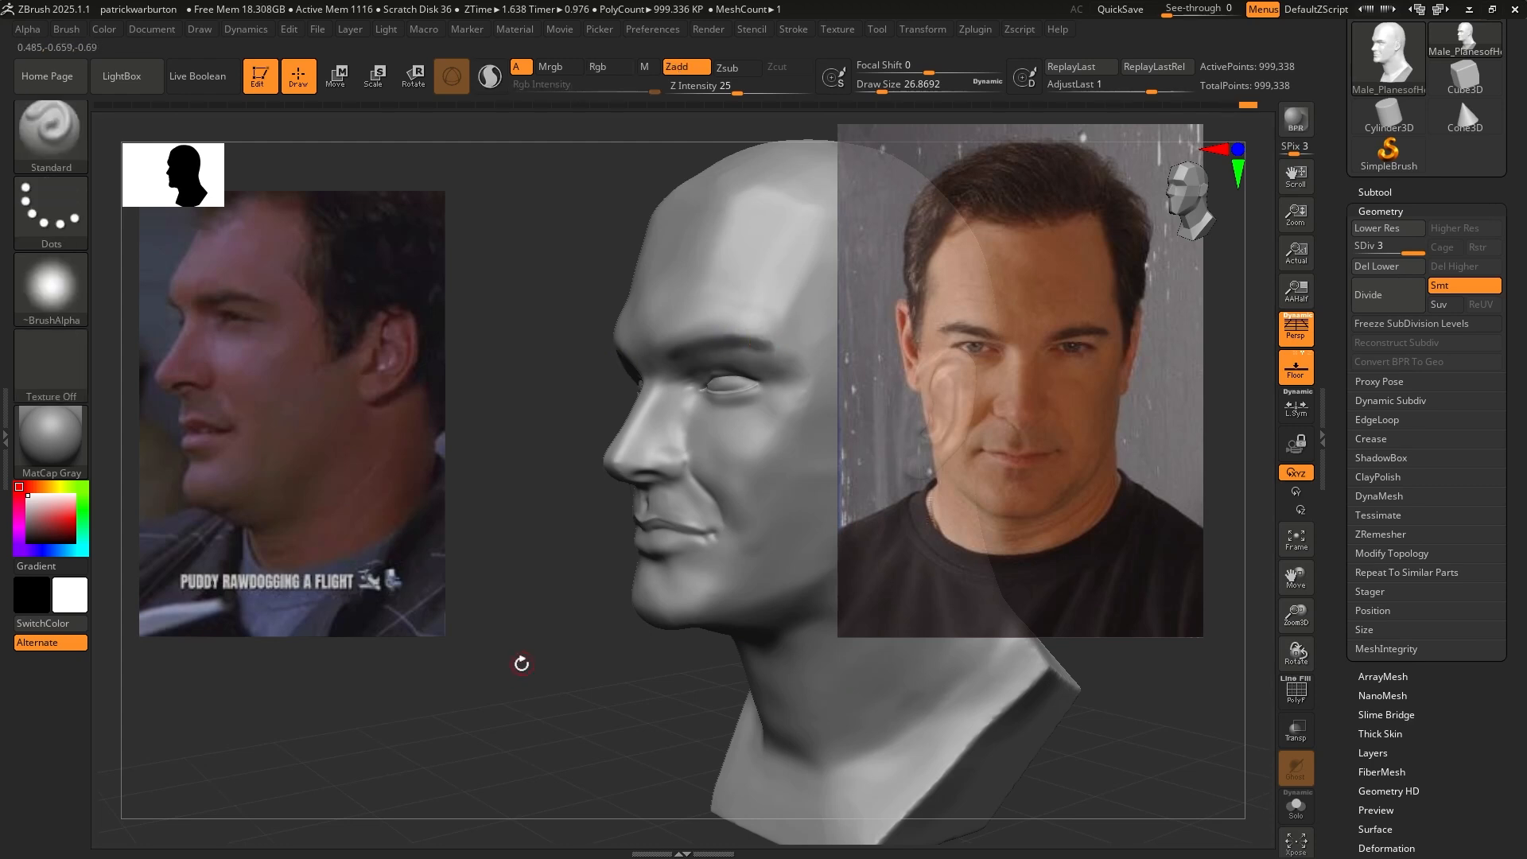
Refine the inner and middle parts of the eyebrow mask to match the front reference photo
drag(523, 661, 586, 668)
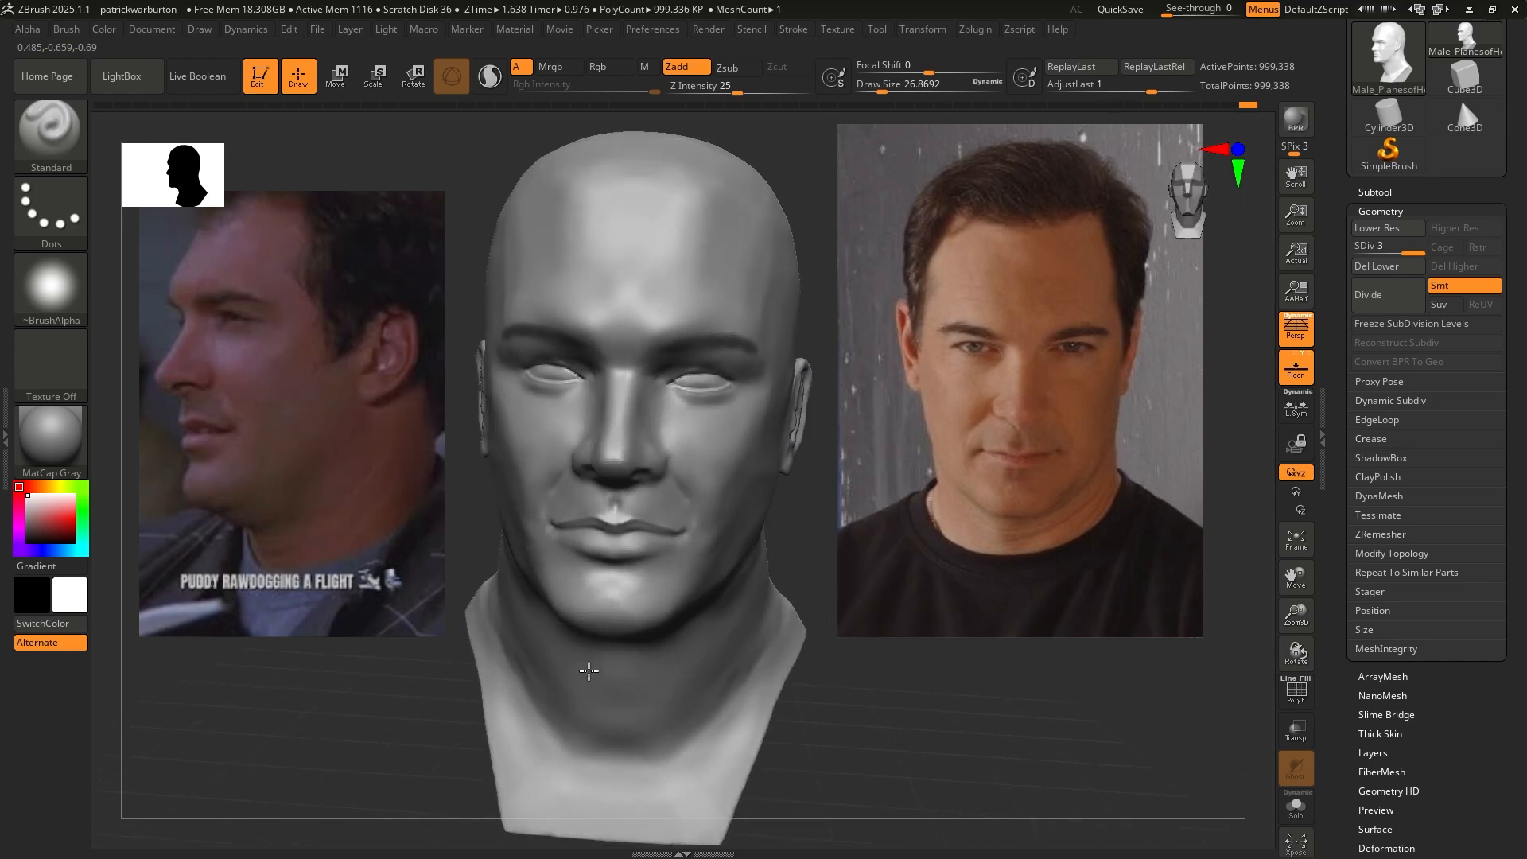
key(ctrl)
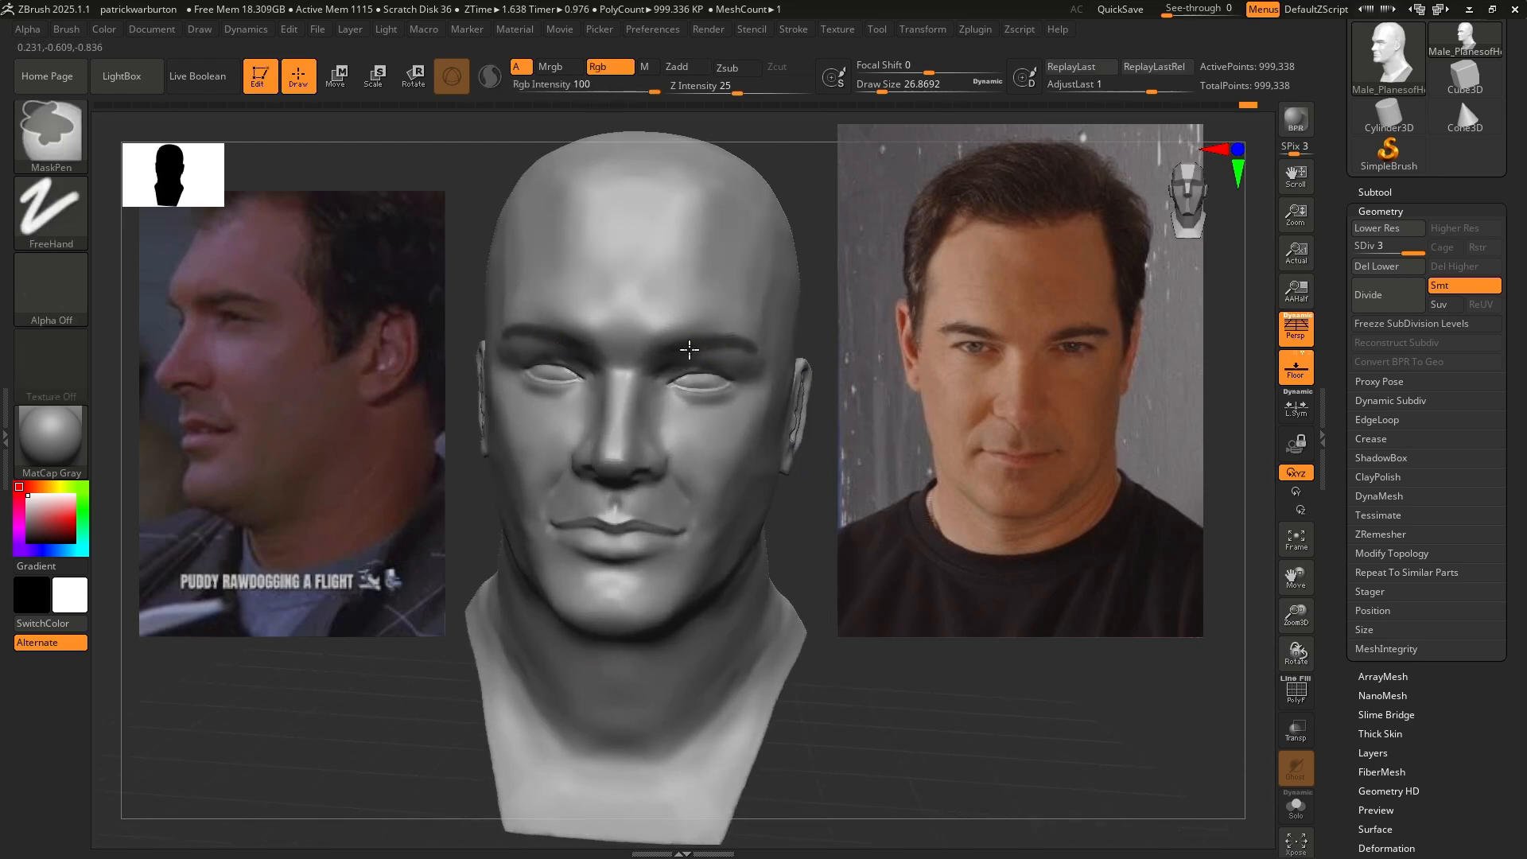
mouse_move(835, 694)
mouse_down()
mouse_move(855, 671)
mouse_move(819, 712)
mouse_move(818, 681)
mouse_up()
key(ctrl)
key(ctrl)
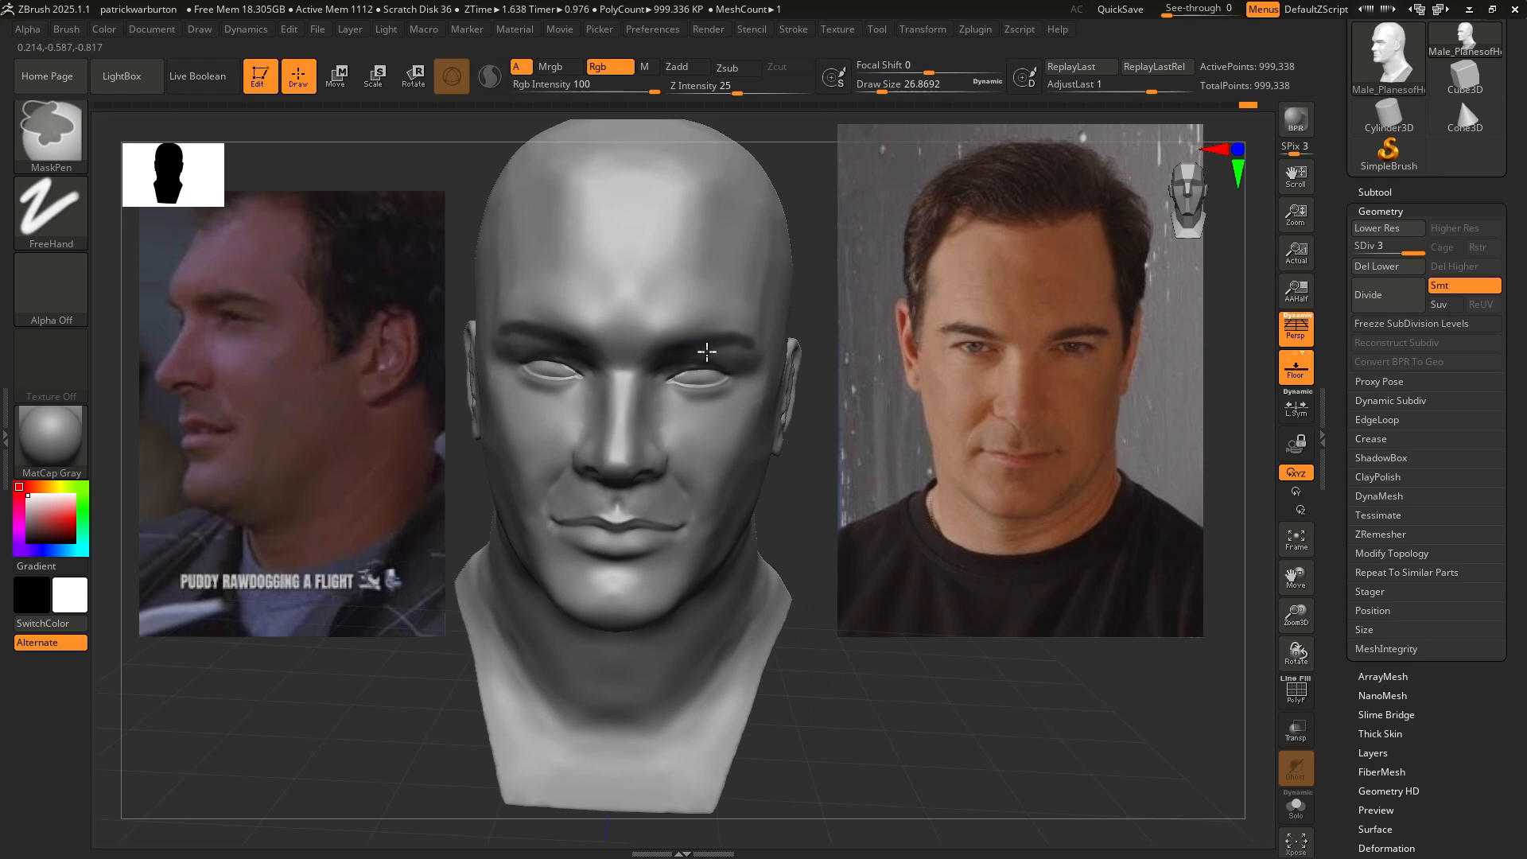
Clean up the eyebrow mask's edges and taper its outer ends towards the temples
drag(914, 675, 862, 651)
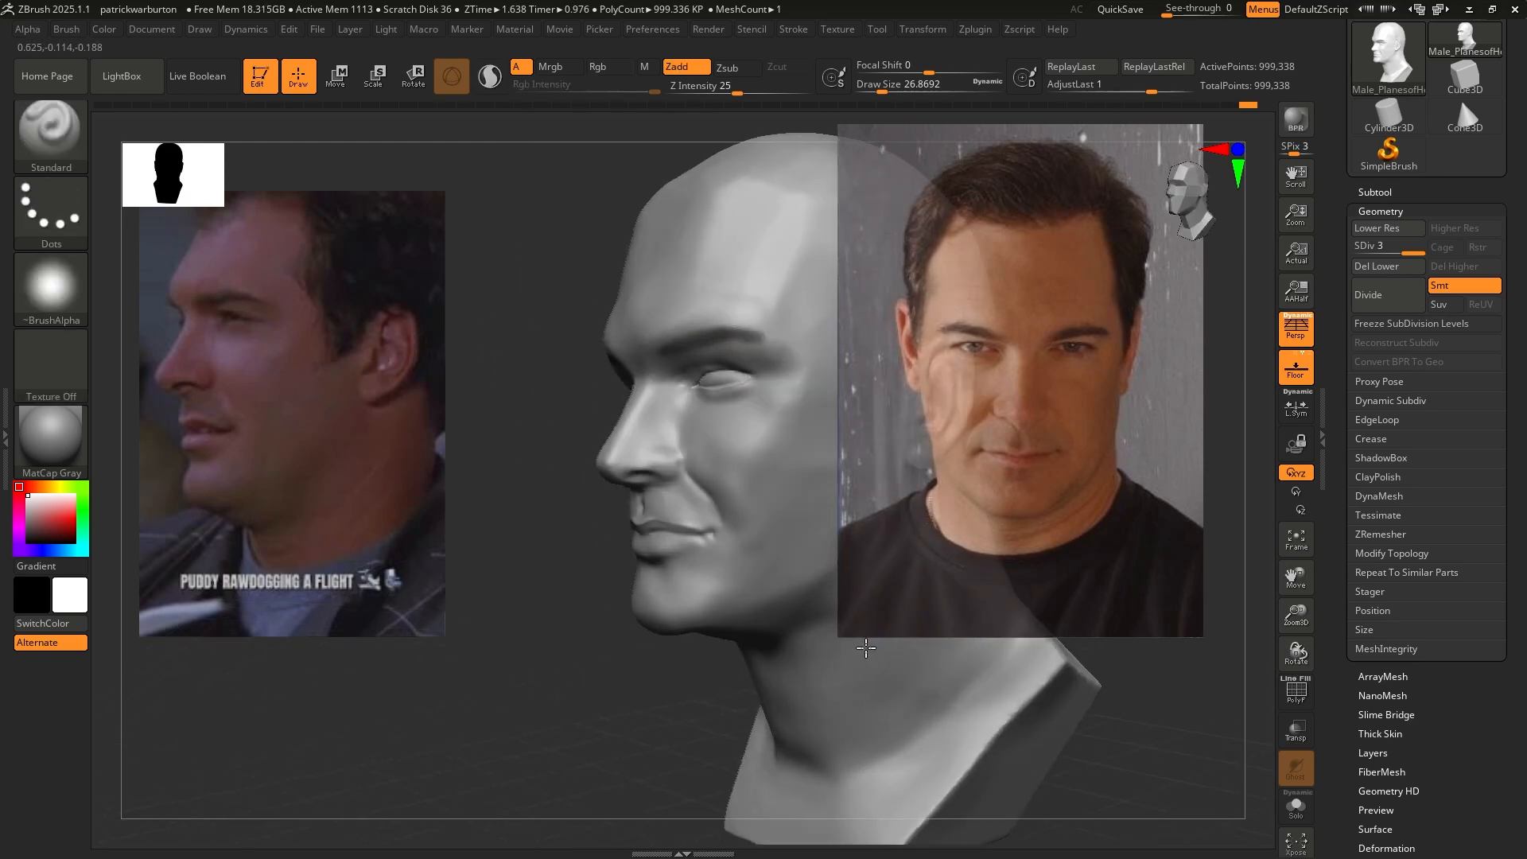
key(ctrl)
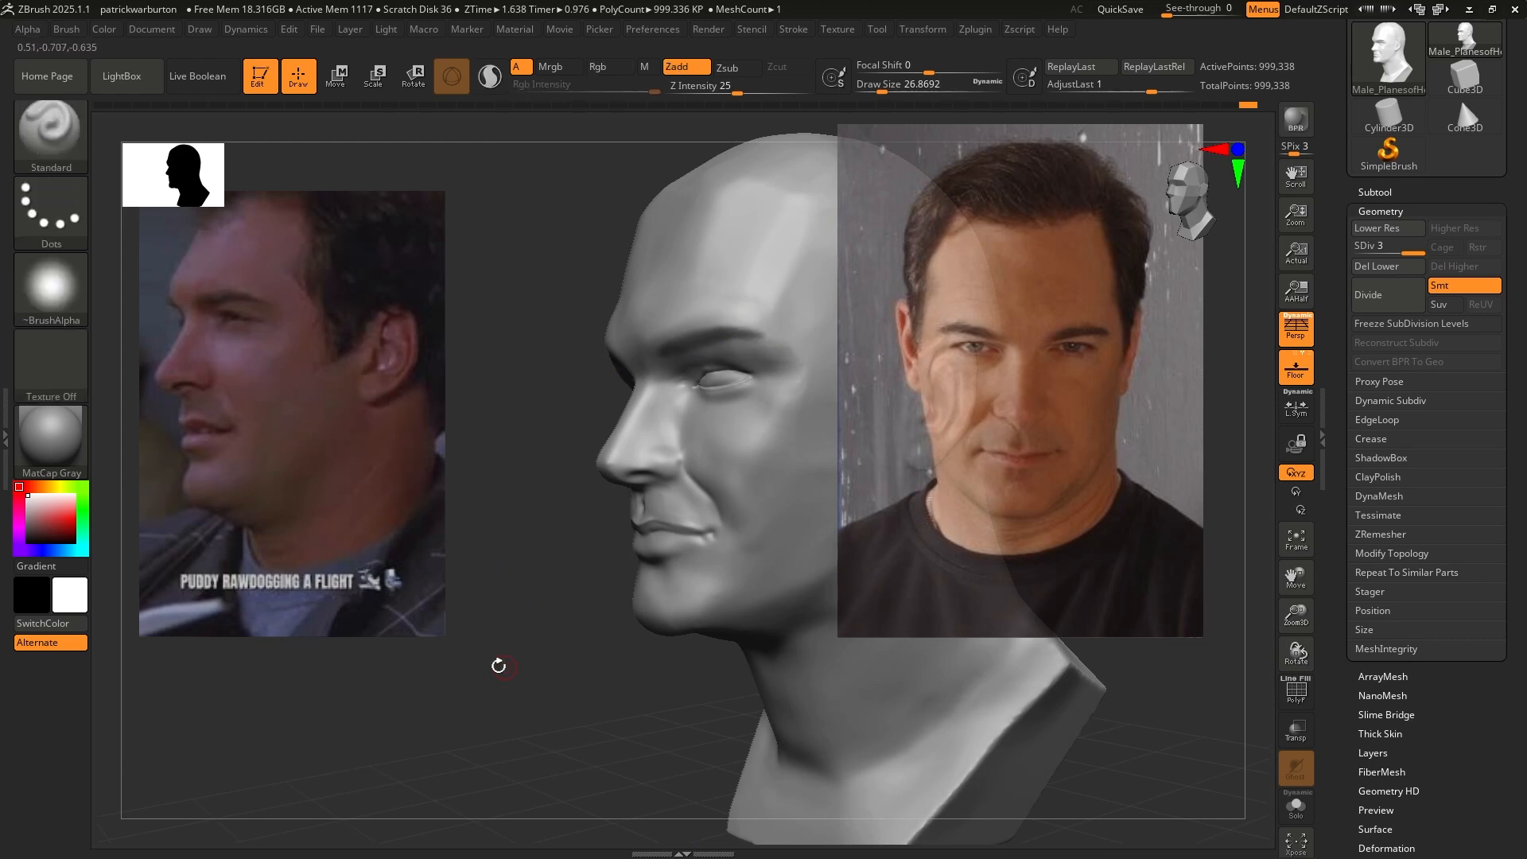
mouse_move(494, 657)
shift+mouse_down()
mouse_move(552, 671)
mouse_move(539, 680)
mouse_move(540, 661)
shift+mouse_up()
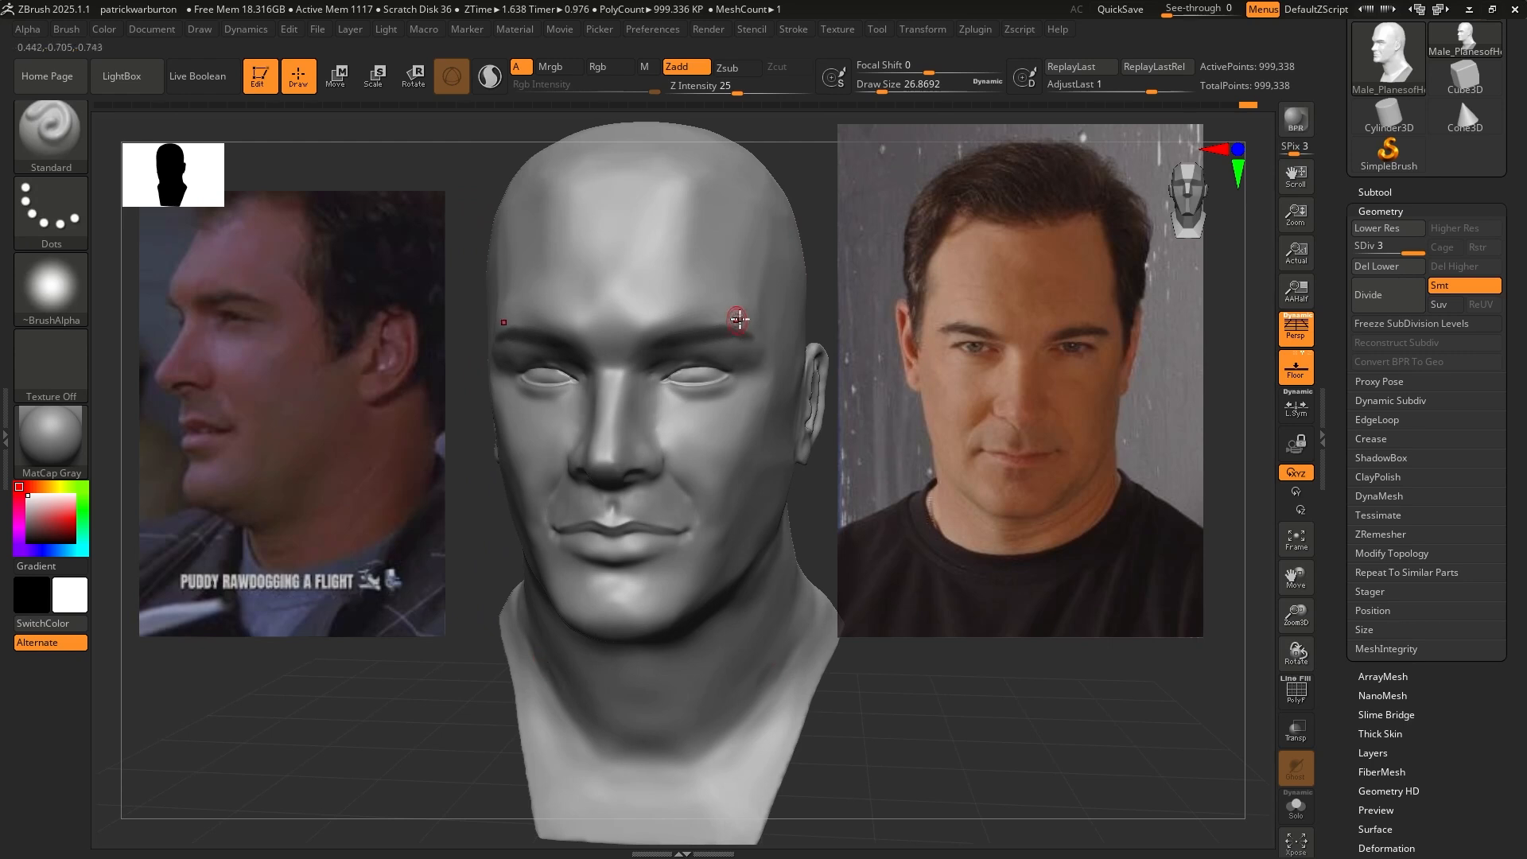
mouse_move(809, 491)
alt+mouse_down()
mouse_move(832, 494)
mouse_move(933, 427)
alt+mouse_up()
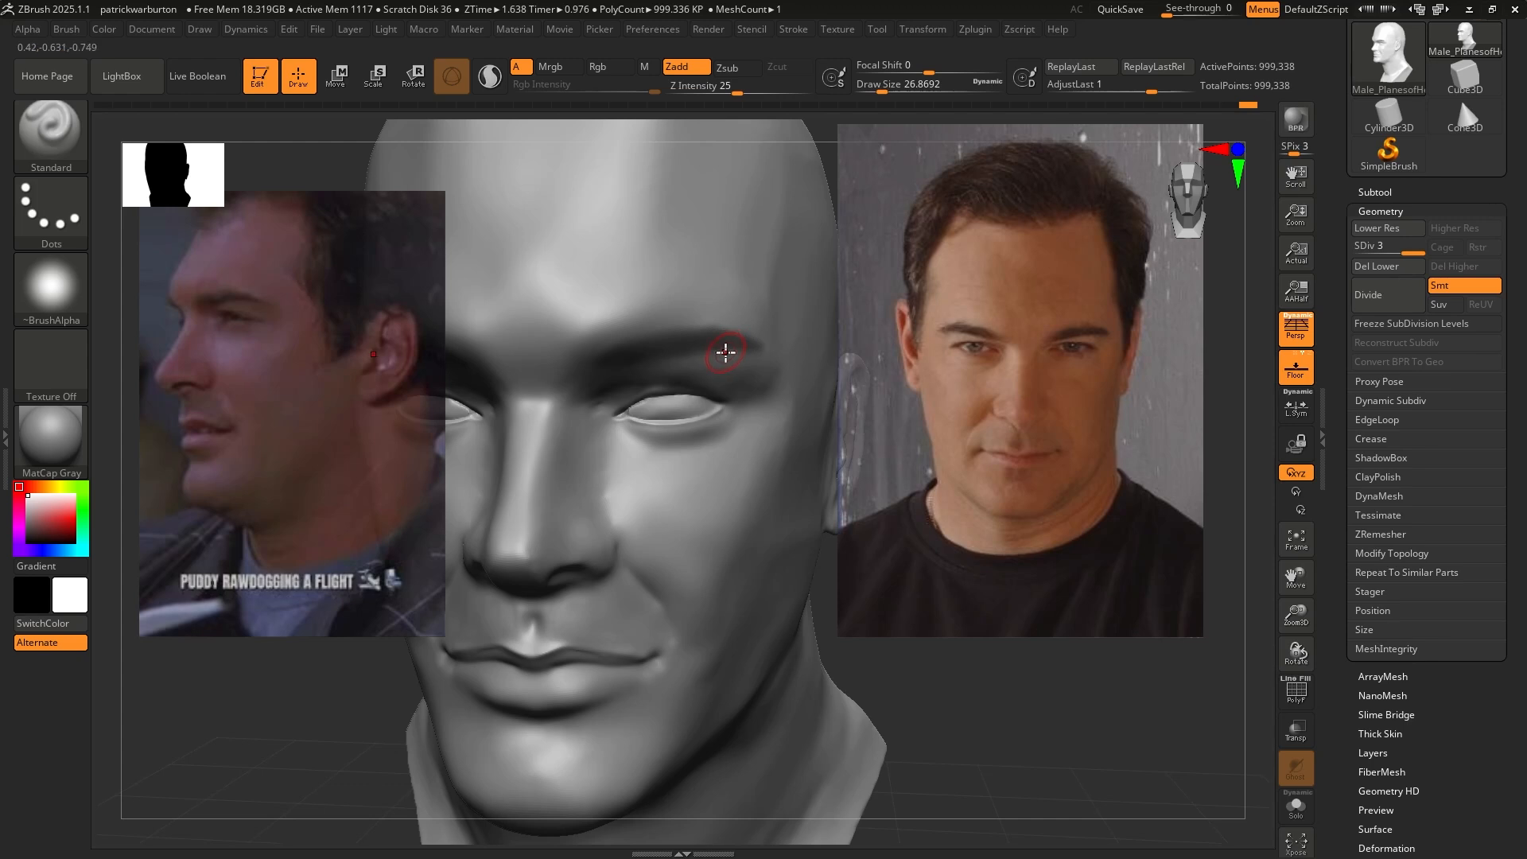
key(ctrl)
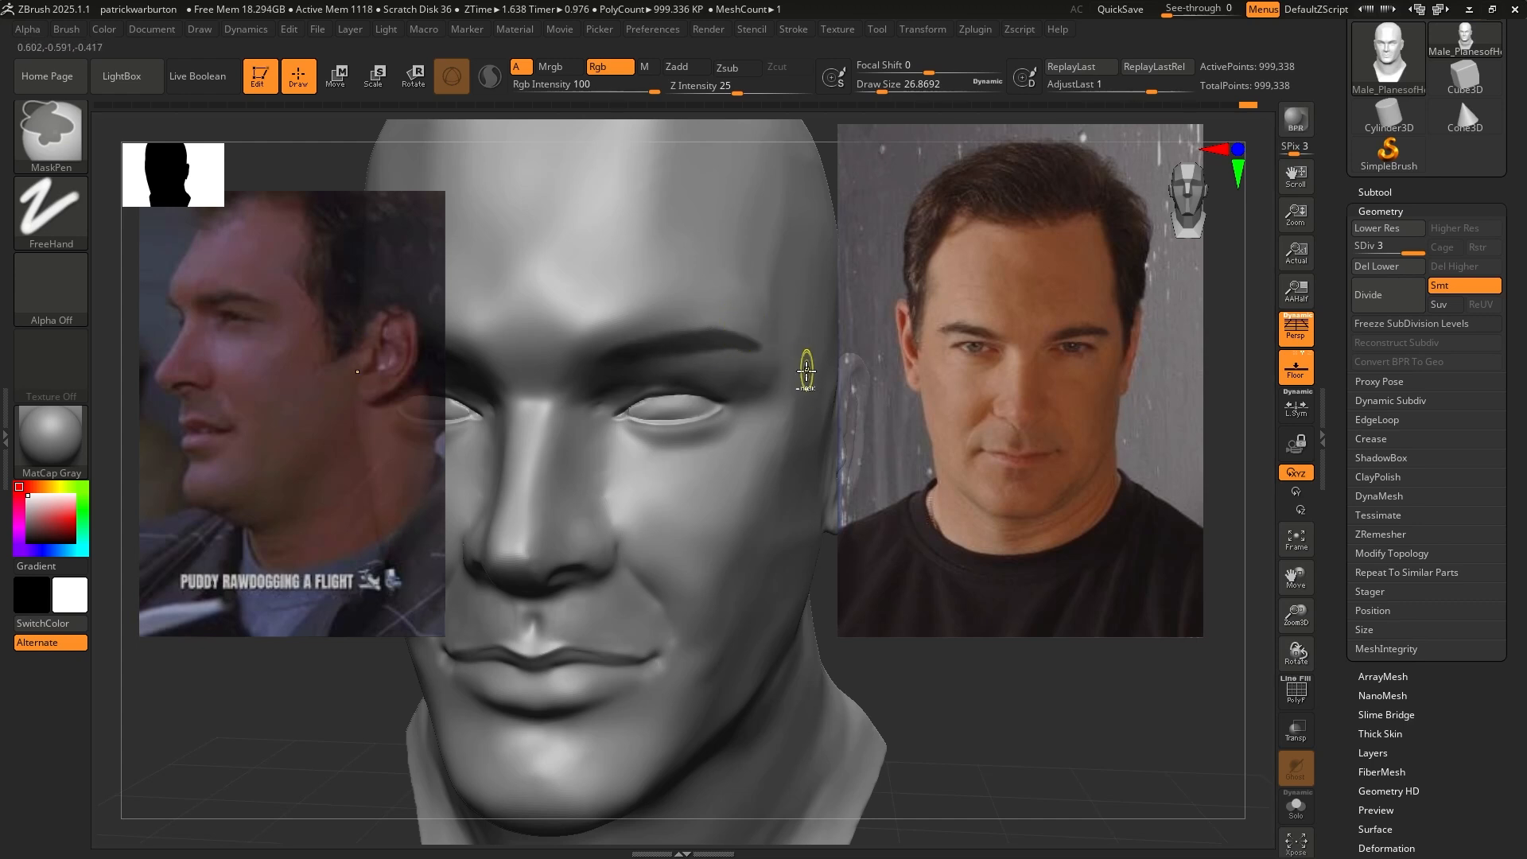
Try sculpting raised strokes across and around the outer end of the masked eyebrows with the Standard brush
drag(989, 729, 920, 681)
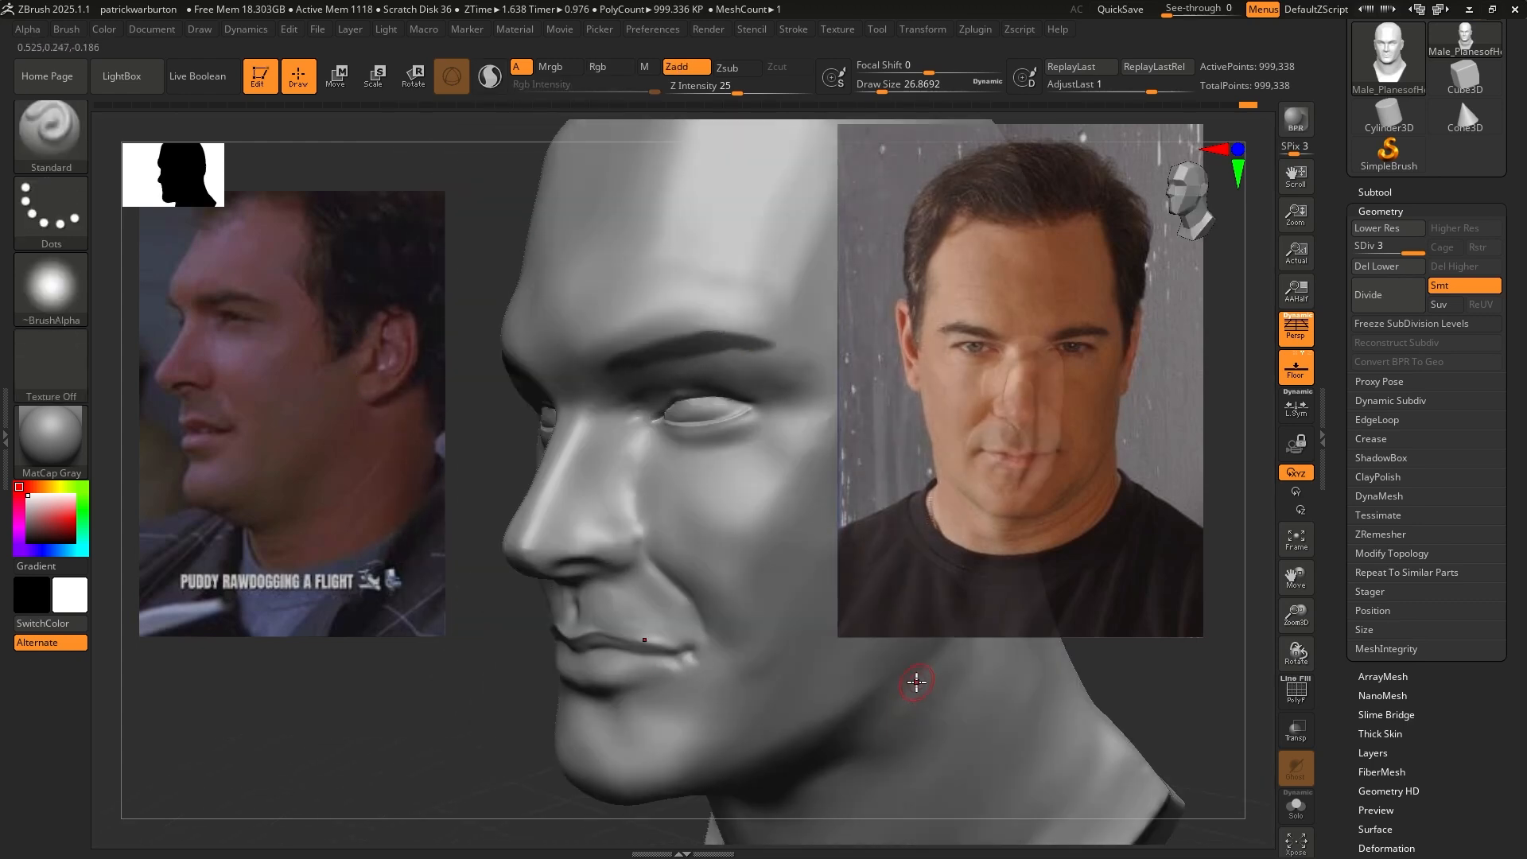
drag(392, 719, 419, 712)
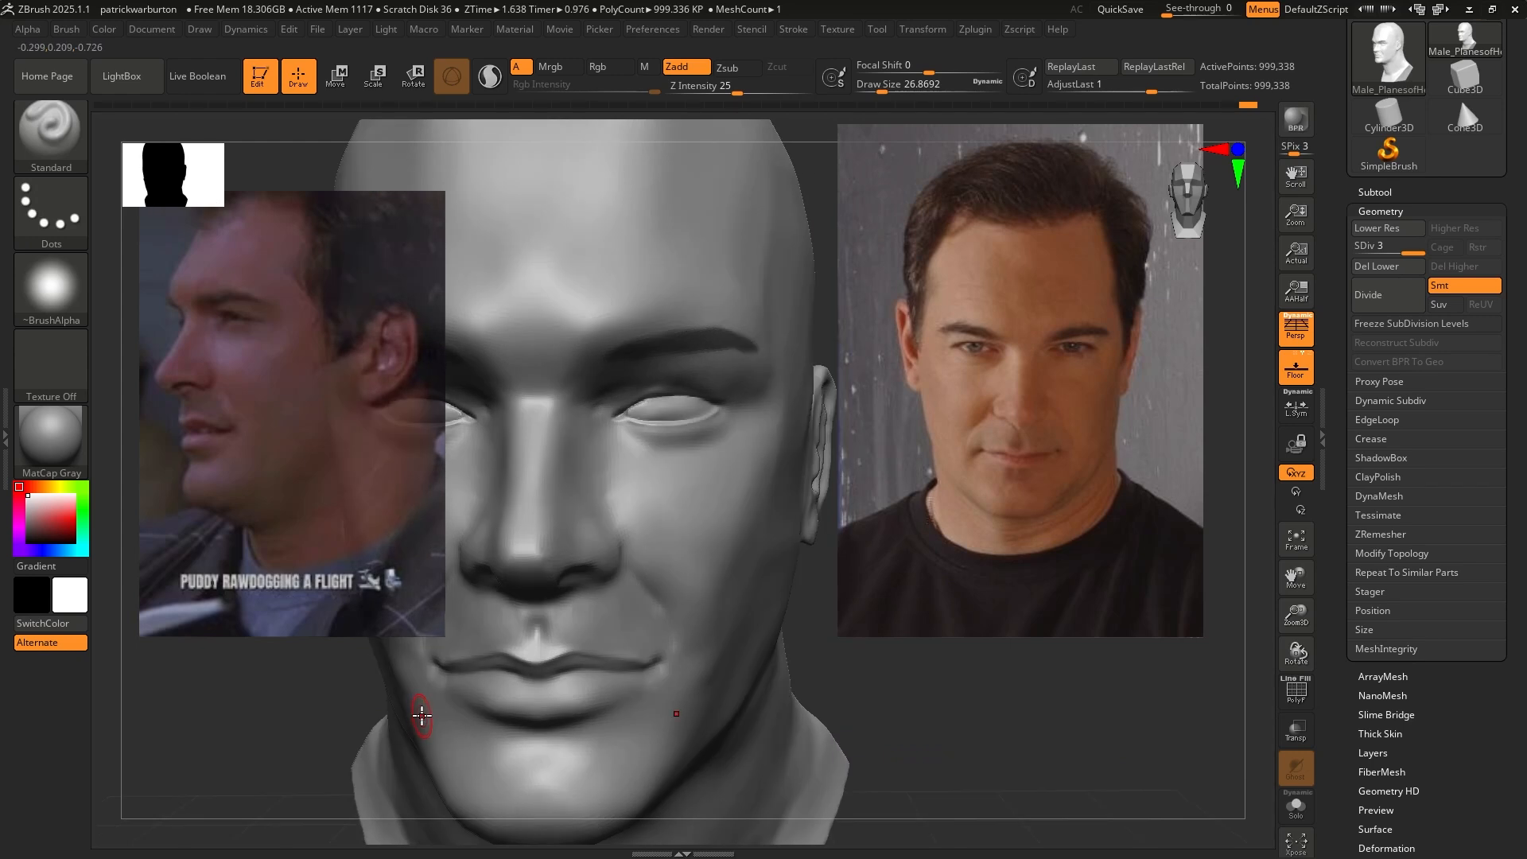
drag(934, 695, 923, 655)
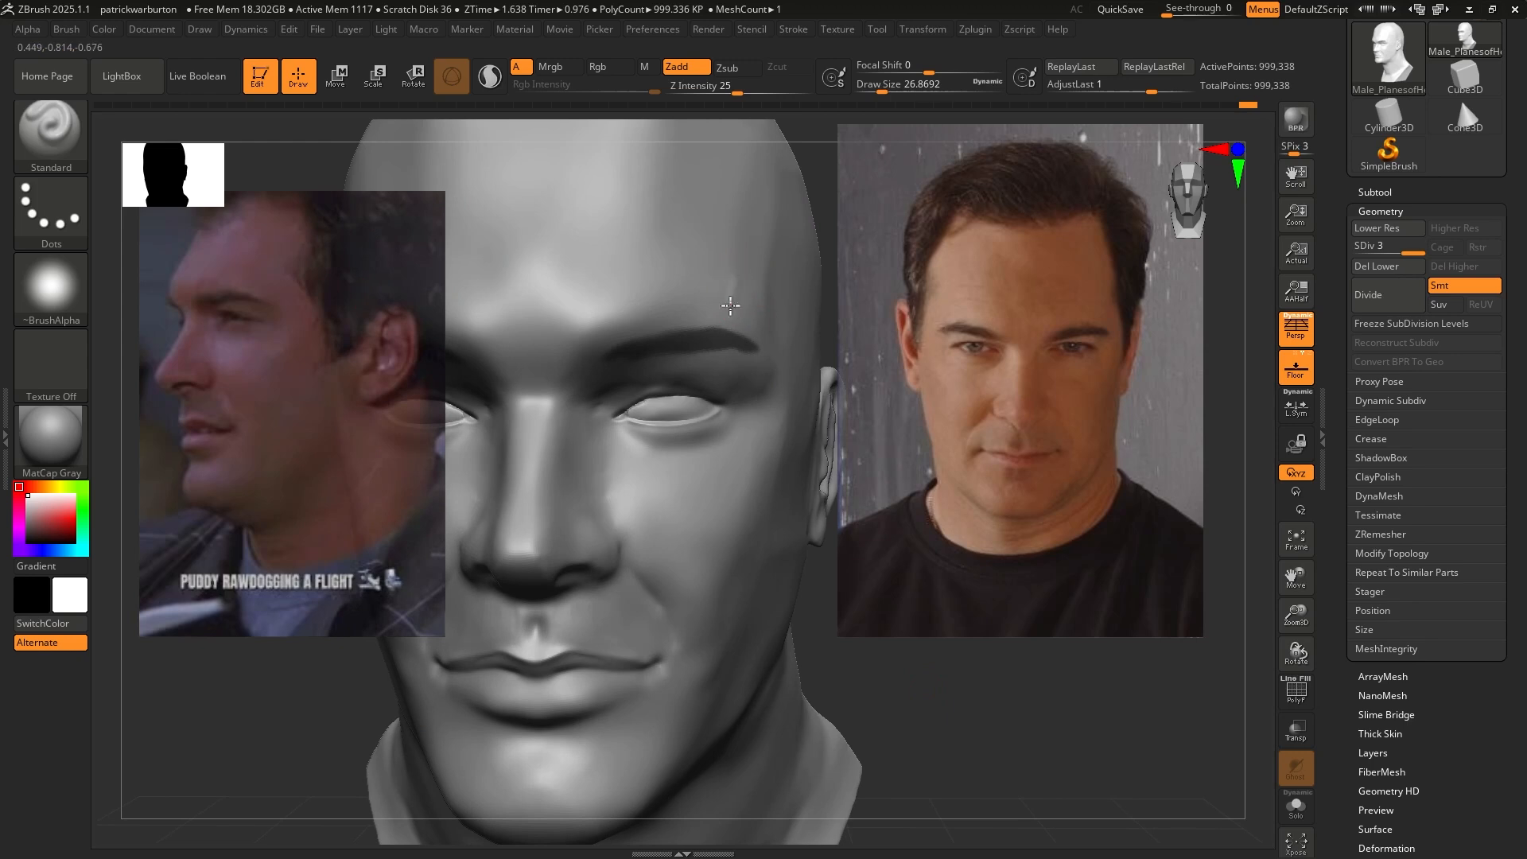
drag(725, 334, 738, 274)
drag(950, 711, 987, 700)
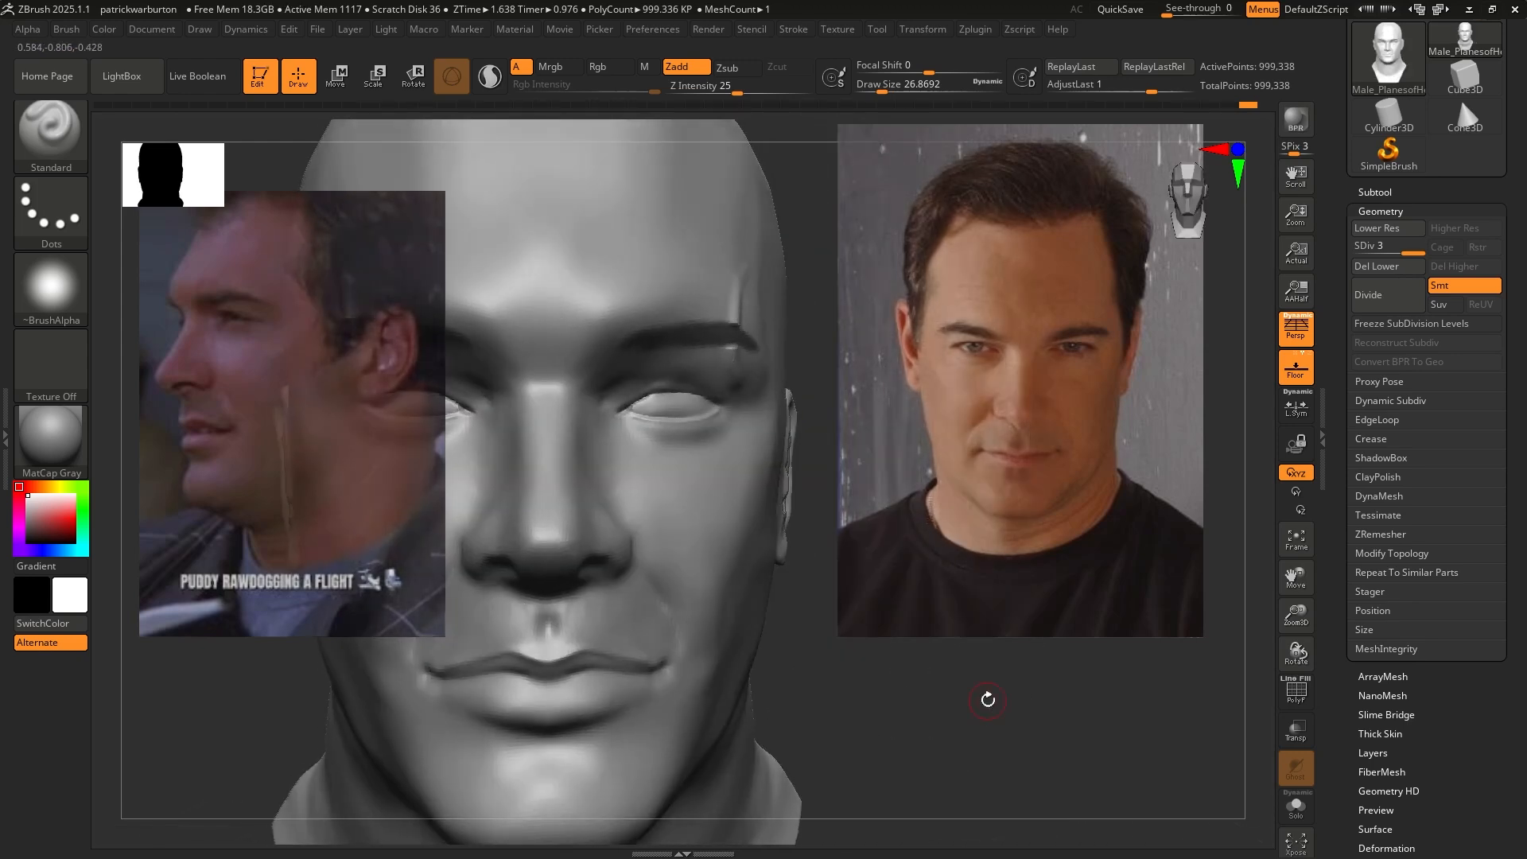
drag(866, 685, 866, 726)
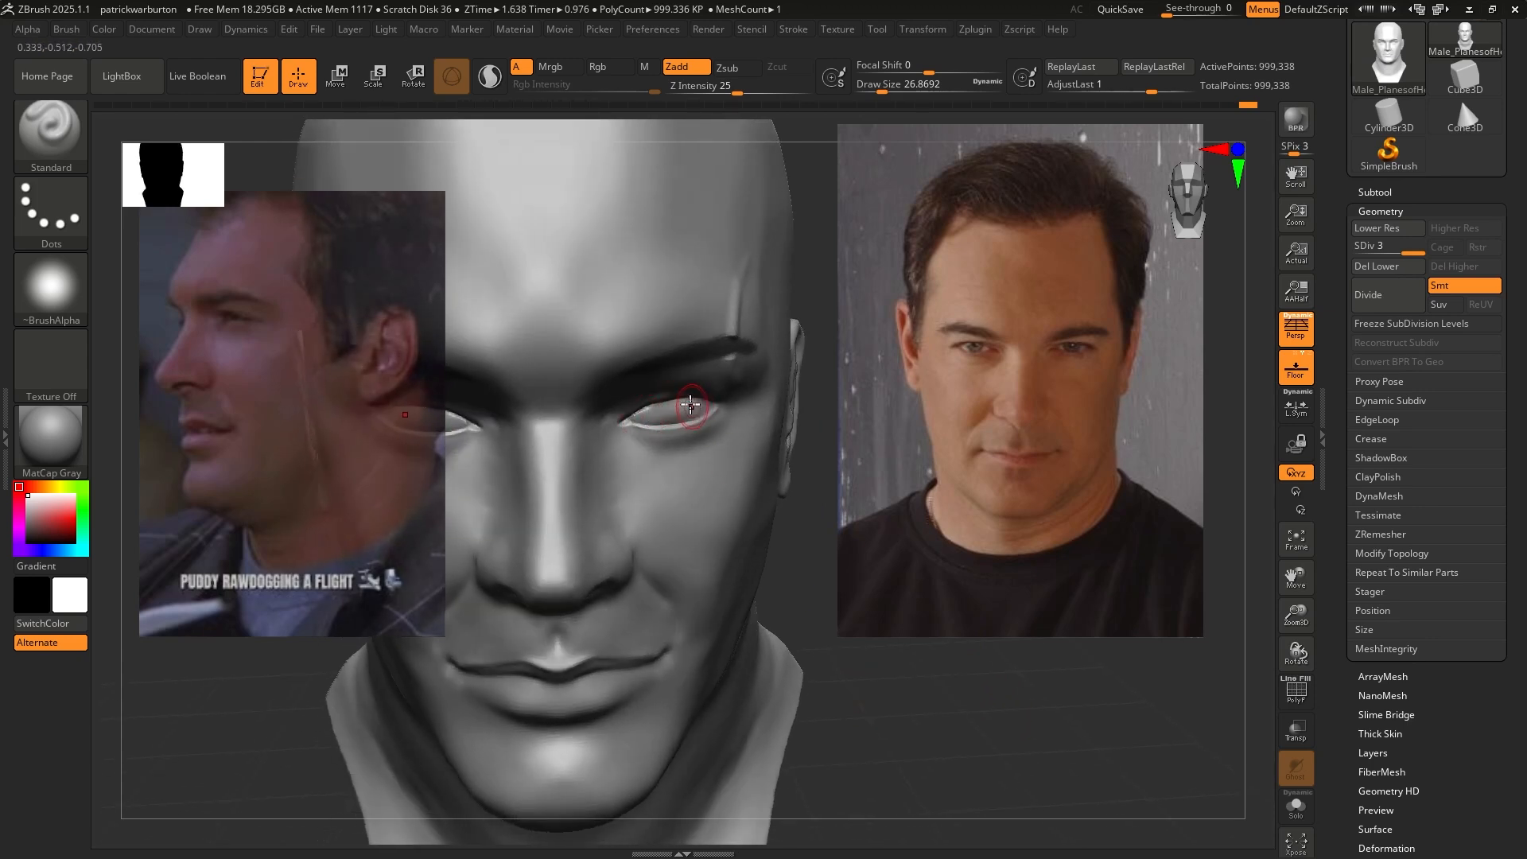
drag(898, 724, 876, 688)
key(ctrl)
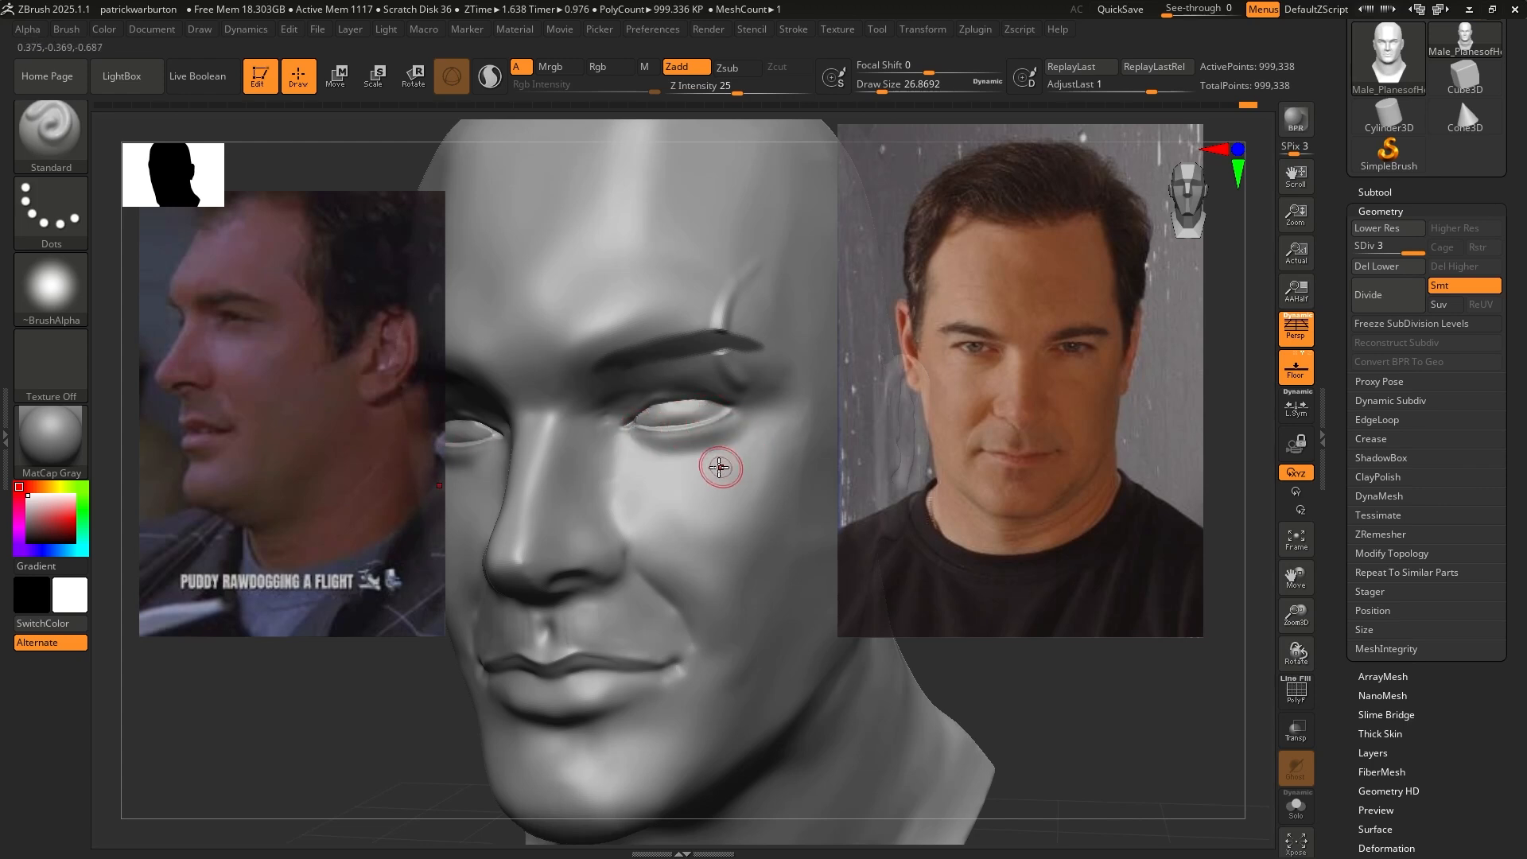
Try carving crease lines across the upper cheek below the eye with the DamStandard brush, undoing each stroke
key(b)
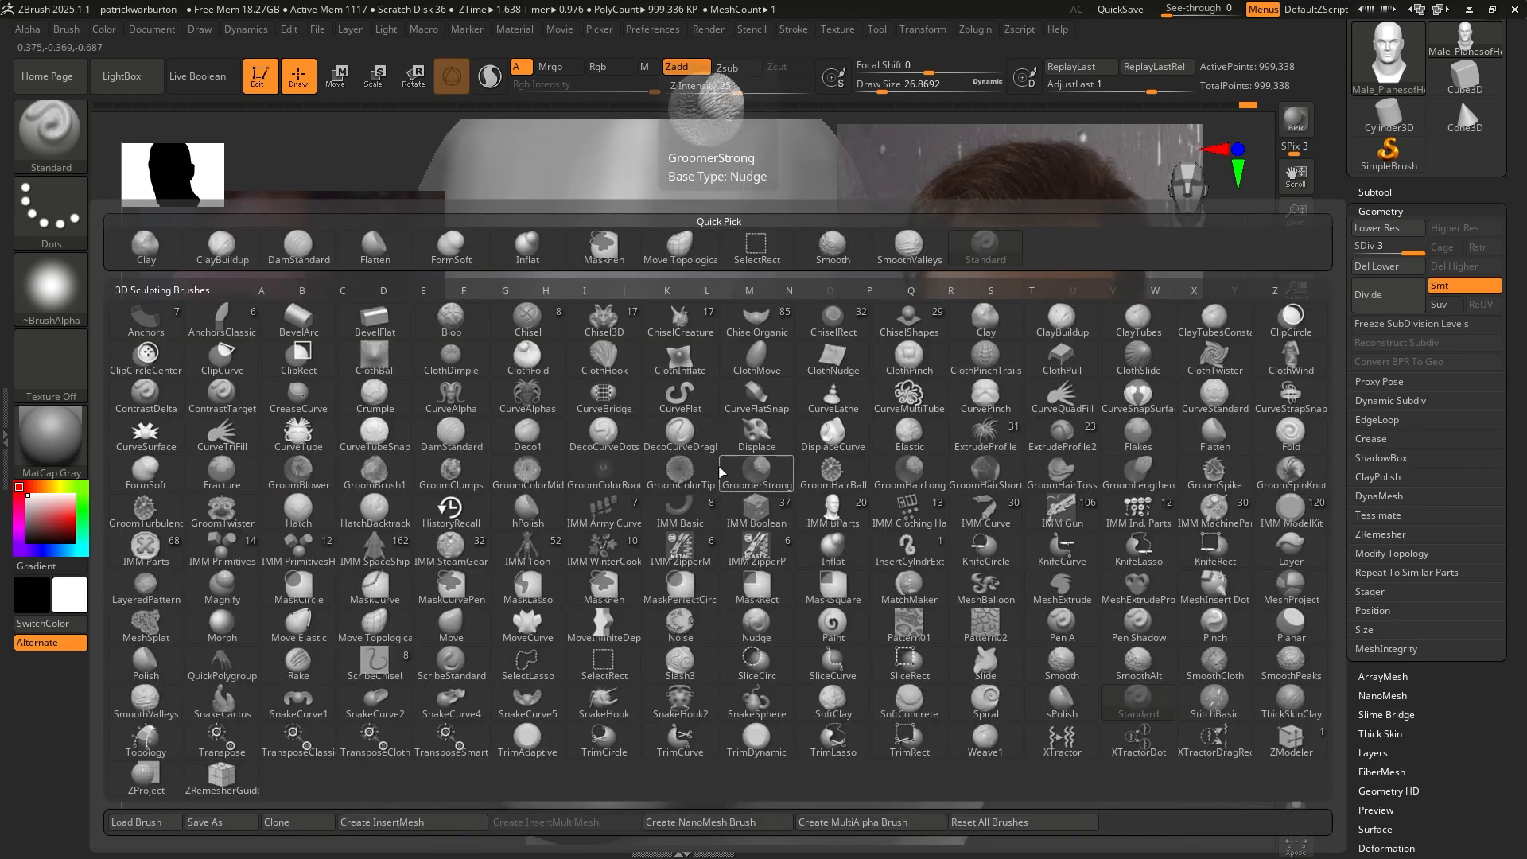
key(d)
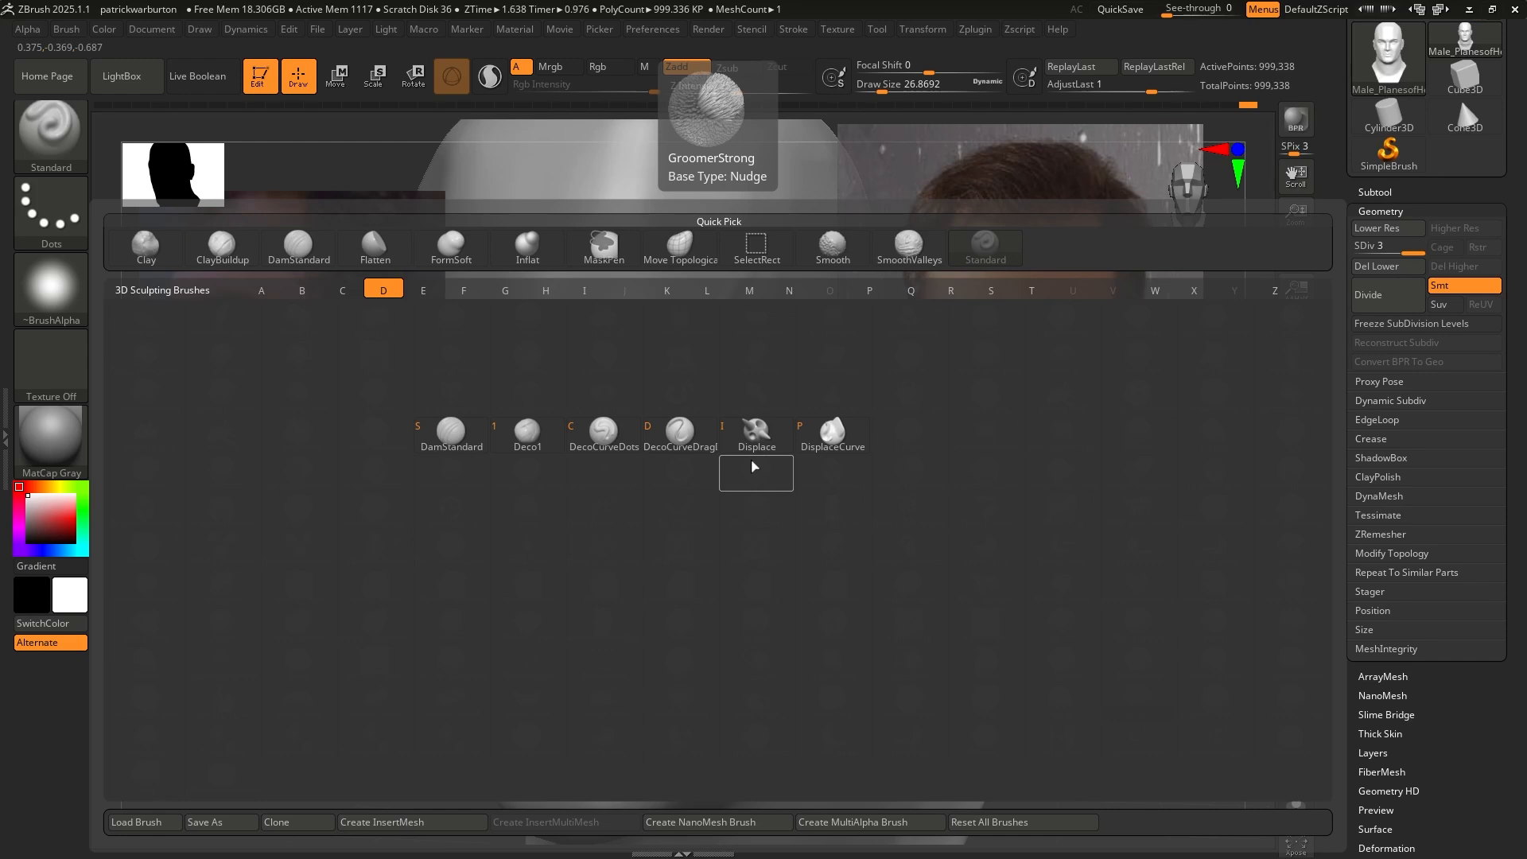
click(452, 439)
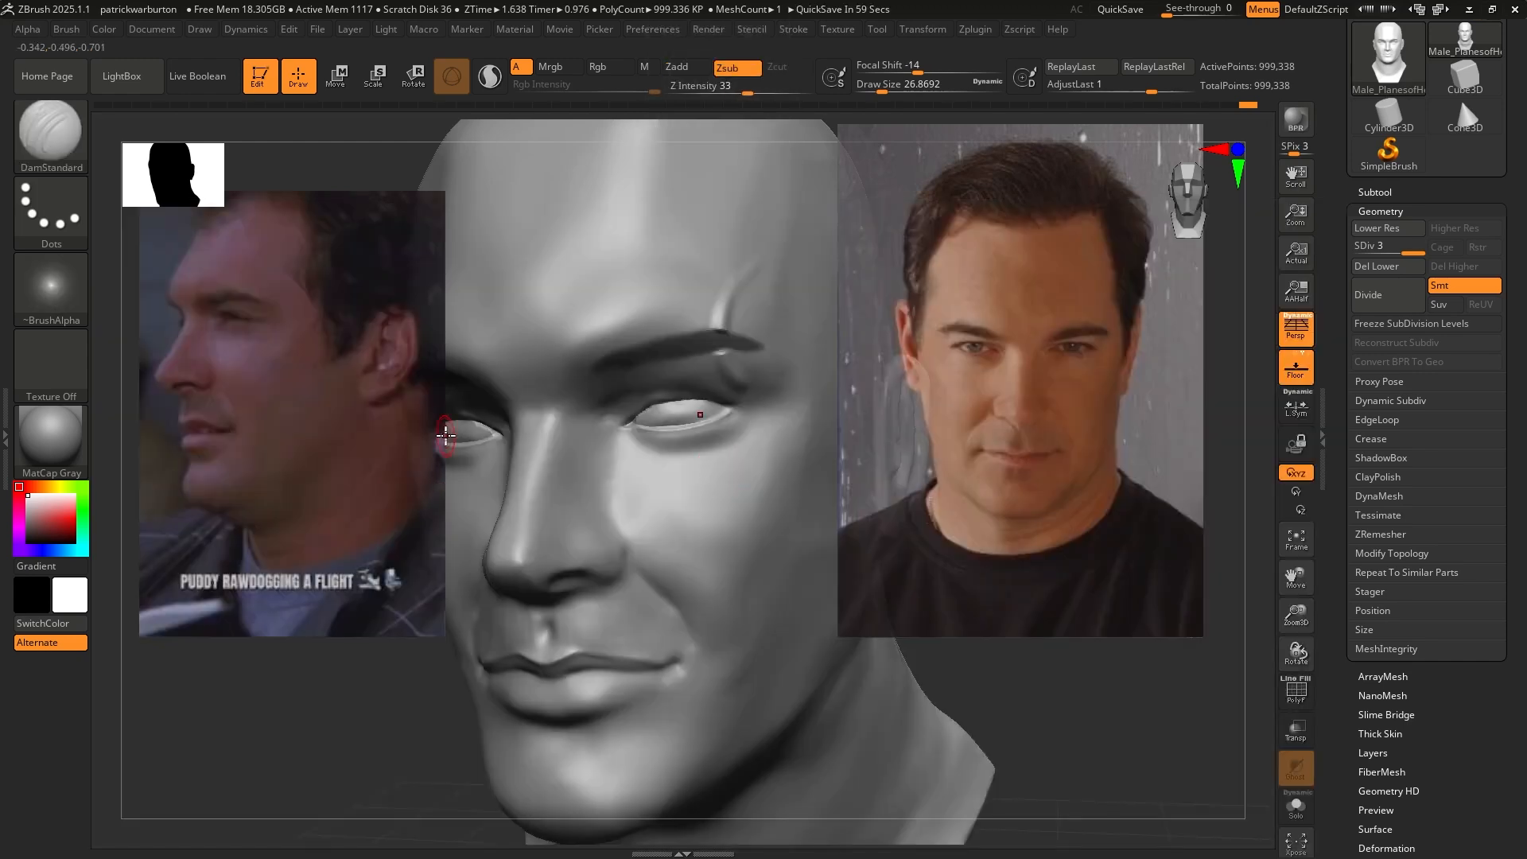
drag(694, 497, 771, 437)
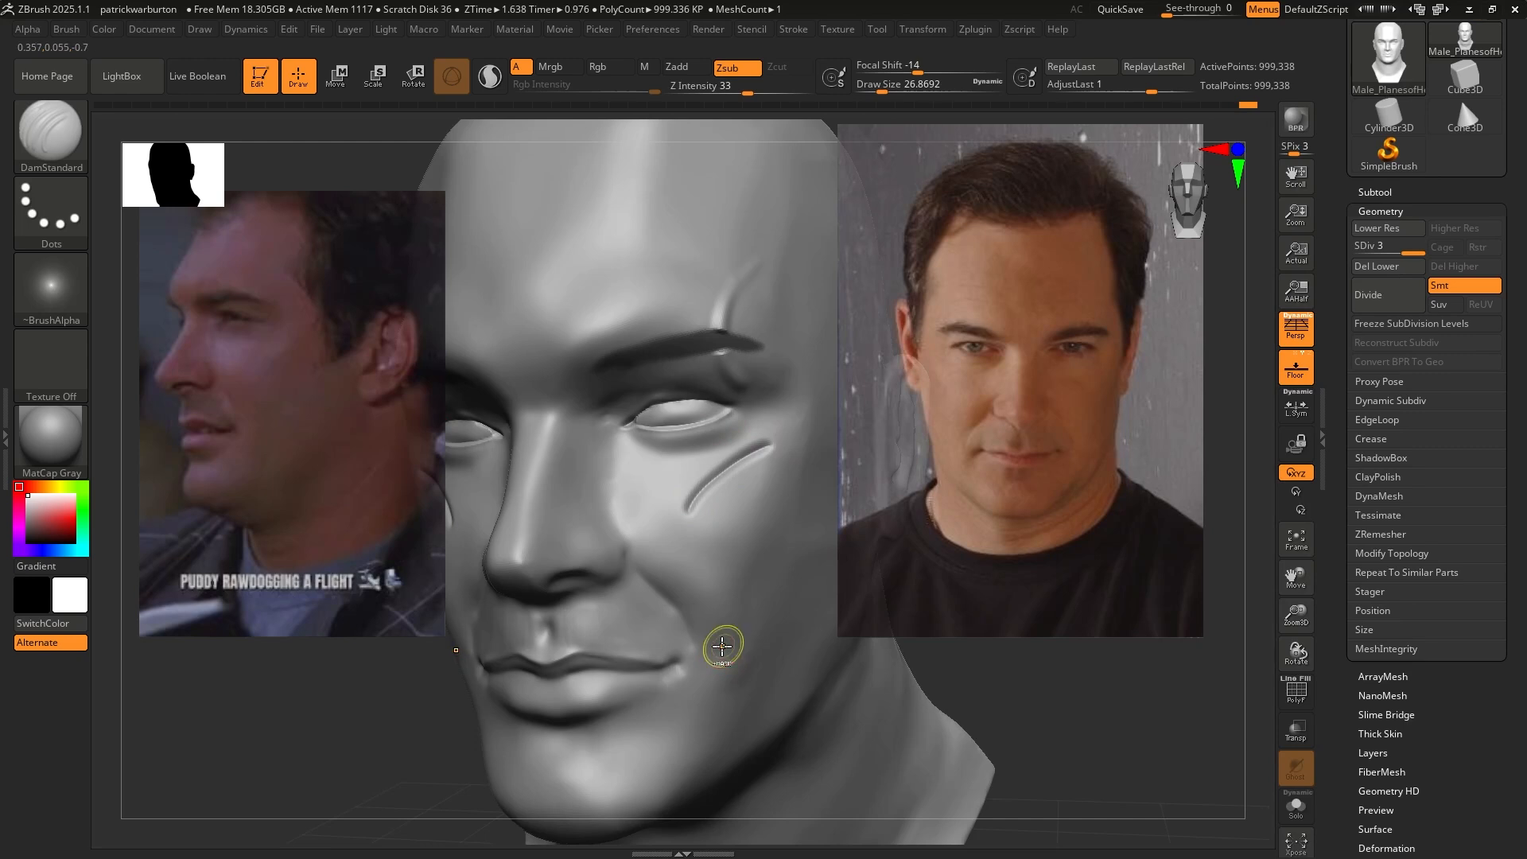
key(ctrl+z)
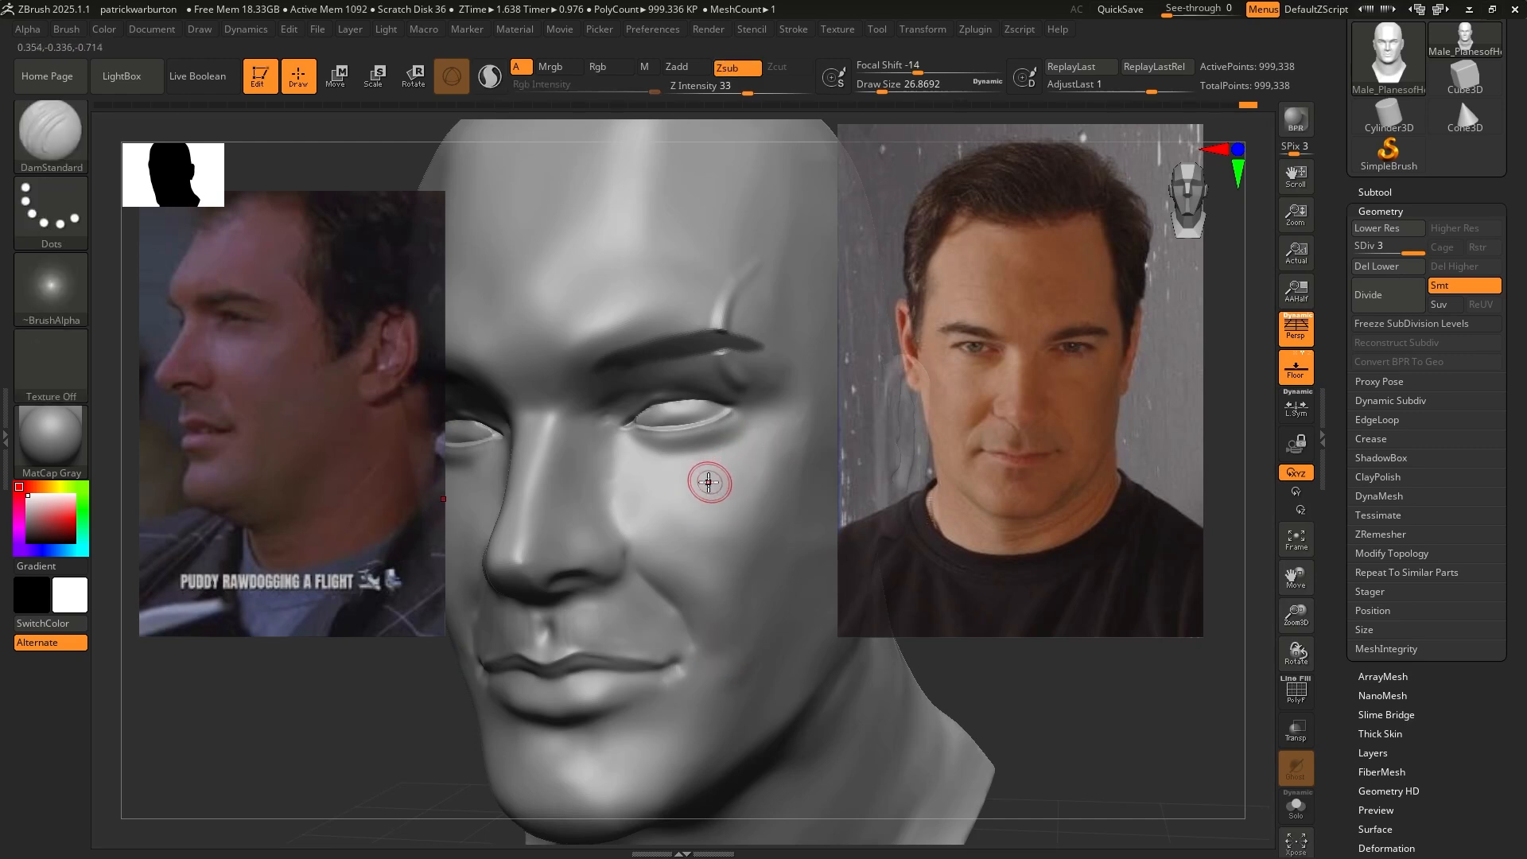
drag(708, 480, 769, 439)
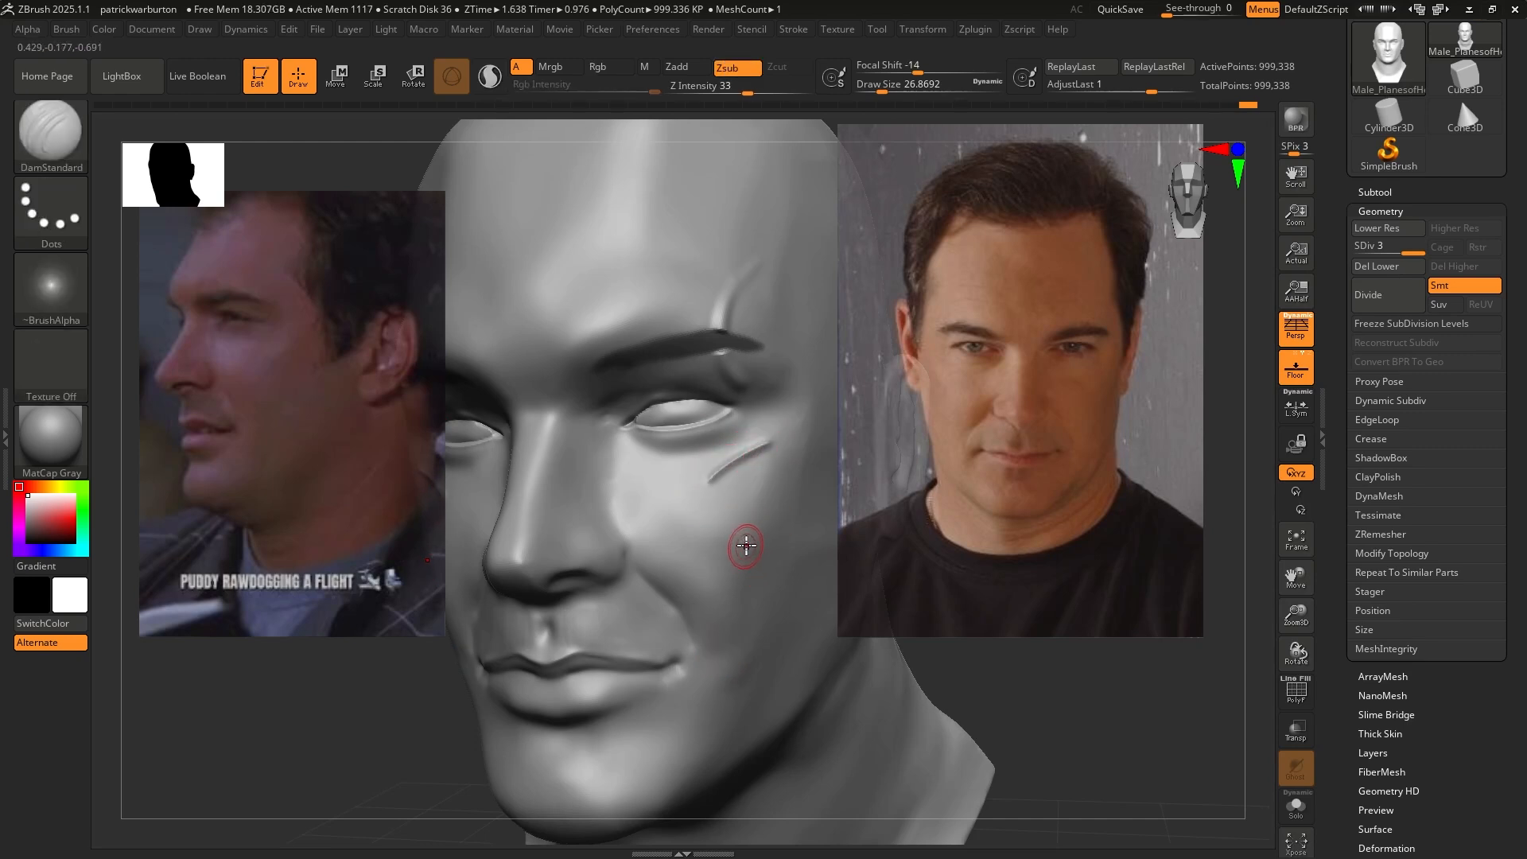
key(ctrl+z)
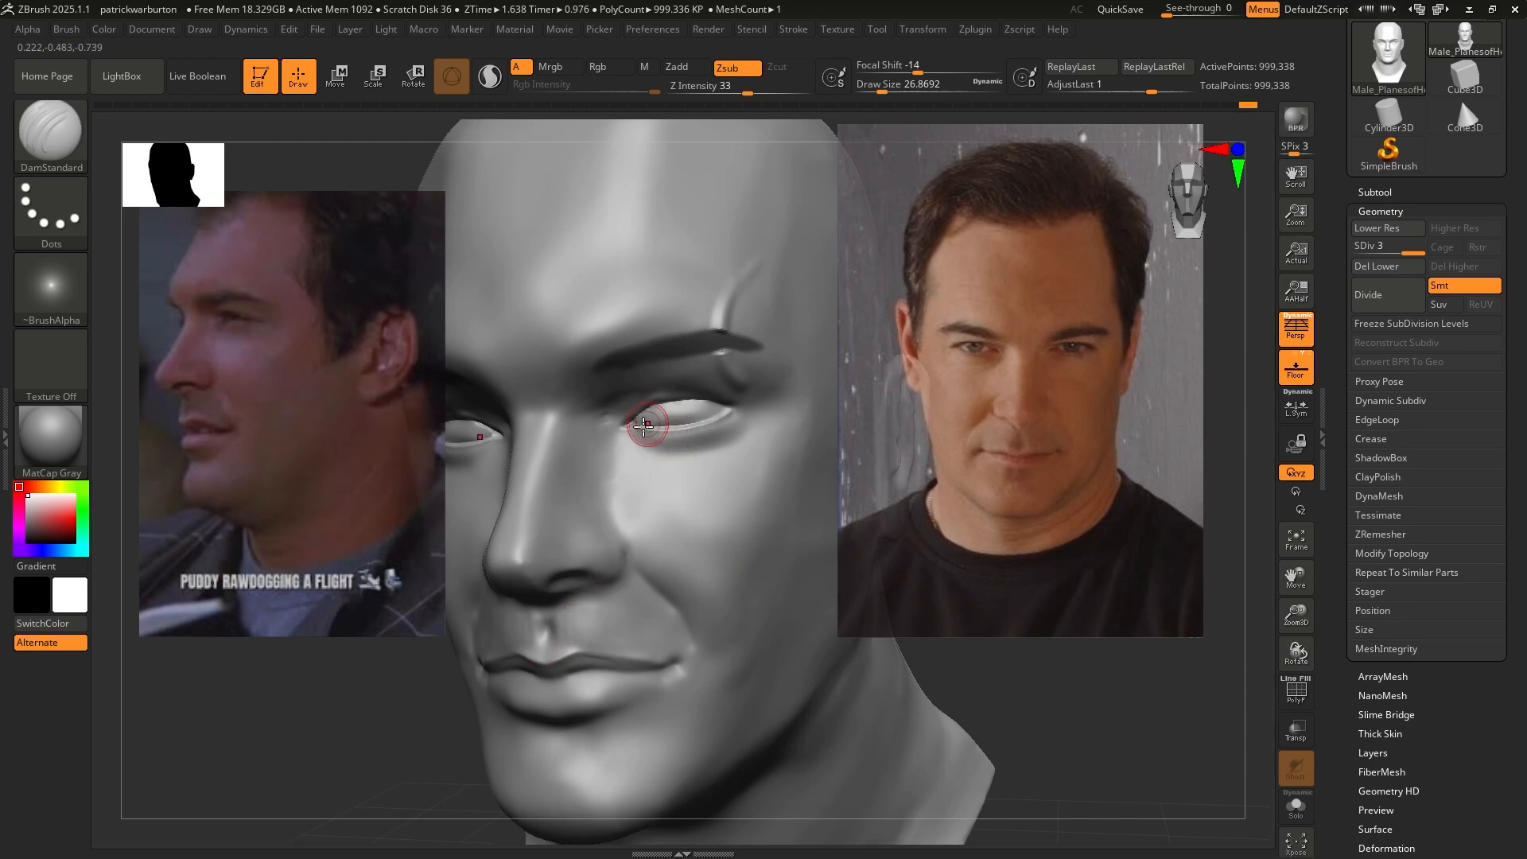
Undo the remaining sculpted strokes around the eyebrows, keeping the eyebrow mask
shift+drag(999, 671, 957, 676)
key(ctrl)
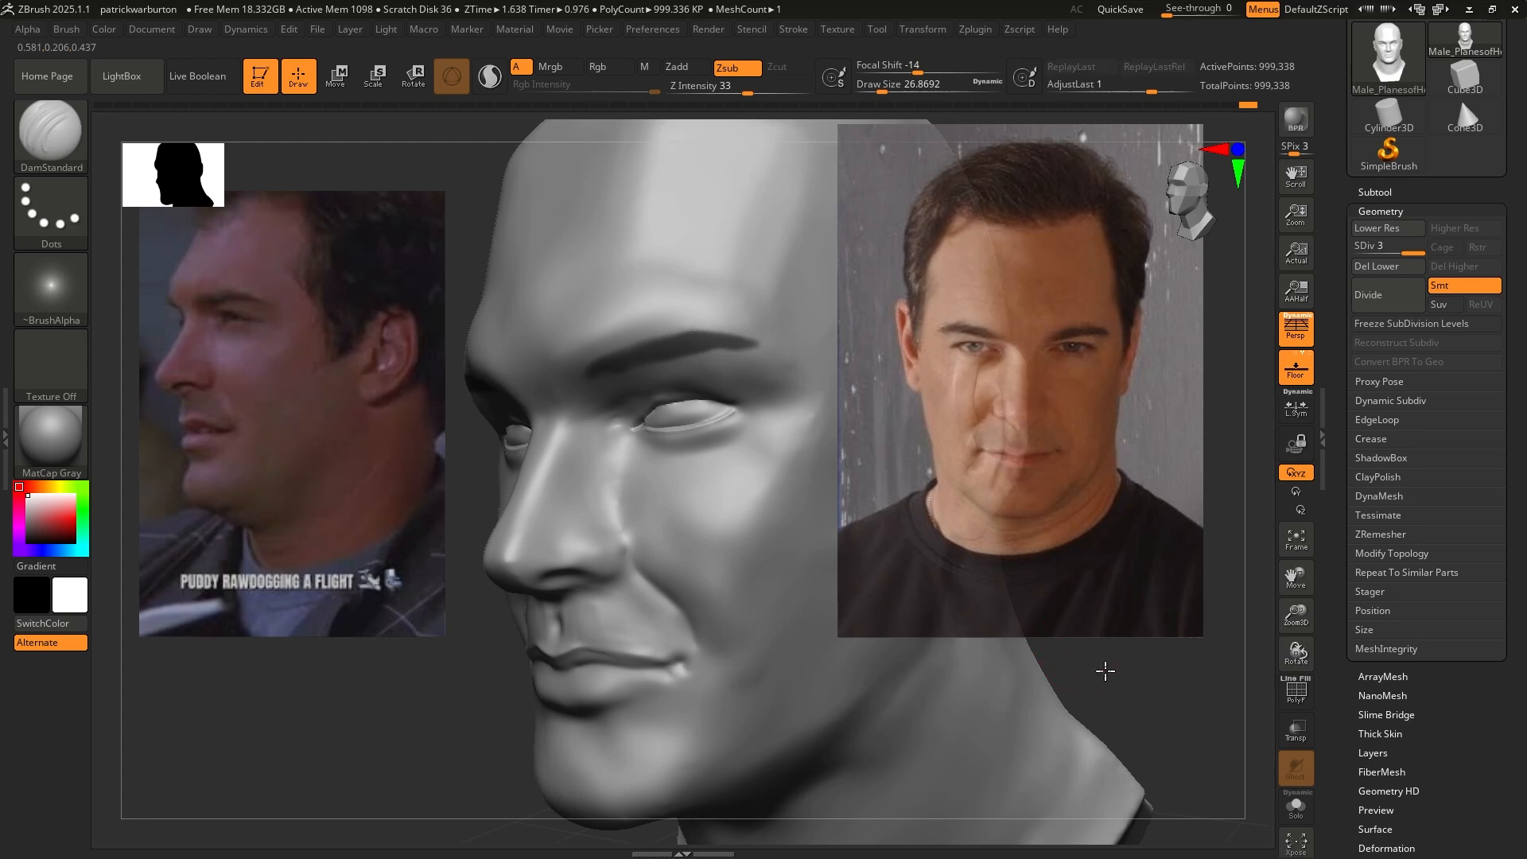
shift+drag(1105, 668, 1070, 661)
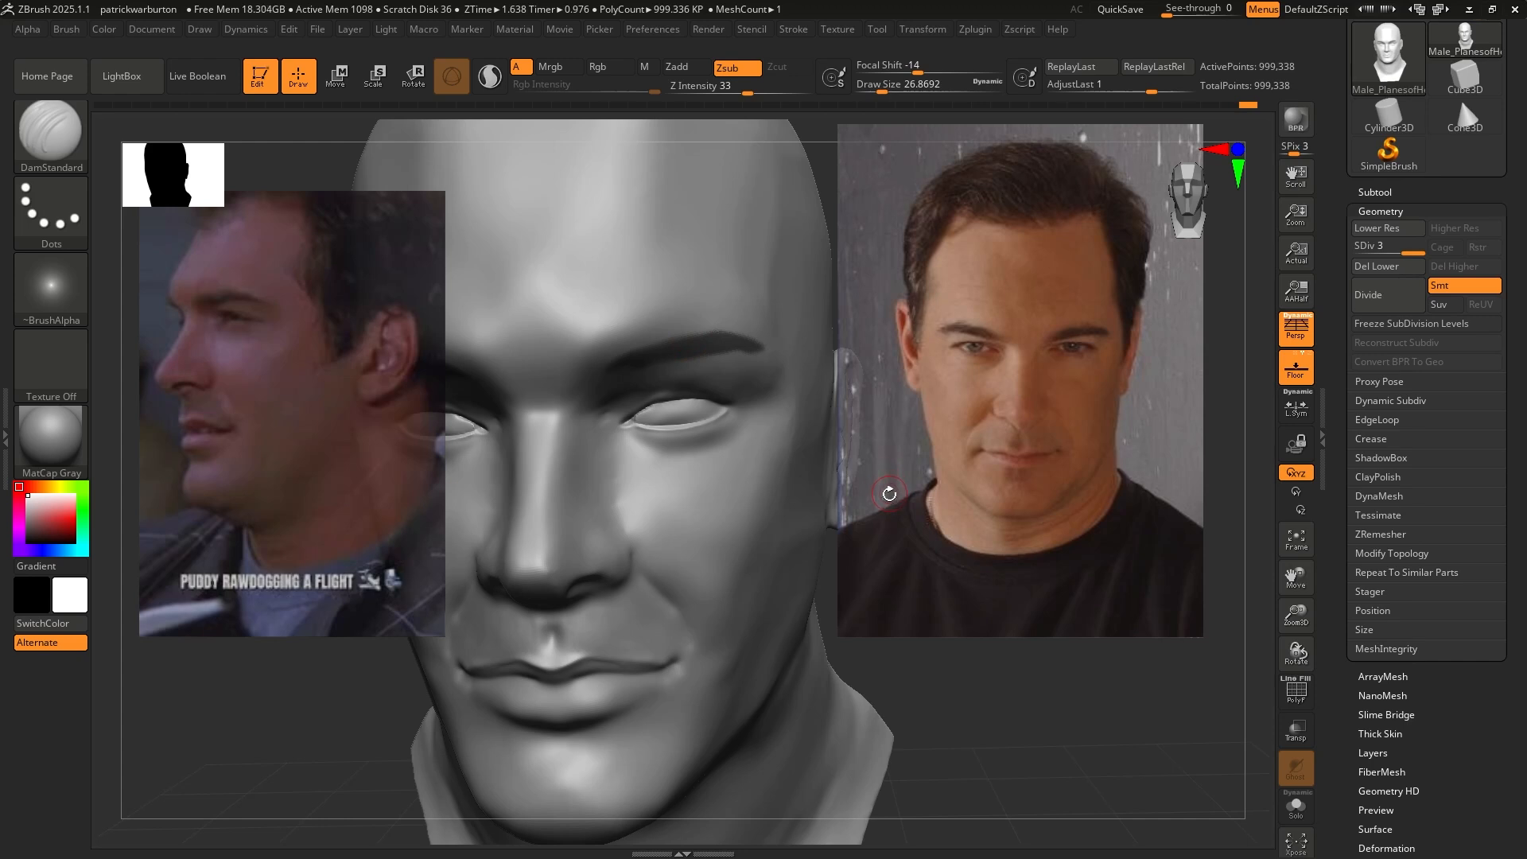
Generate a FiberMesh preview on the masked eyebrow areas of the head
click(1379, 208)
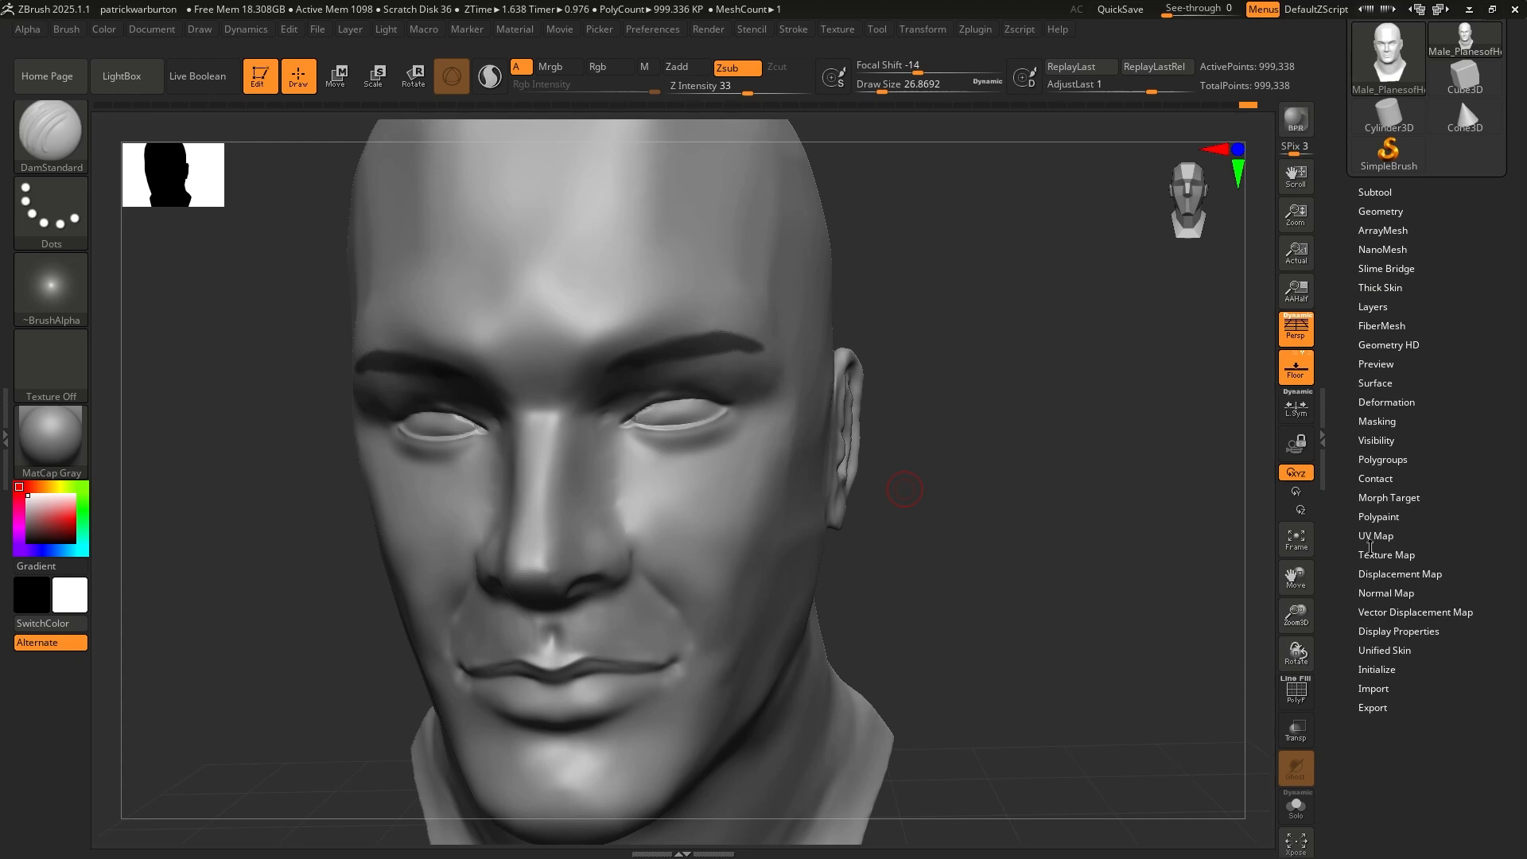
click(1378, 324)
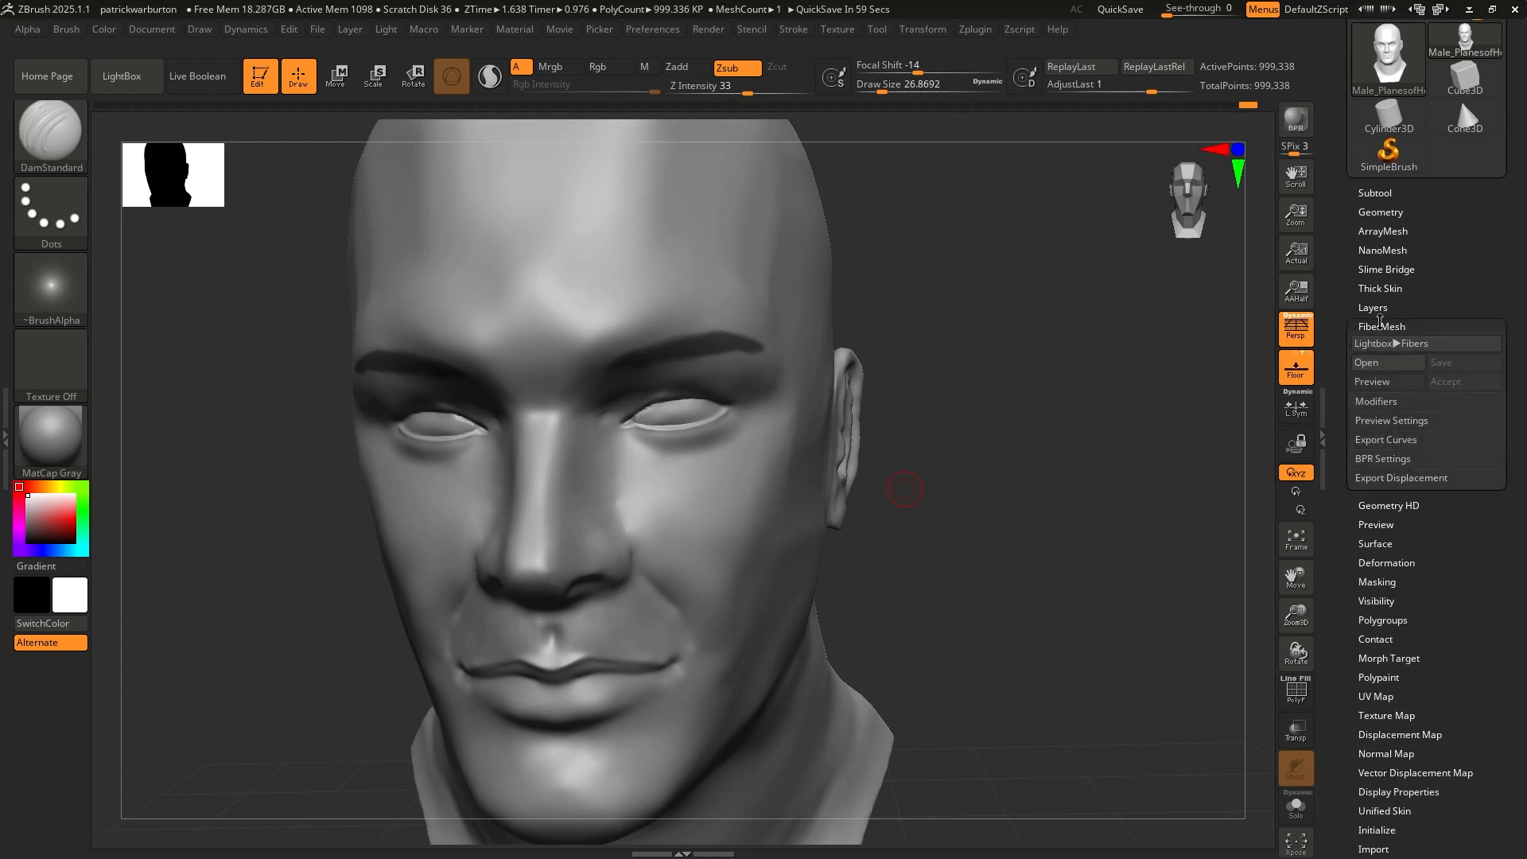
click(1372, 381)
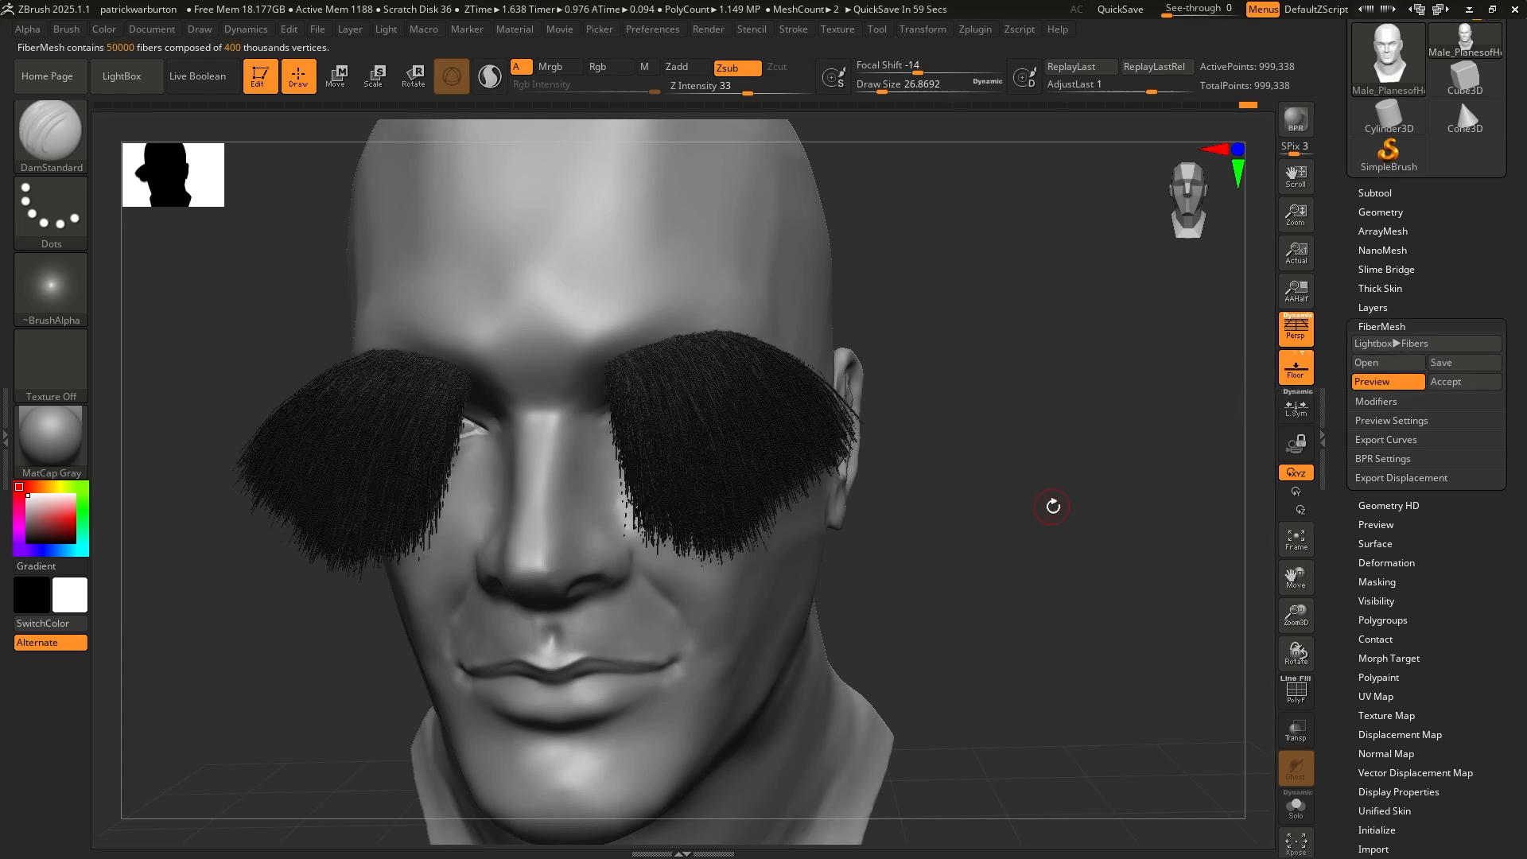
drag(1053, 505, 1104, 497)
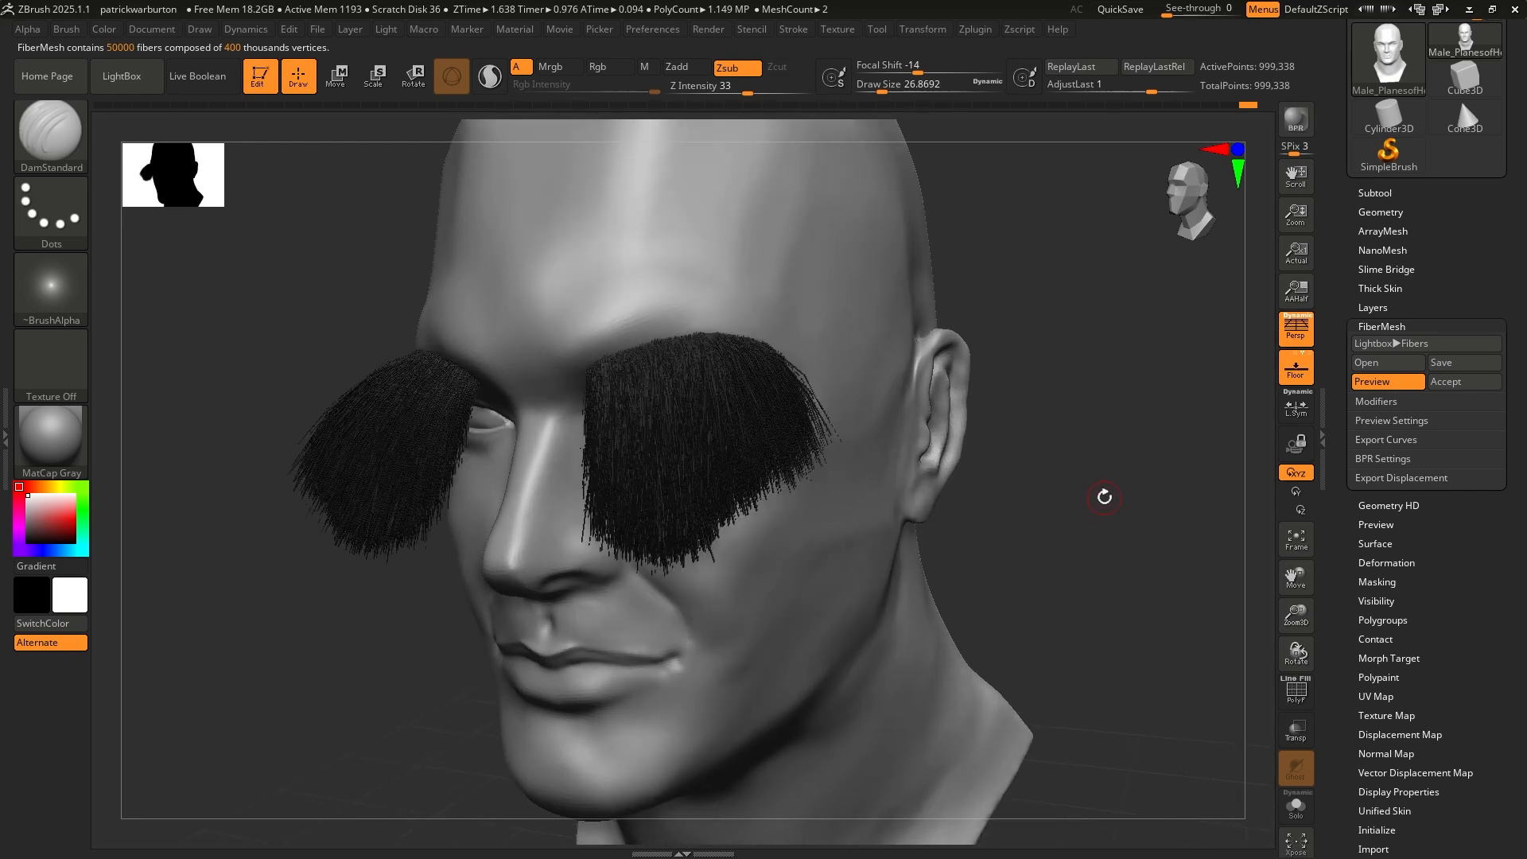
Load the Fibers142 preset from the fiber library and preview it on the masked eyebrows
click(1421, 347)
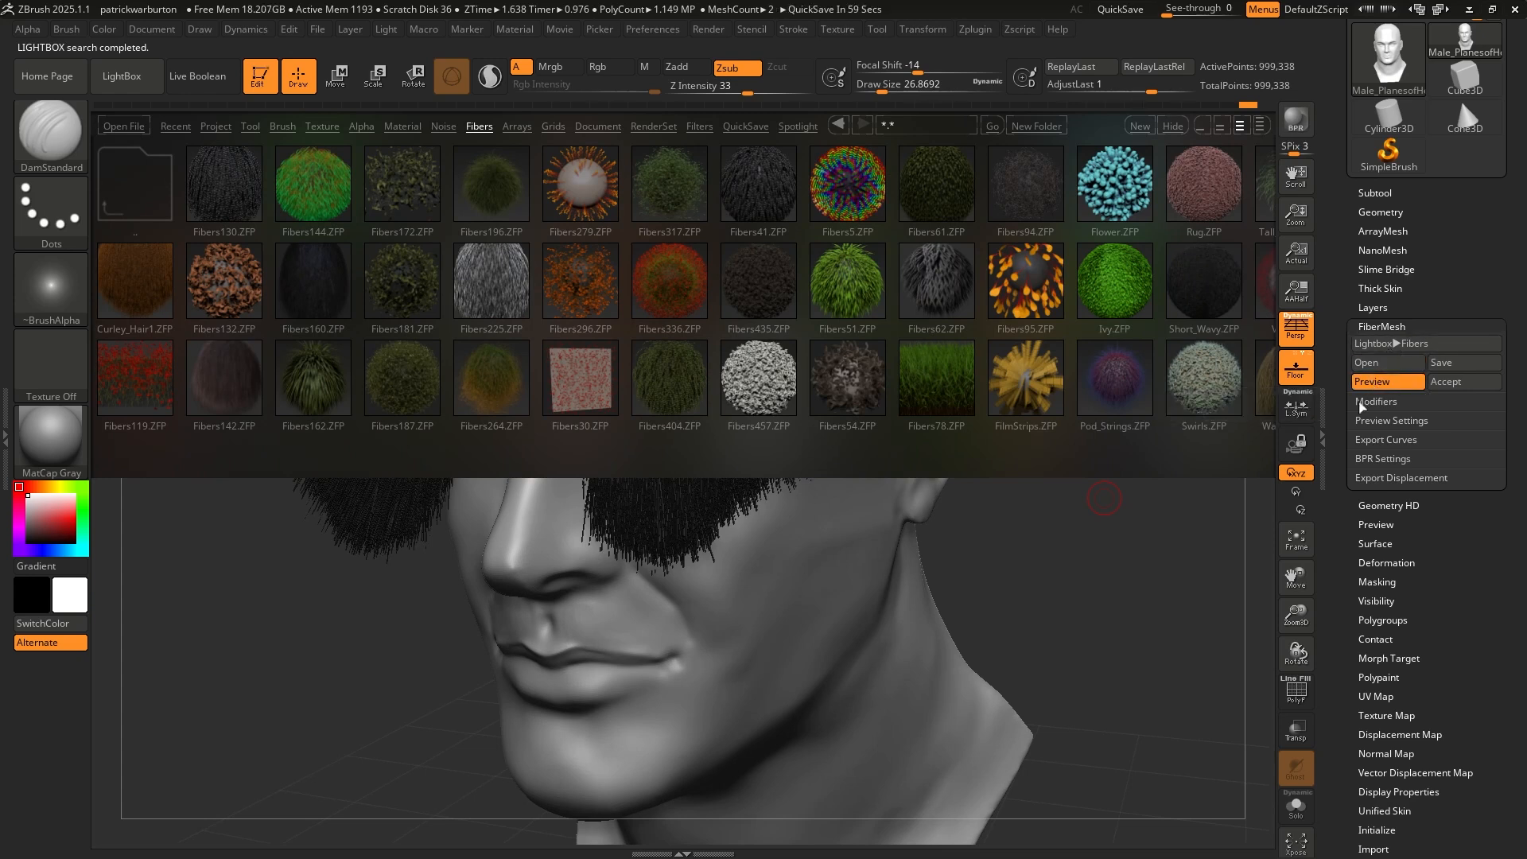
double_click(223, 379)
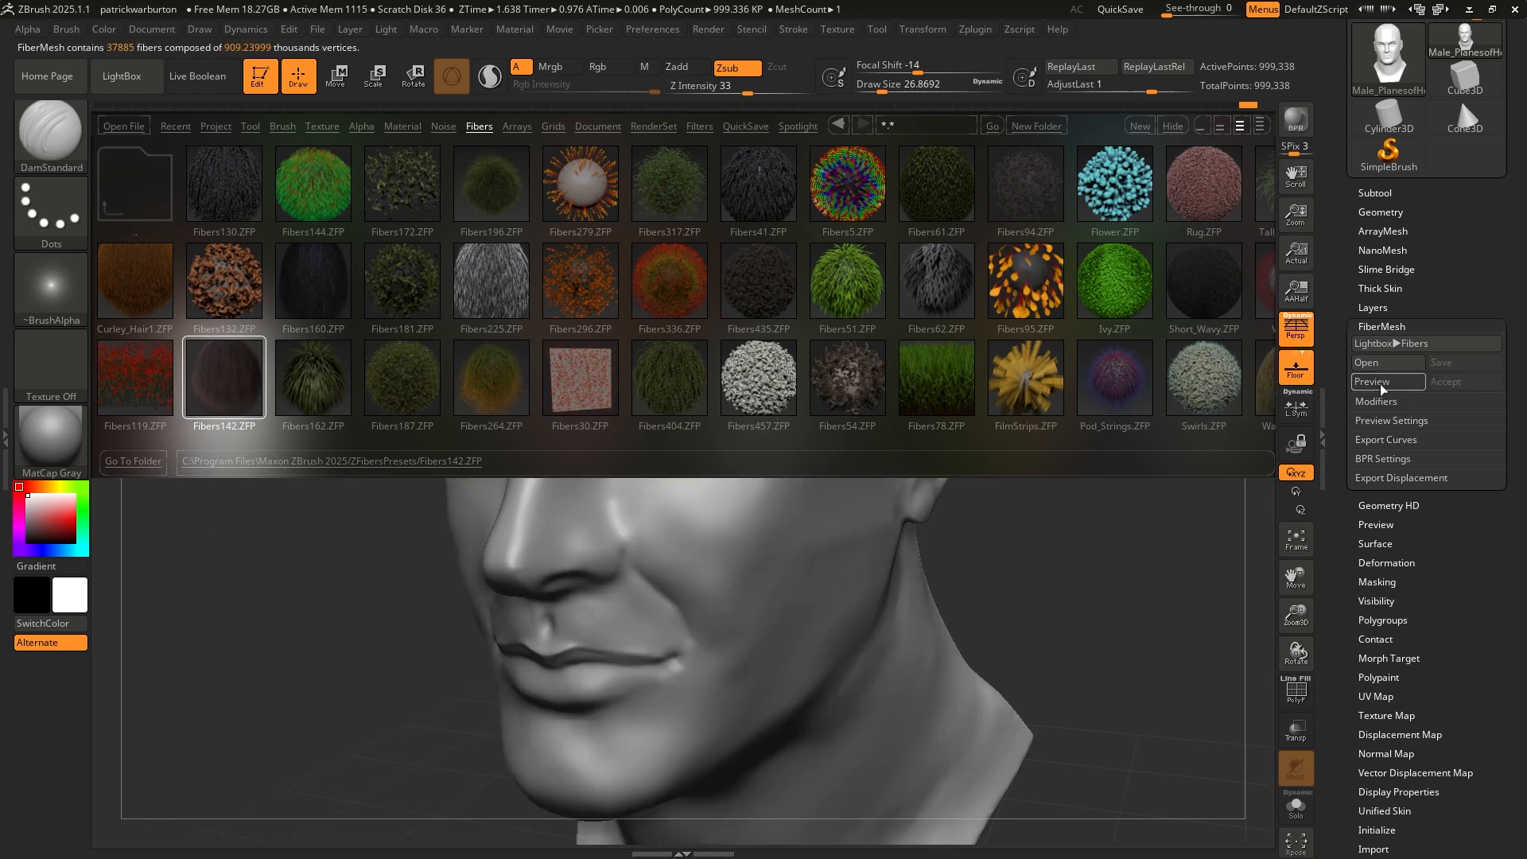
click(1384, 382)
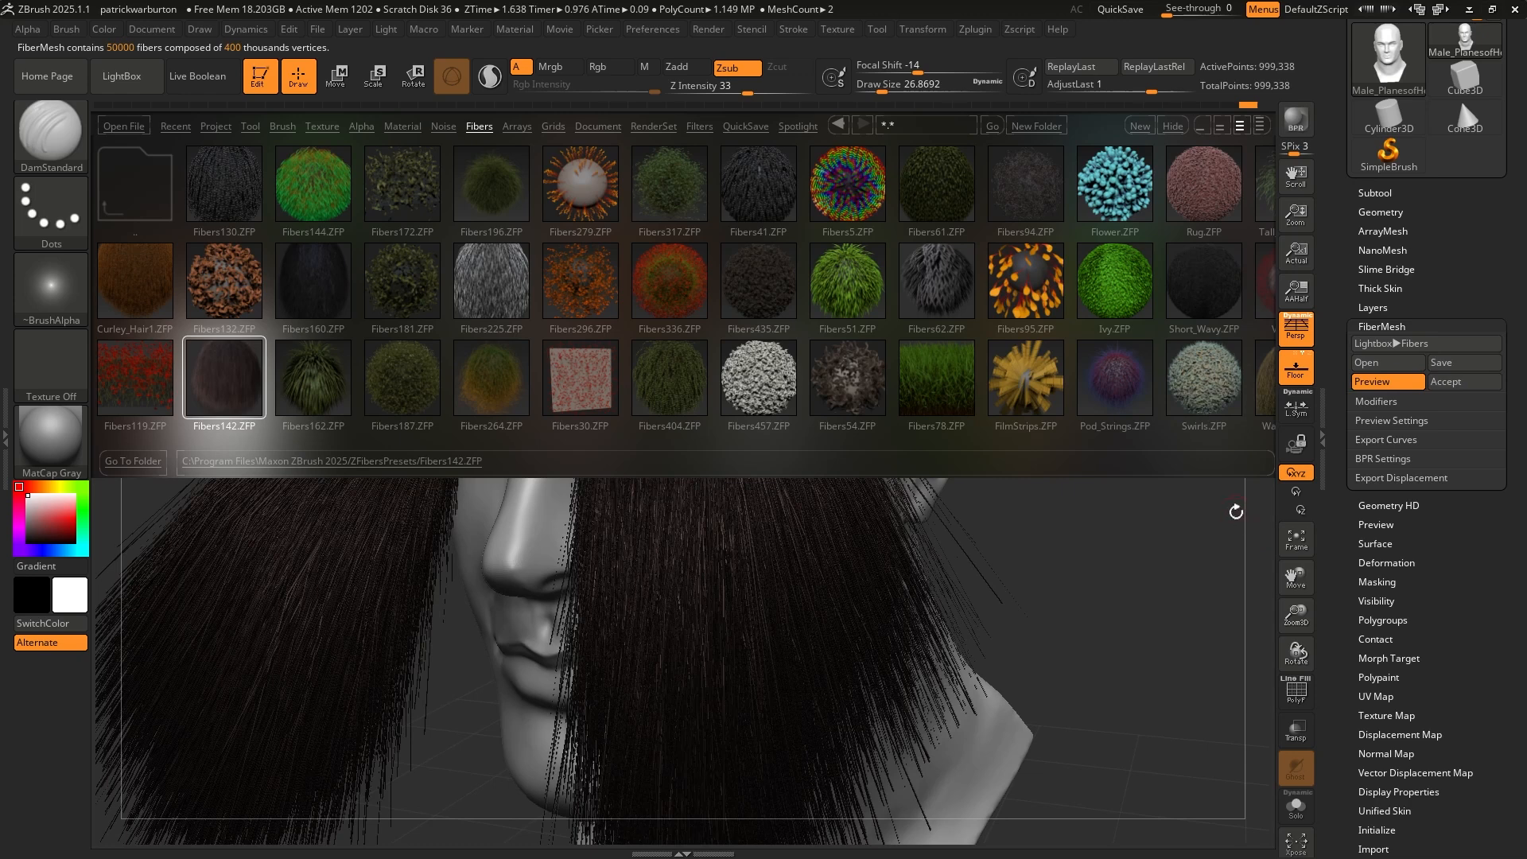
click(141, 80)
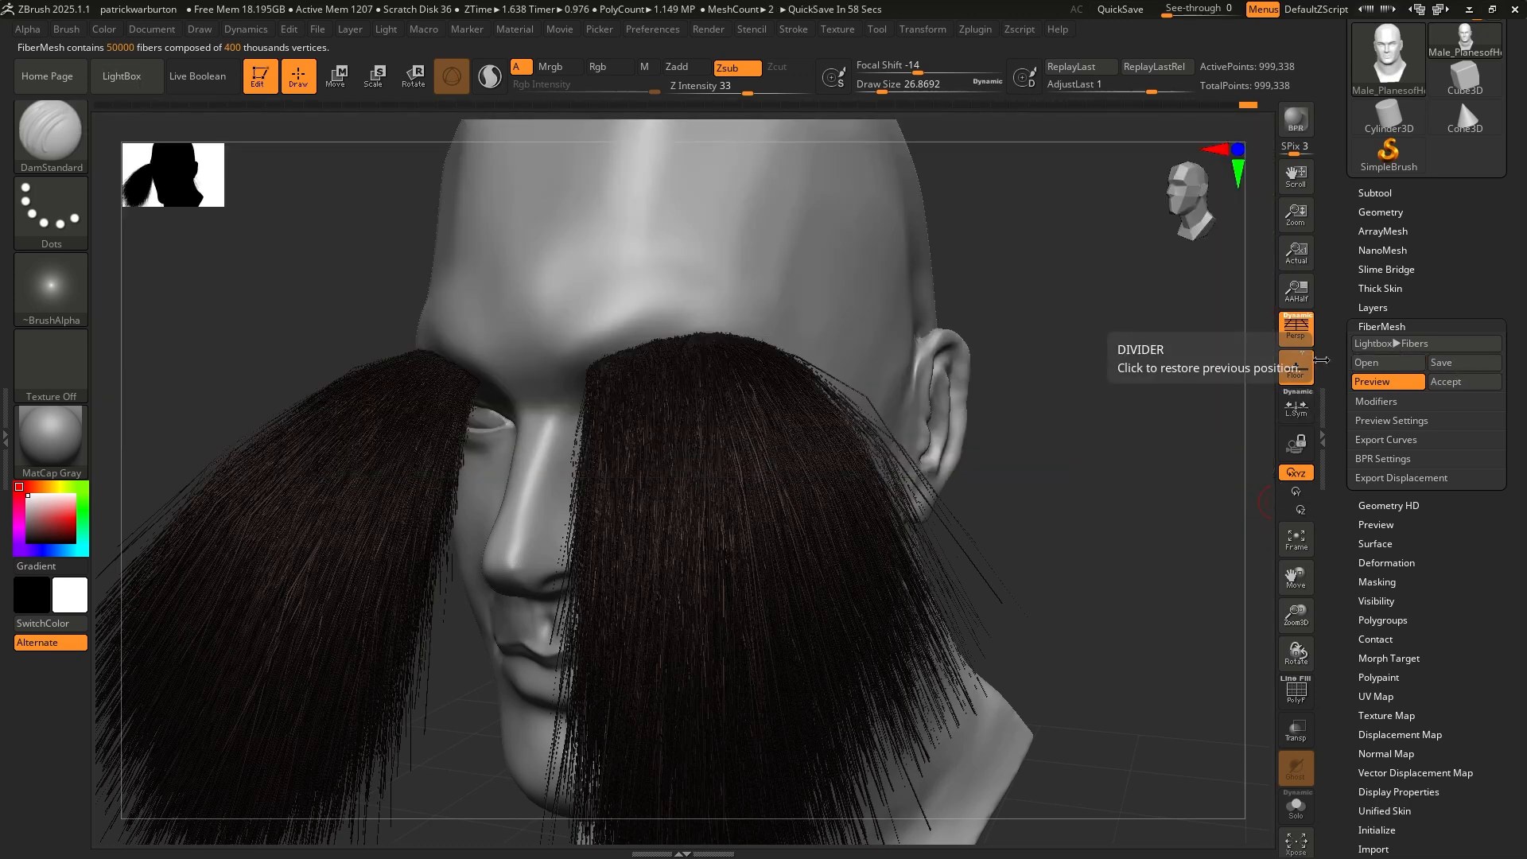
drag(1039, 468, 1053, 458)
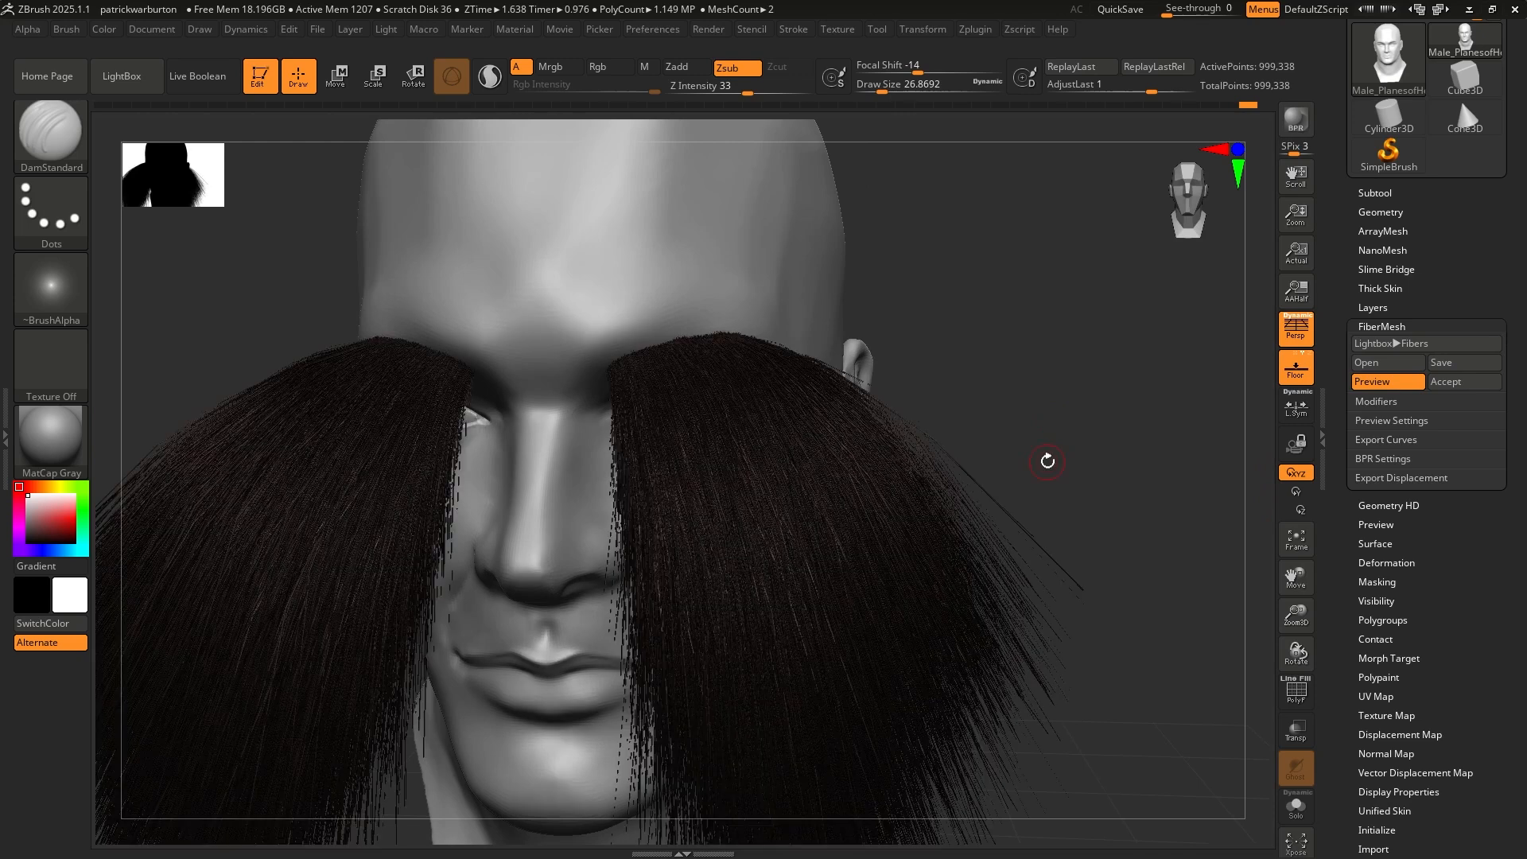
Shorten the previewed eyebrow fibers to a Length of 1 in the FiberMesh modifiers
click(1378, 401)
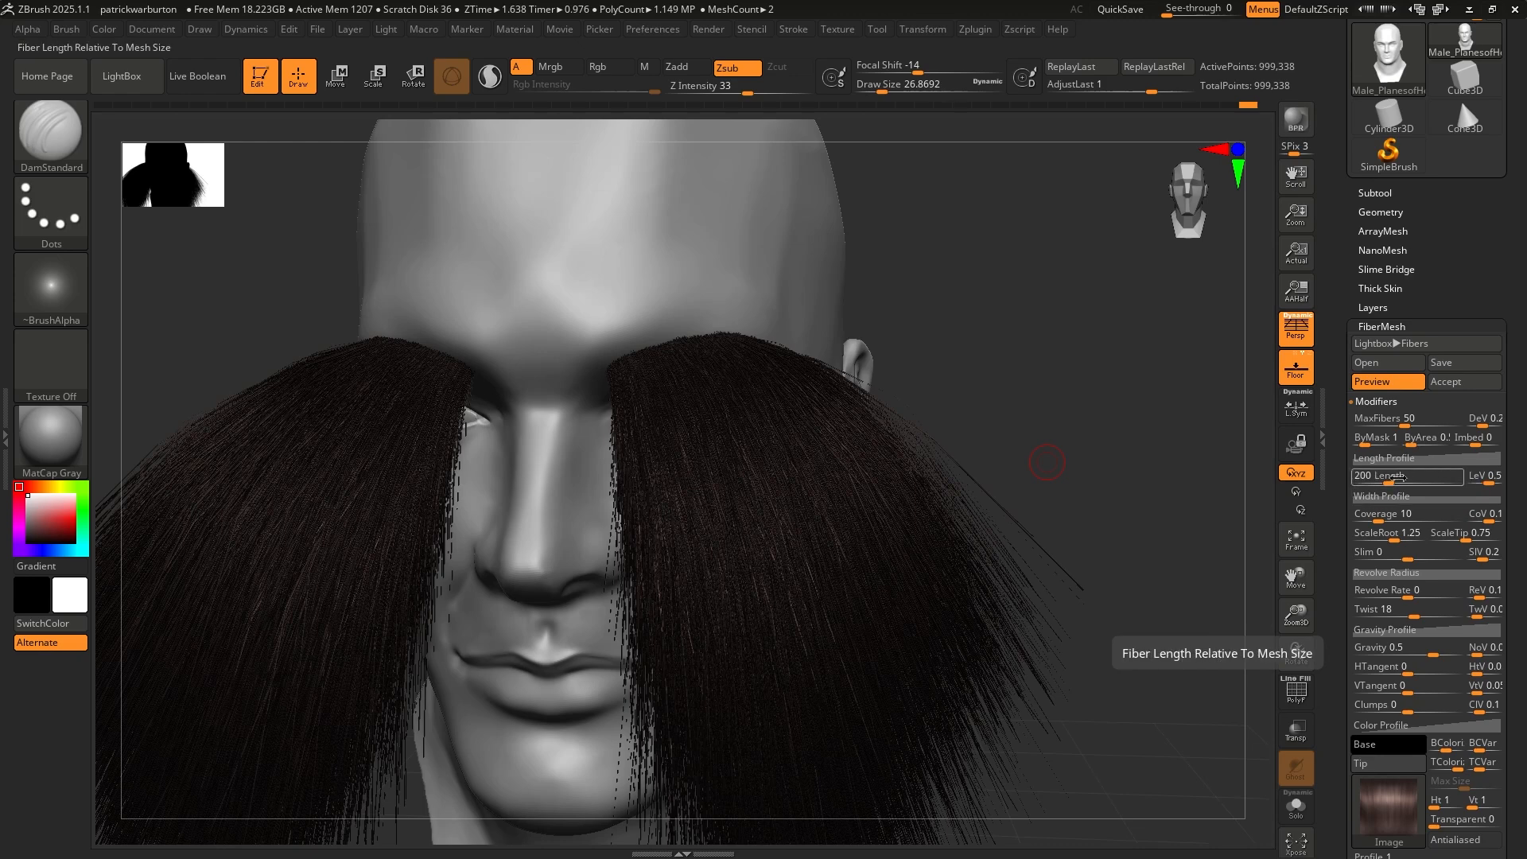
drag(1401, 476, 1368, 478)
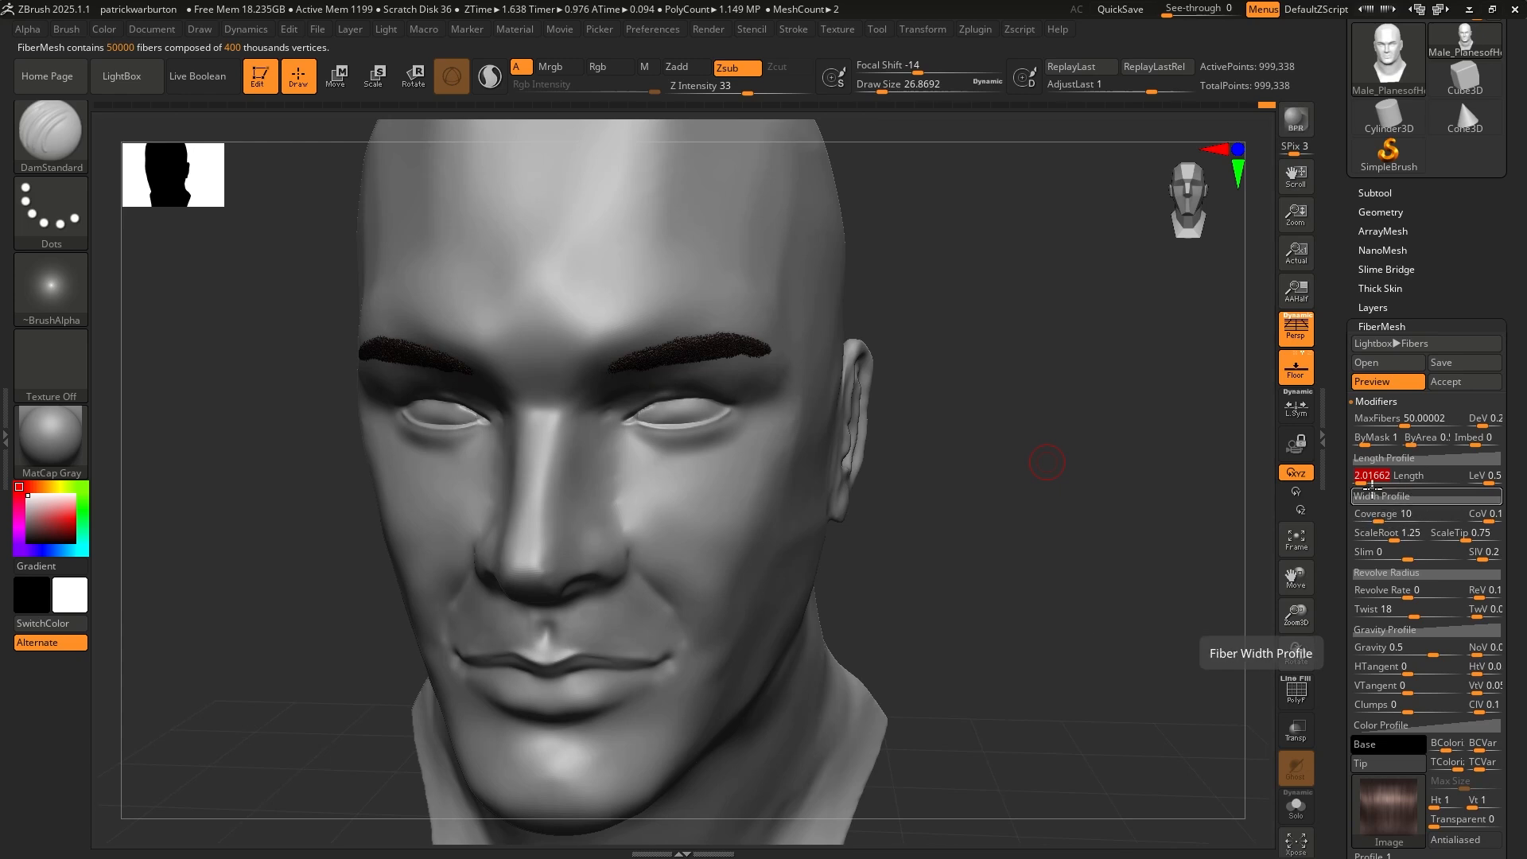
drag(1362, 481, 1365, 476)
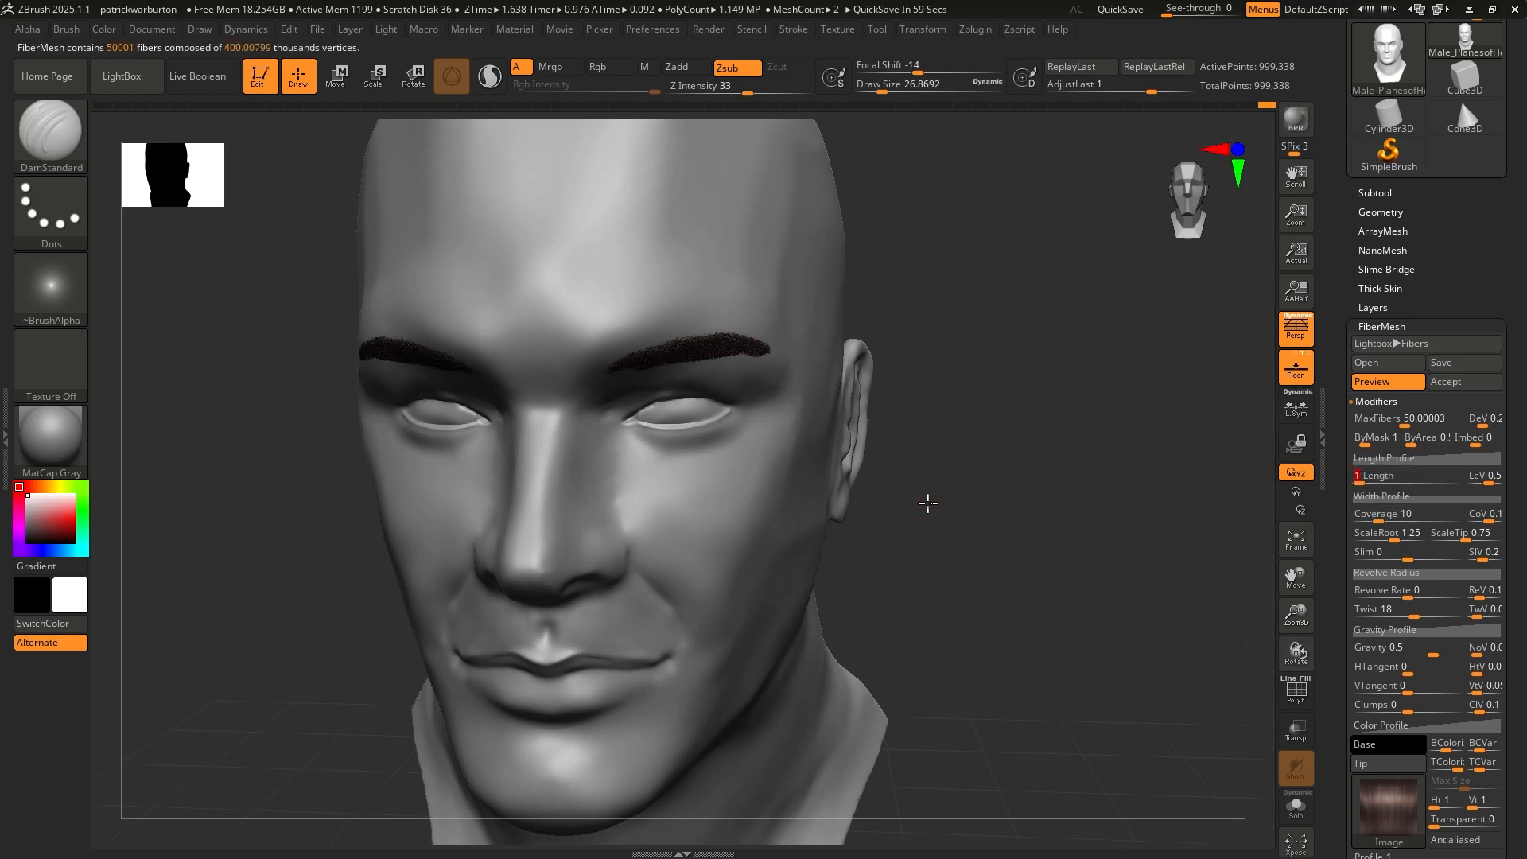
shift+drag(928, 501, 931, 491)
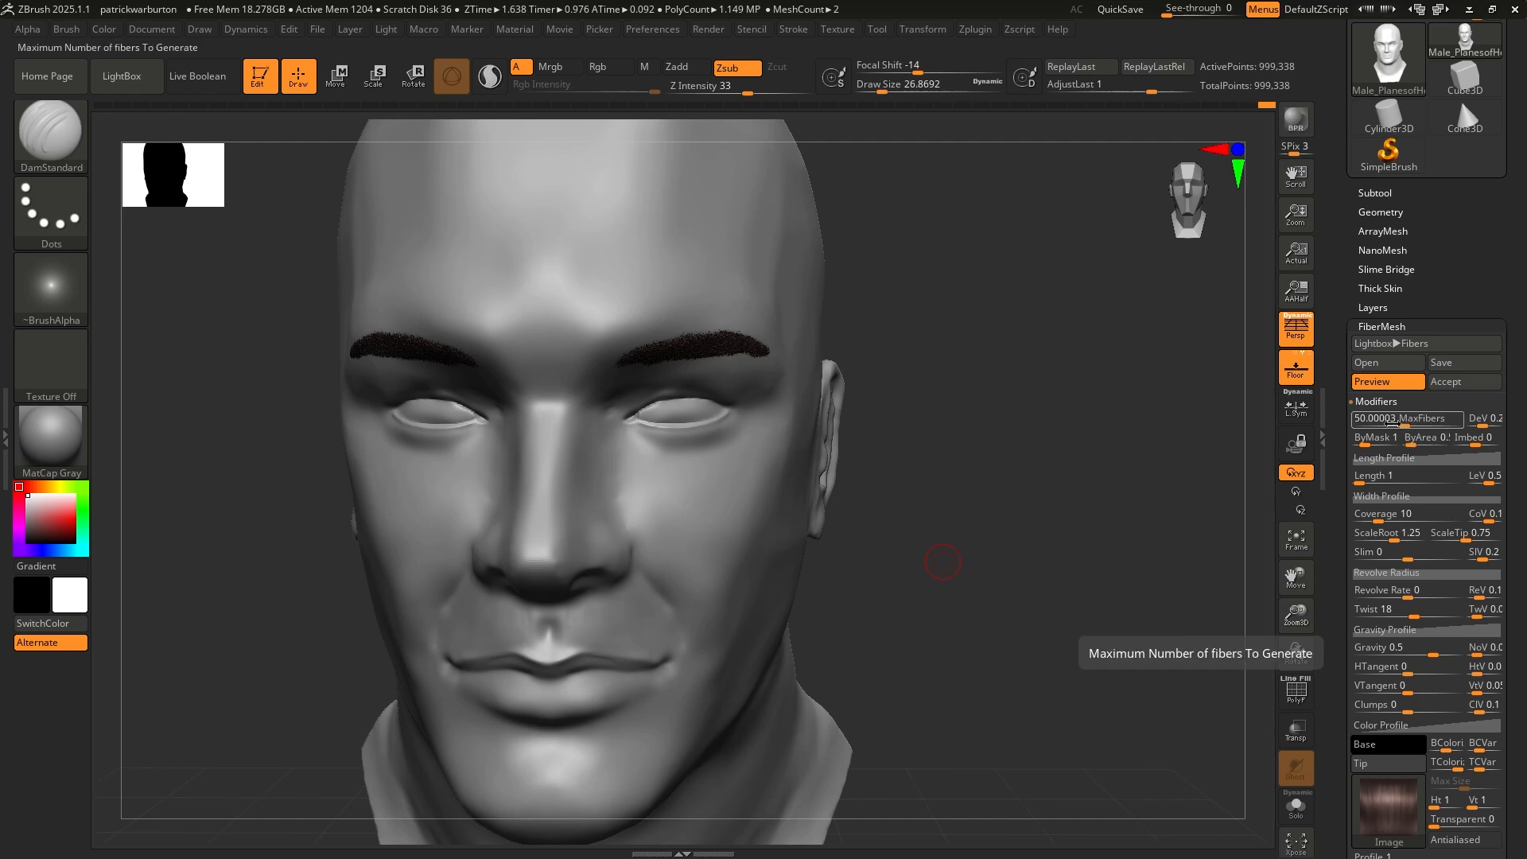
Reduce the eyebrow fibers' MaxFibers to about 11.2 and set their Length to 1.5
drag(1406, 425, 1391, 425)
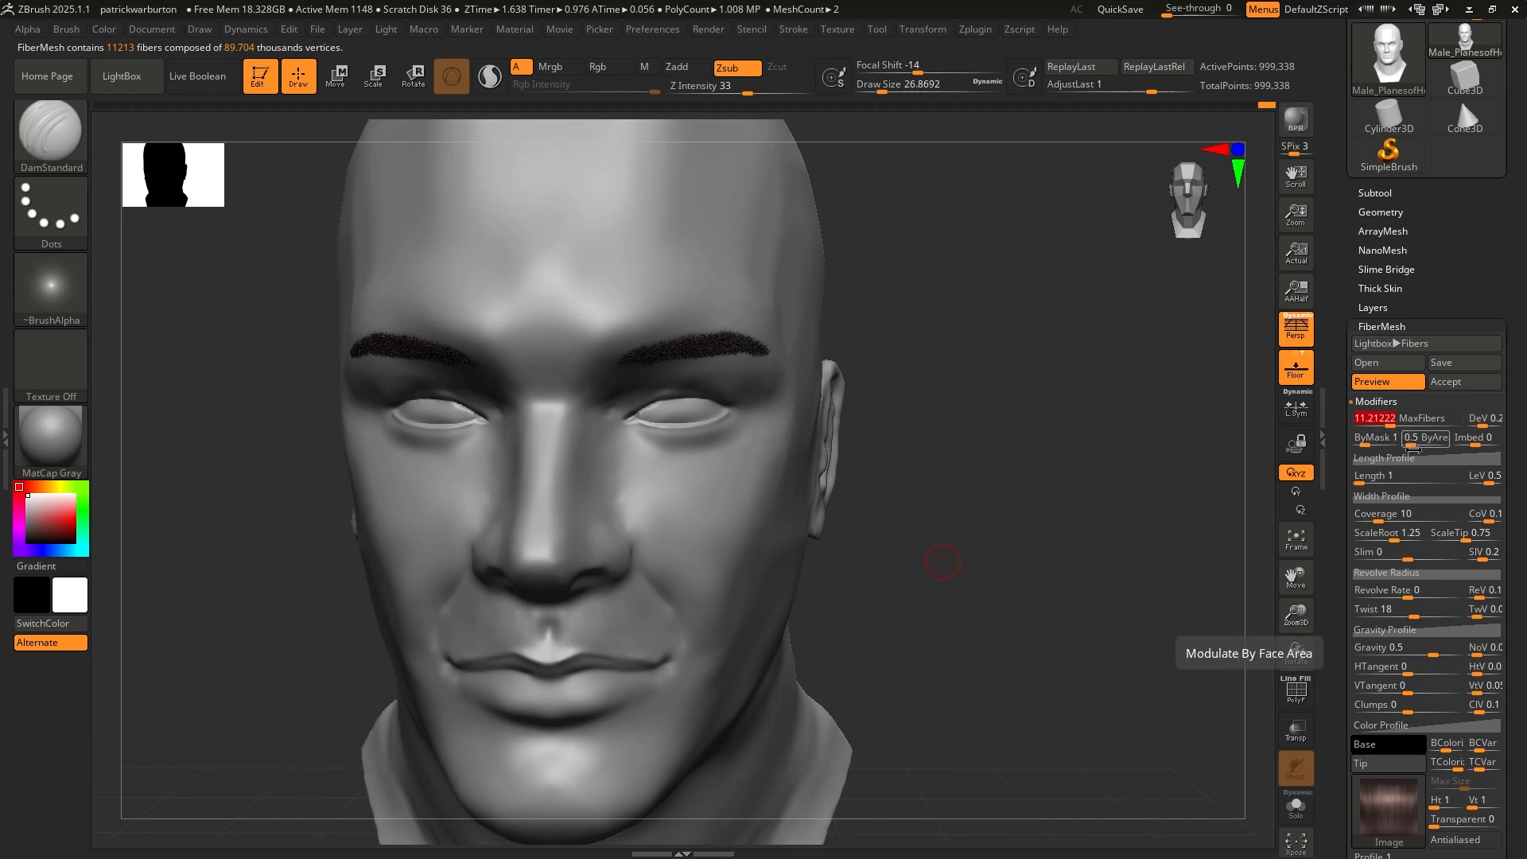
click(1382, 477)
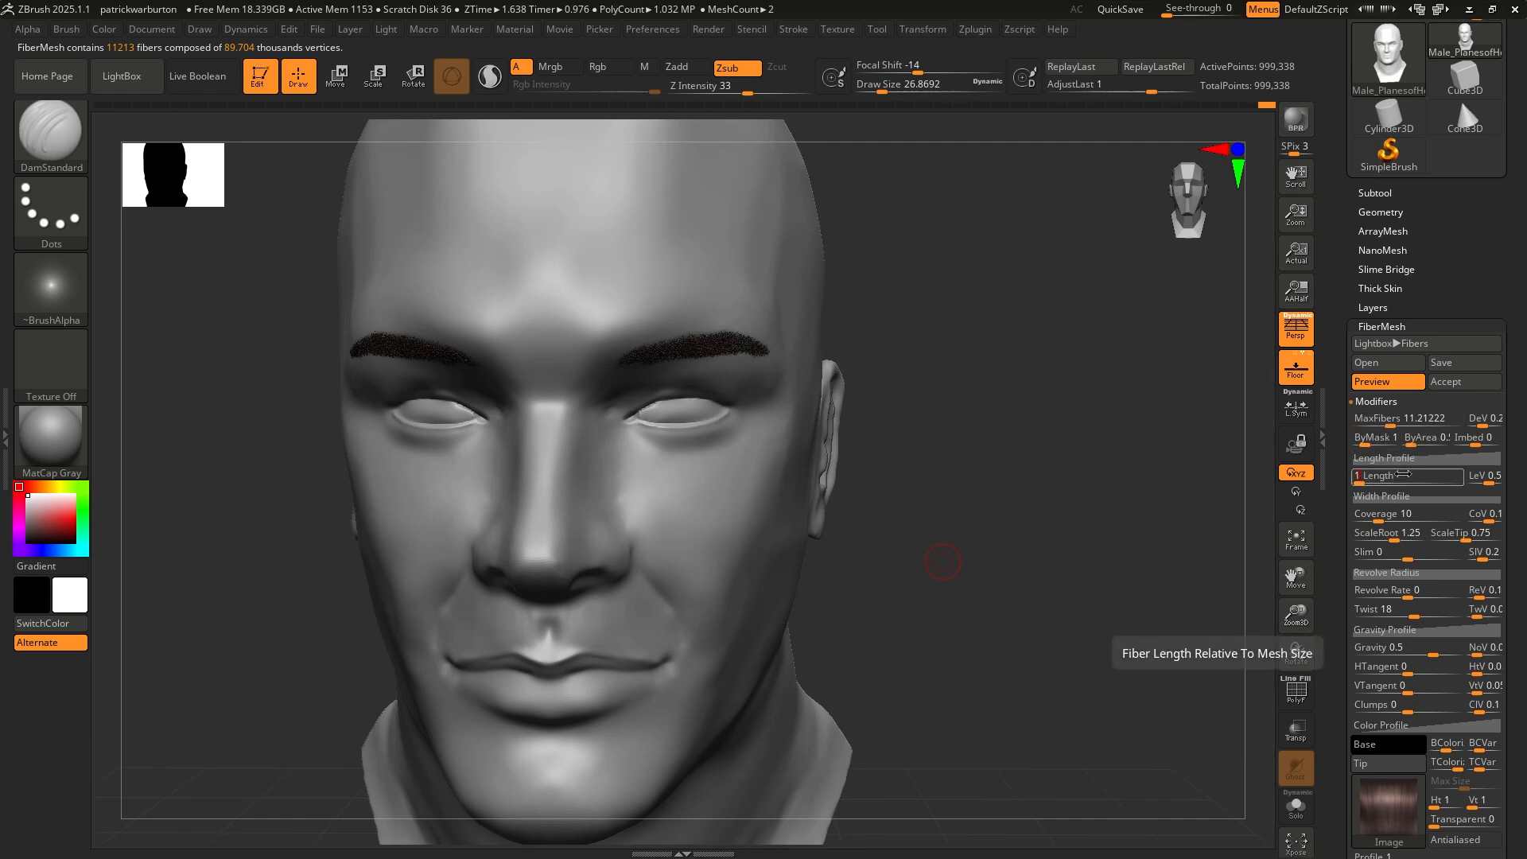
text(.5)
key(Return)
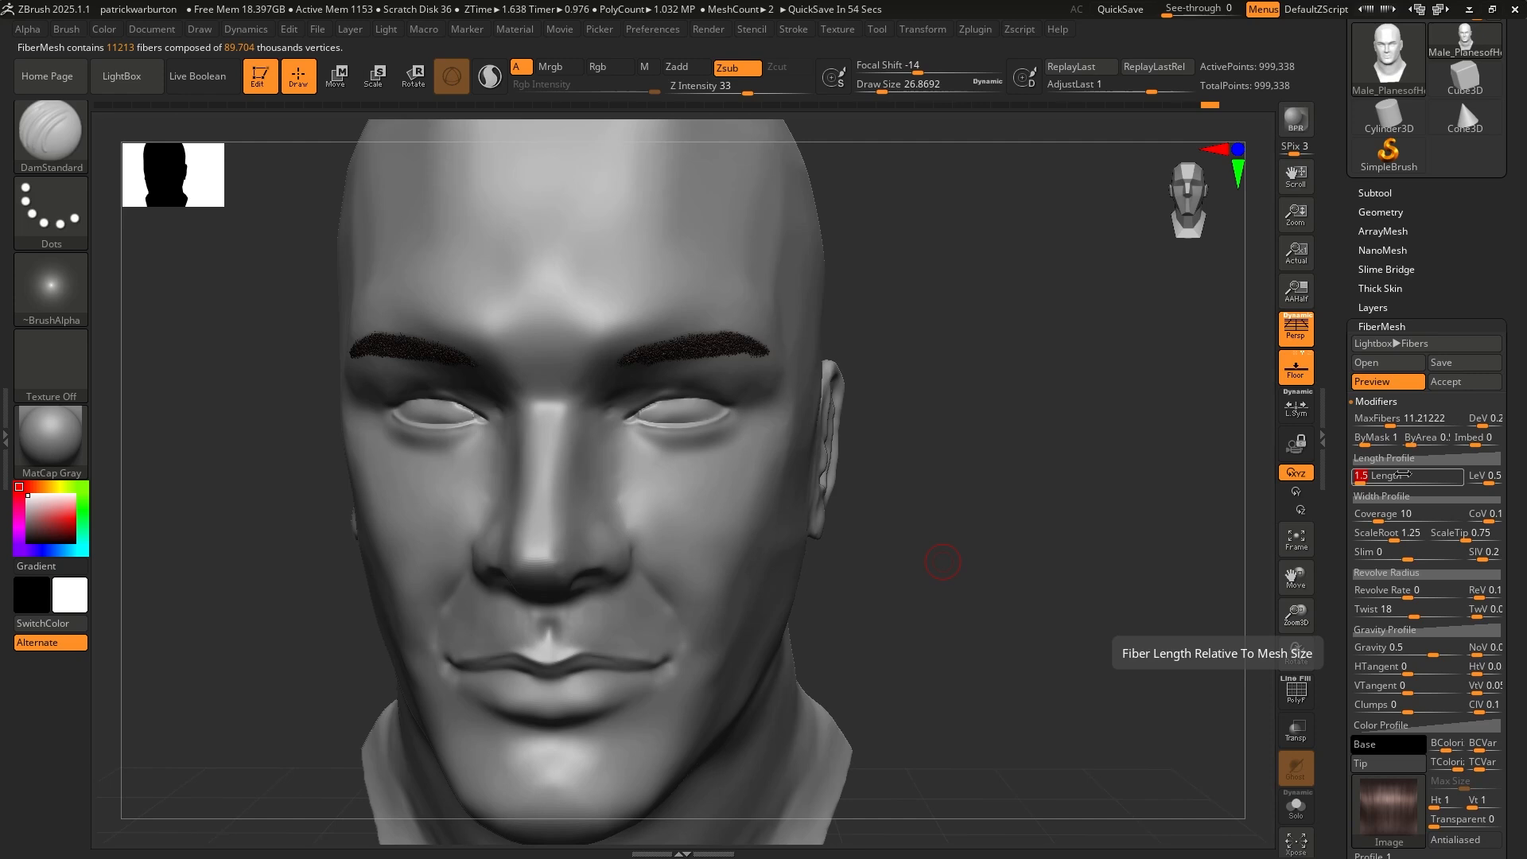
Accept the eyebrow fibers as a new subtool with Fast Preview rendering activated
click(1456, 384)
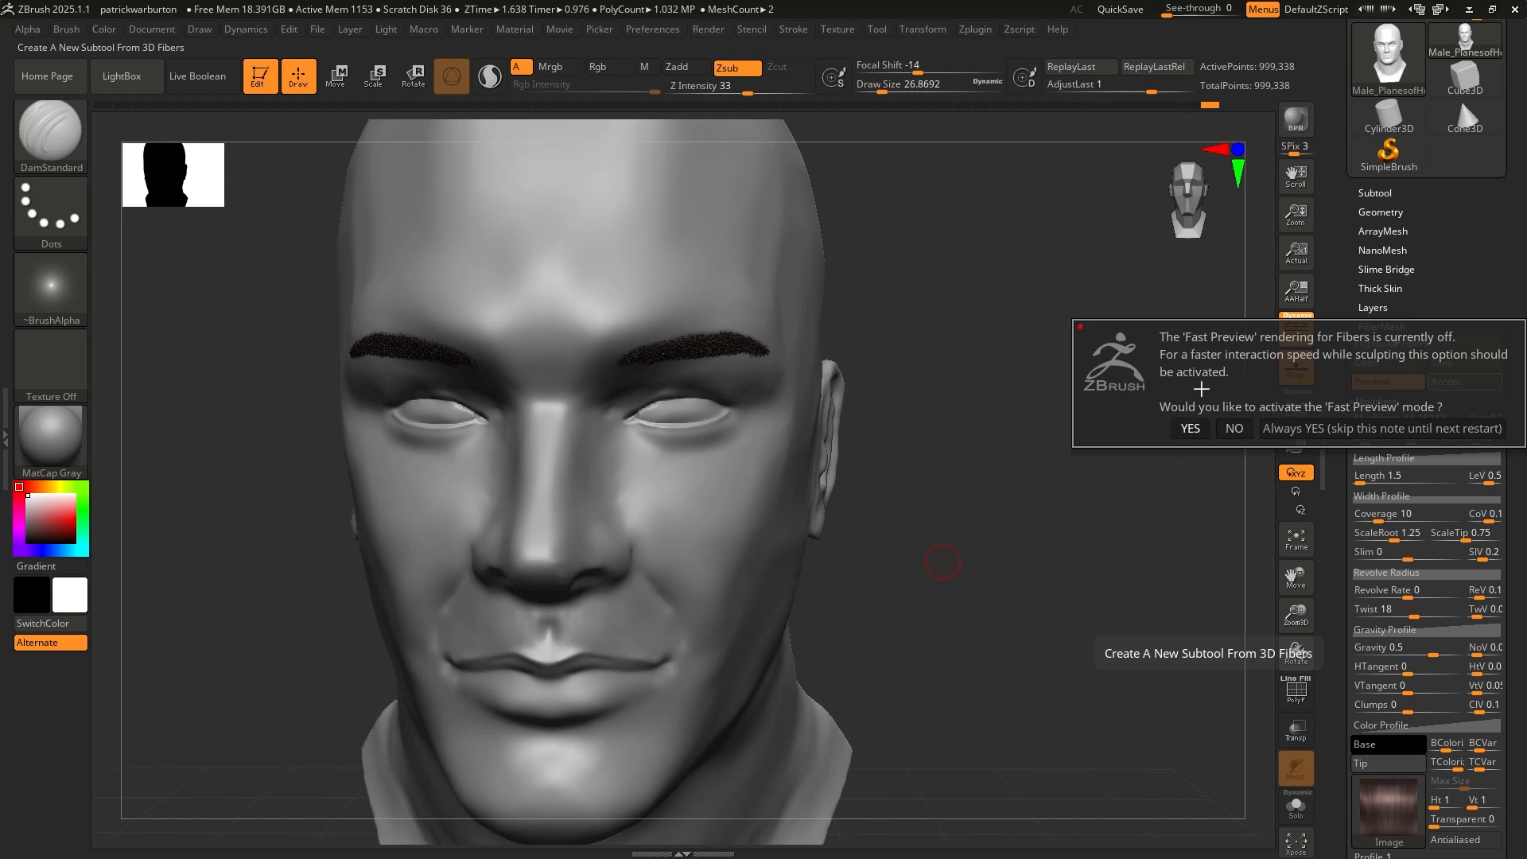
click(1191, 428)
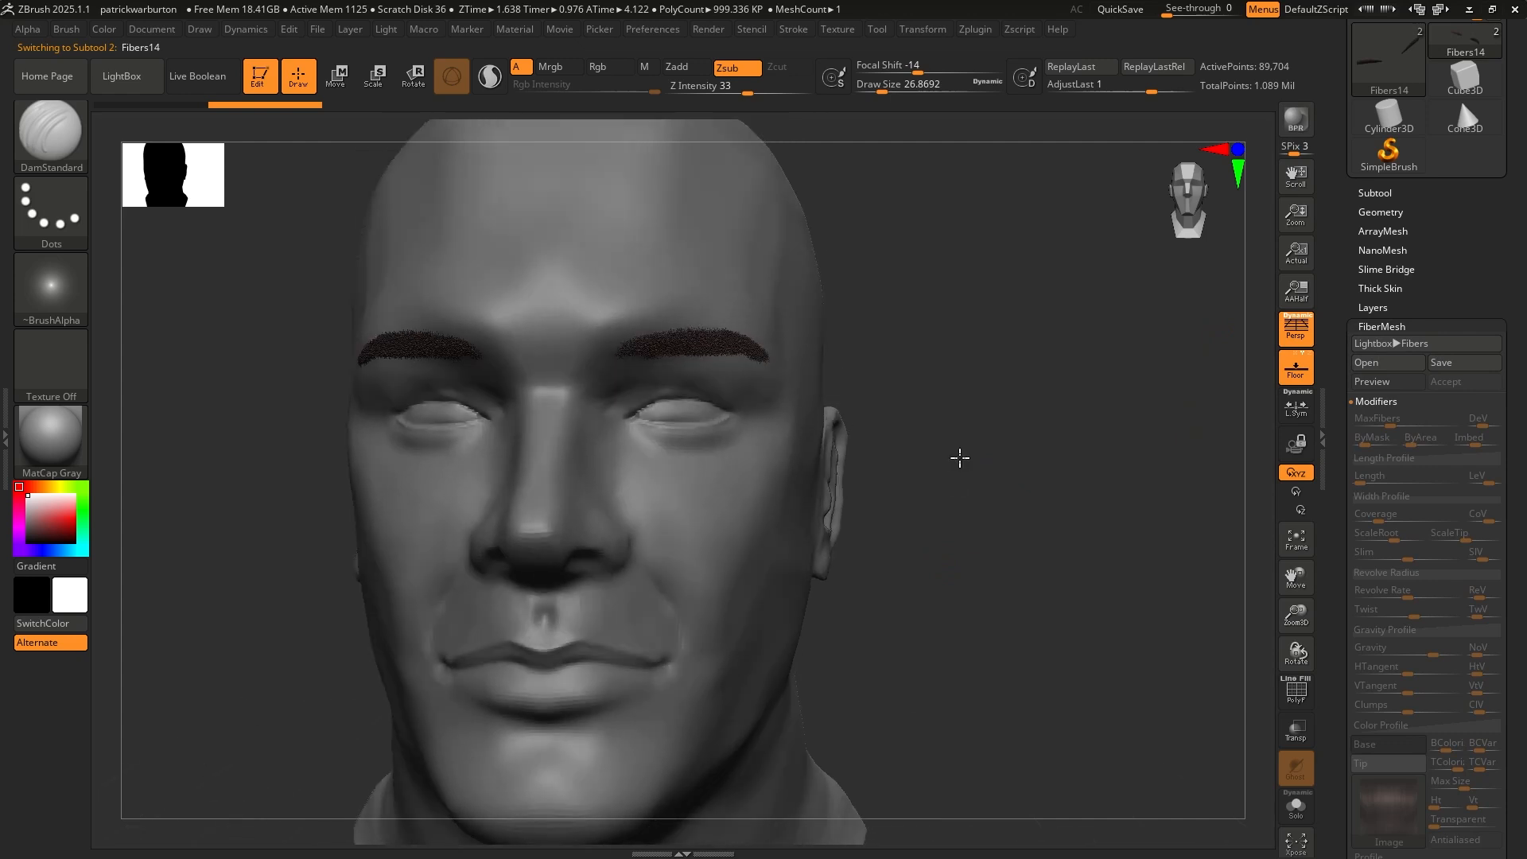
drag(960, 458, 1001, 403)
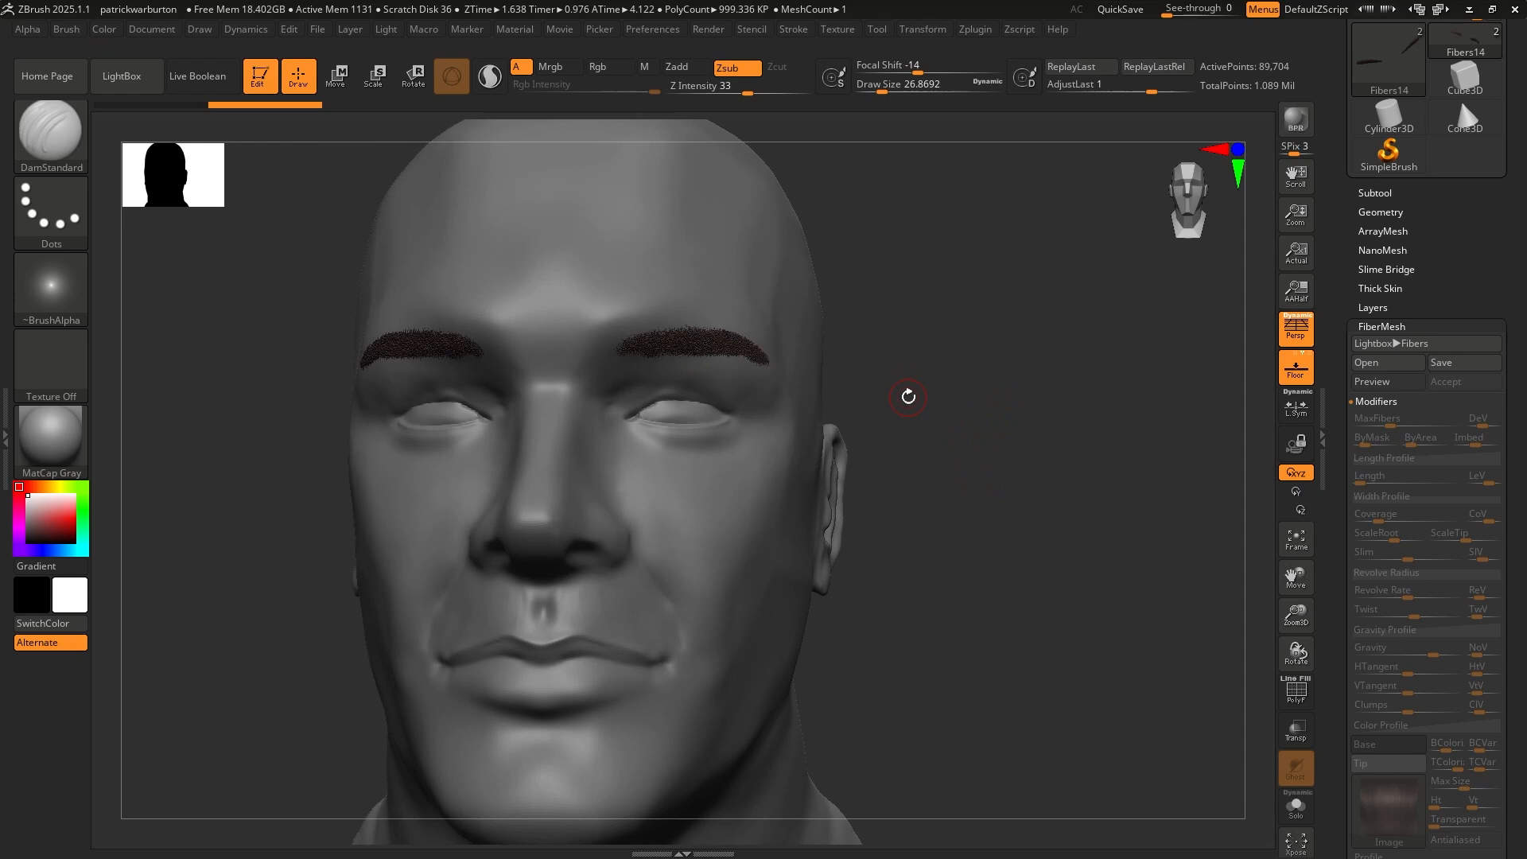
Comb the eyebrow fibers from the inner ends outward along the brows with the GroomerStrong brush
key(b)
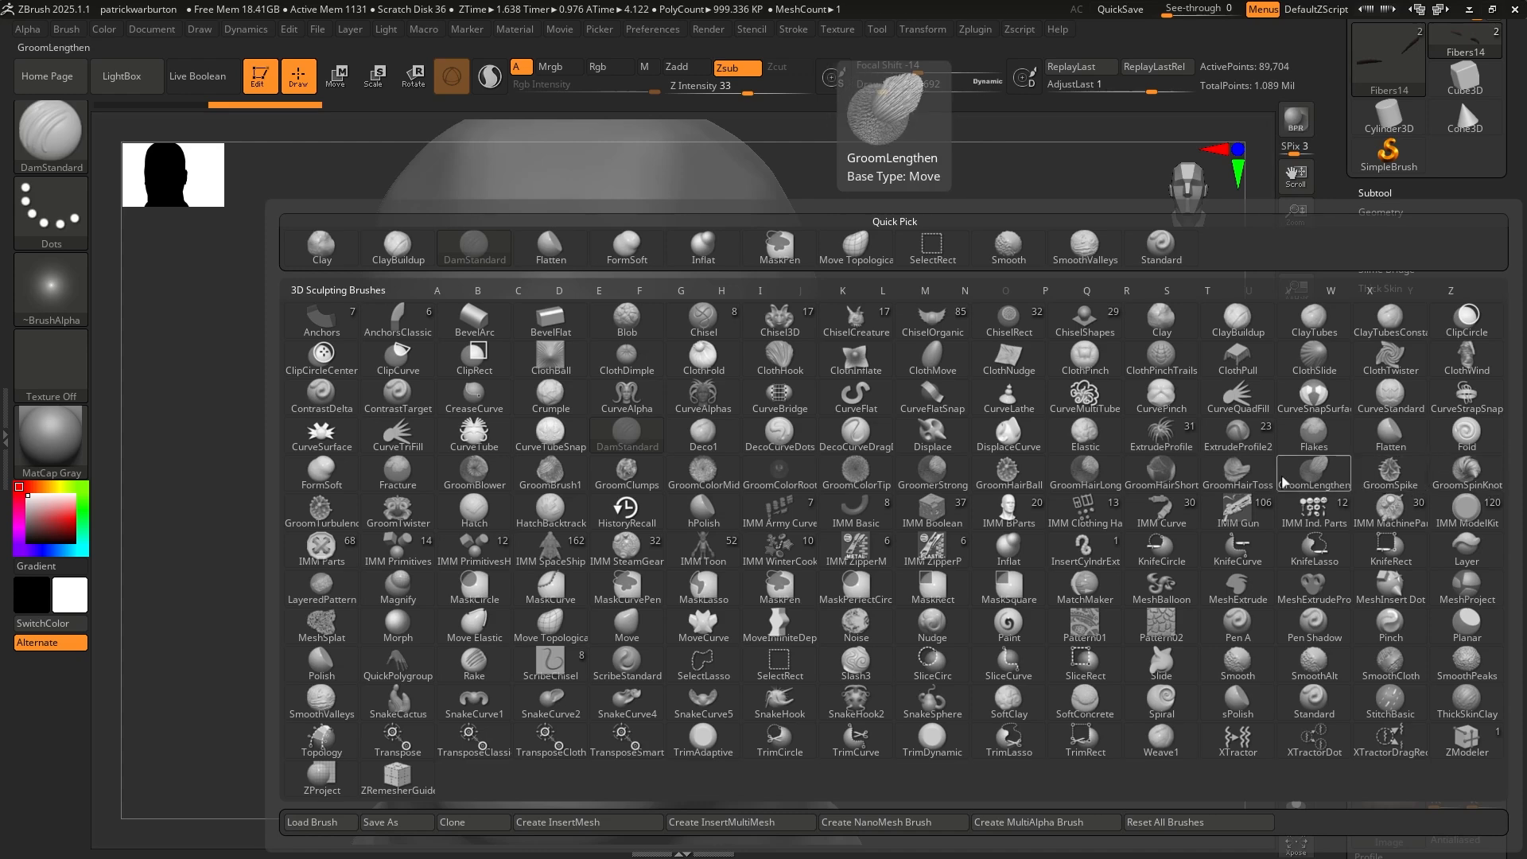
click(937, 471)
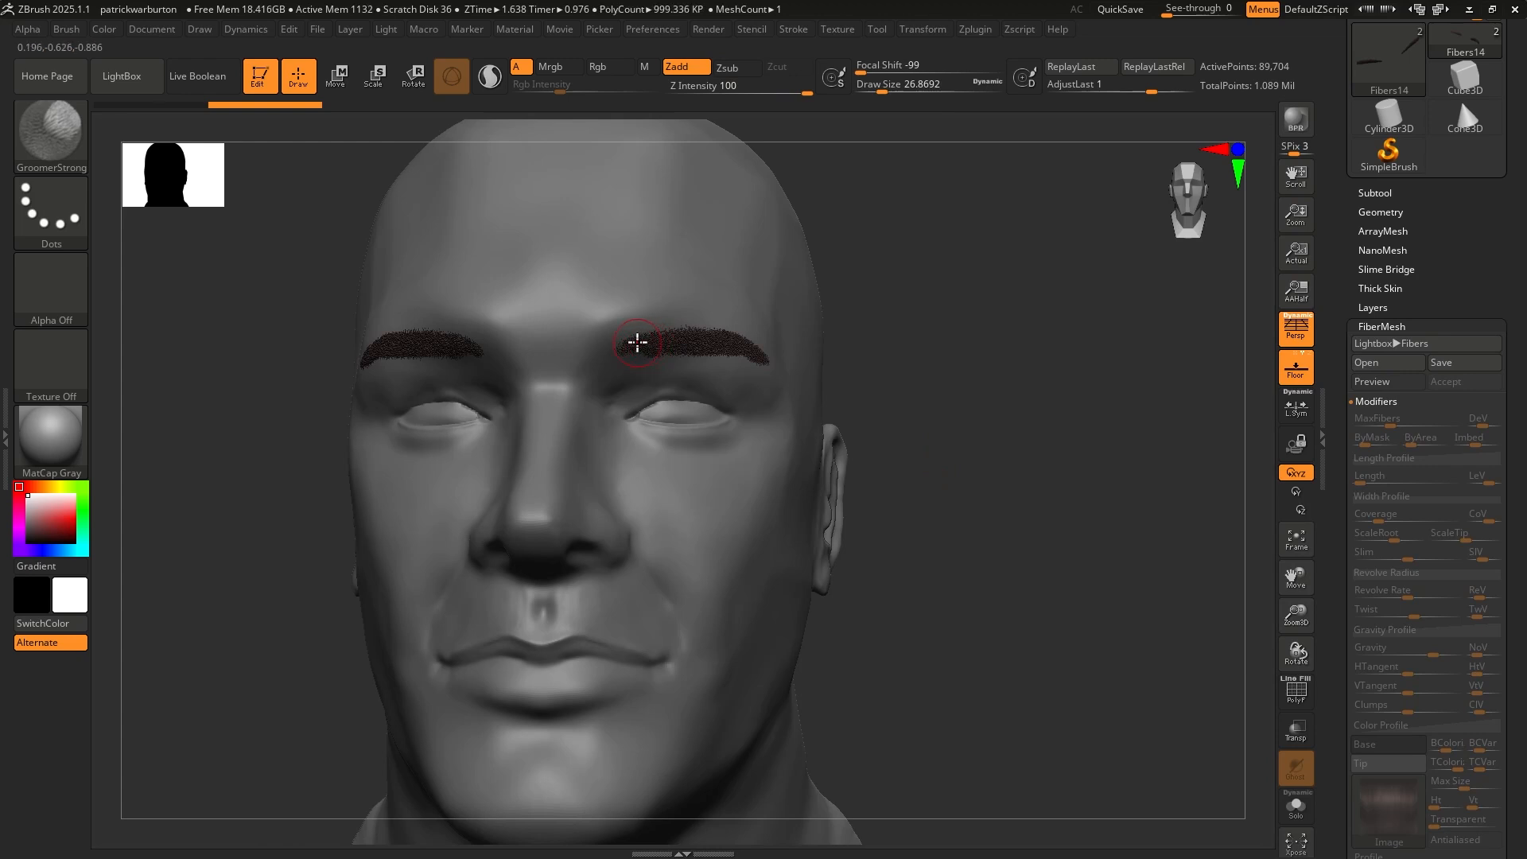
drag(619, 347, 803, 353)
drag(928, 344, 862, 365)
drag(679, 328, 767, 351)
drag(952, 412, 938, 456)
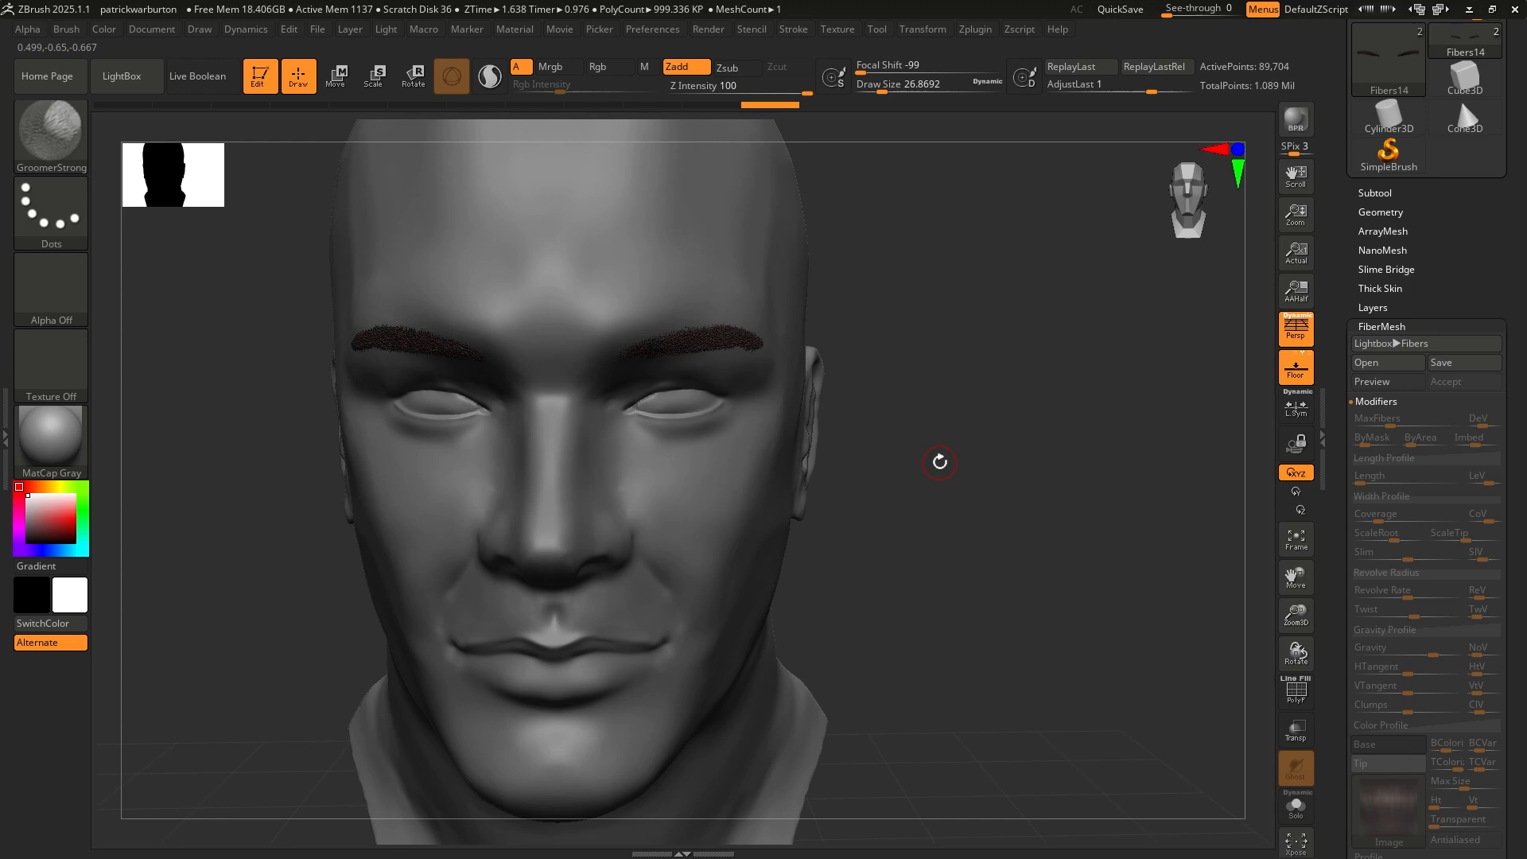
Undo the grooming strokes on the eyebrow fibers
key(ctrl)
key(ctrl+z)
key(ctrl+z)
key(ctrl+z)
key(ctrl+z)
key(ctrl+z)
key(ctrl+z)
key(ctrl+z)
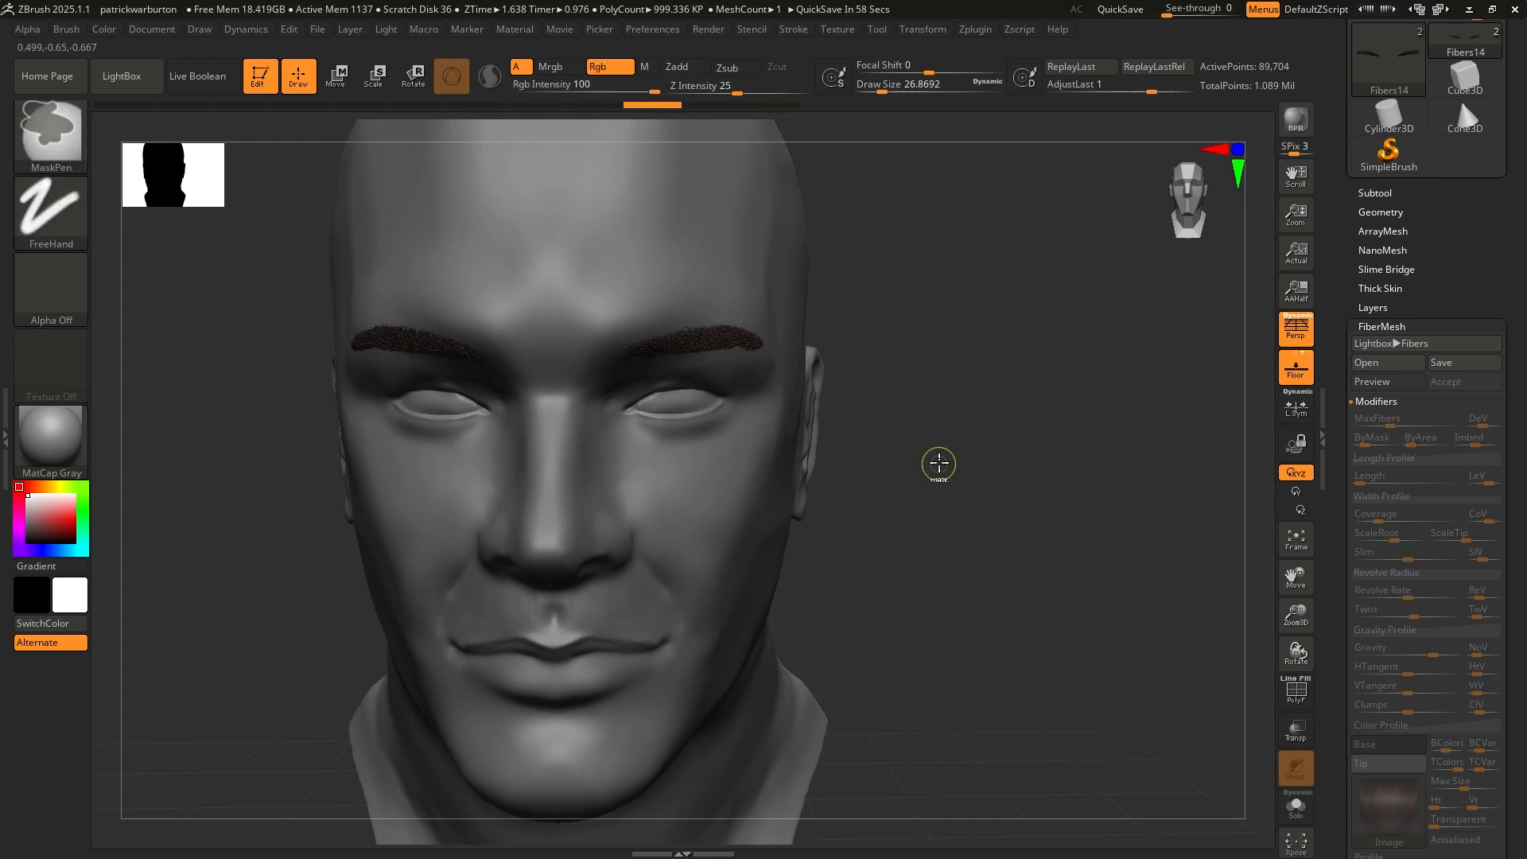
key(ctrl+z)
key(ctrl+z)
key(ctrl+z)
key(ctrl+z)
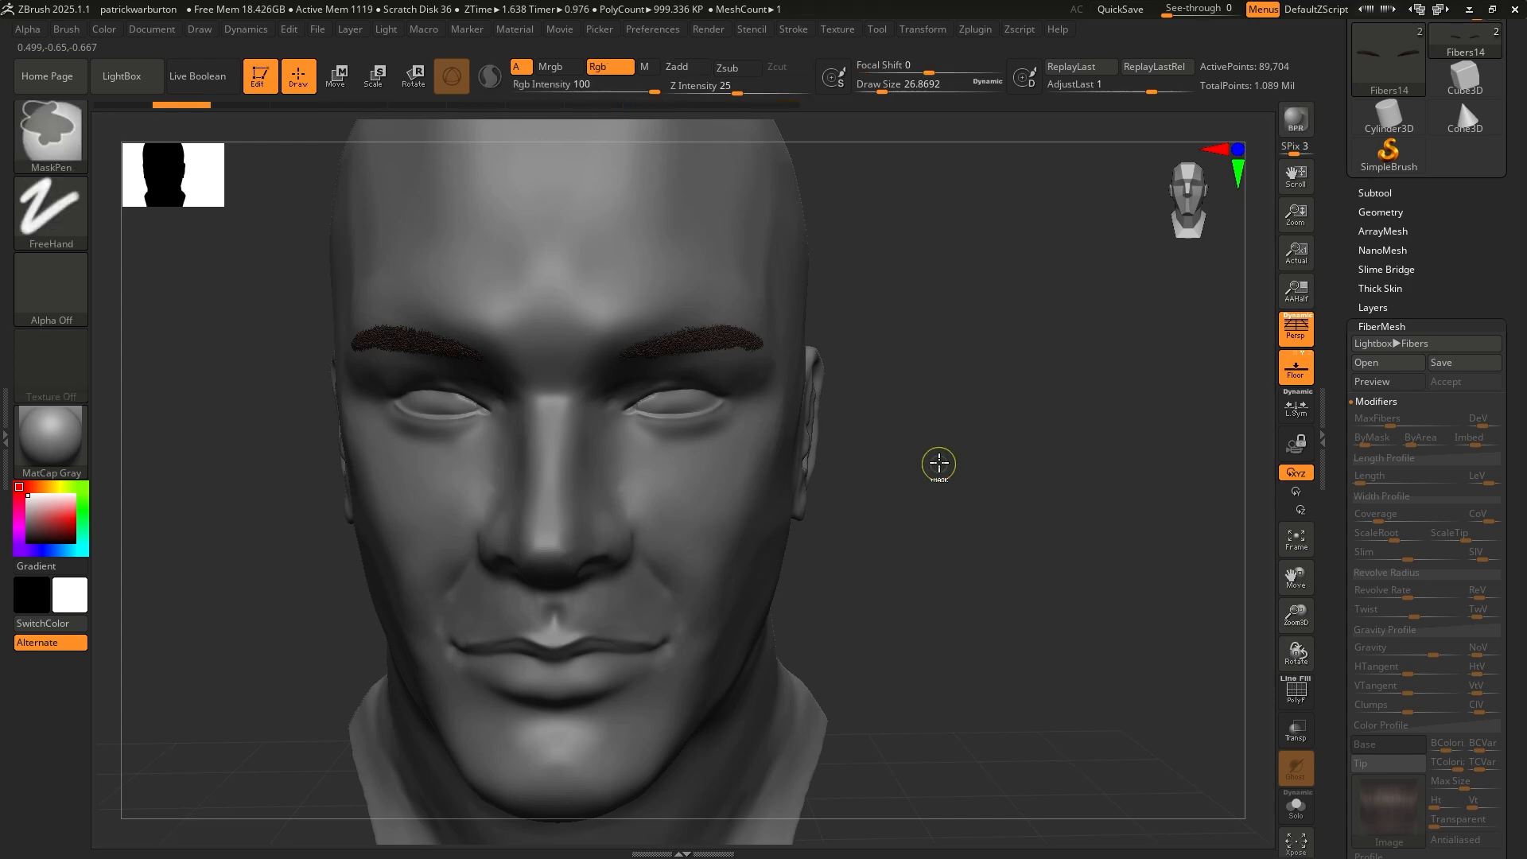
Delete the eyebrow fibers subtool, leaving only the head subtool
click(1374, 192)
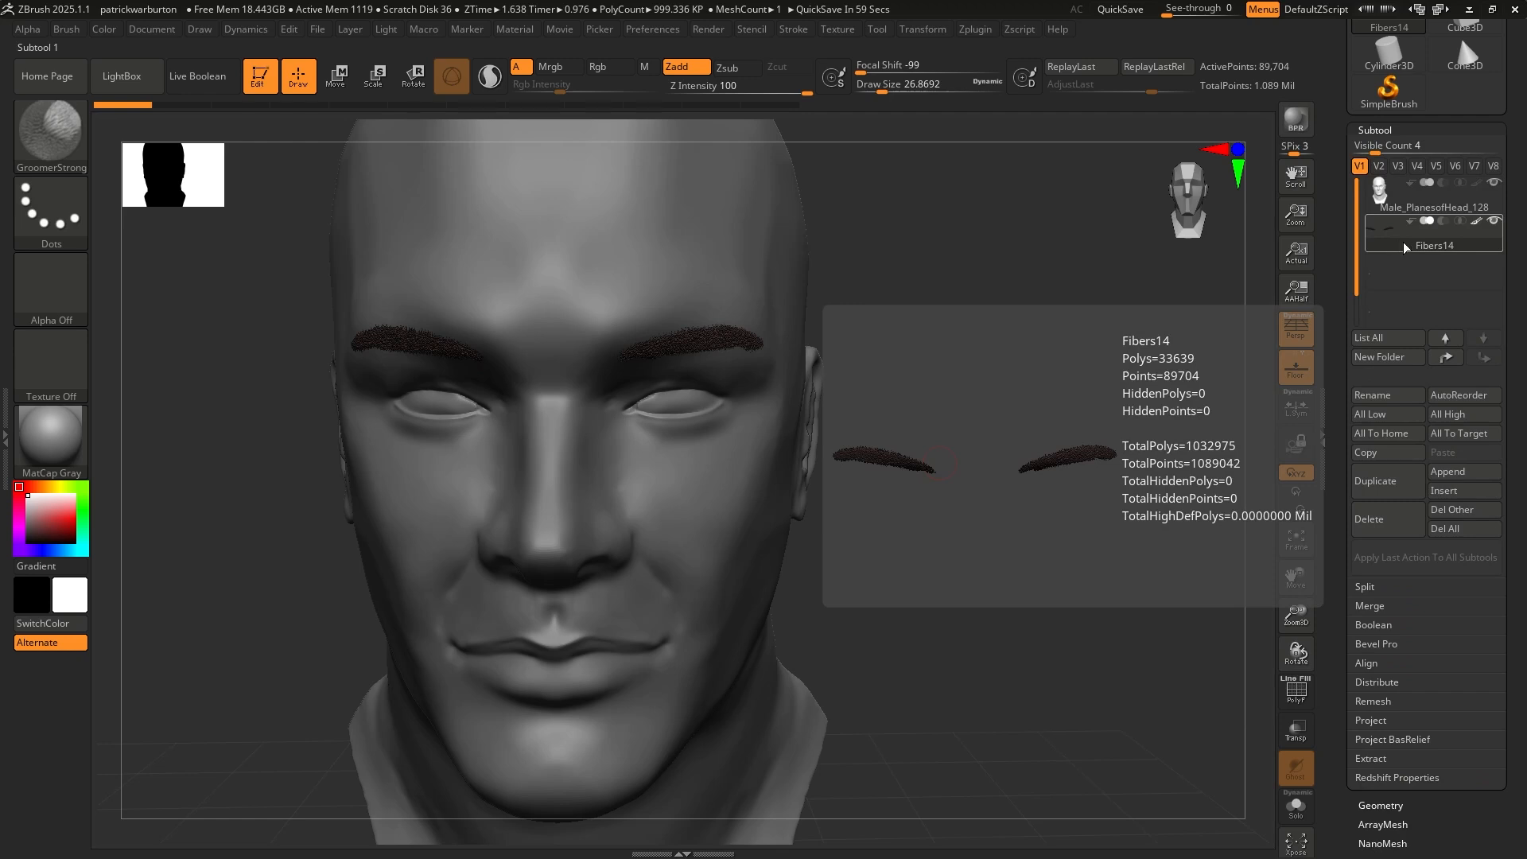
click(1432, 249)
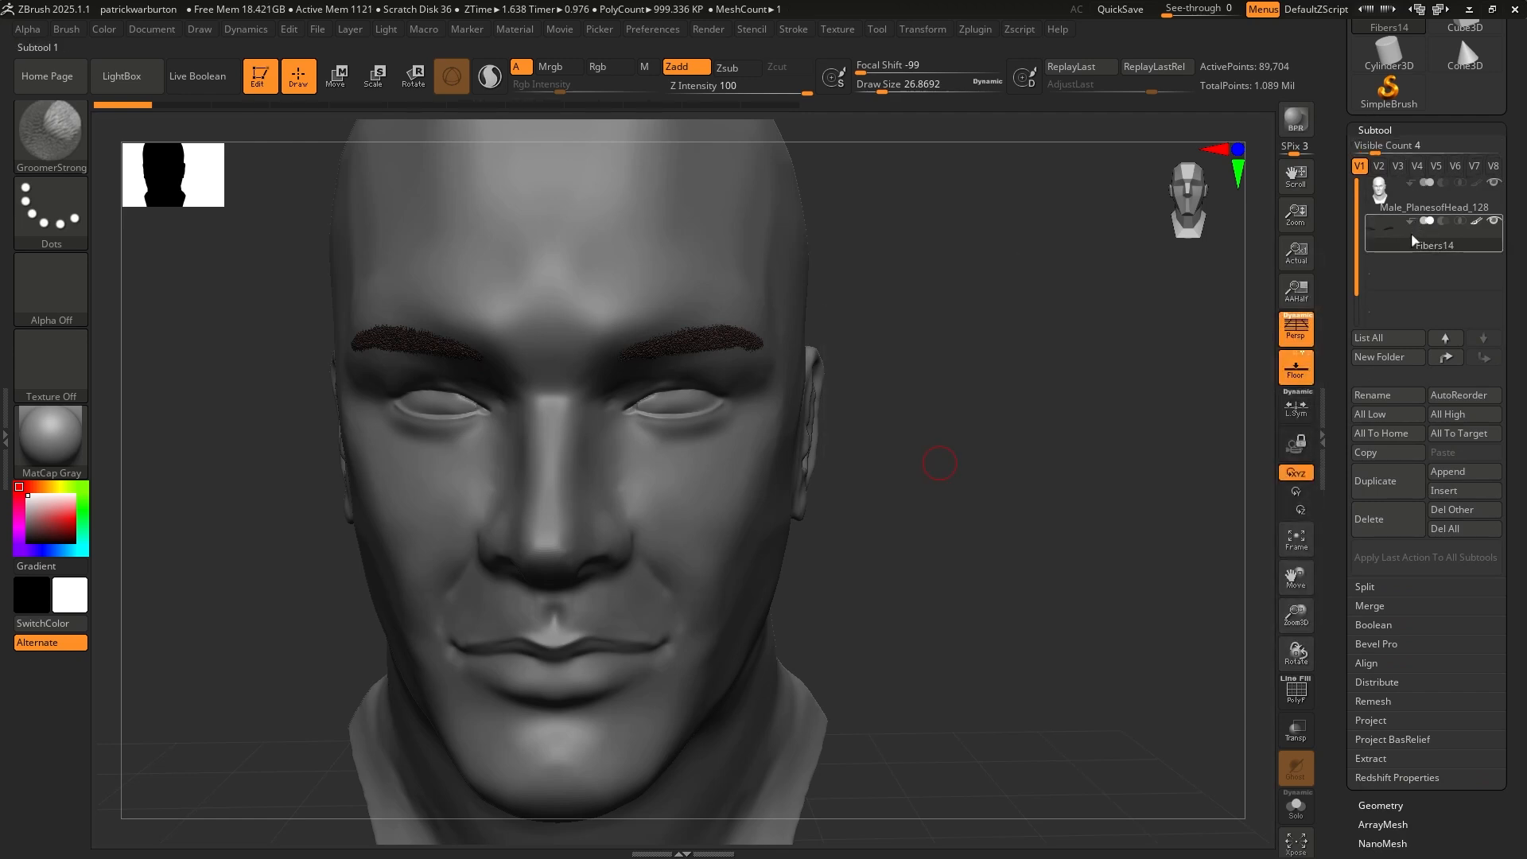
mouse_move(1446, 241)
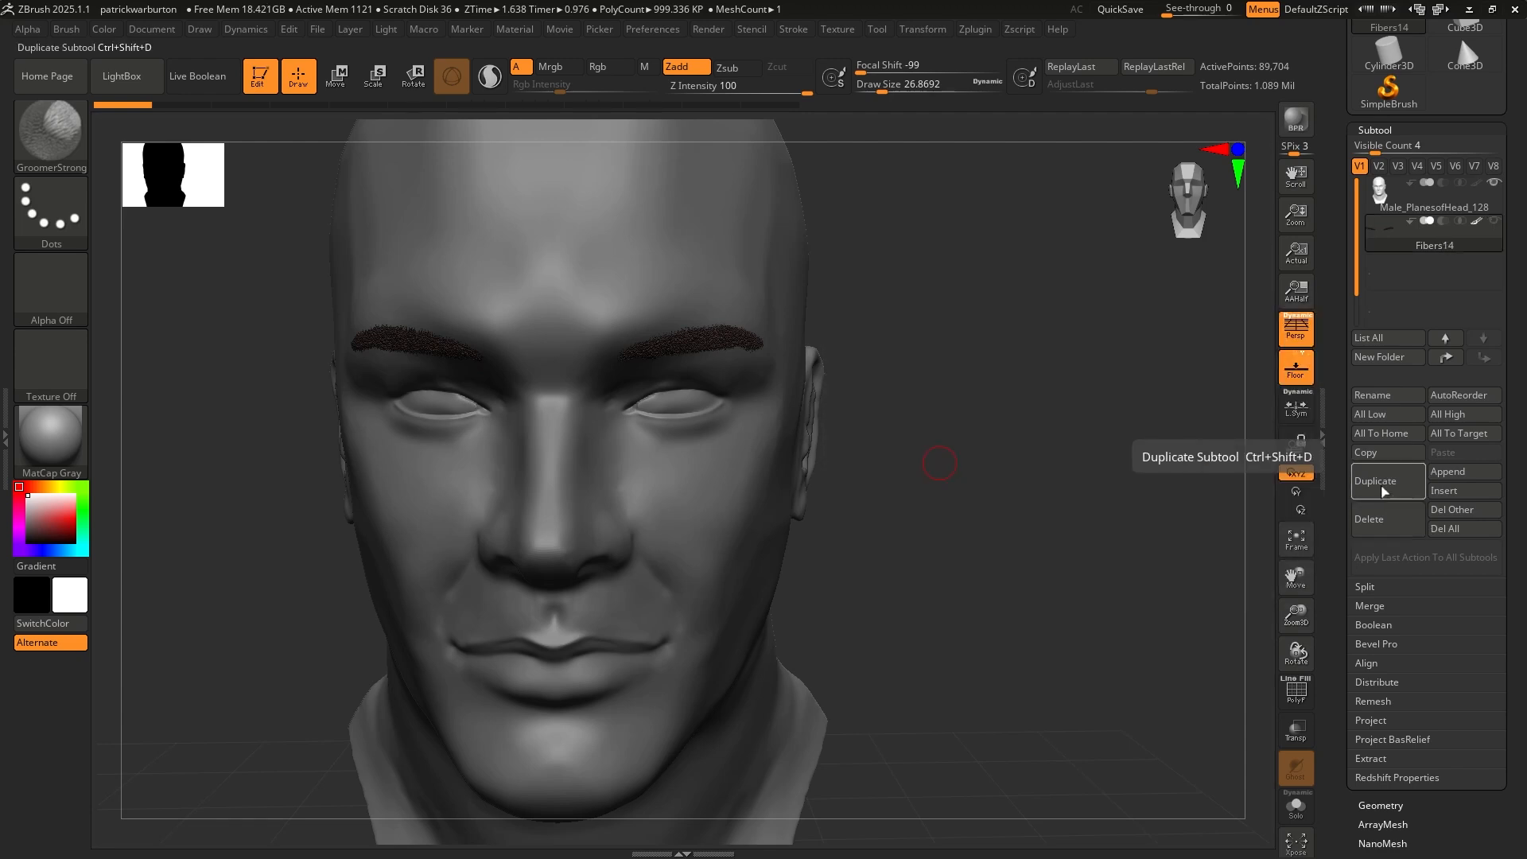
click(1390, 528)
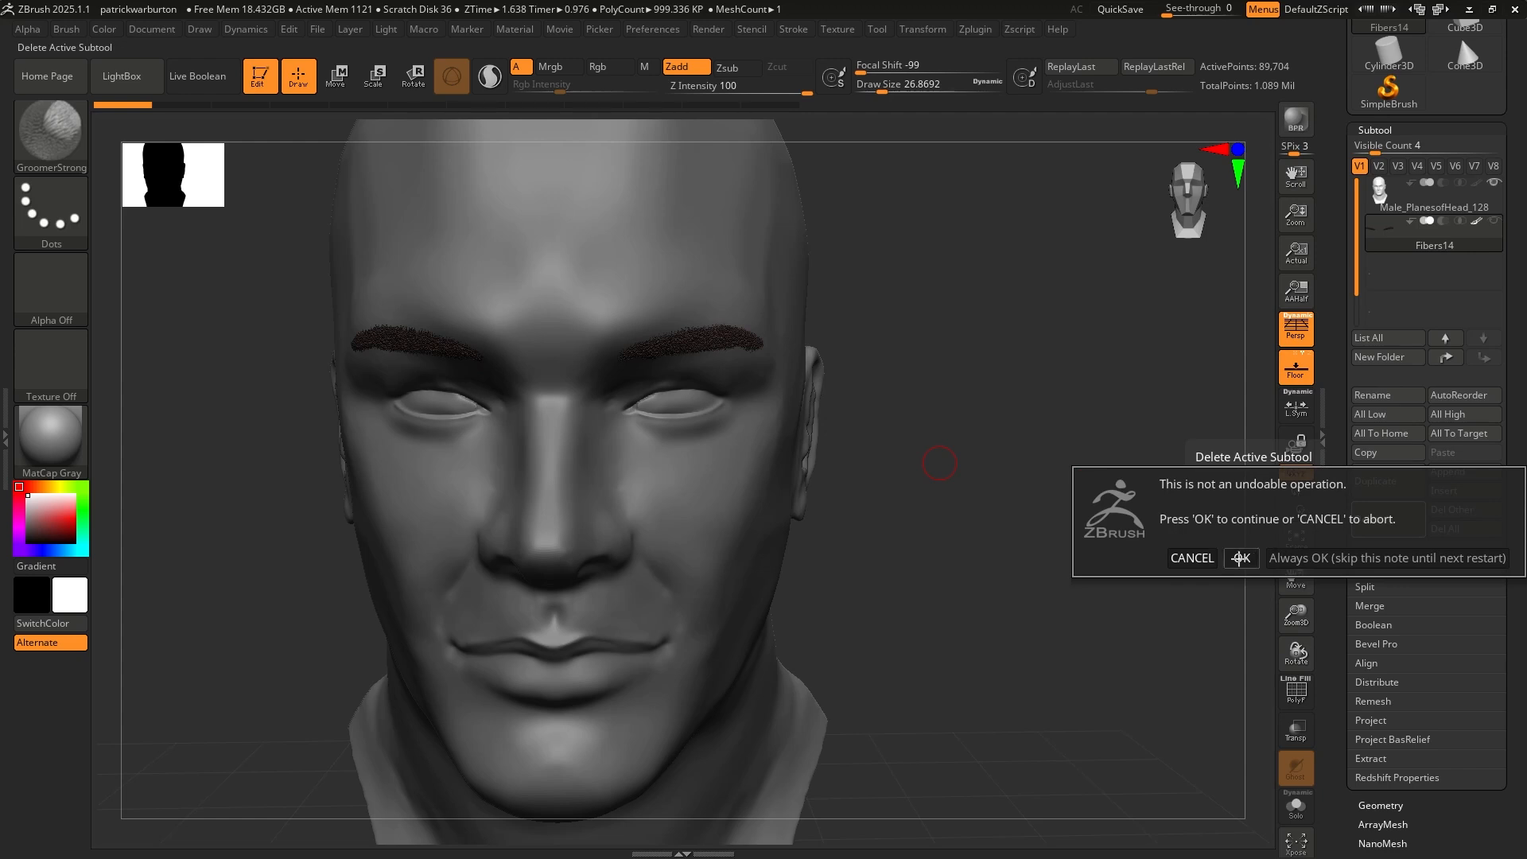
click(1242, 558)
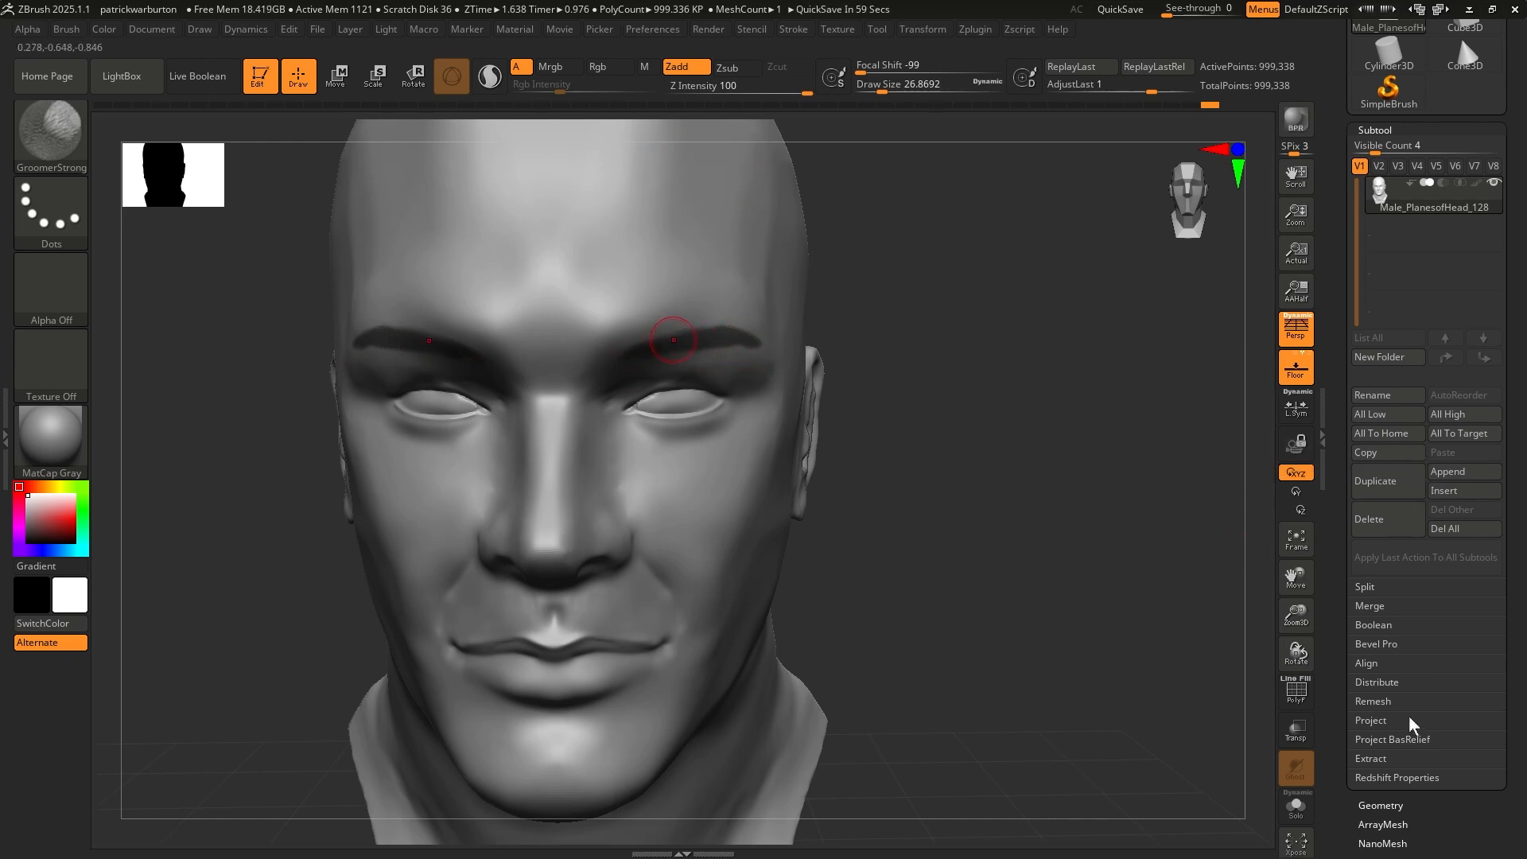
Extract the masked eyebrow areas of the head into a new subtool with a thickness of 0.00002
click(1388, 760)
drag(1480, 607, 1470, 606)
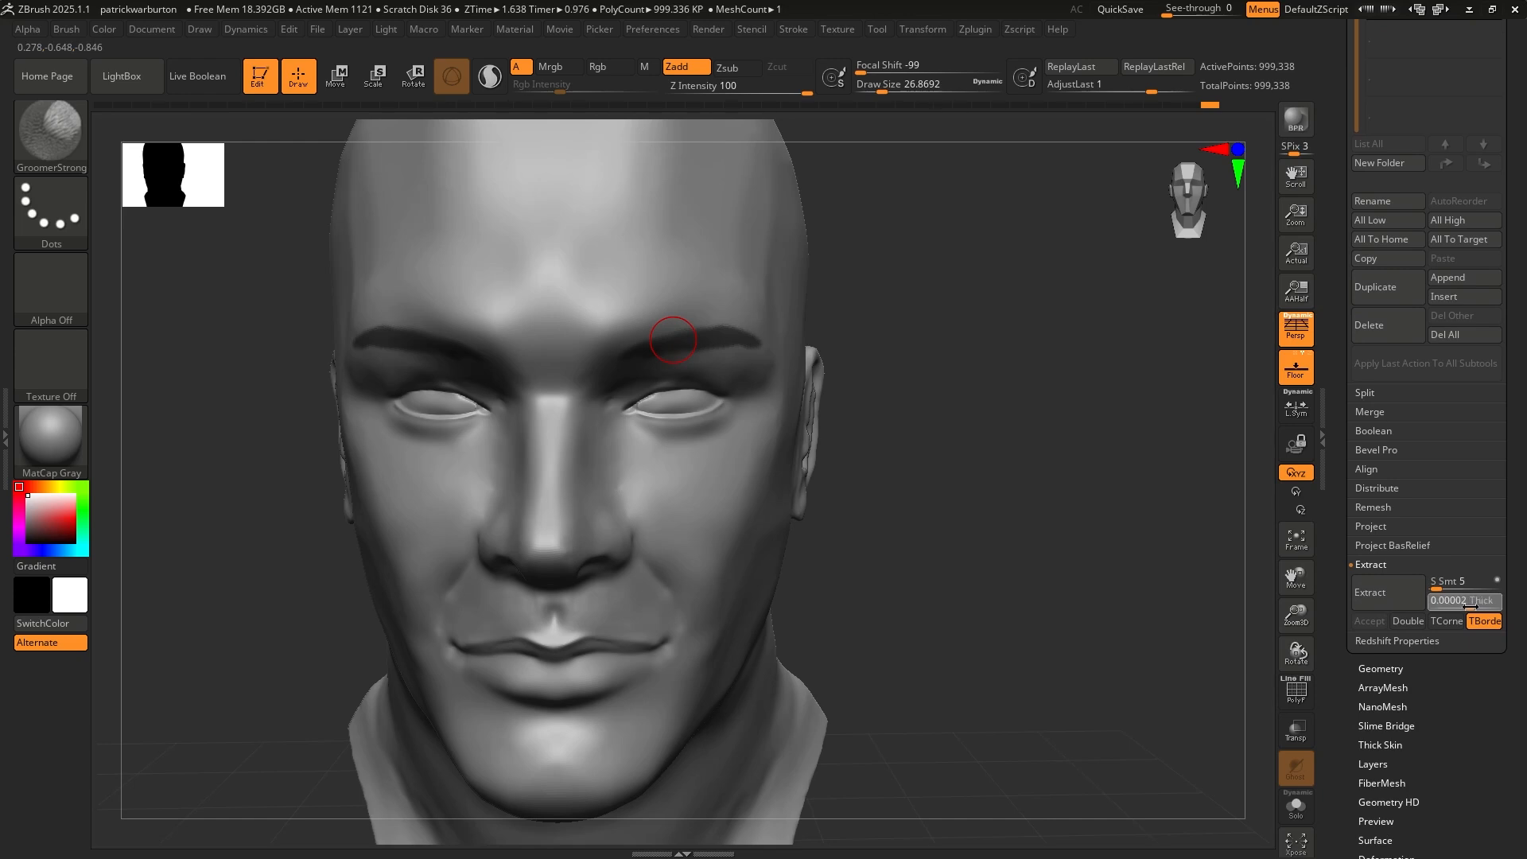
click(1470, 607)
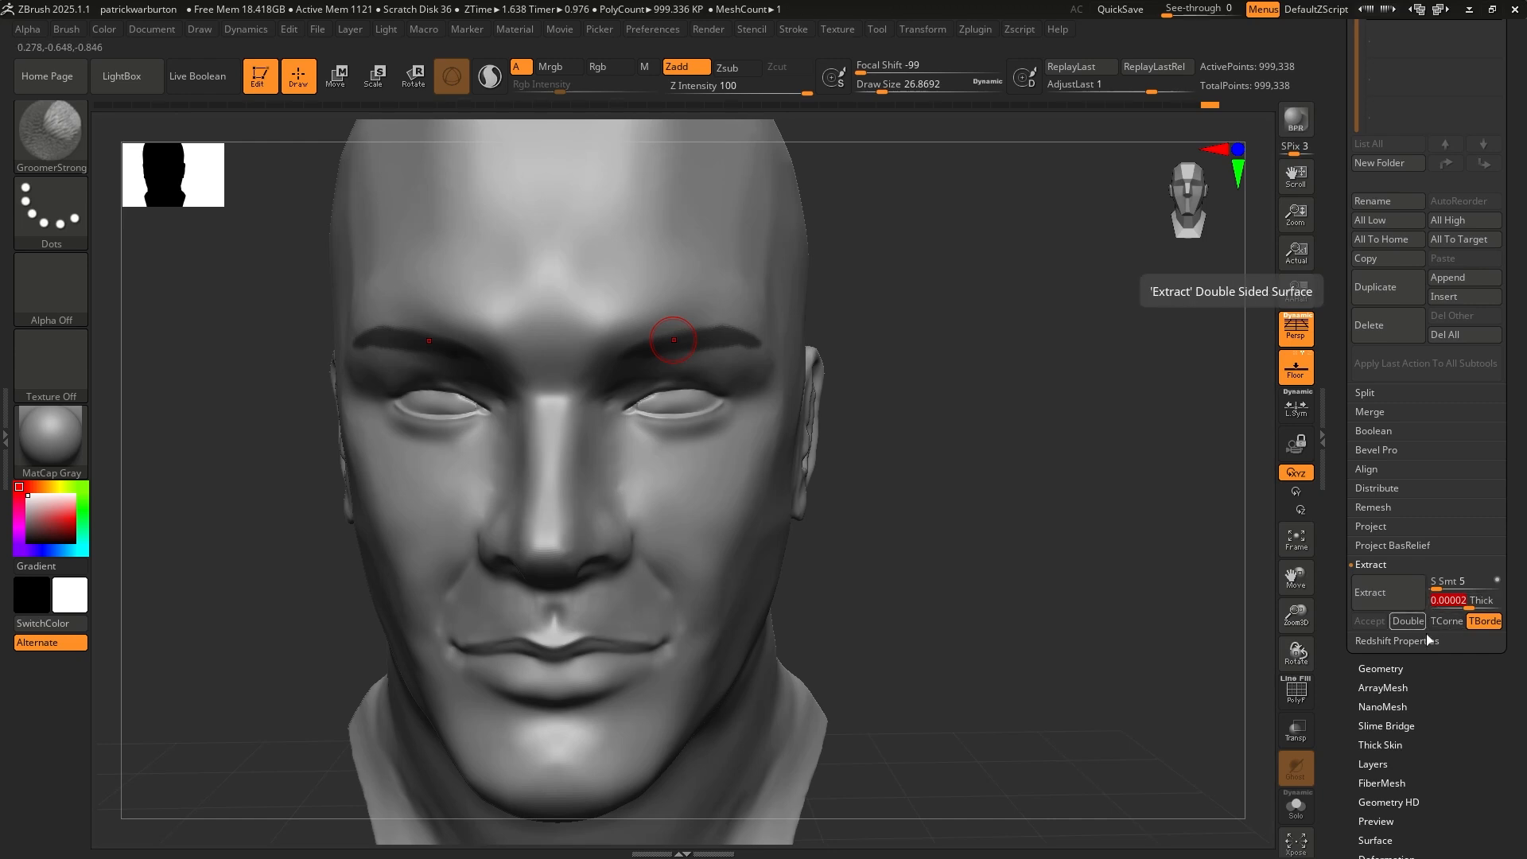
click(1391, 593)
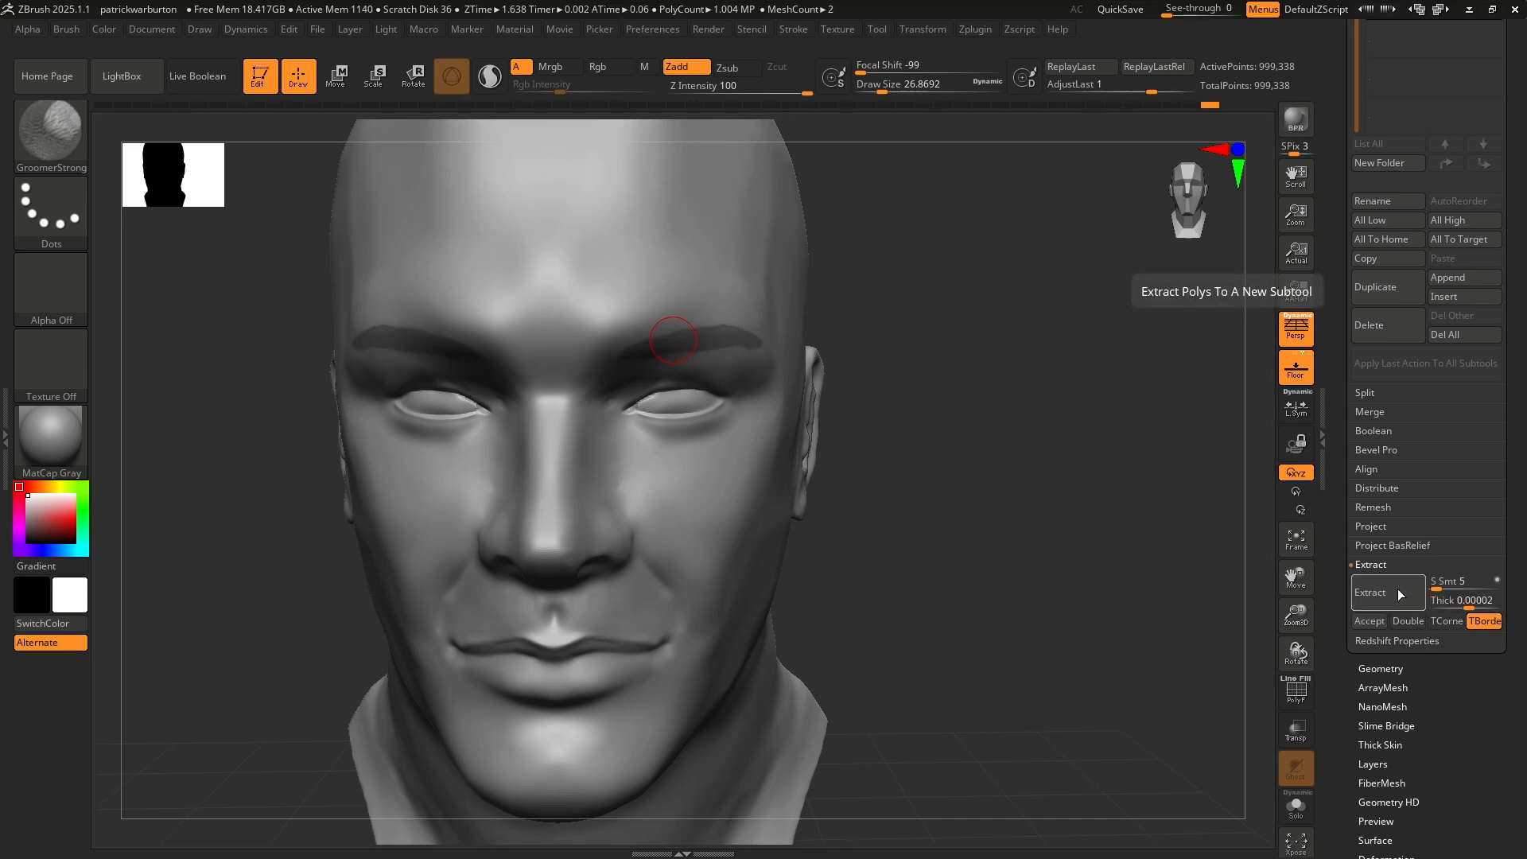
scroll(1507, 536, up, 5)
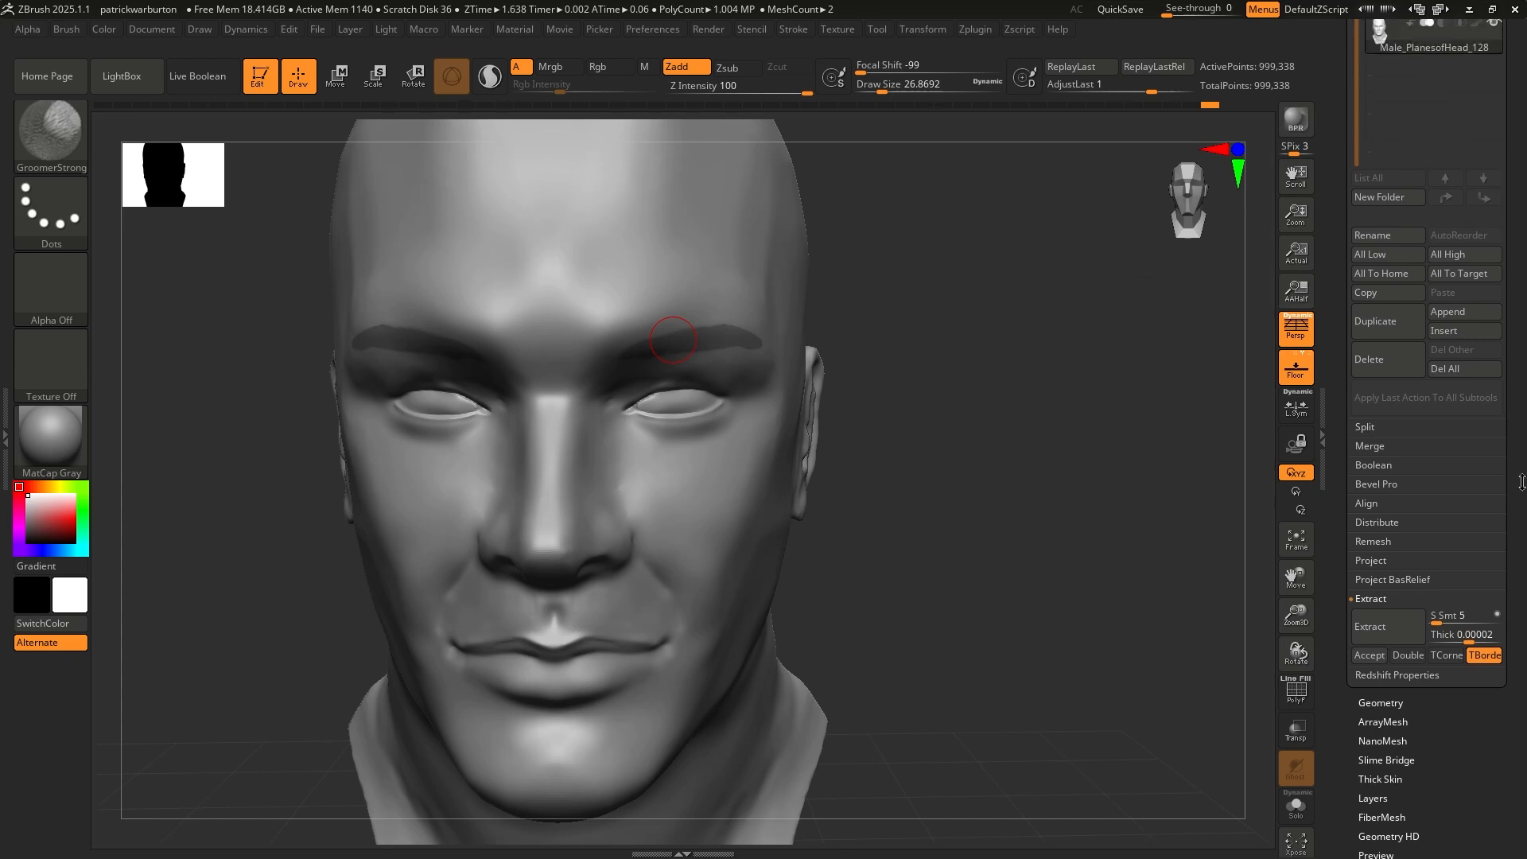
scroll(1507, 536, down, 5)
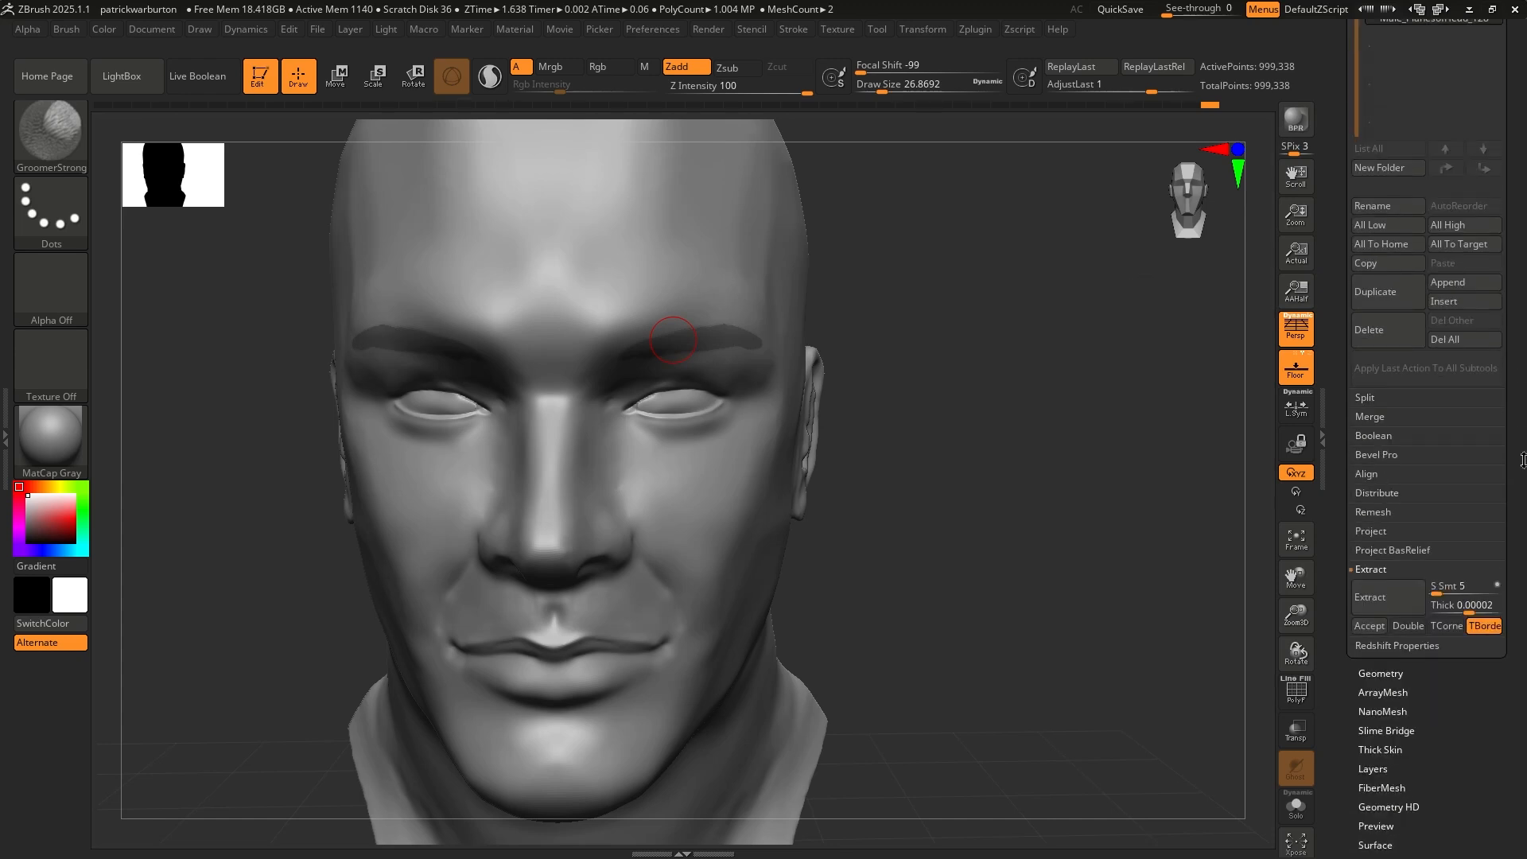
click(1370, 626)
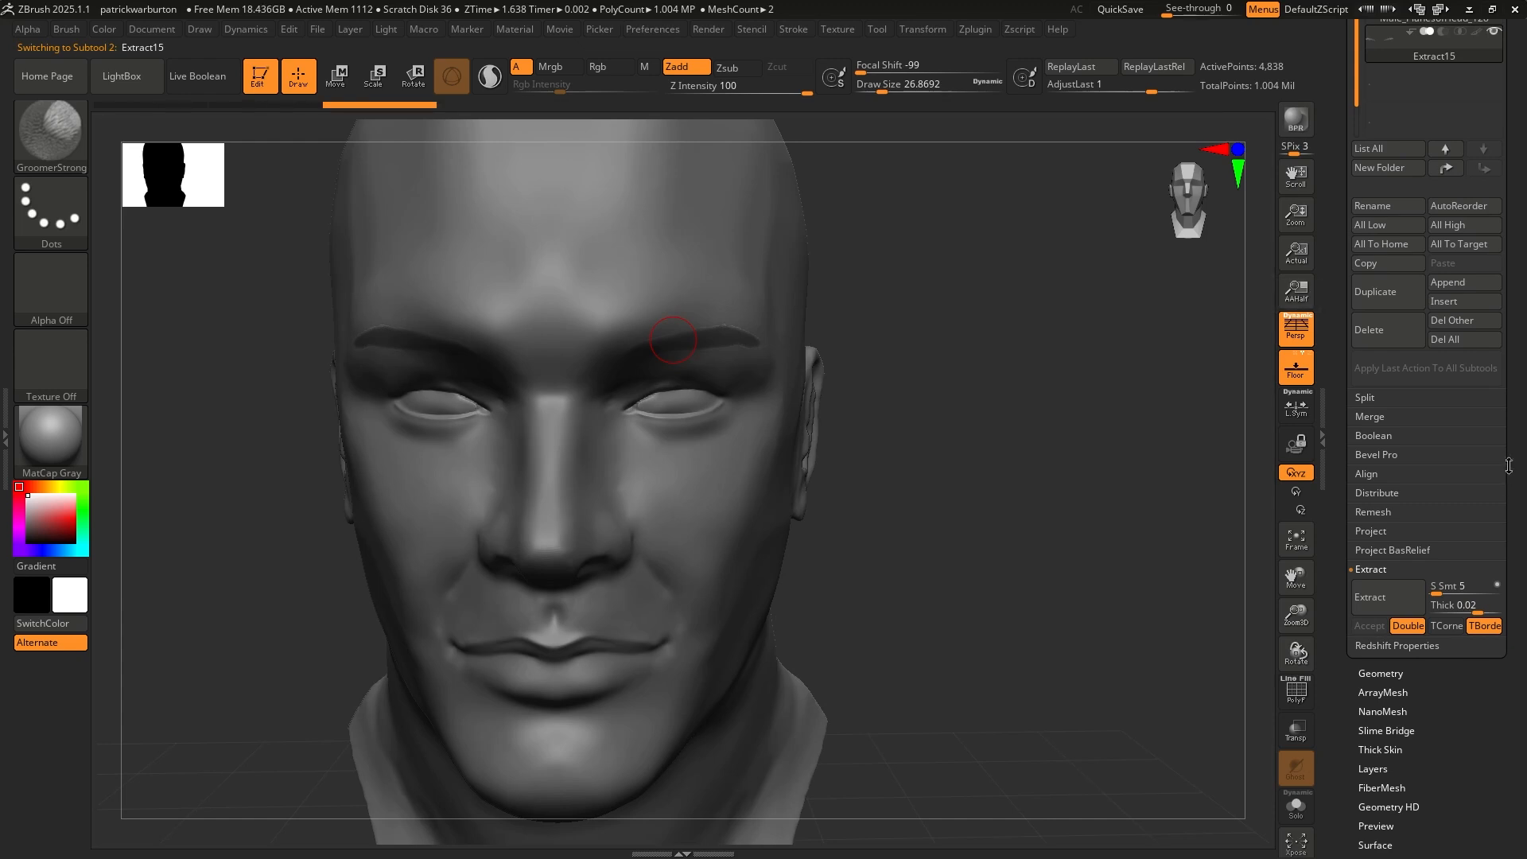
Clear the mask from the extracted eyebrow mesh and check it against the head
scroll(1513, 453, up, 5)
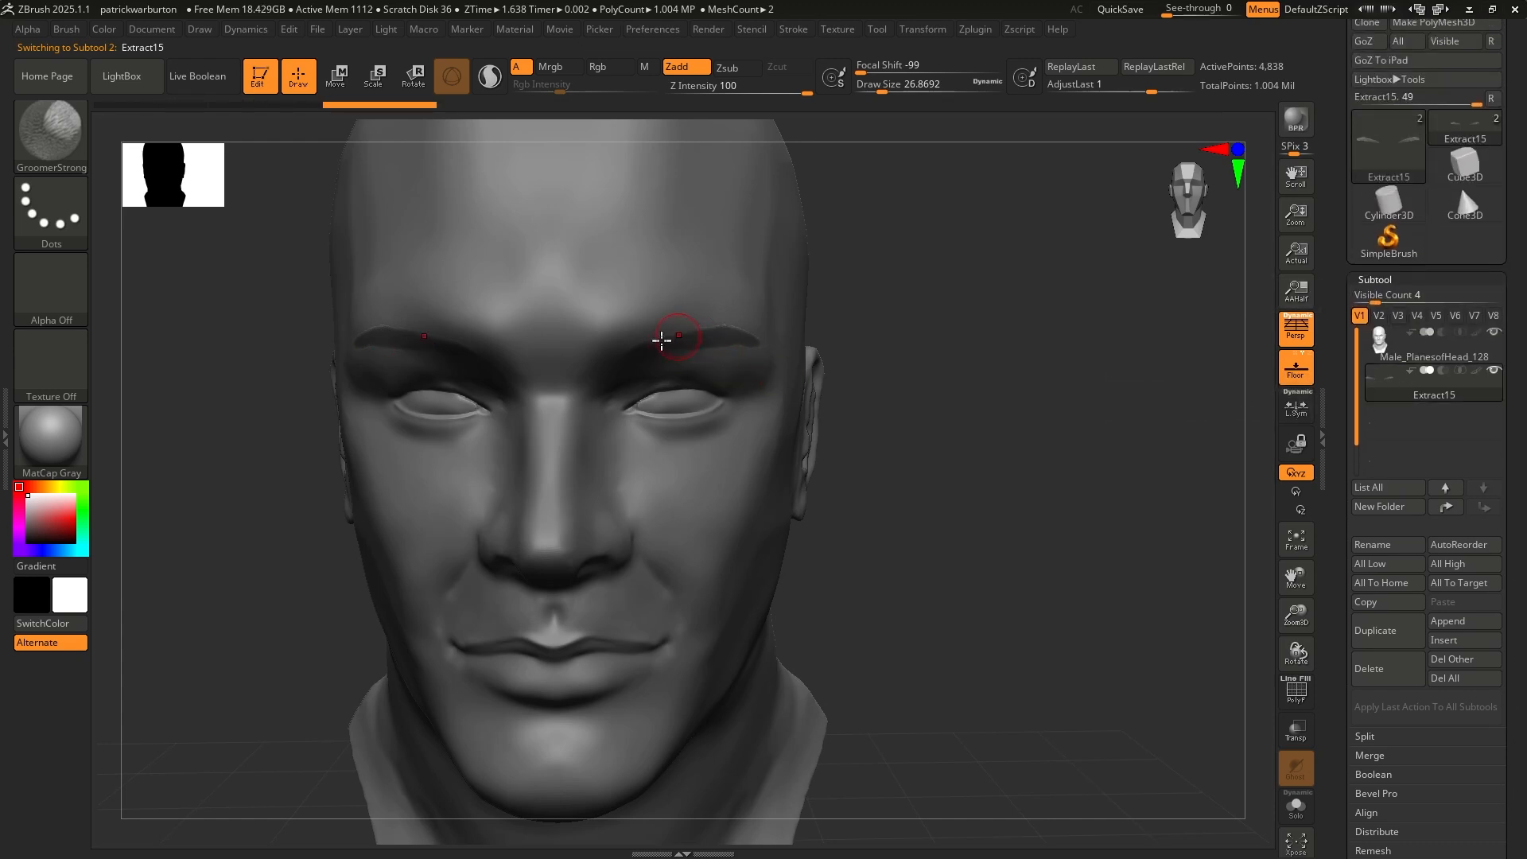
mouse_move(972, 485)
mouse_down()
mouse_move(927, 474)
mouse_move(971, 456)
mouse_up()
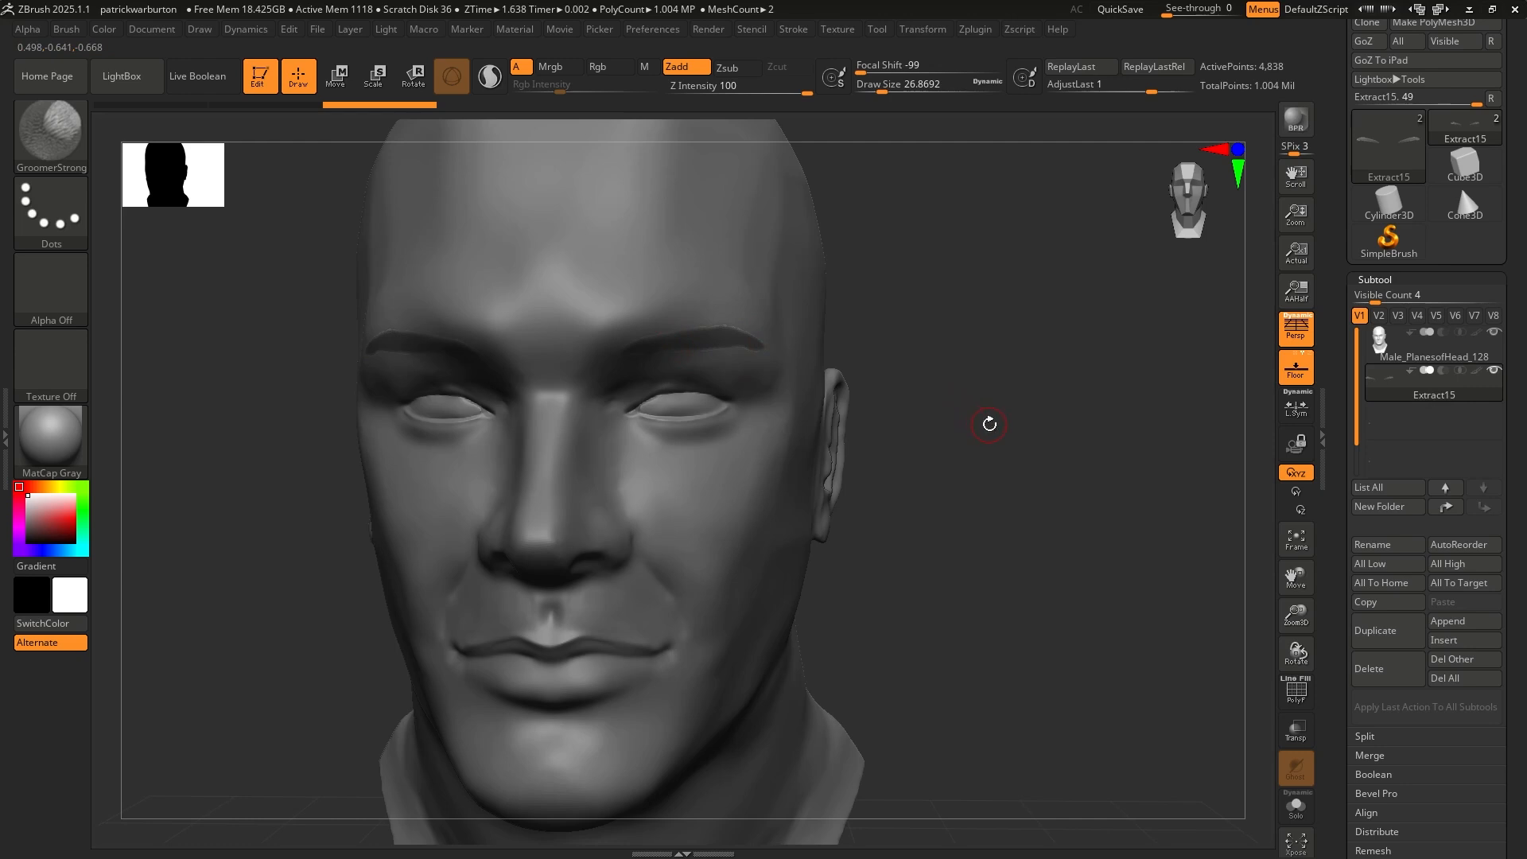
ctrl+drag(951, 376, 1103, 506)
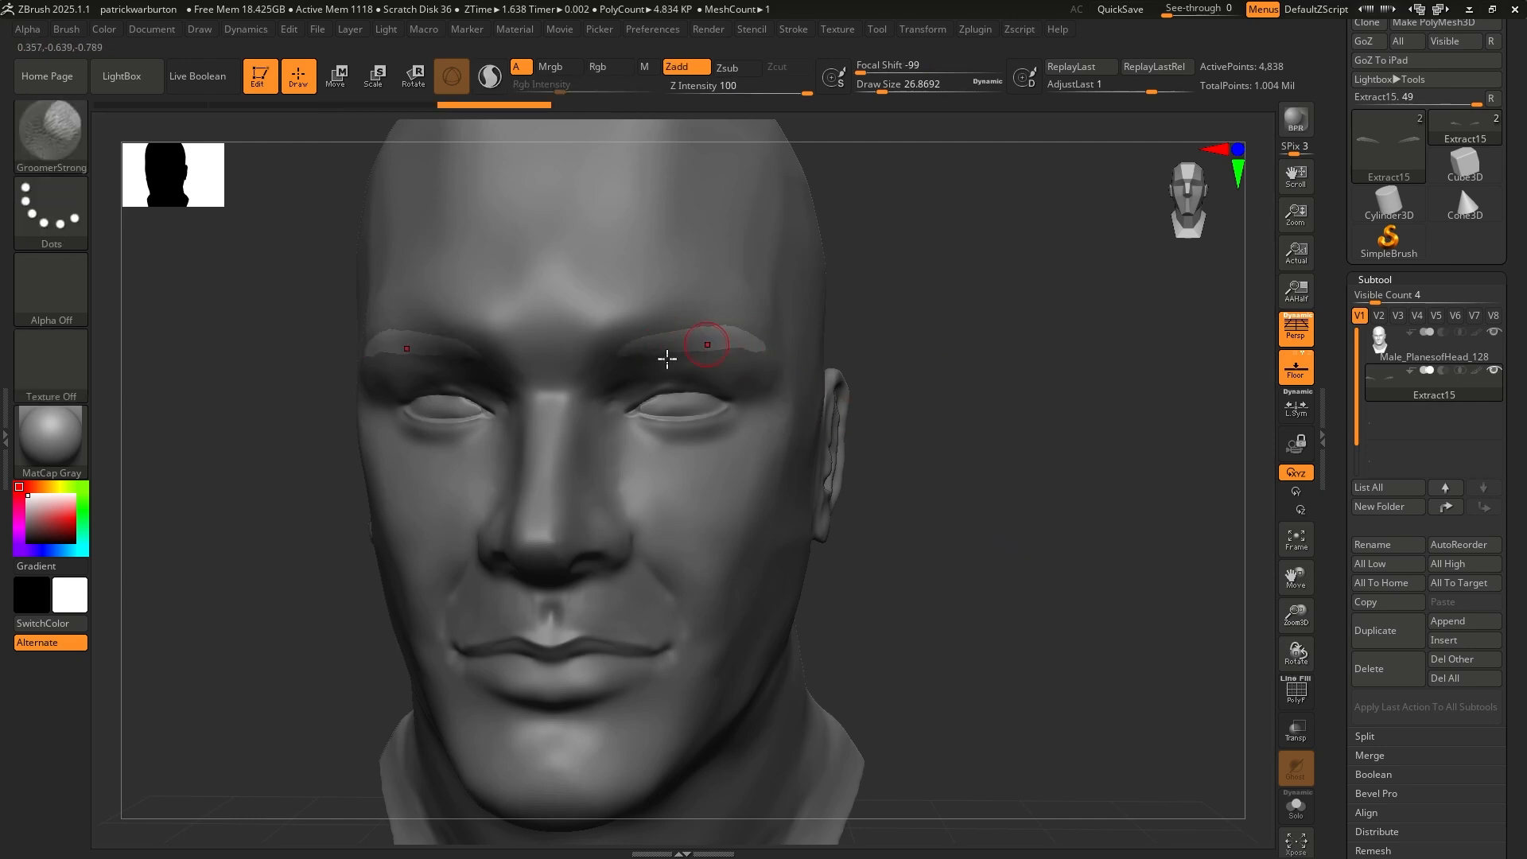
drag(1001, 479, 1010, 476)
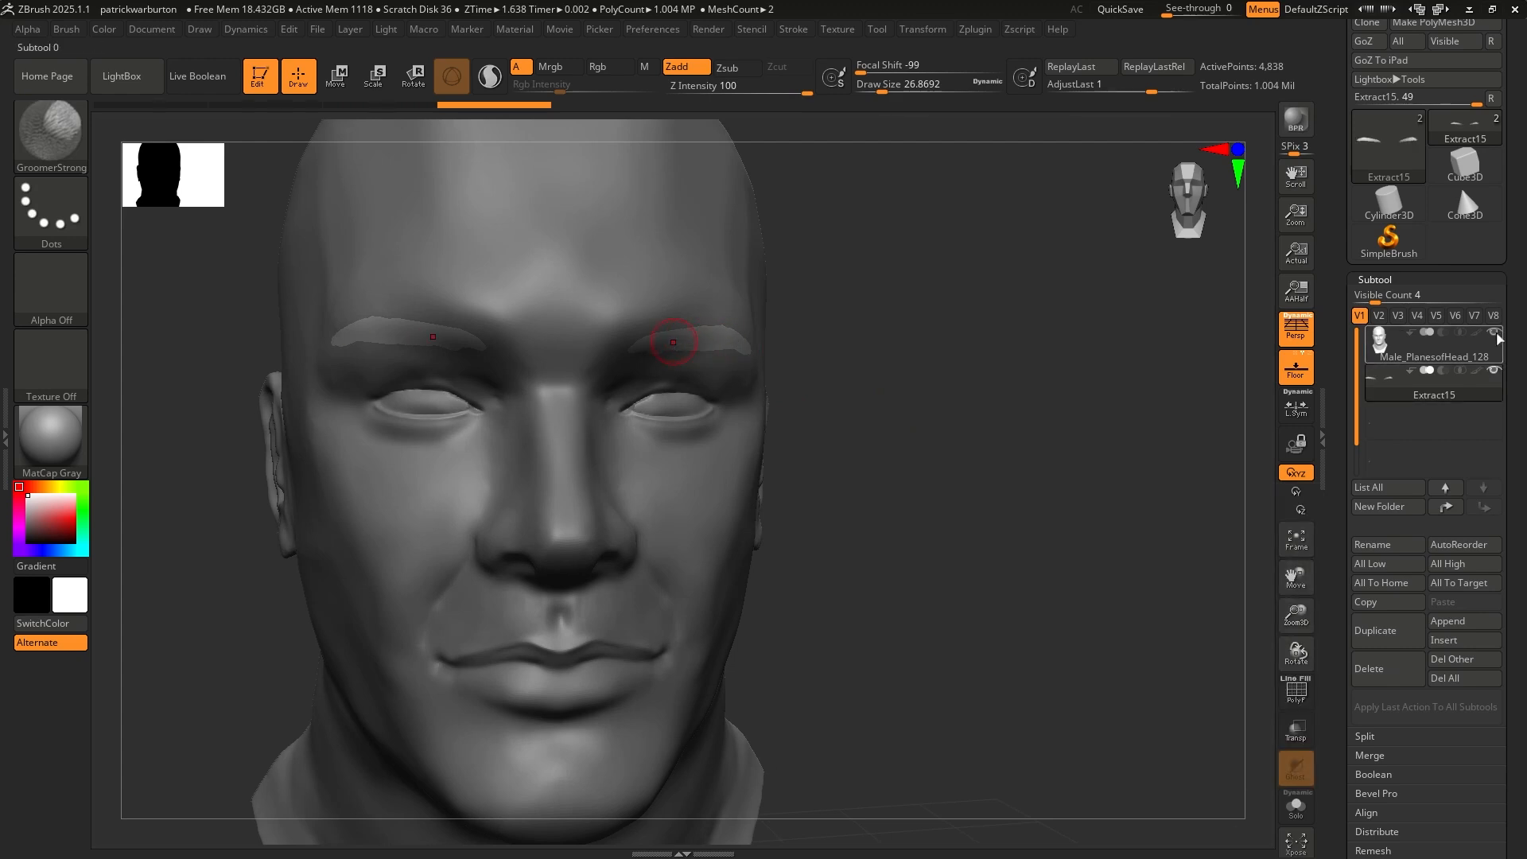
Compare the head with the extracted eyebrow mesh hidden and shown
mouse_move(1492, 371)
click(1467, 344)
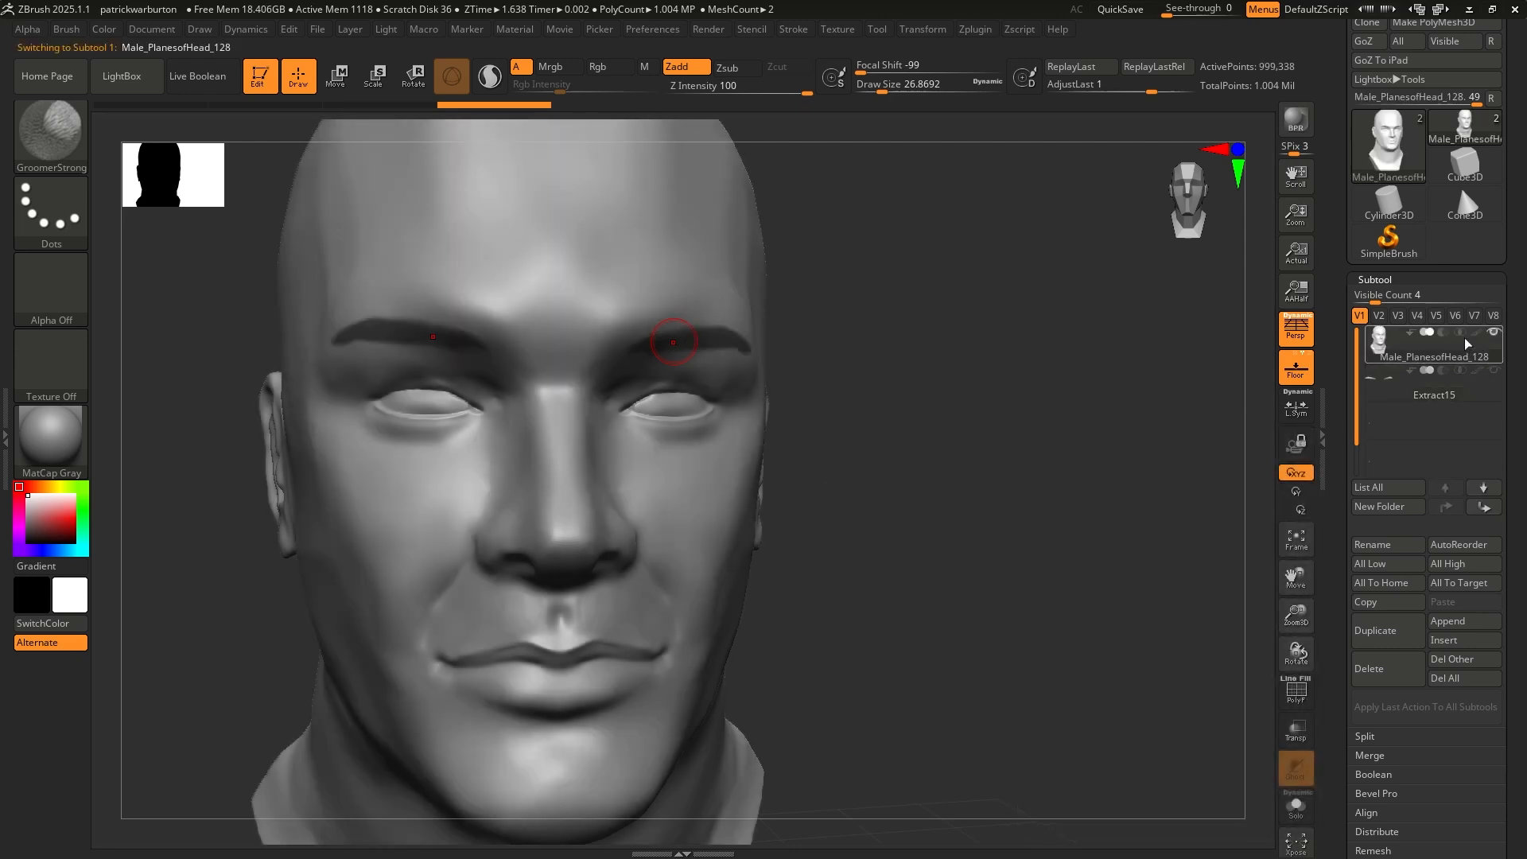
mouse_move(1468, 343)
drag(975, 364, 927, 365)
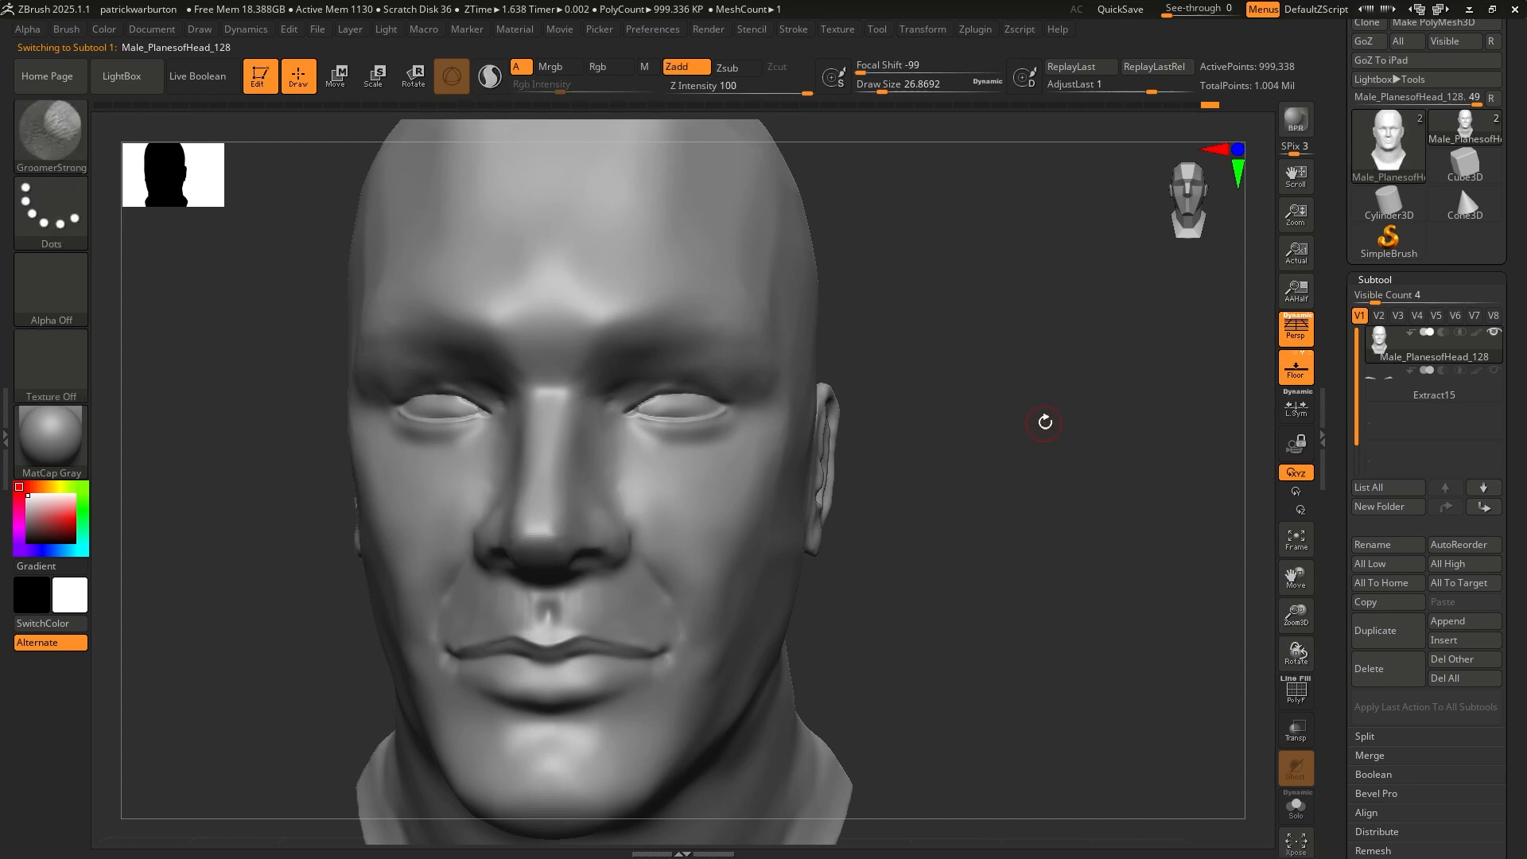
click(1494, 372)
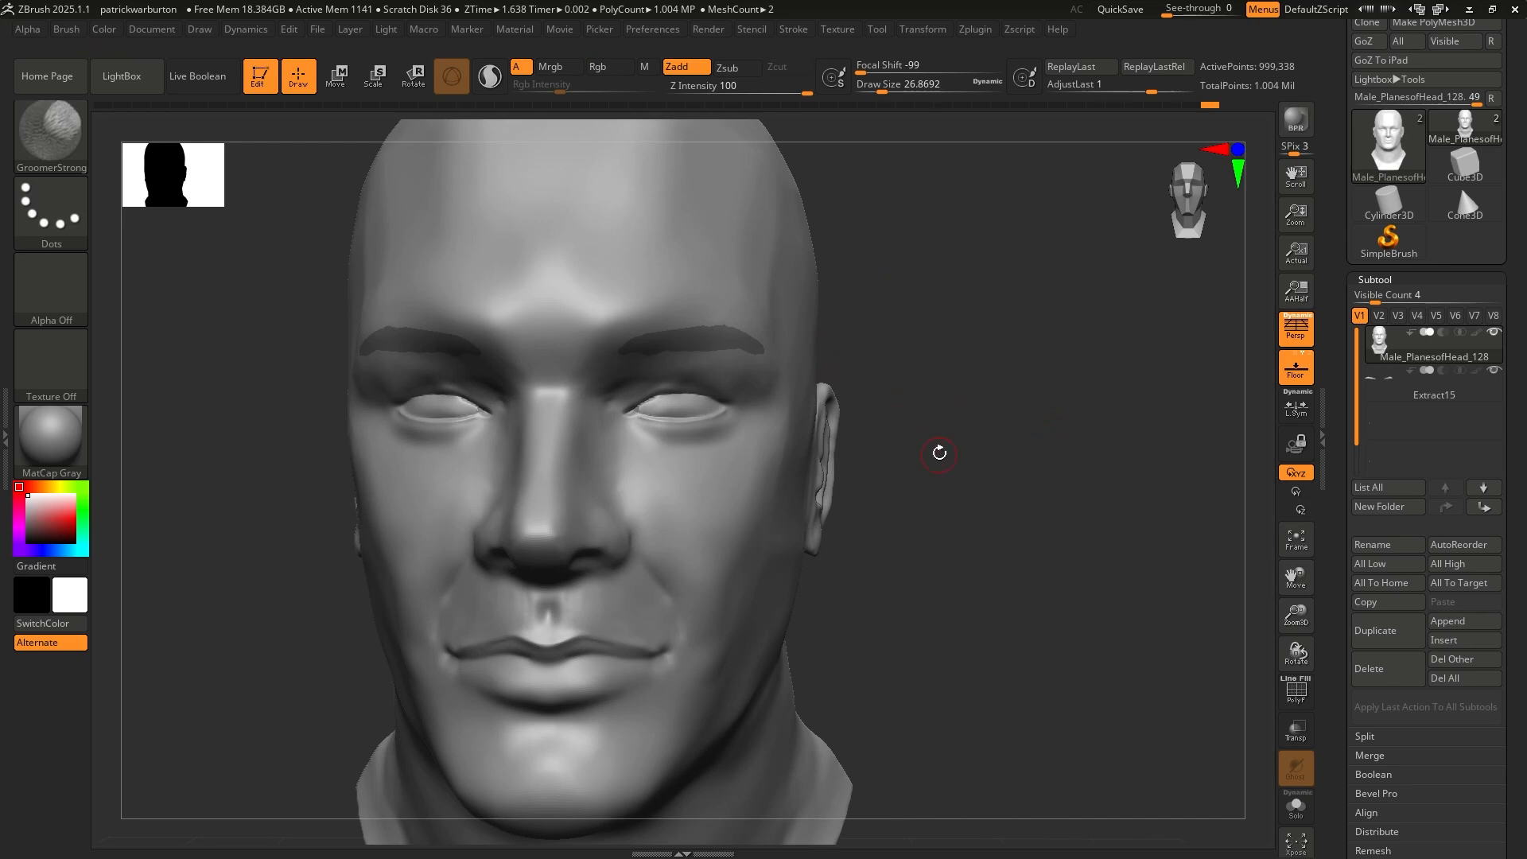
mouse_move(939, 452)
mouse_down()
mouse_move(941, 405)
mouse_move(938, 442)
mouse_move(903, 454)
mouse_move(934, 463)
mouse_move(941, 447)
mouse_up()
Select the extracted eyebrow subtool and turn on the FiberMesh preview for it
click(1472, 393)
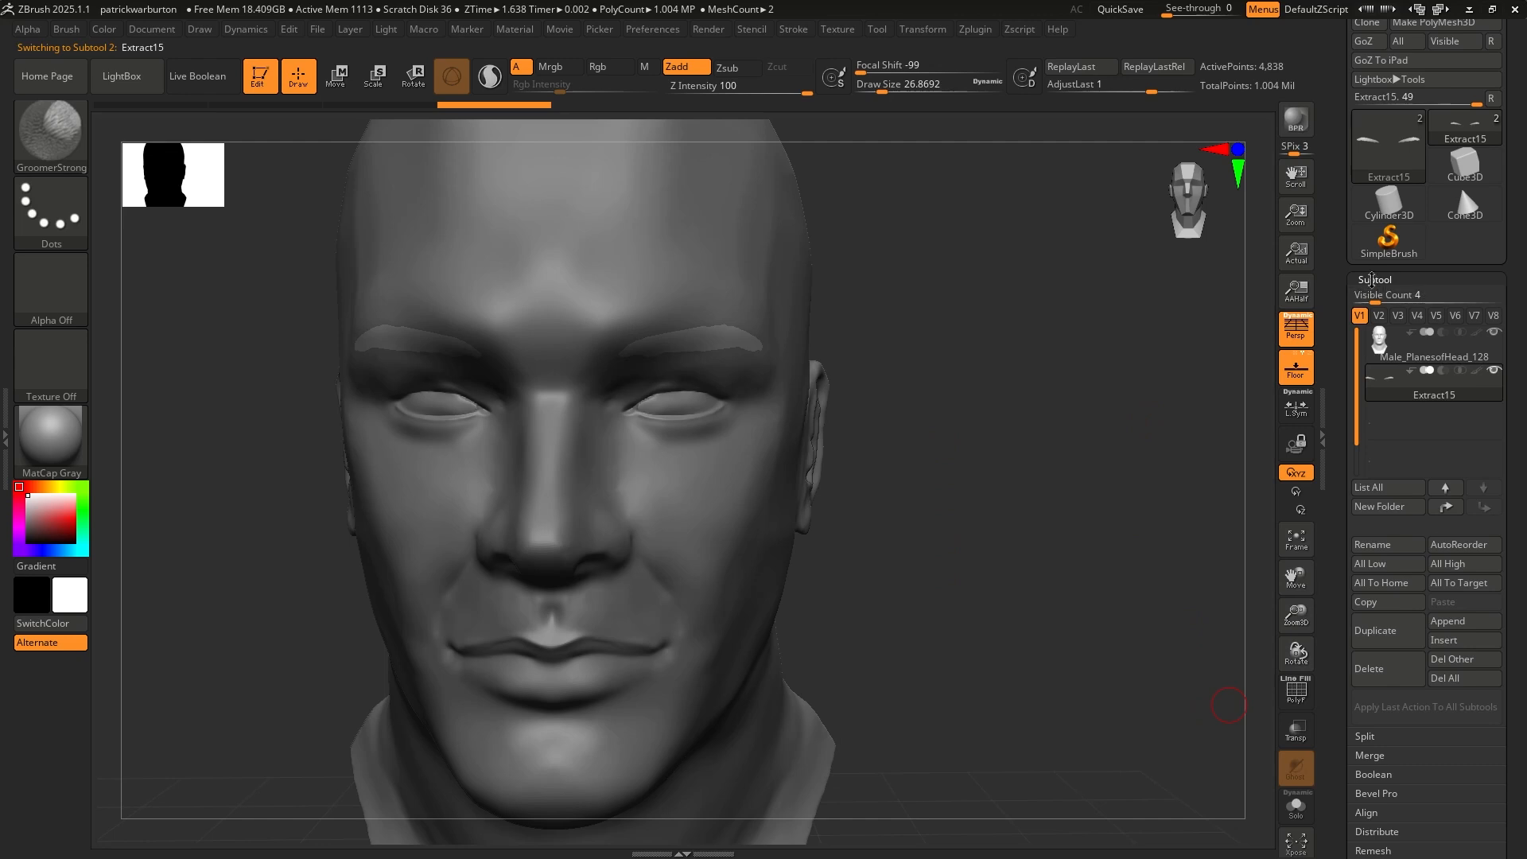
click(1374, 277)
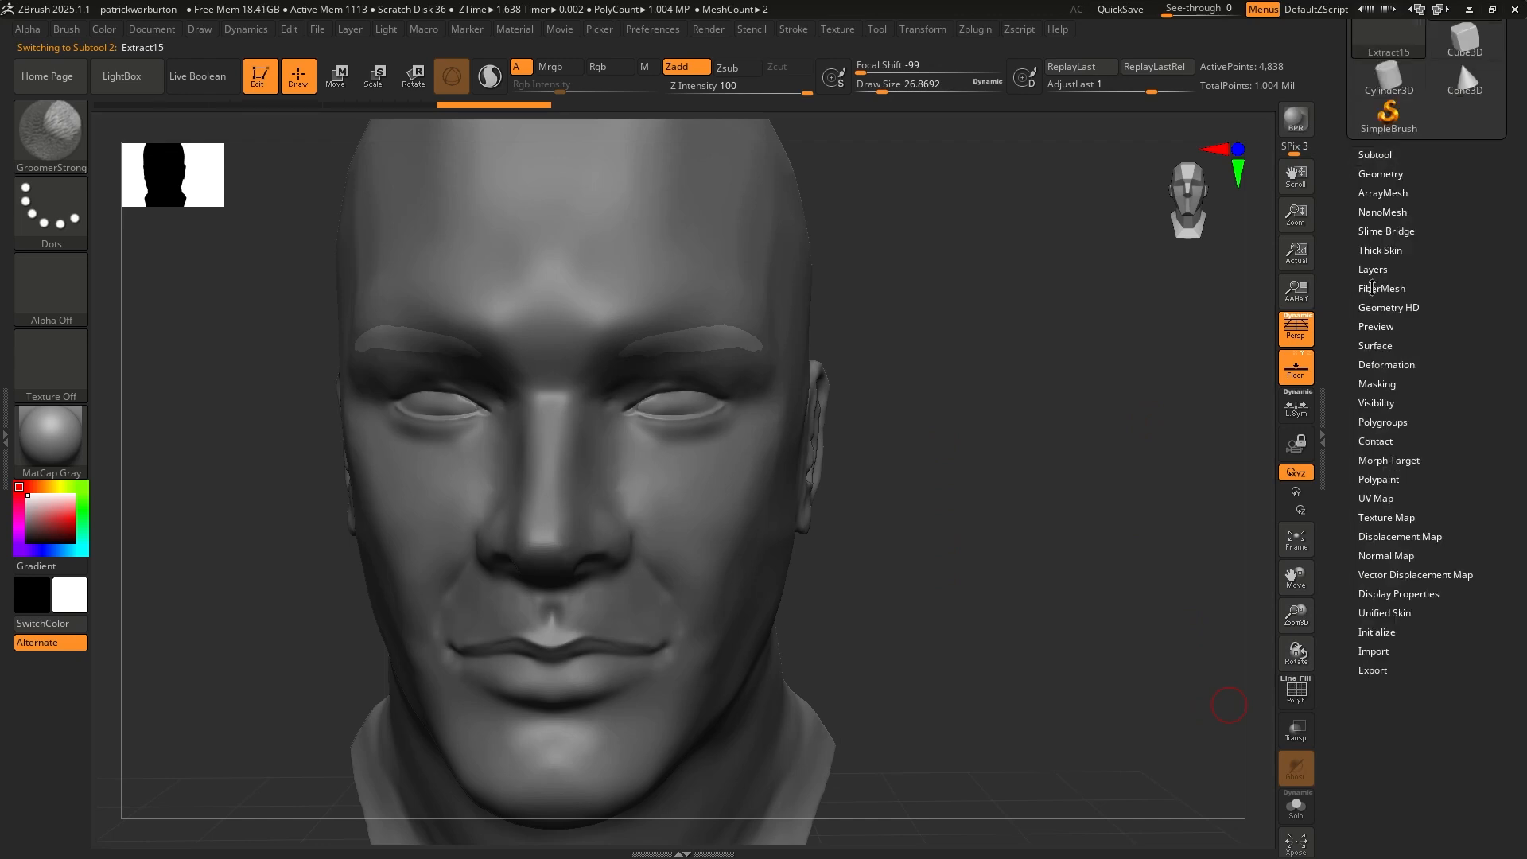
click(1374, 290)
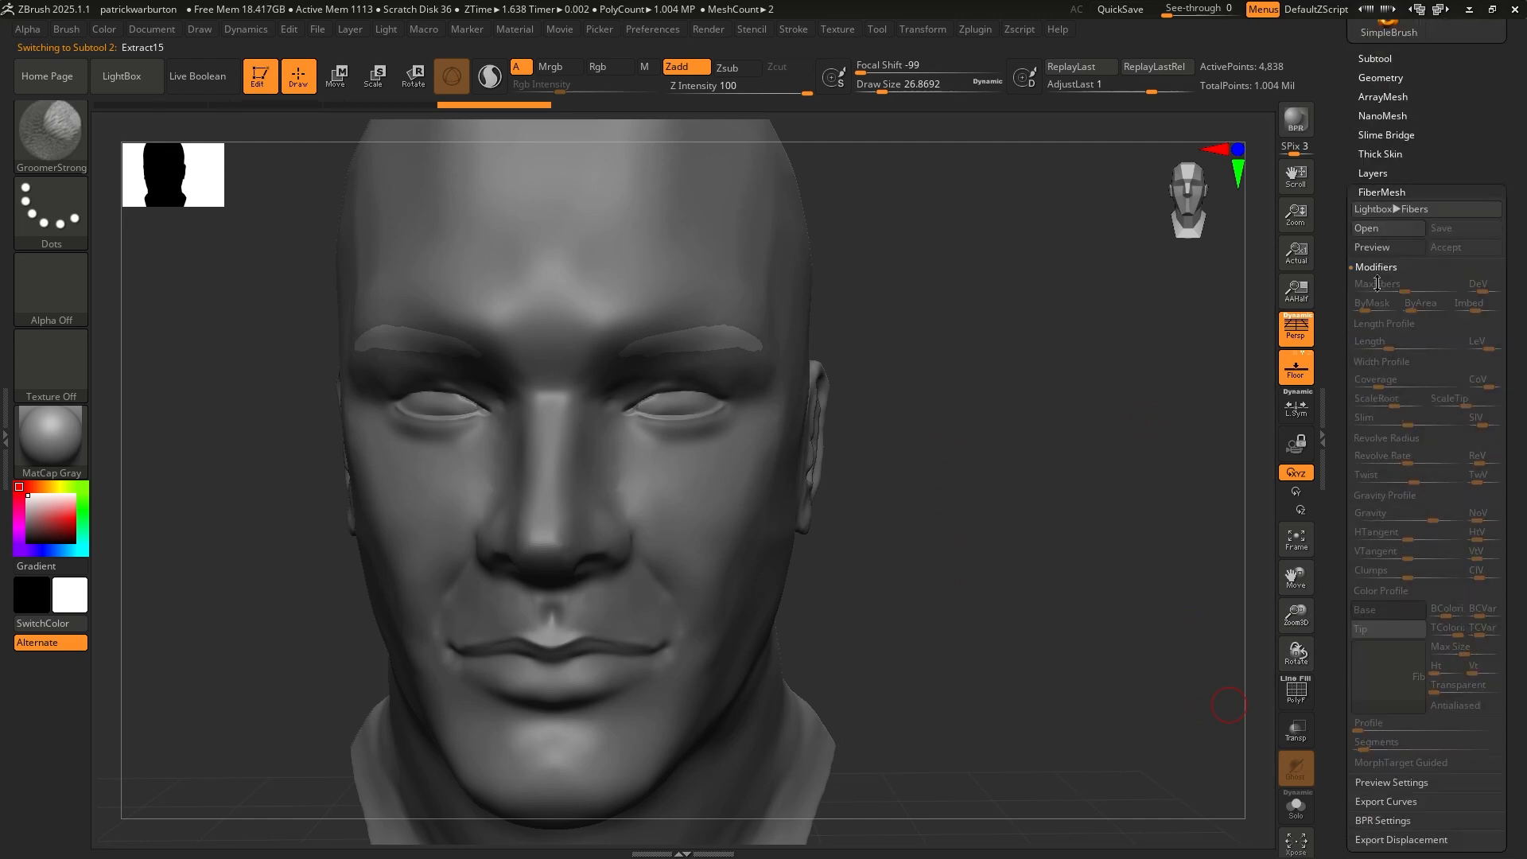
click(1390, 247)
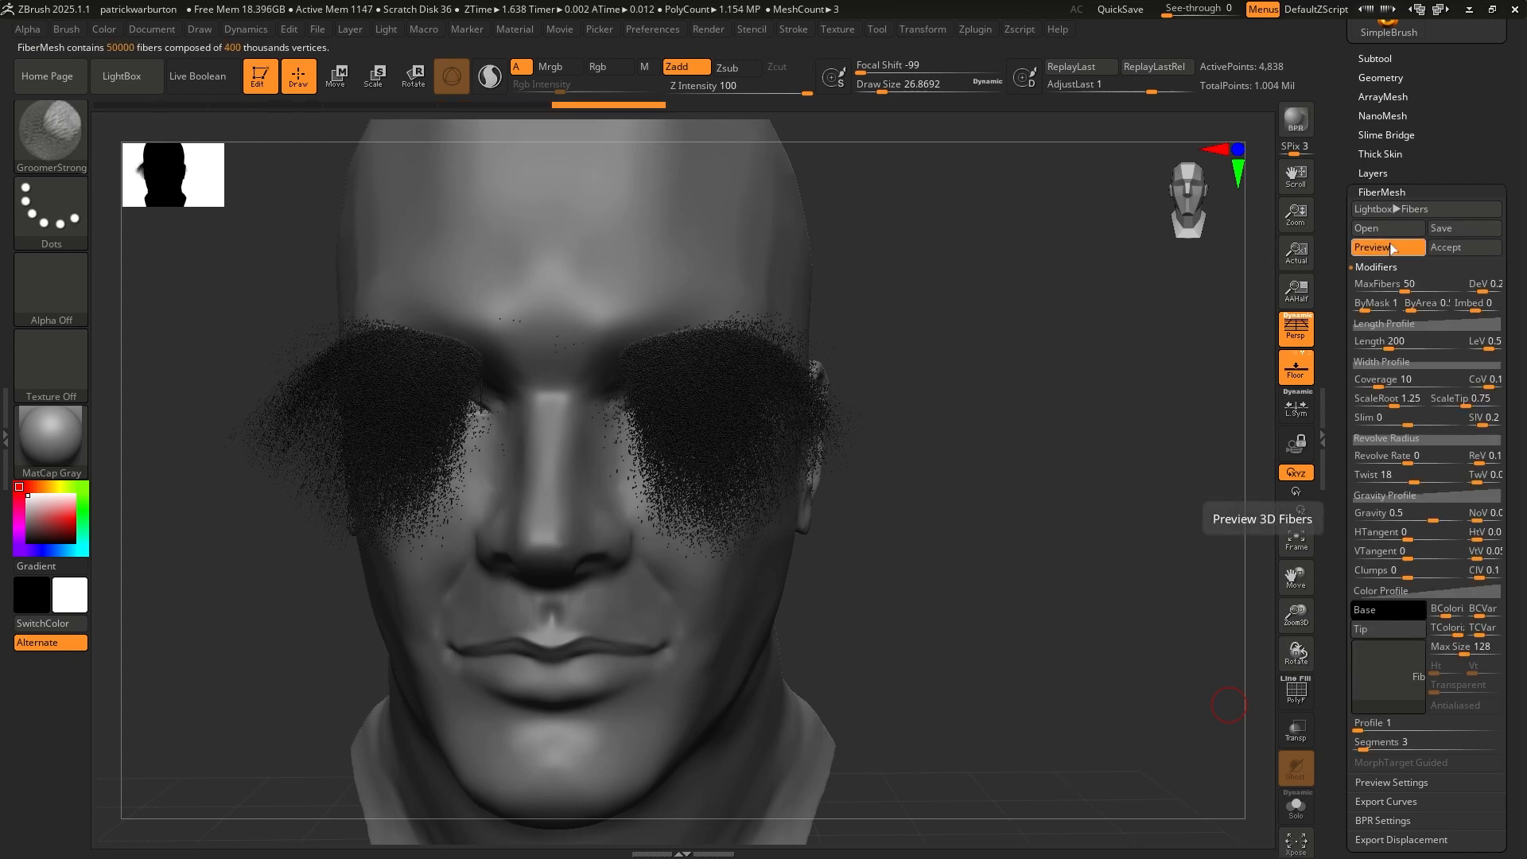
drag(895, 505, 889, 519)
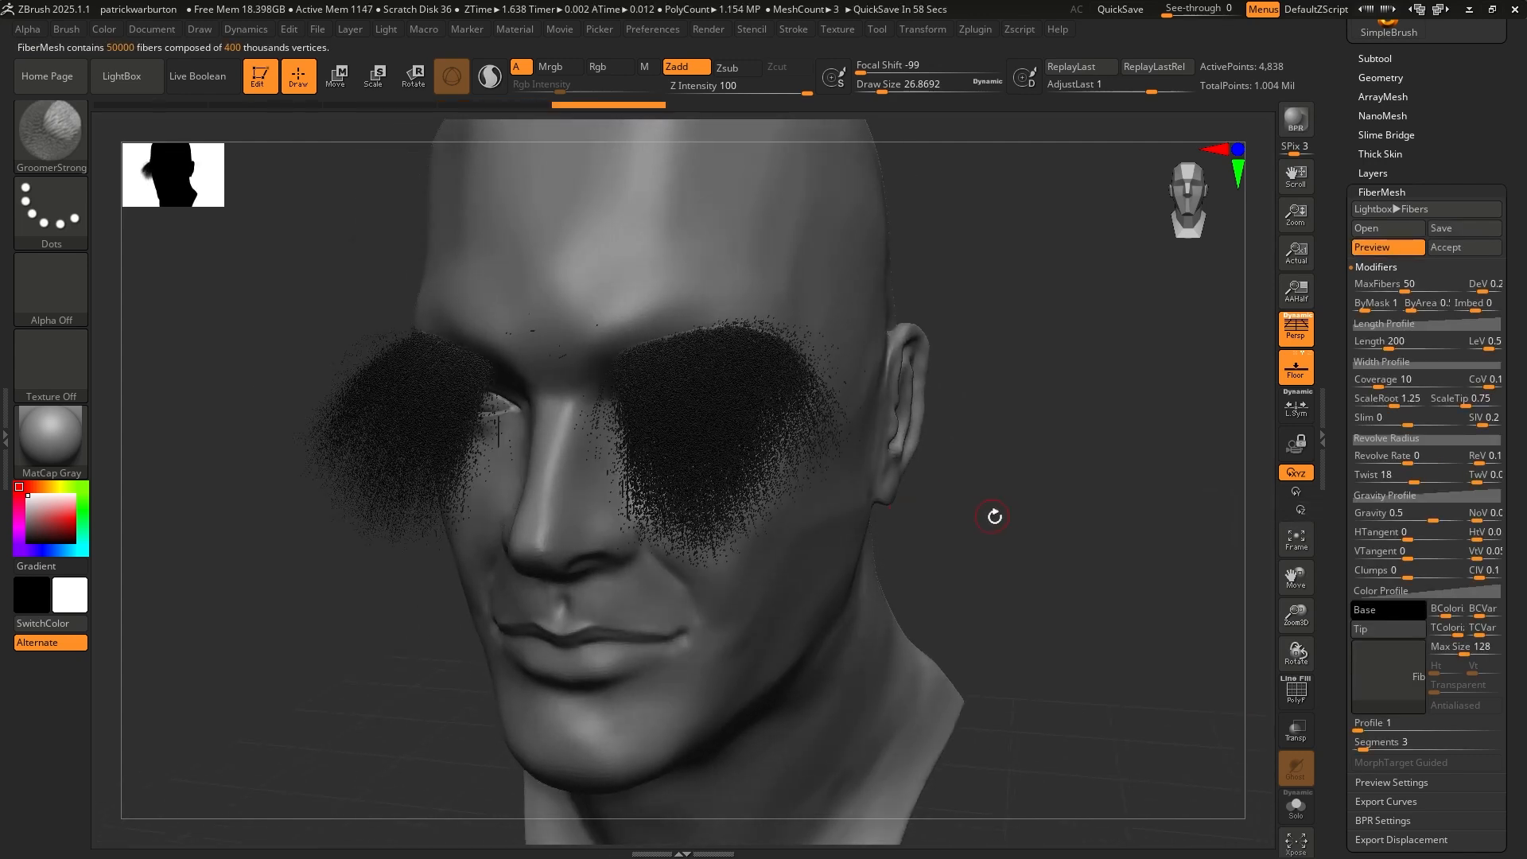
mouse_move(992, 514)
mouse_down()
mouse_move(991, 533)
mouse_move(997, 522)
mouse_up()
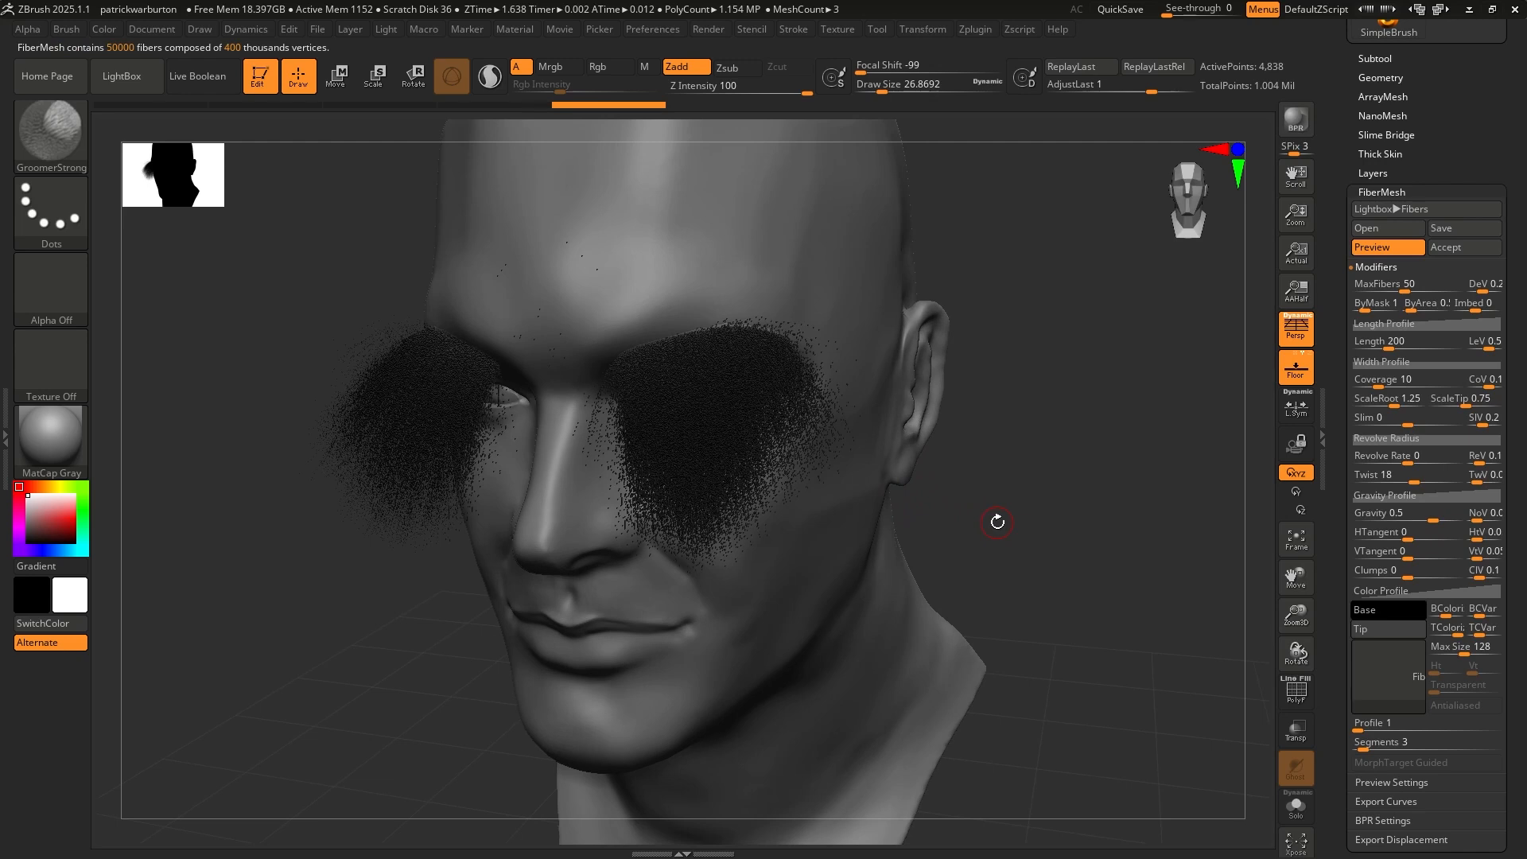
Try the Fibers142 preset on the eyebrow fiber preview and inspect it from the side
click(1409, 209)
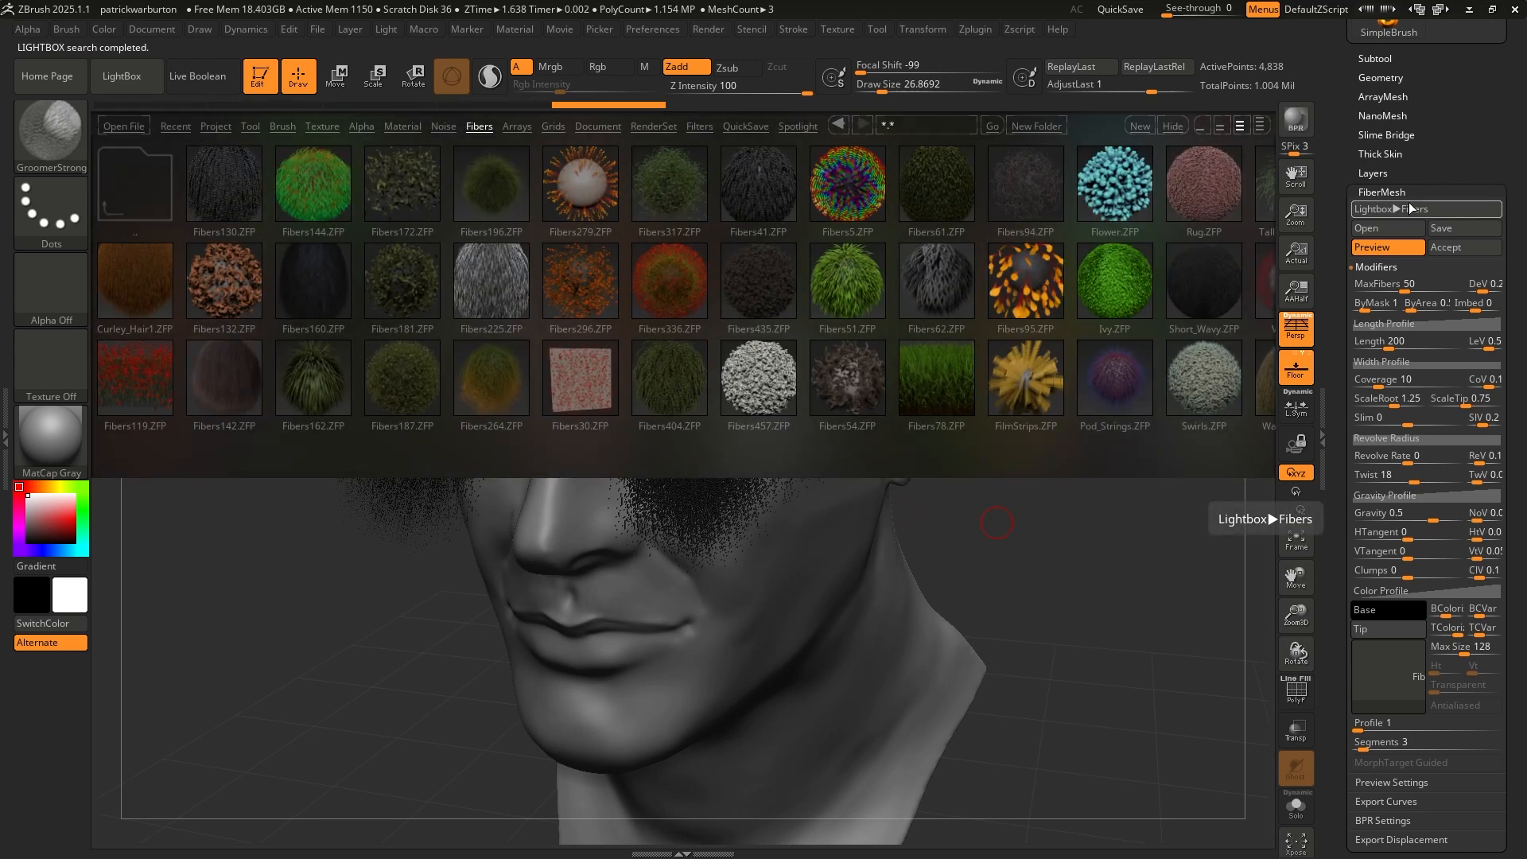
click(225, 177)
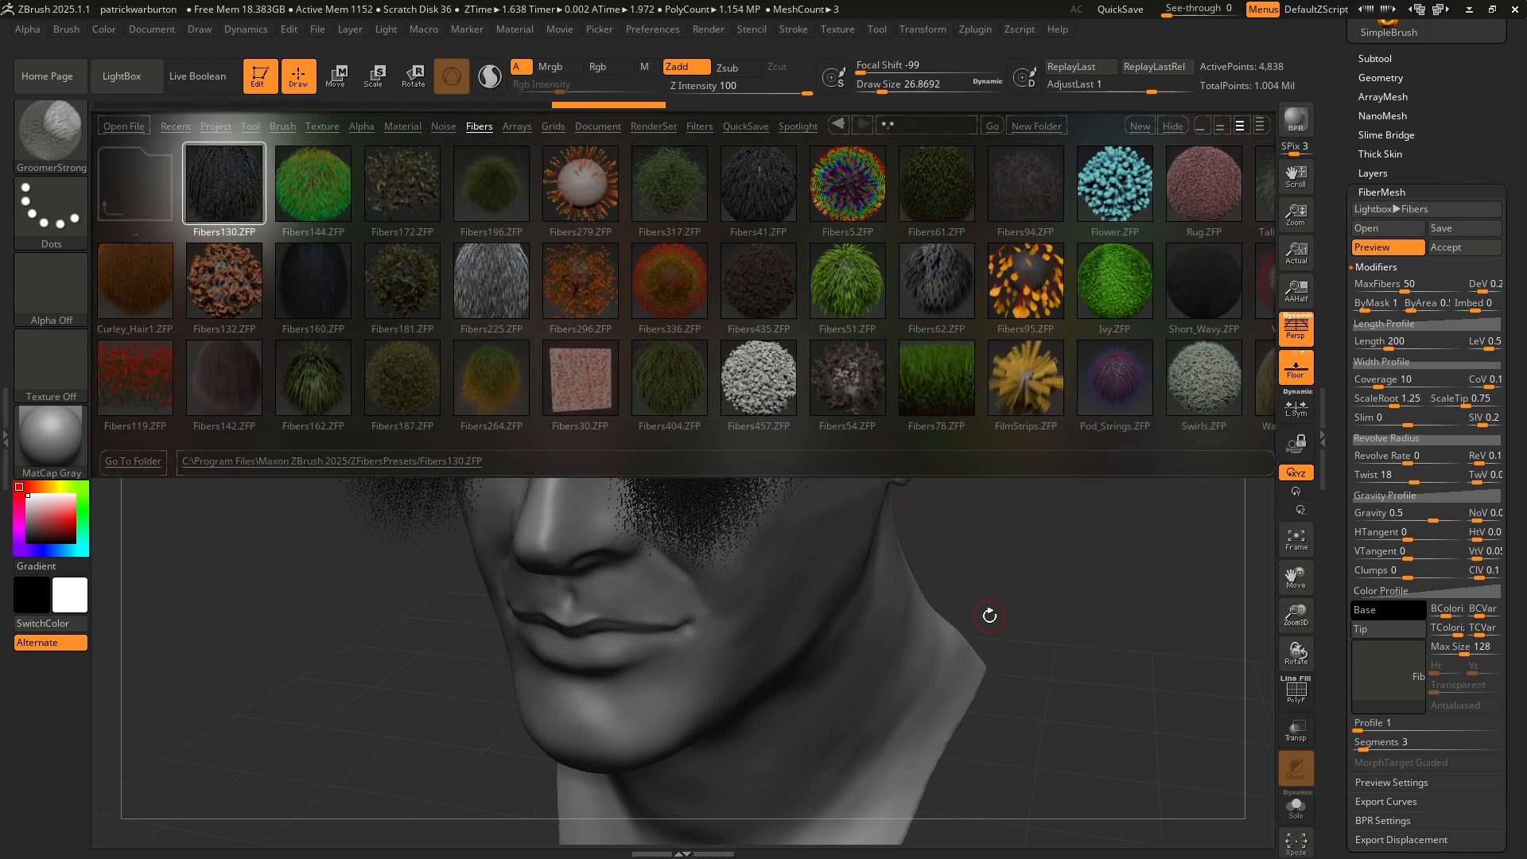
click(222, 381)
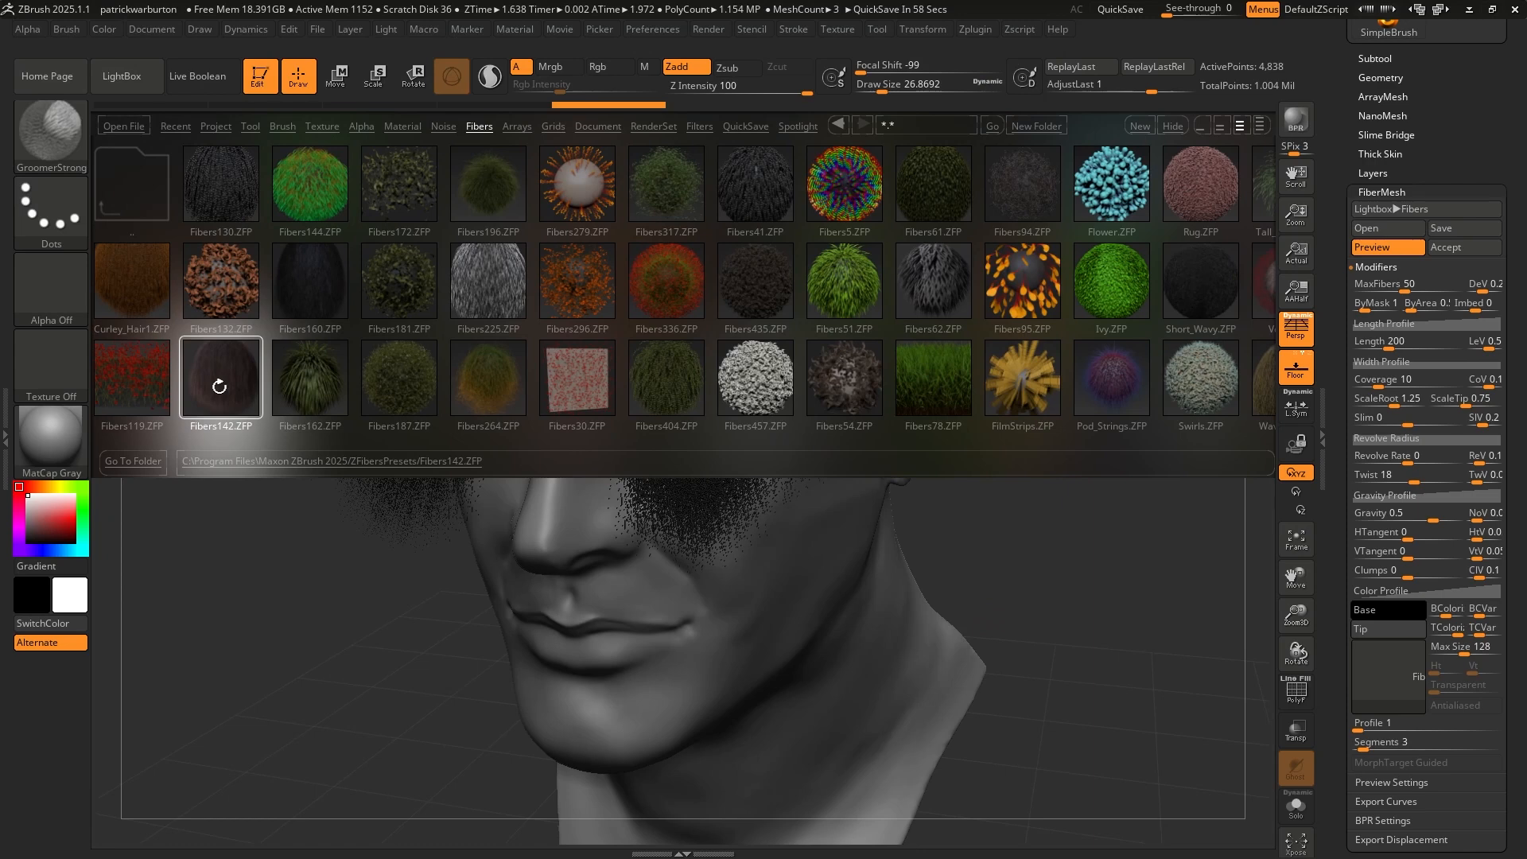
click(121, 77)
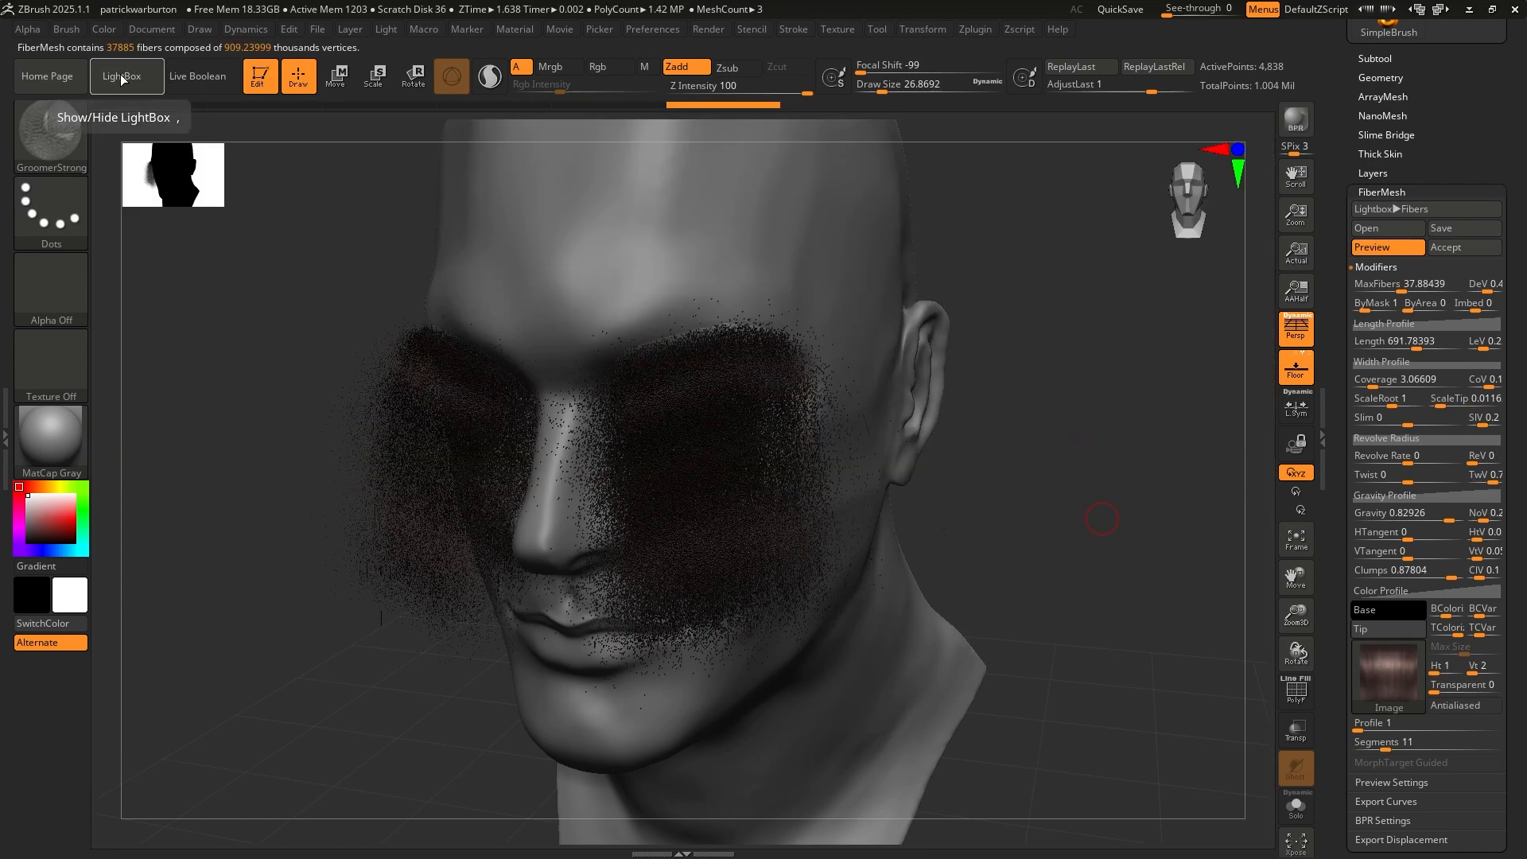
drag(1002, 485, 1036, 462)
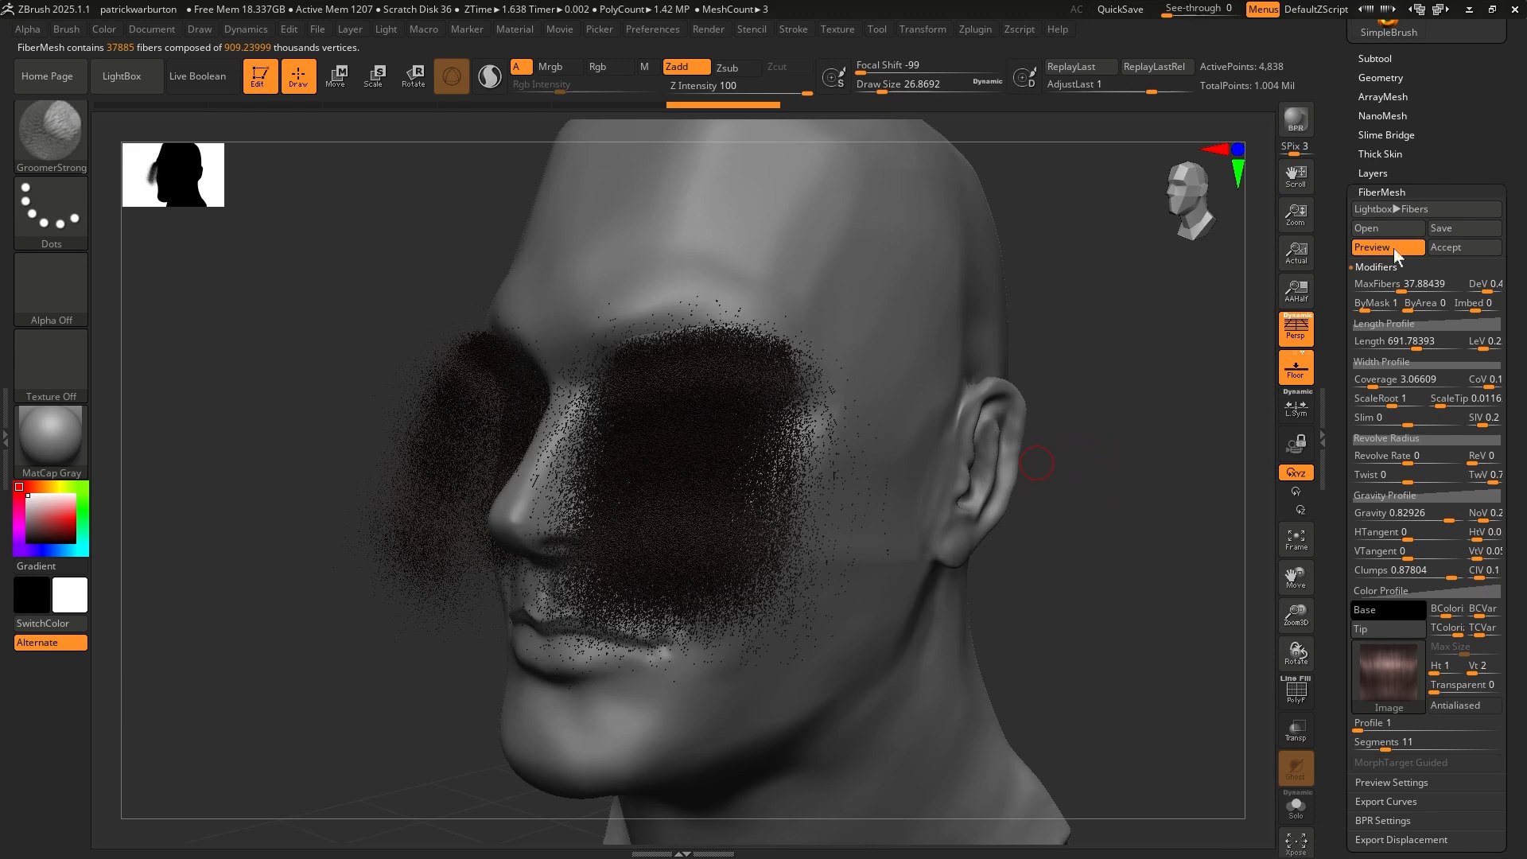
Apply the Fibers130 preset from the fiber library to the eyebrow fiber preview
click(1378, 229)
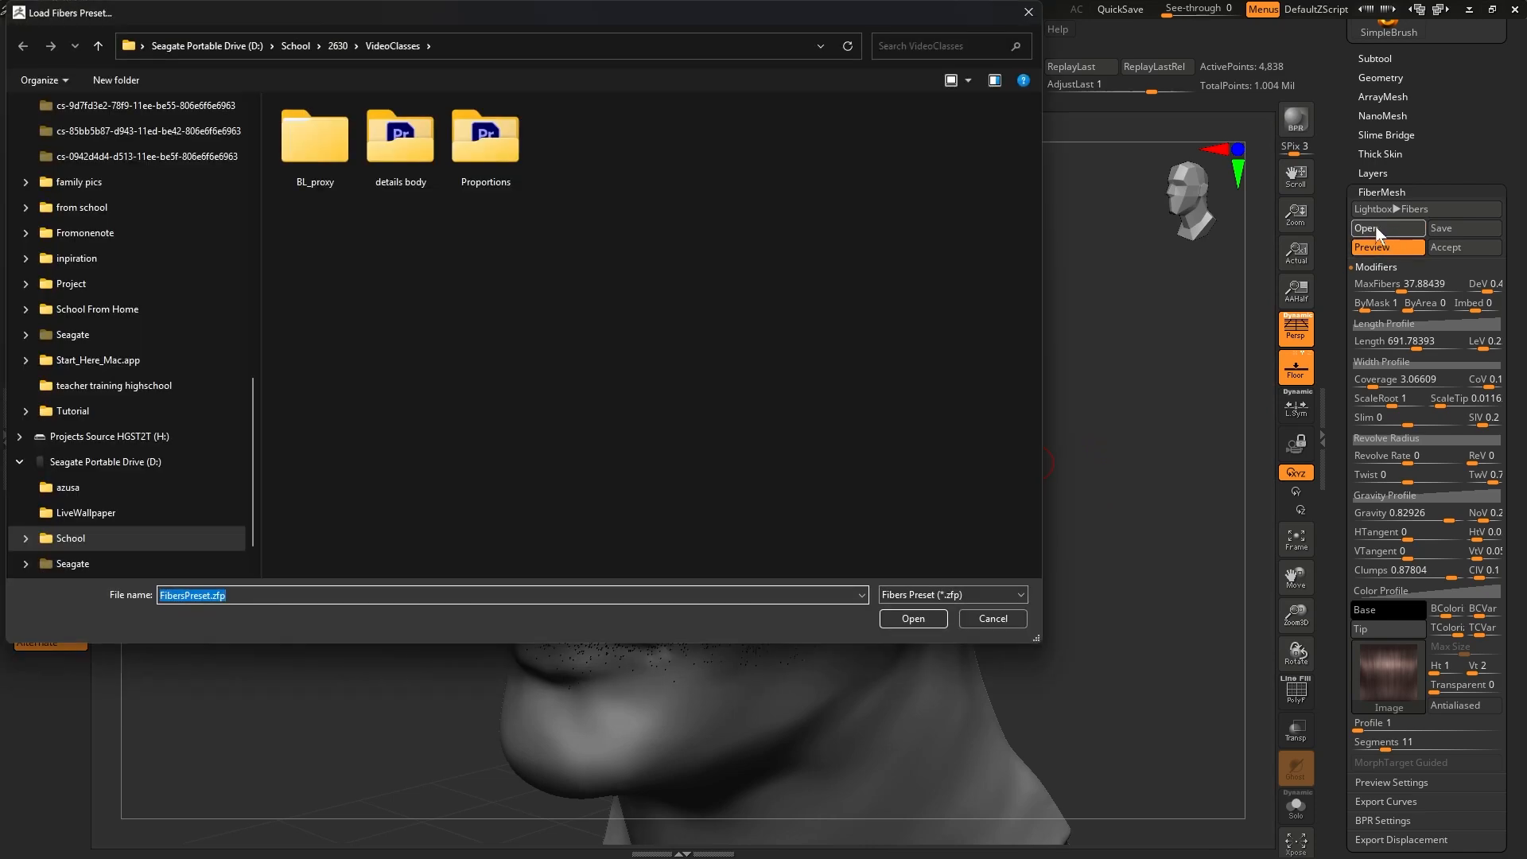
click(1004, 621)
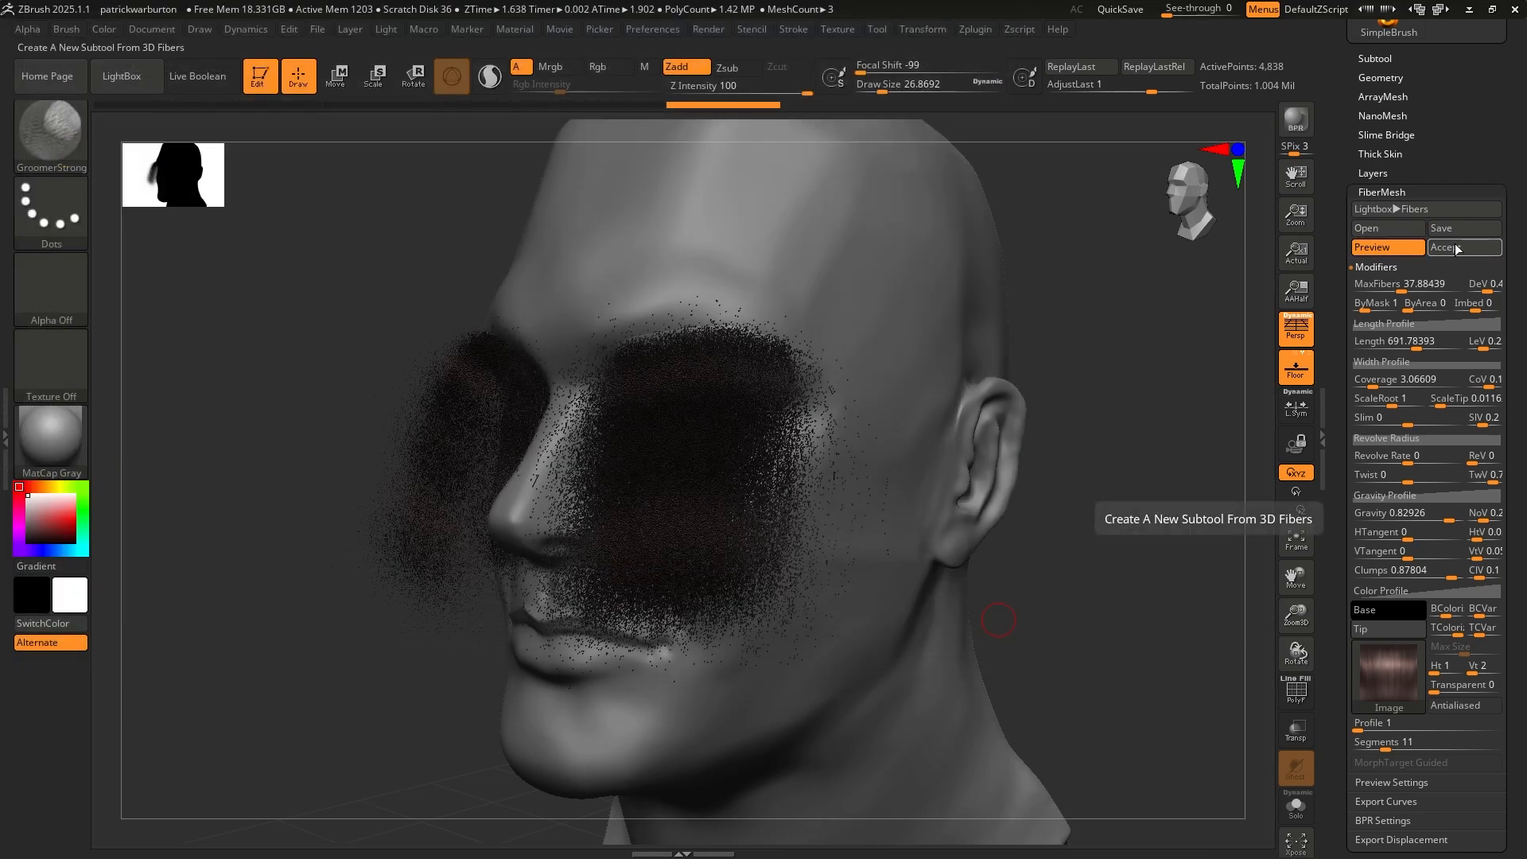
click(1400, 207)
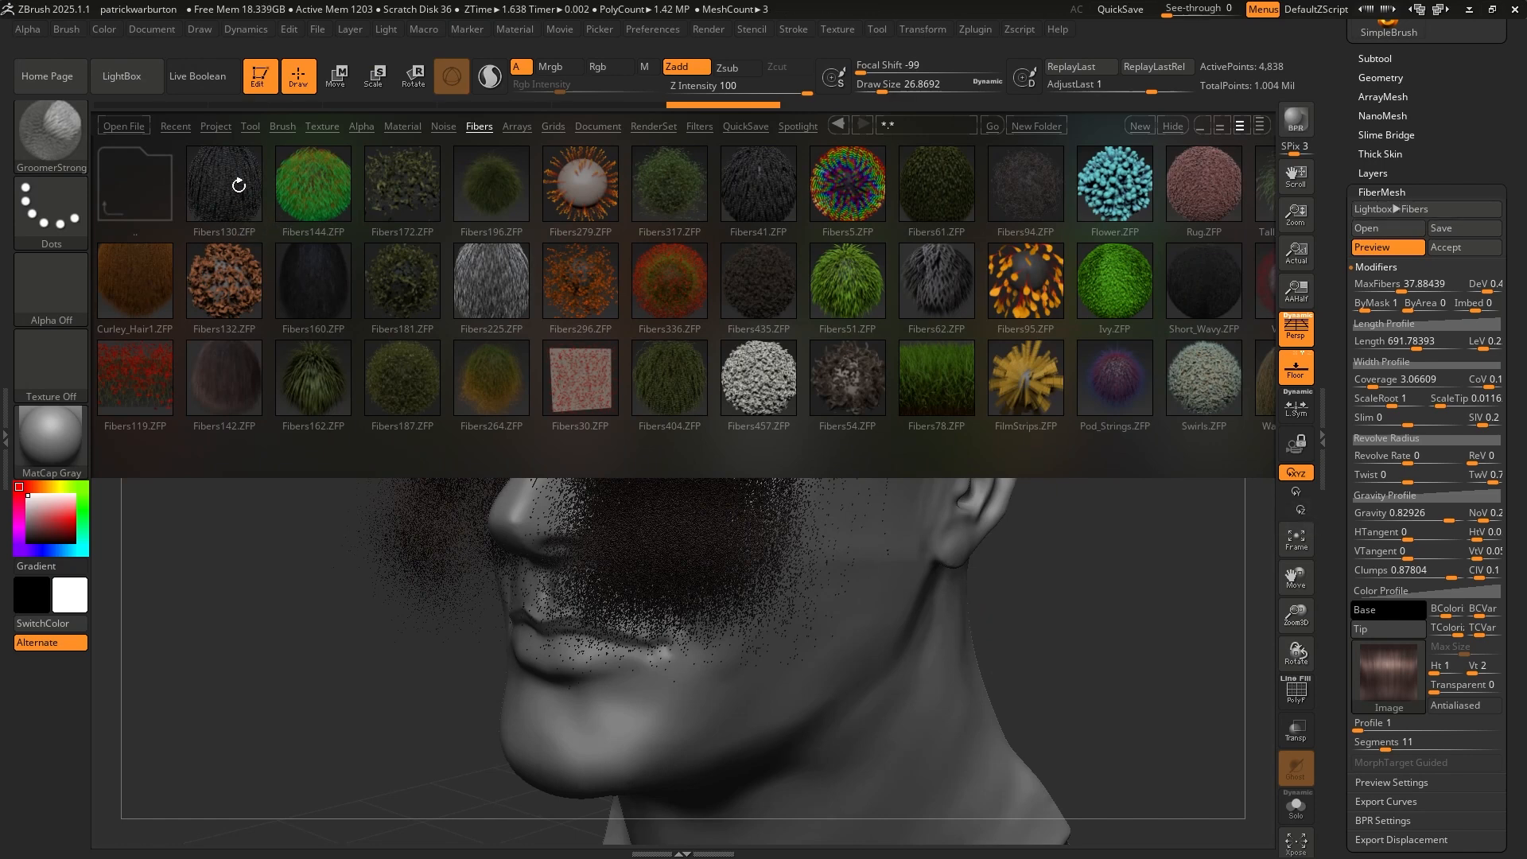
click(226, 179)
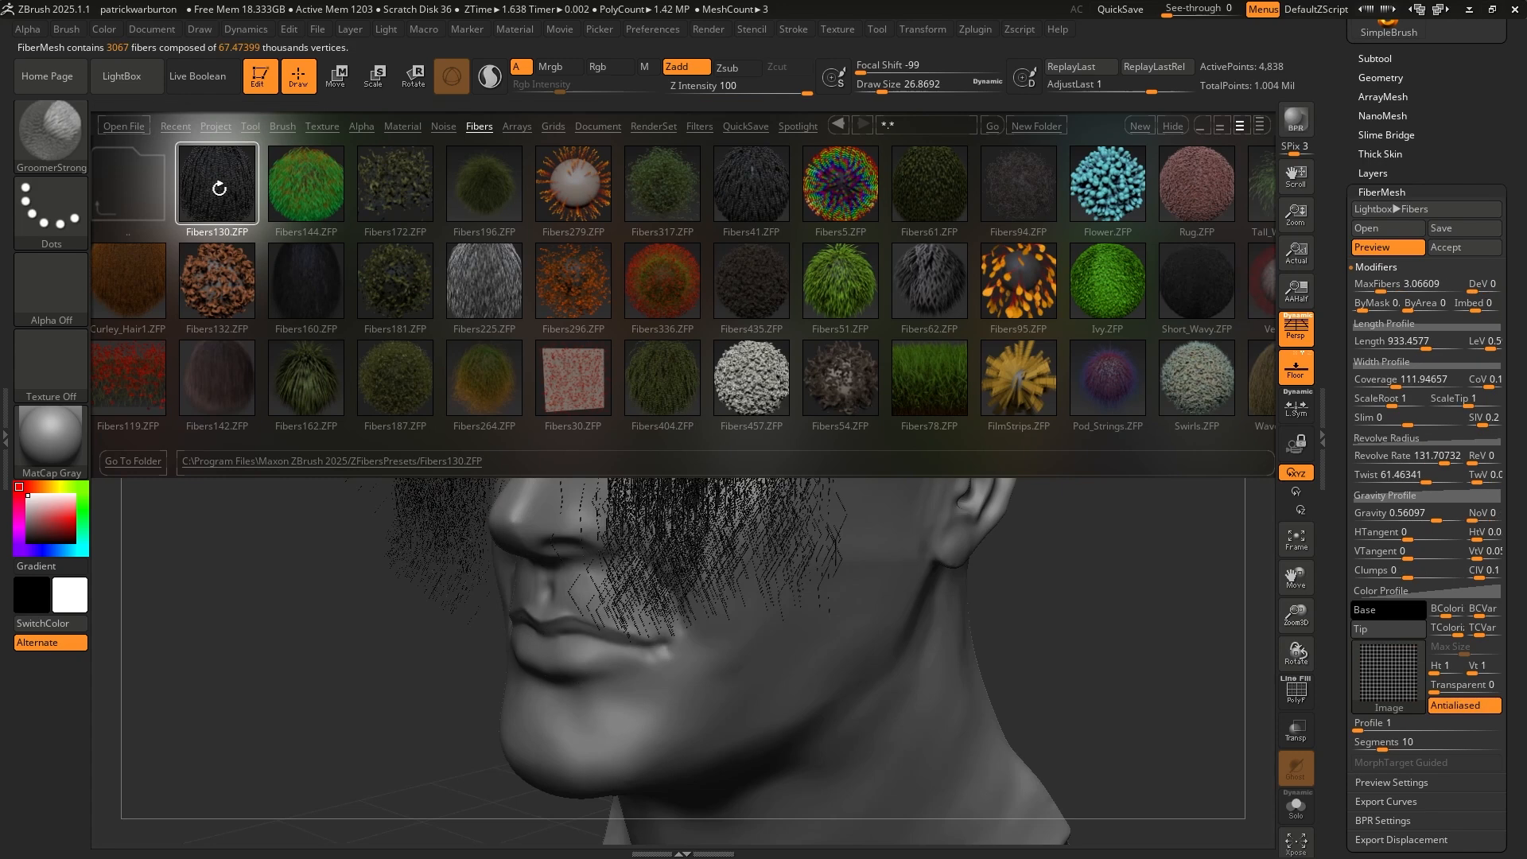
click(124, 74)
drag(1062, 569, 1087, 578)
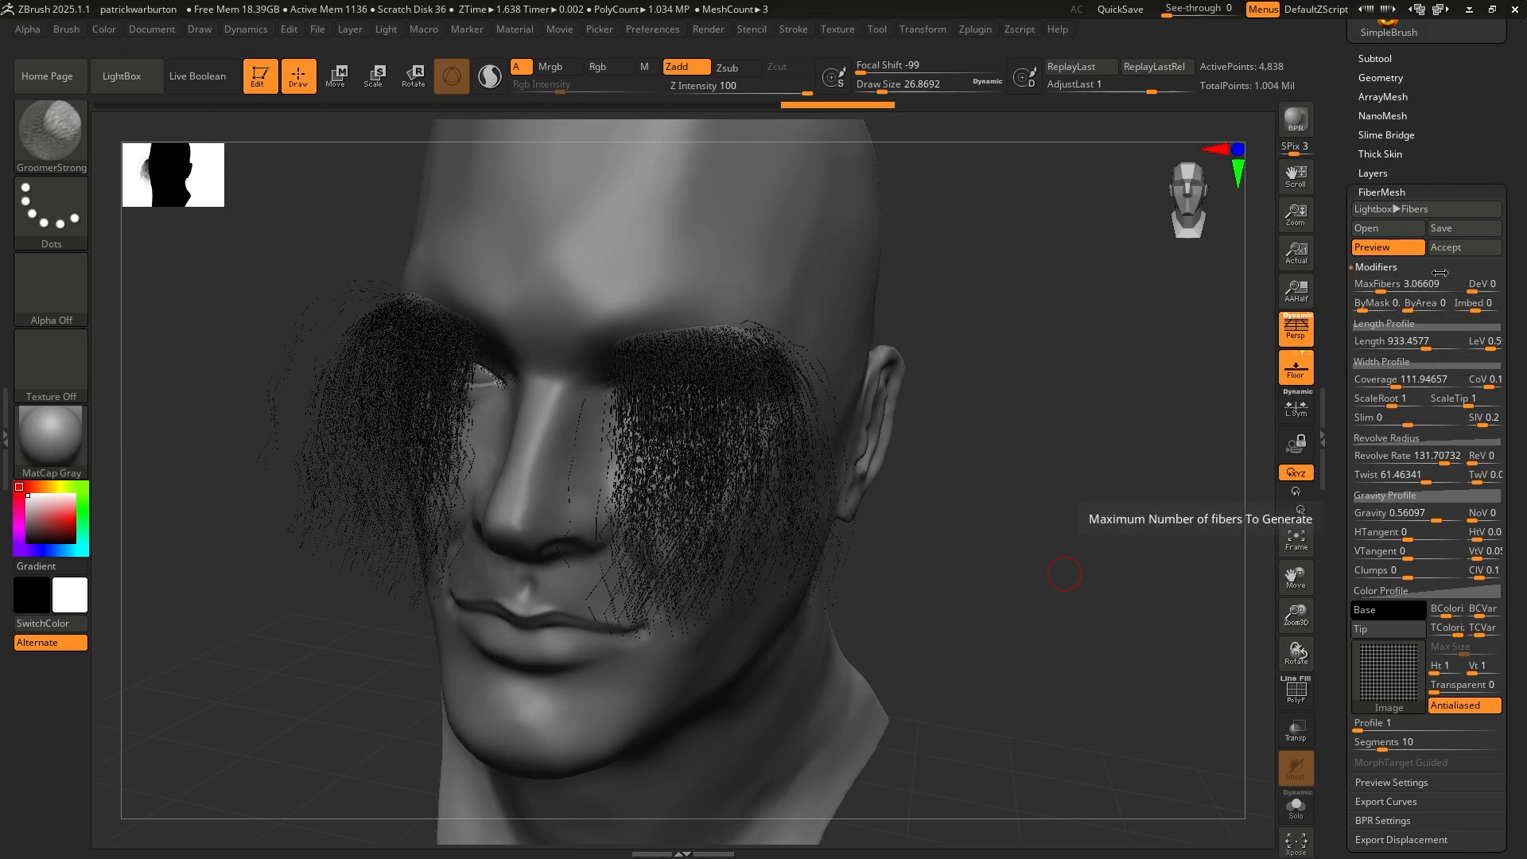
Shorten the eyebrow fibers to a length of 3.1504
click(1422, 293)
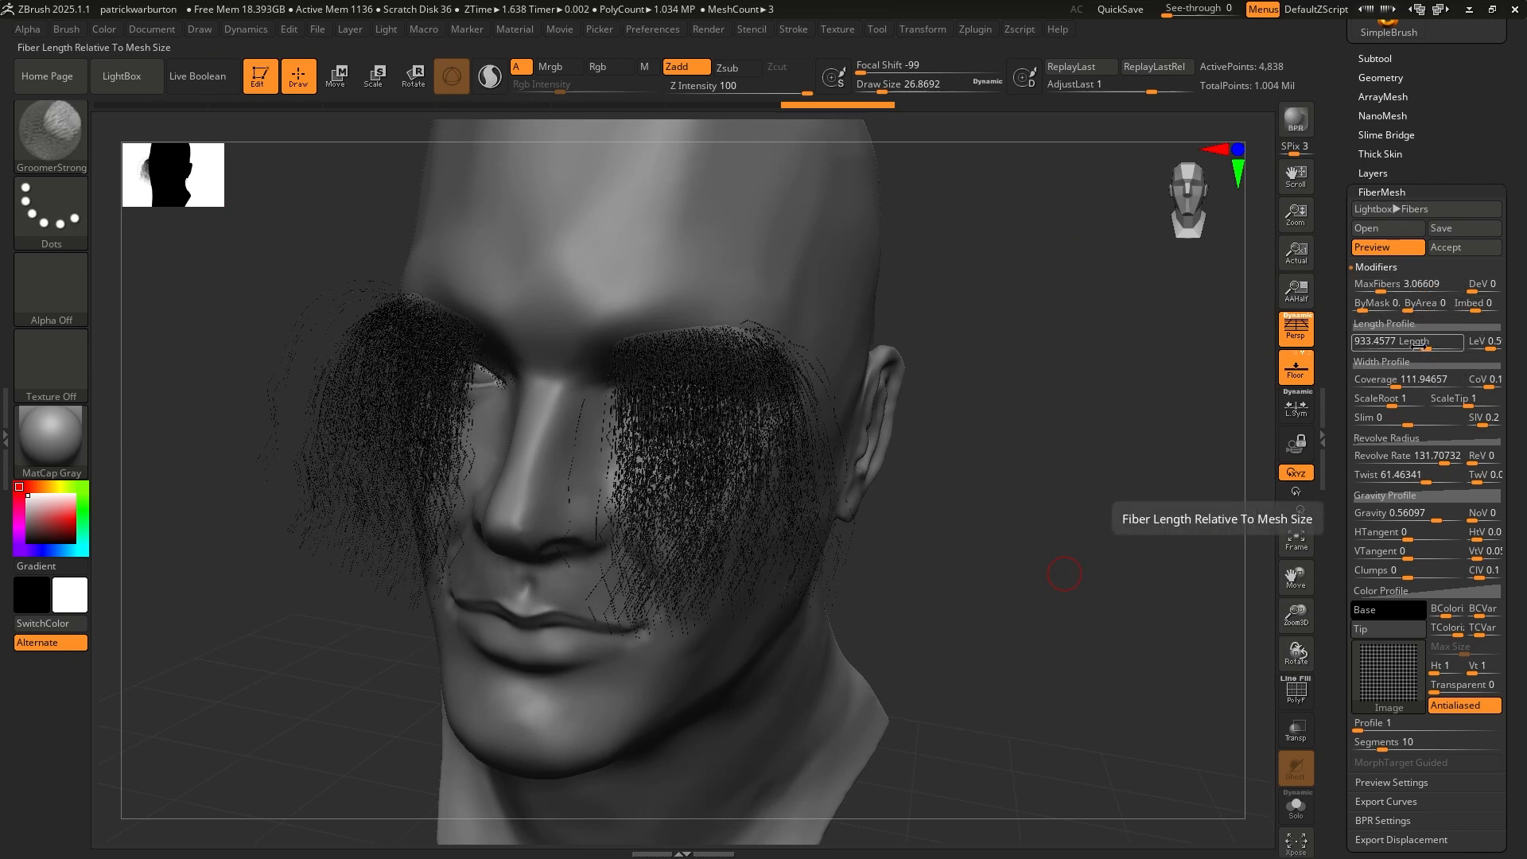
click(1394, 347)
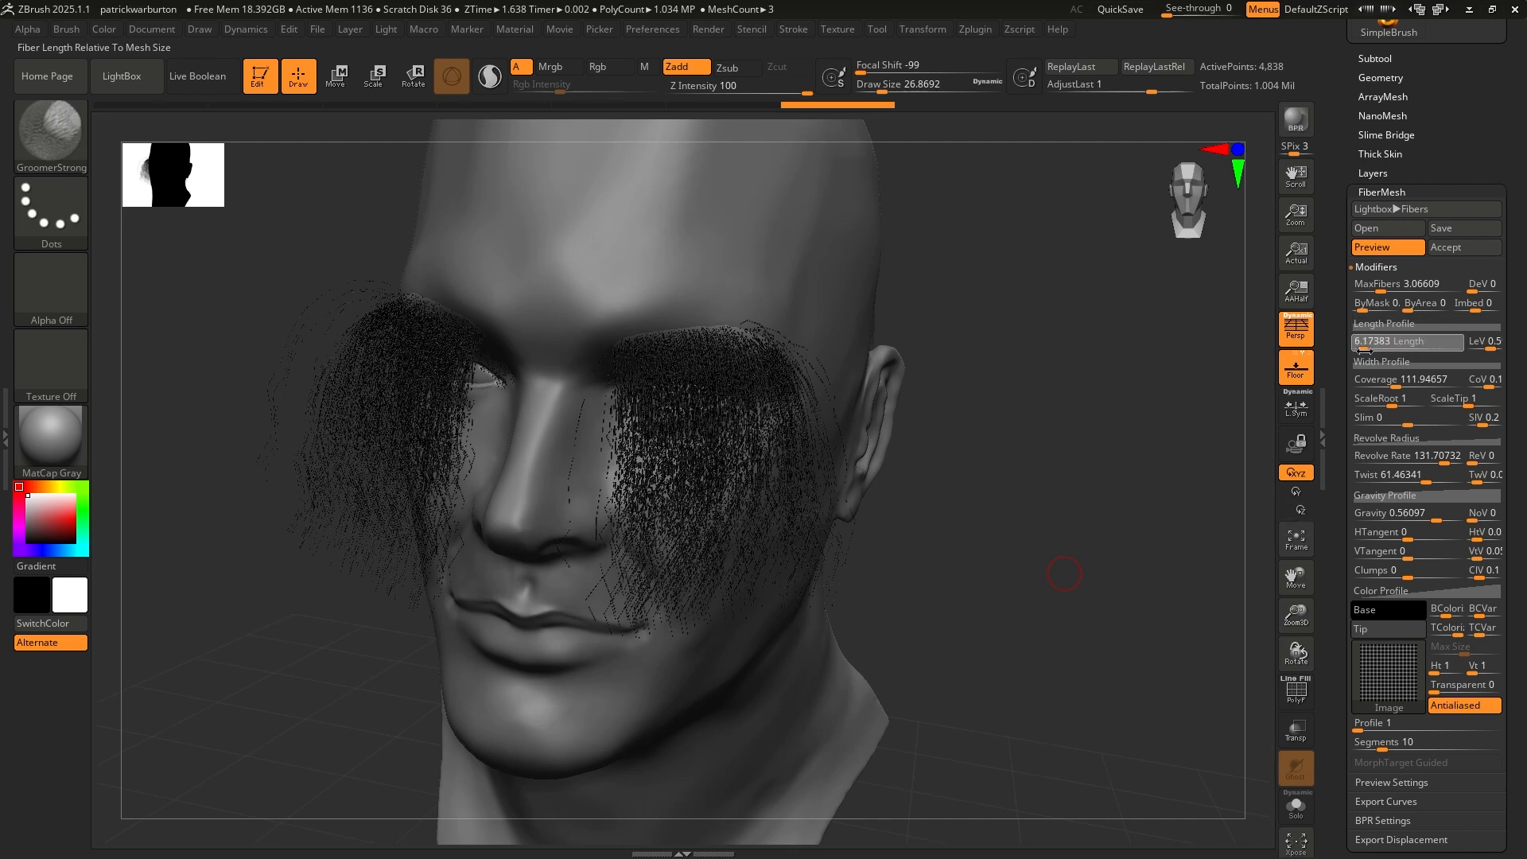
text(3.1504)
key(Return)
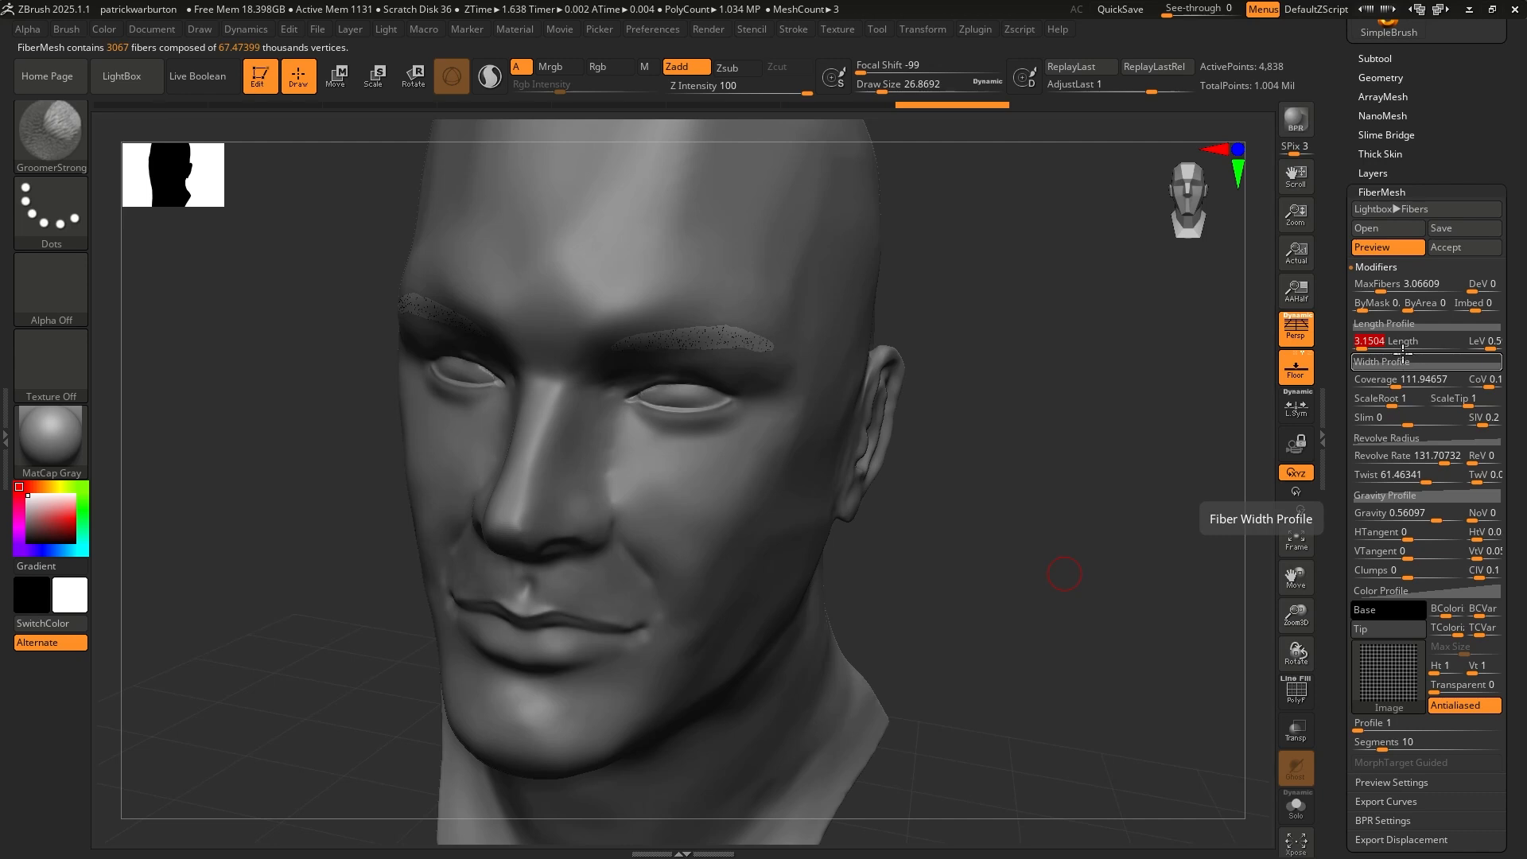
Set the eyebrow fiber length to 72.56332 and check the brows from the side and front
click(1382, 57)
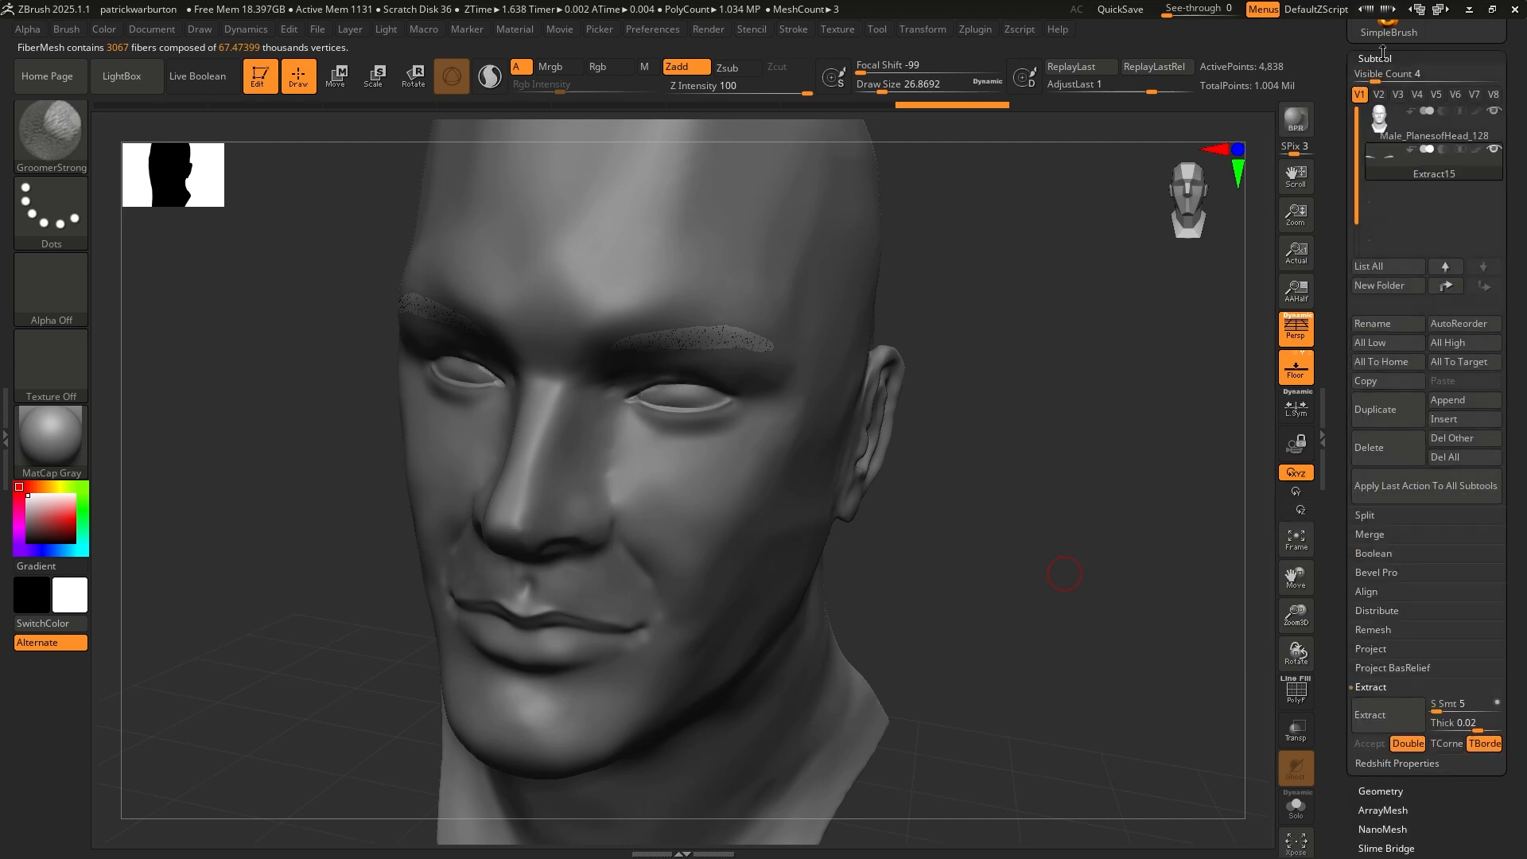
click(1384, 57)
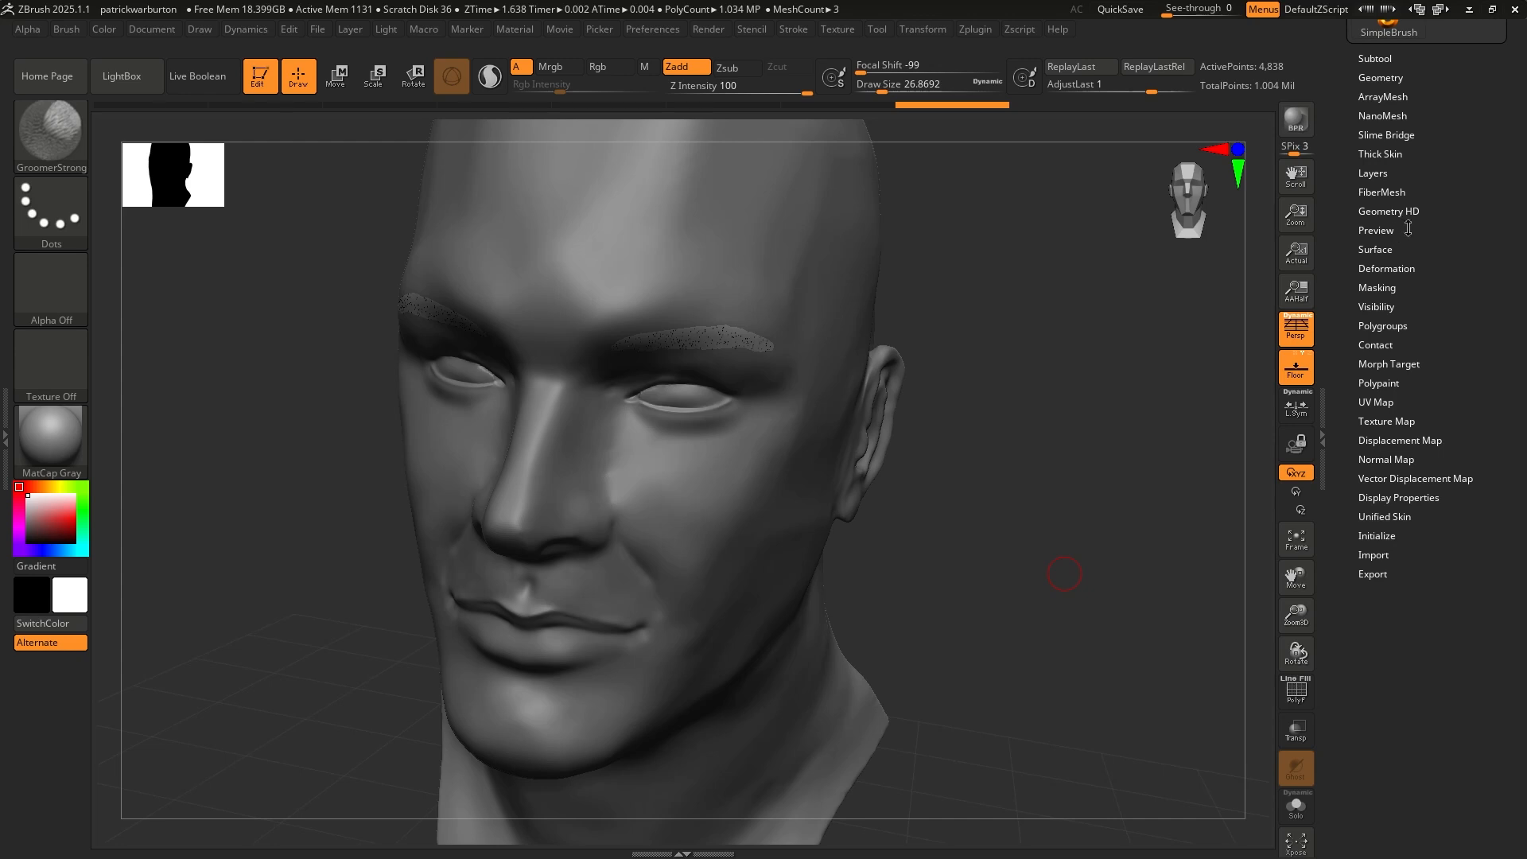
click(1383, 191)
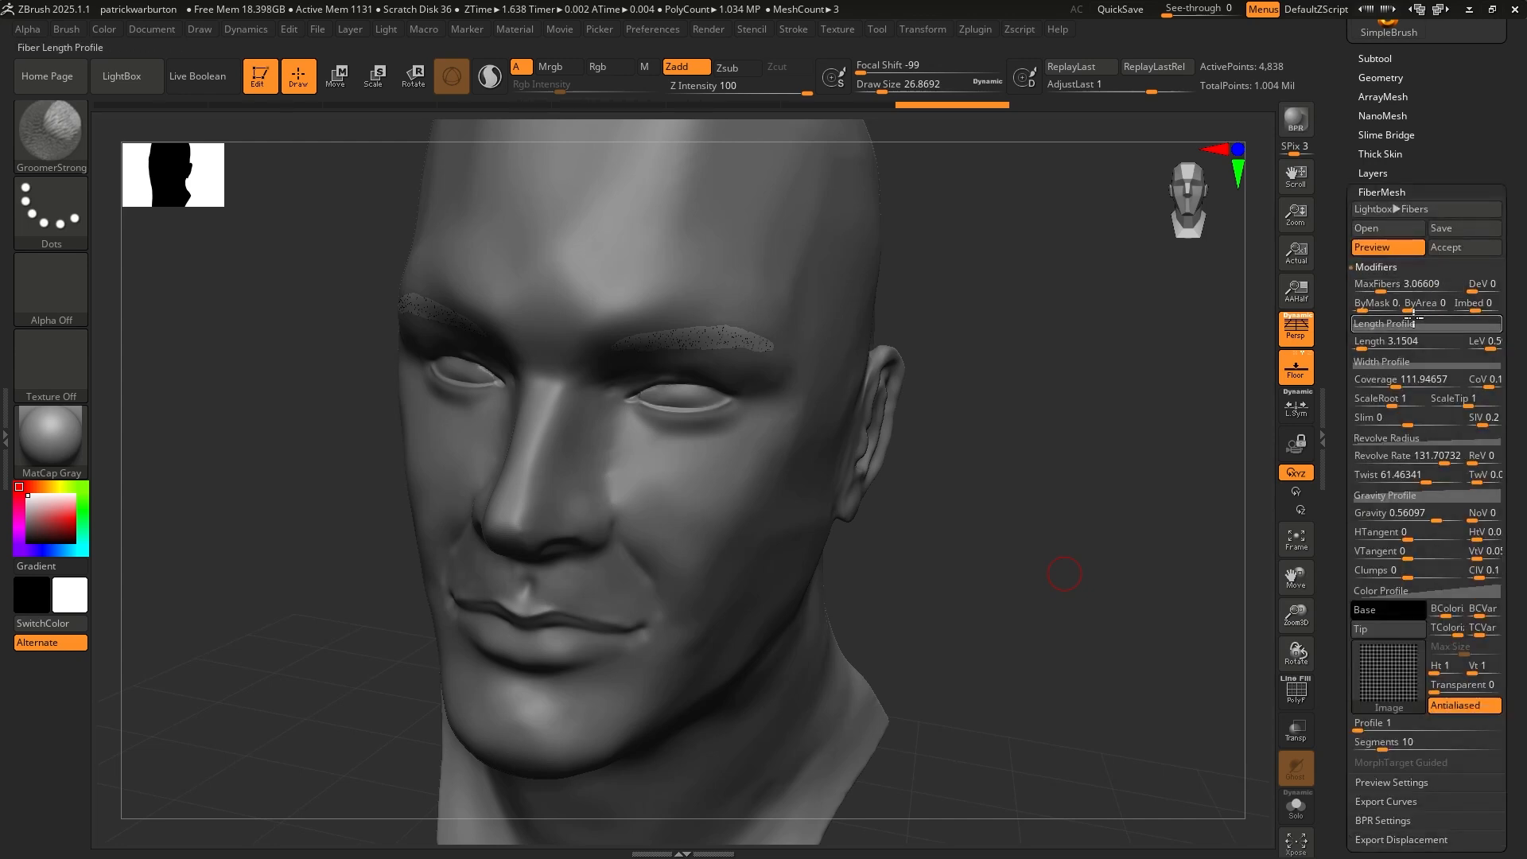
click(1378, 344)
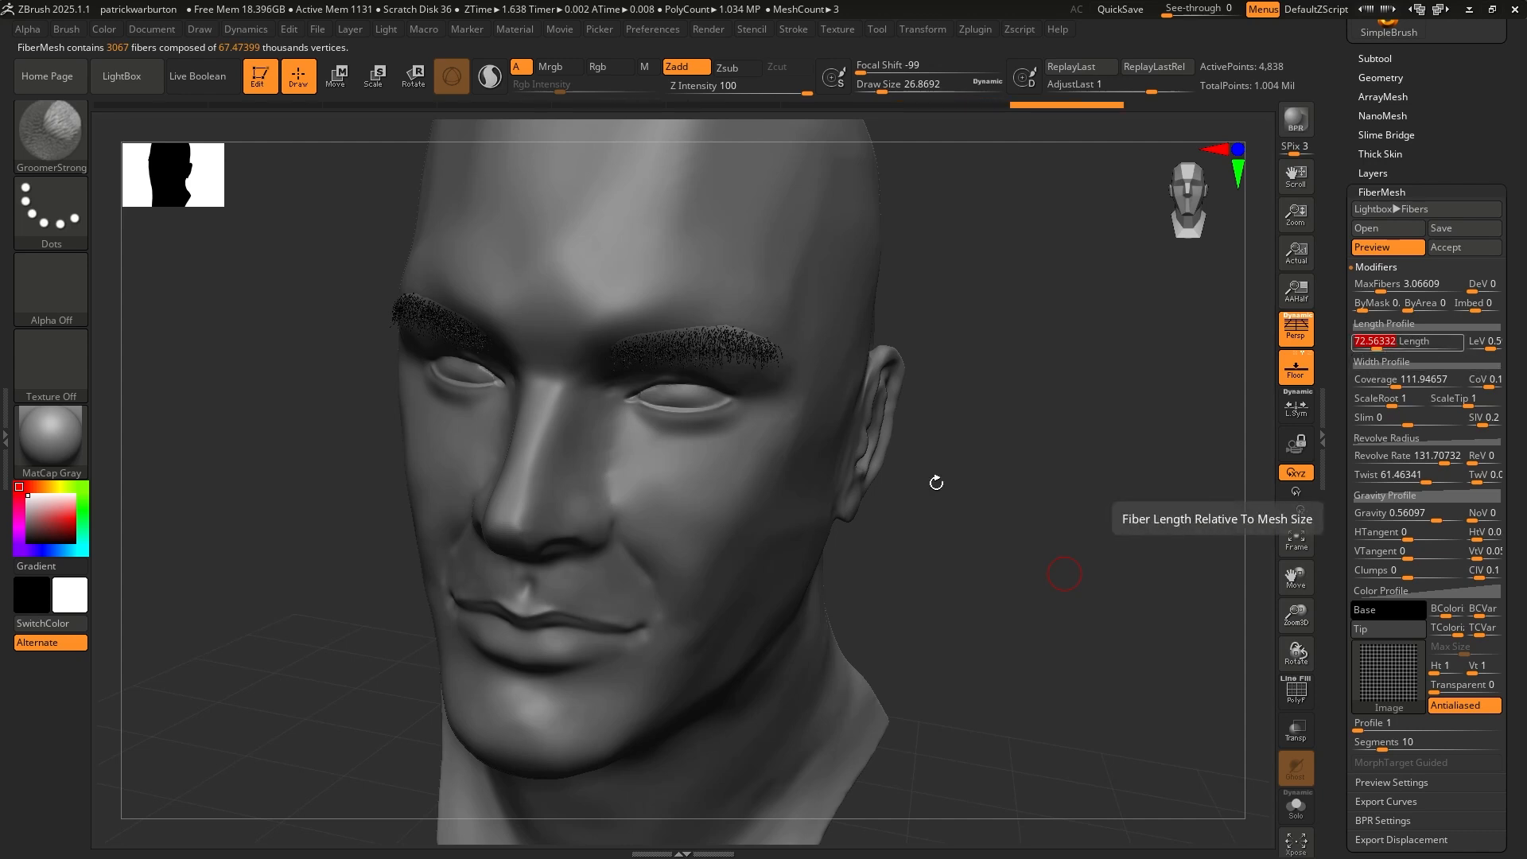
drag(936, 483, 1070, 446)
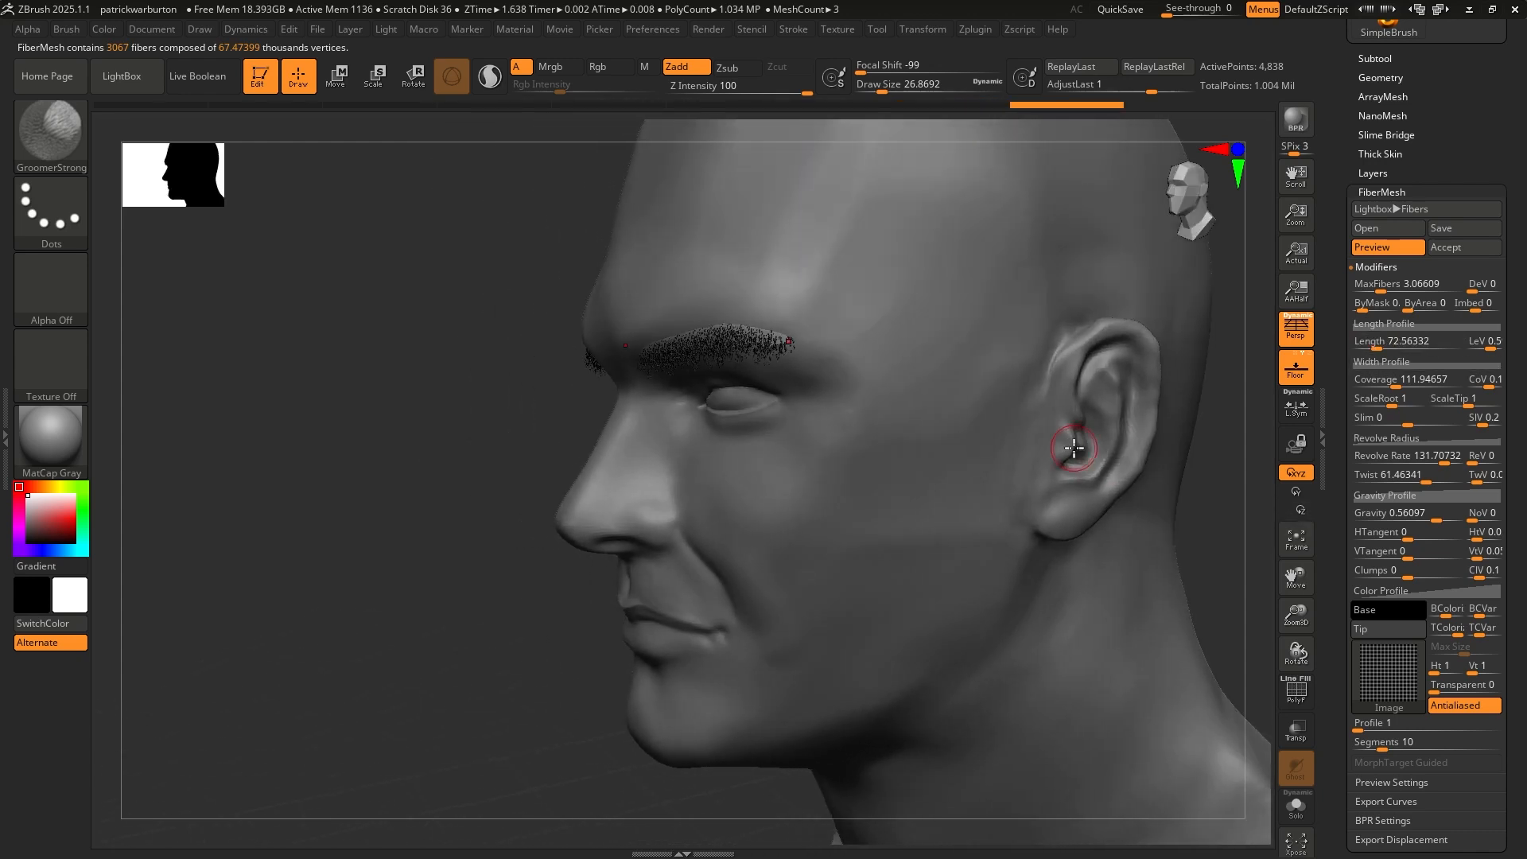
drag(464, 680, 519, 719)
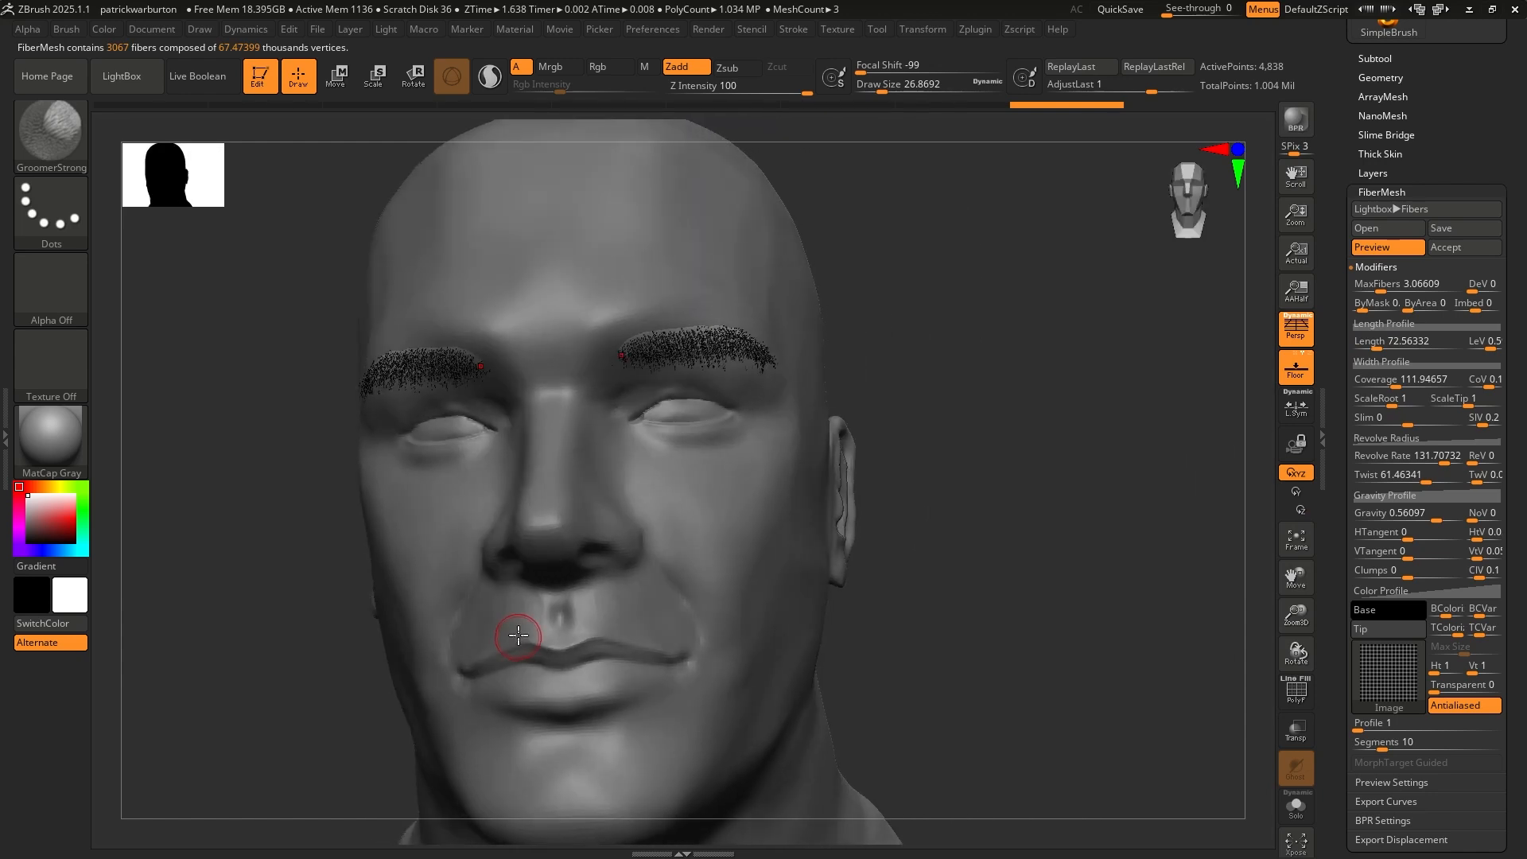
drag(975, 433, 981, 455)
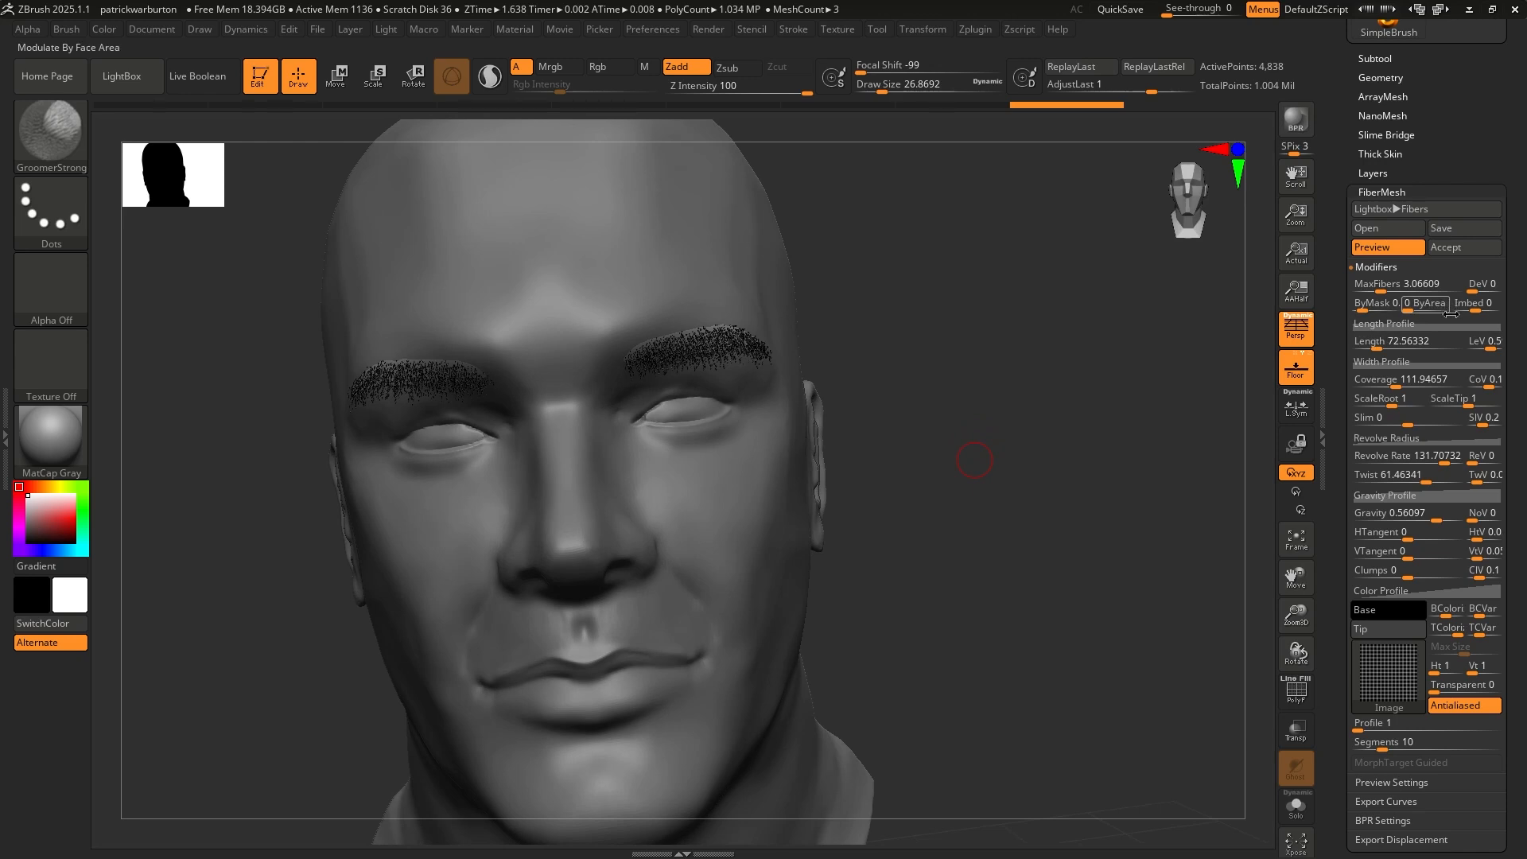
Set the maximum fibers to 4.16123 and accept the eyebrow fibers as a new subtool with Fast Preview activated
click(1382, 285)
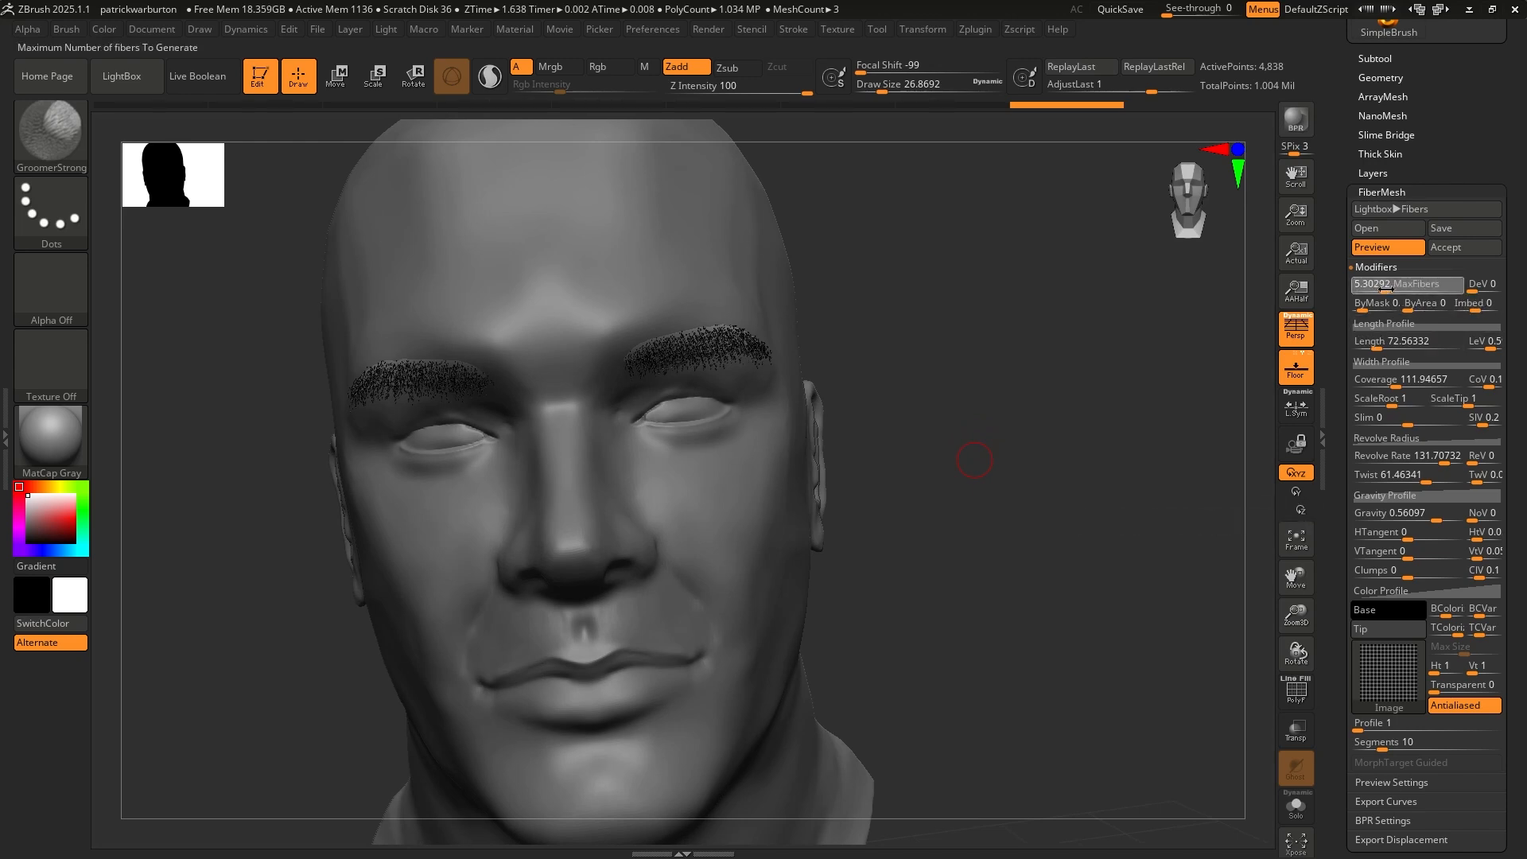
drag(1385, 288, 1383, 289)
drag(1004, 387, 1034, 397)
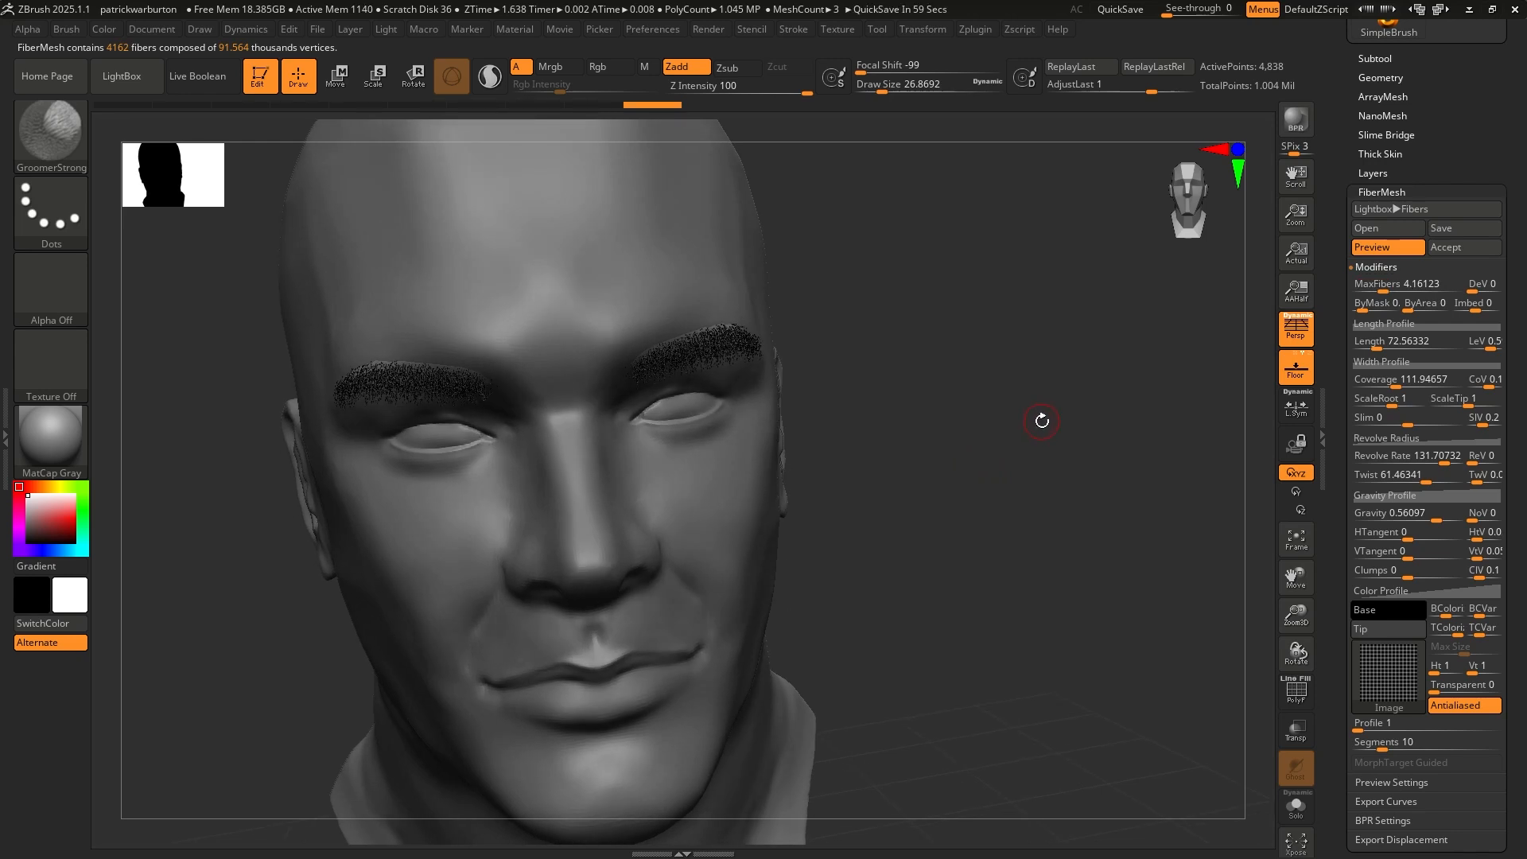
click(1457, 249)
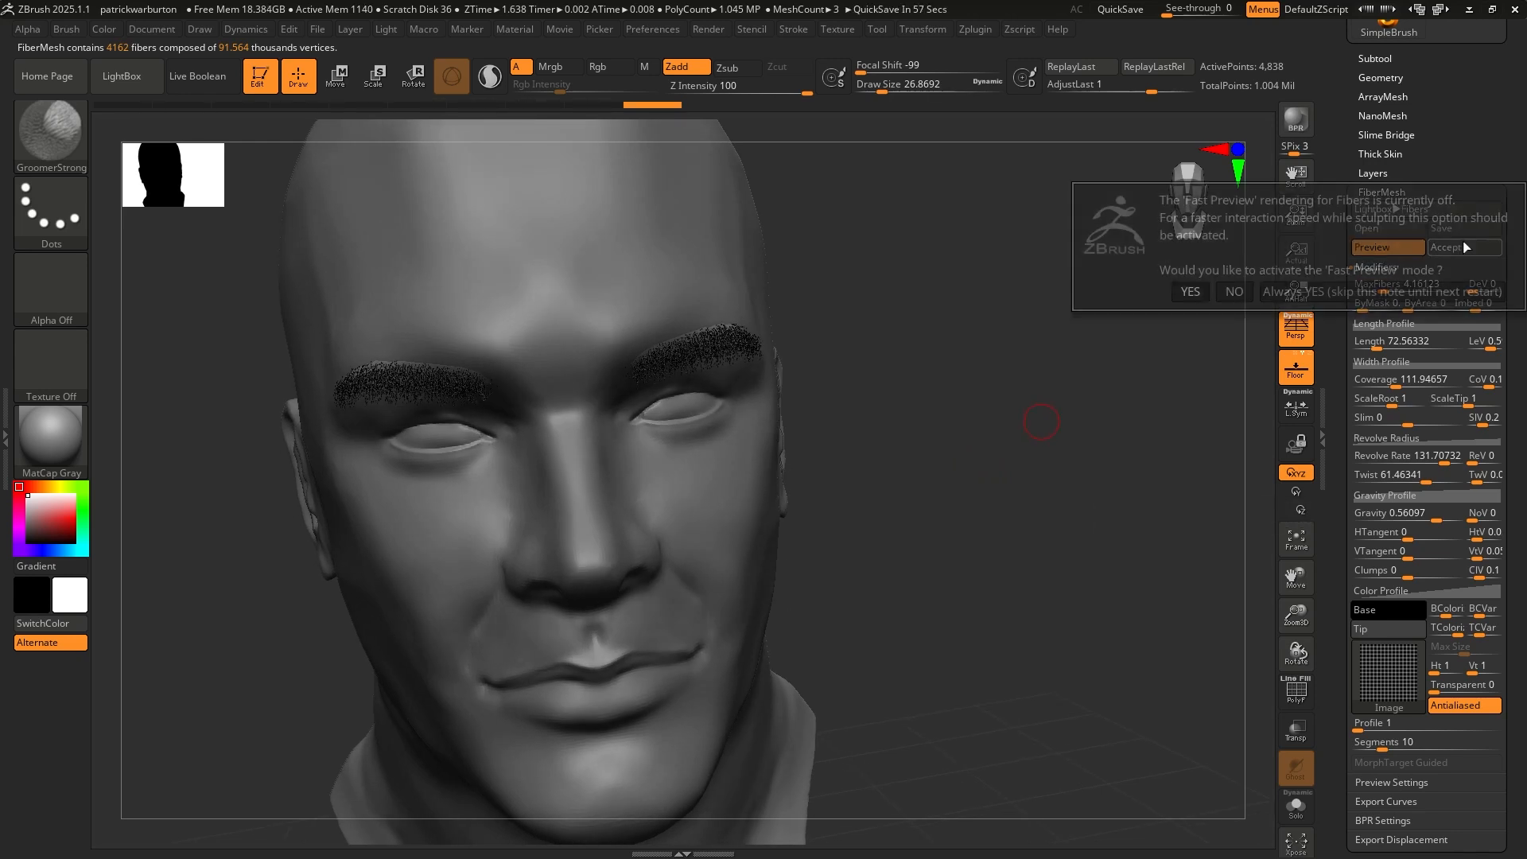
click(1190, 290)
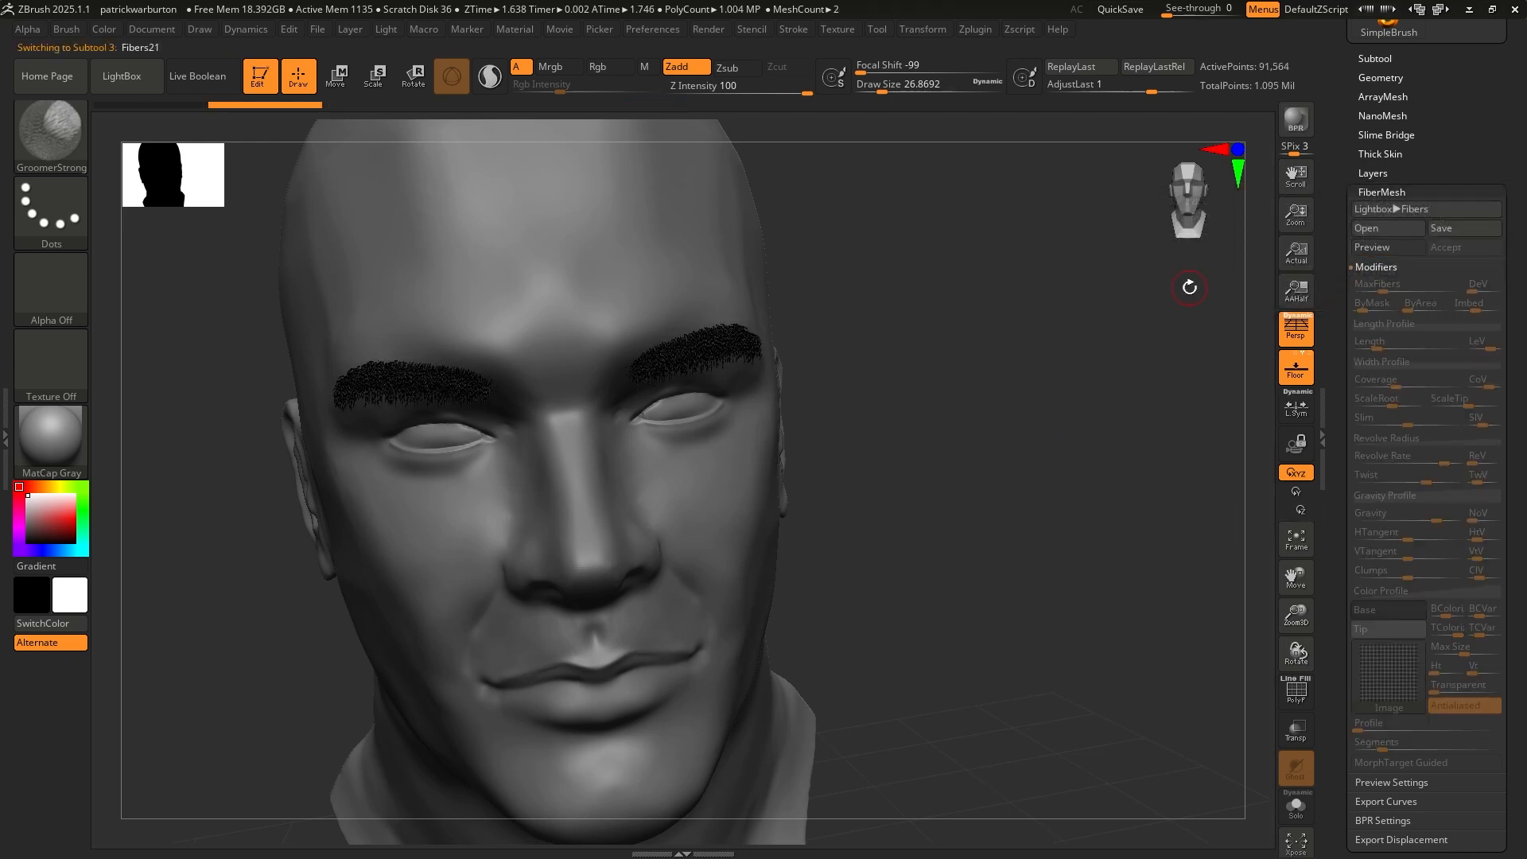
Comb the fibers of both eyebrows outward along the brow line with the GroomBrush1 brush
drag(978, 460, 969, 440)
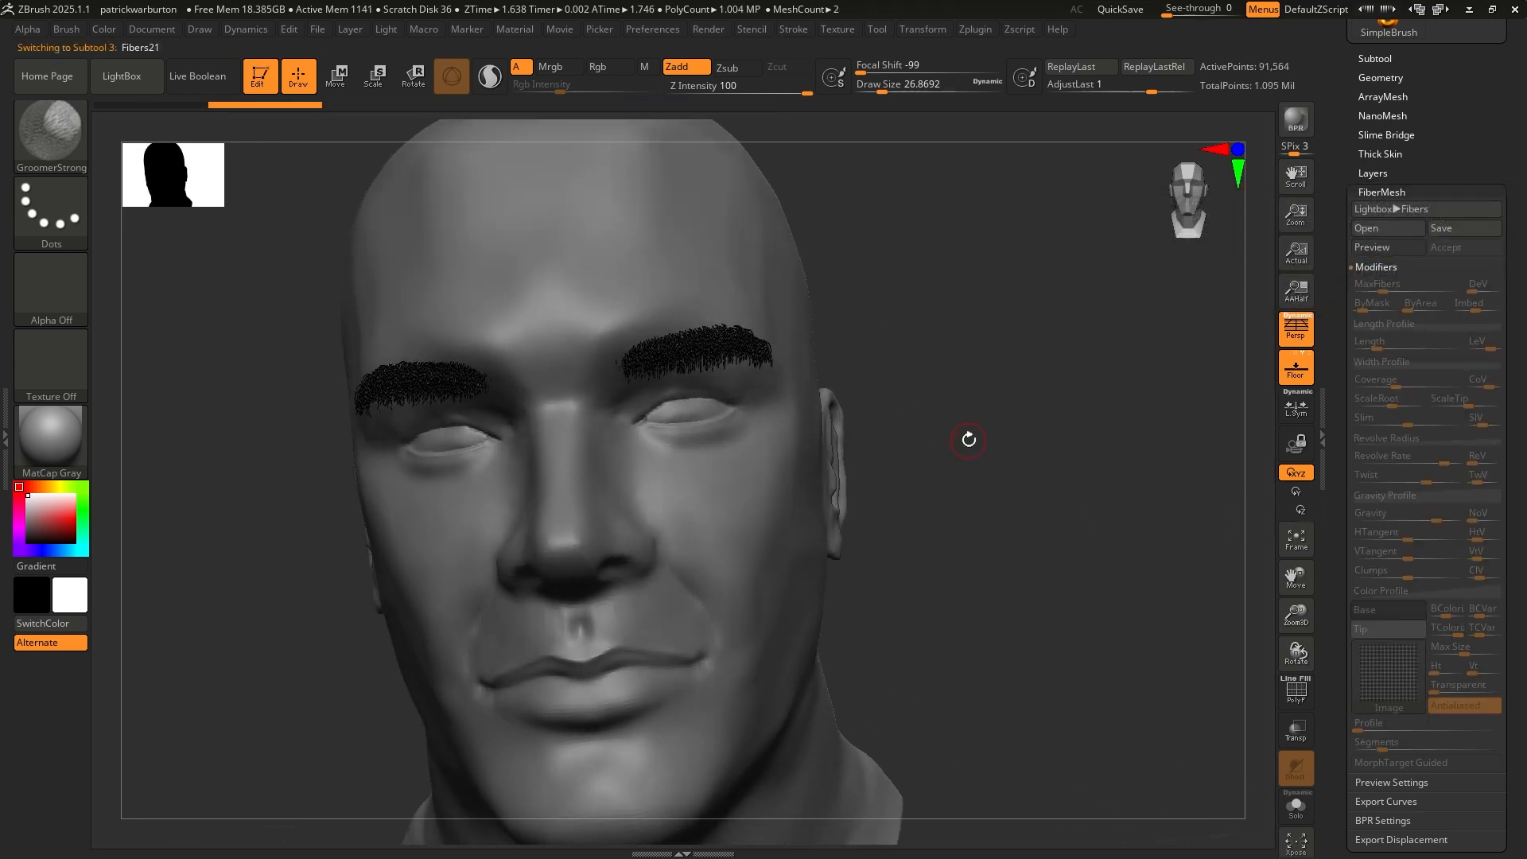
click(44, 132)
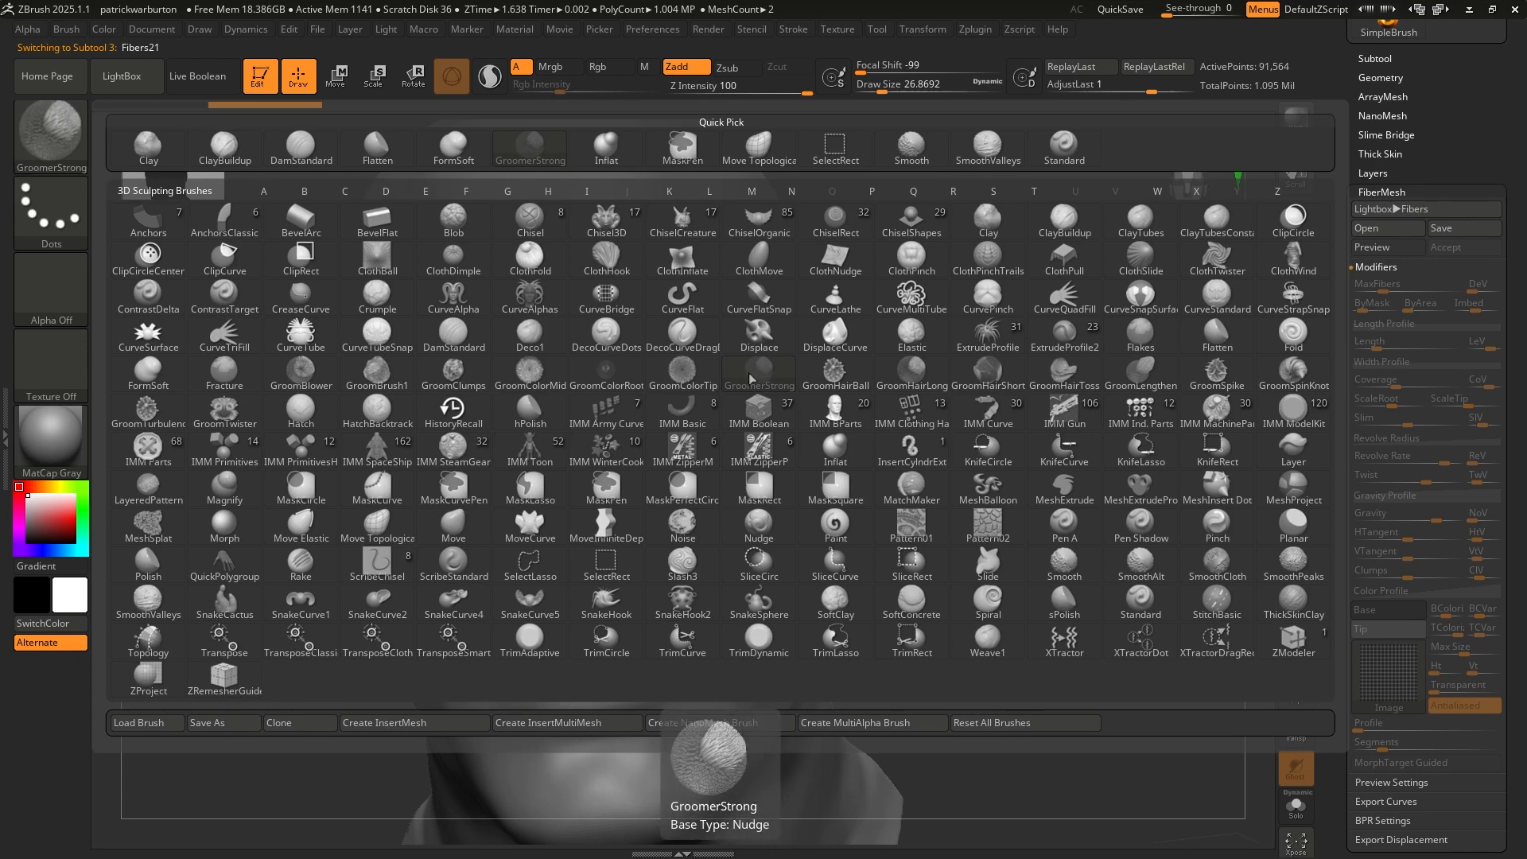
click(389, 372)
mouse_move(631, 369)
mouse_down()
mouse_move(685, 344)
mouse_move(778, 354)
mouse_up()
mouse_move(1030, 430)
mouse_down()
mouse_move(1009, 463)
mouse_move(1019, 450)
mouse_up()
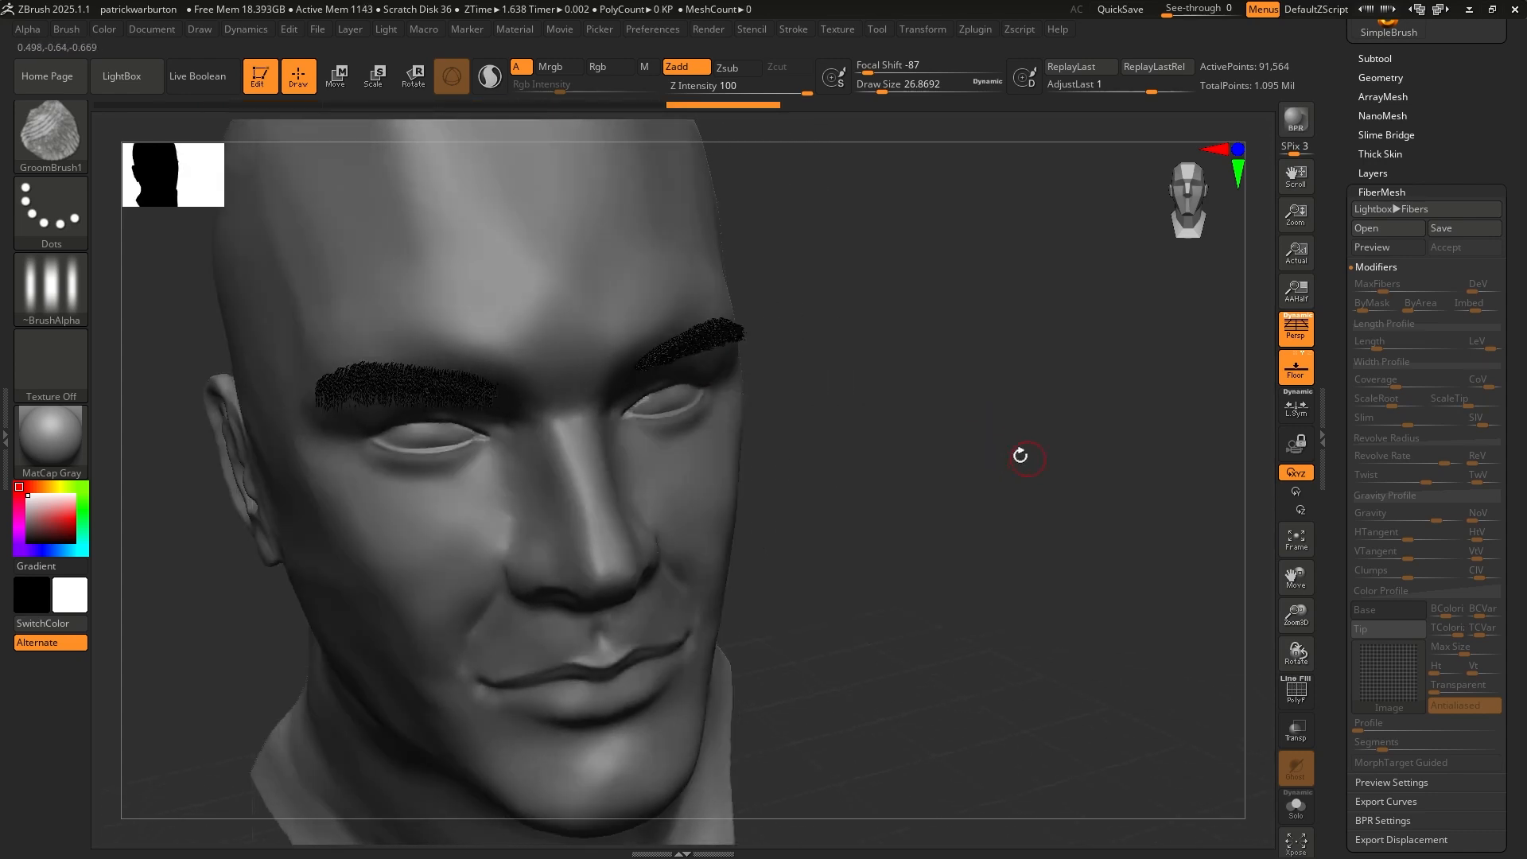
drag(419, 389, 482, 377)
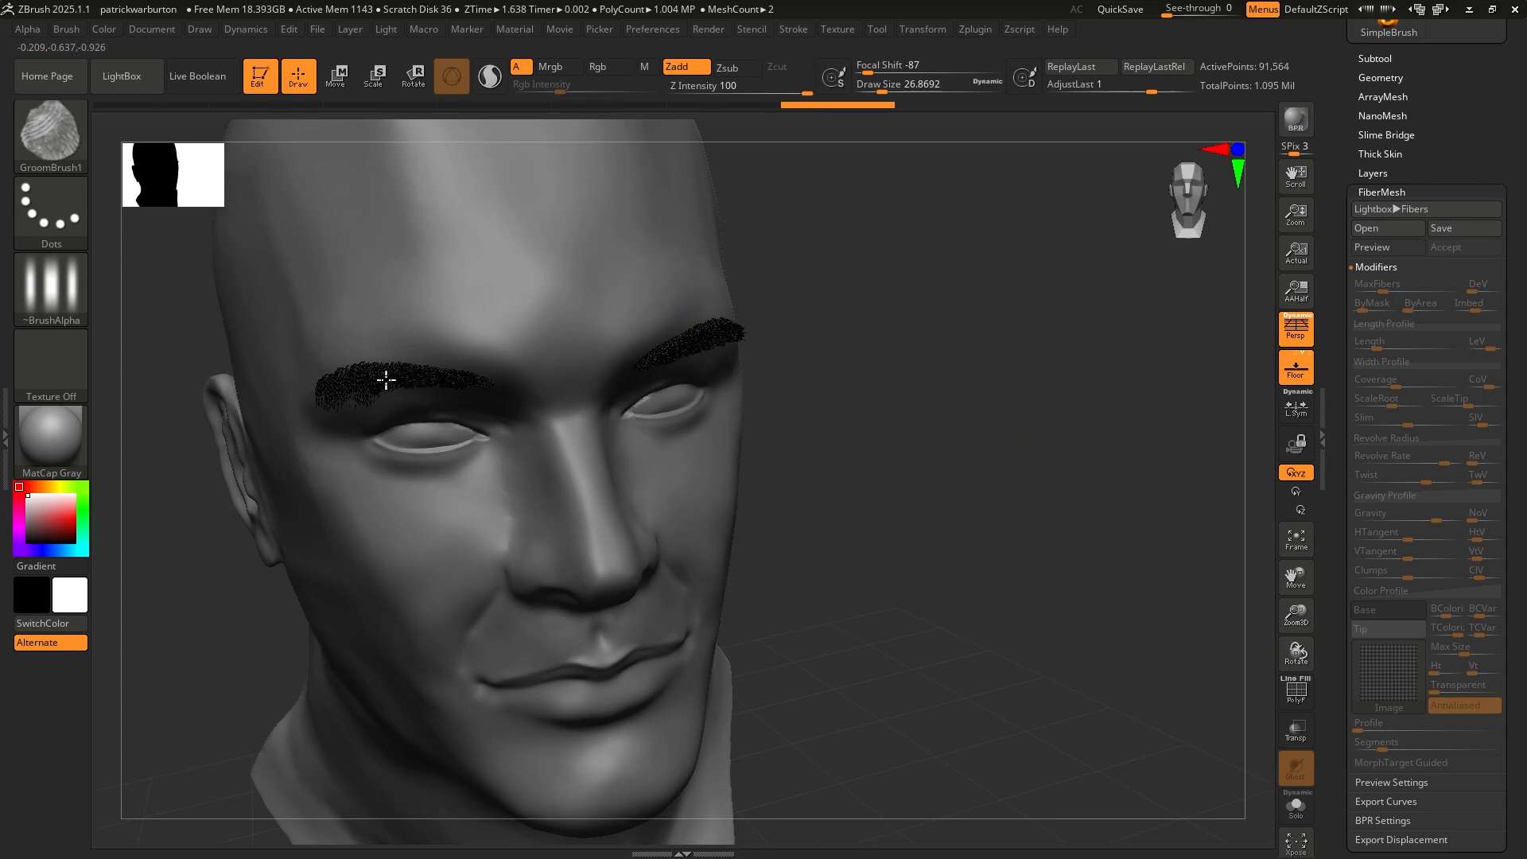
drag(386, 381, 278, 406)
mouse_move(926, 463)
mouse_down()
mouse_move(832, 474)
mouse_move(827, 456)
mouse_up()
drag(727, 336, 746, 329)
mouse_move(697, 337)
mouse_down()
mouse_move(735, 325)
mouse_move(816, 350)
mouse_up()
Make the Male_PlanesofHead_128 head the active subtool in a side view of the bust
mouse_move(979, 475)
mouse_down()
mouse_move(990, 500)
mouse_move(982, 453)
mouse_move(1023, 416)
mouse_move(1002, 439)
mouse_move(784, 519)
mouse_up()
drag(989, 569, 919, 572)
mouse_move(1113, 421)
mouse_down()
mouse_move(1131, 443)
mouse_move(1132, 423)
mouse_up()
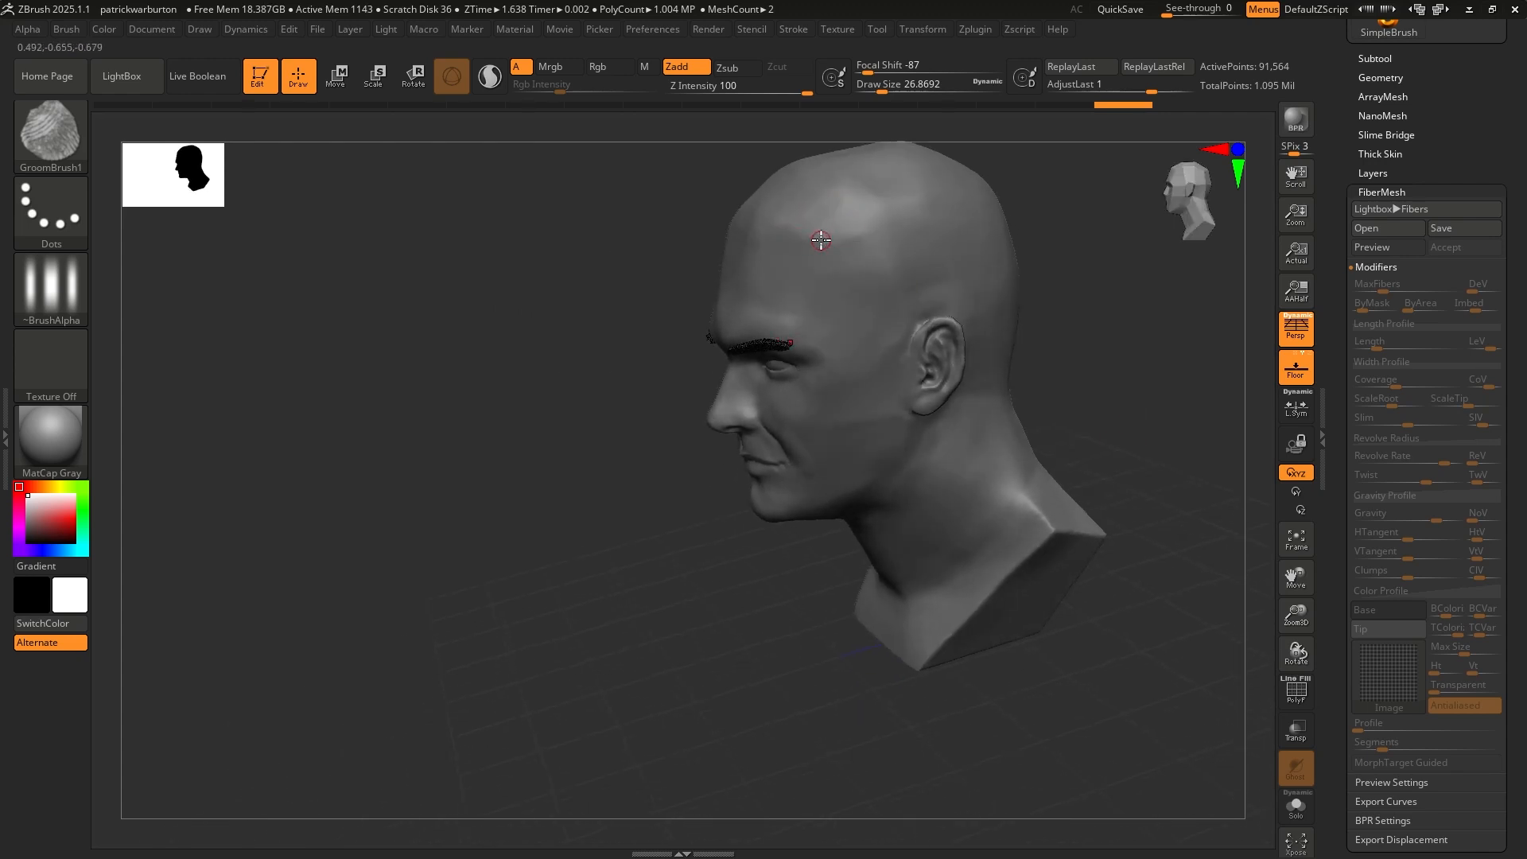
click(1372, 265)
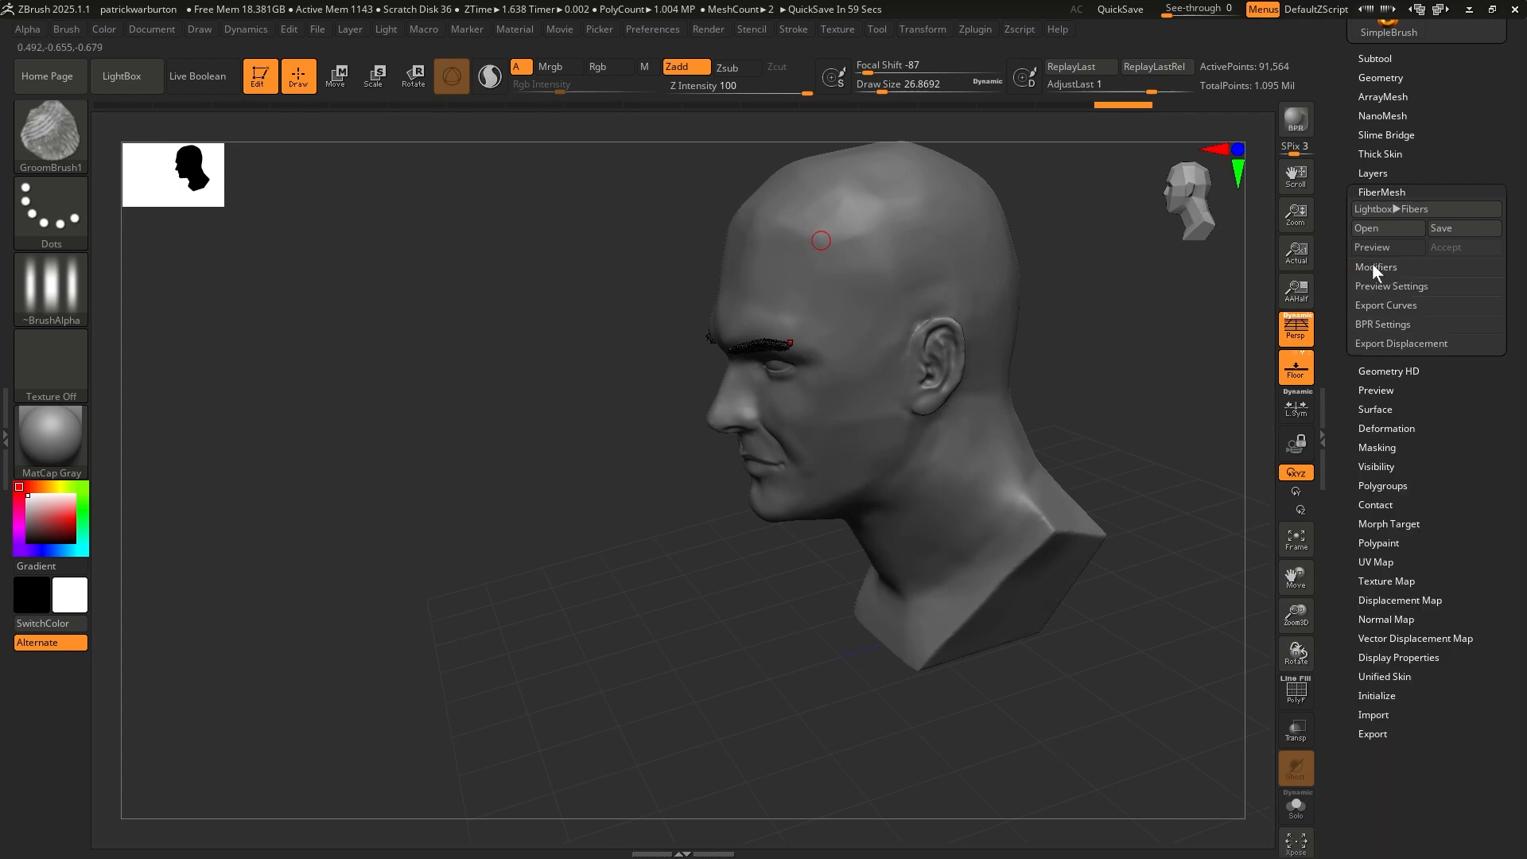
drag(1434, 154, 1440, 369)
click(1380, 274)
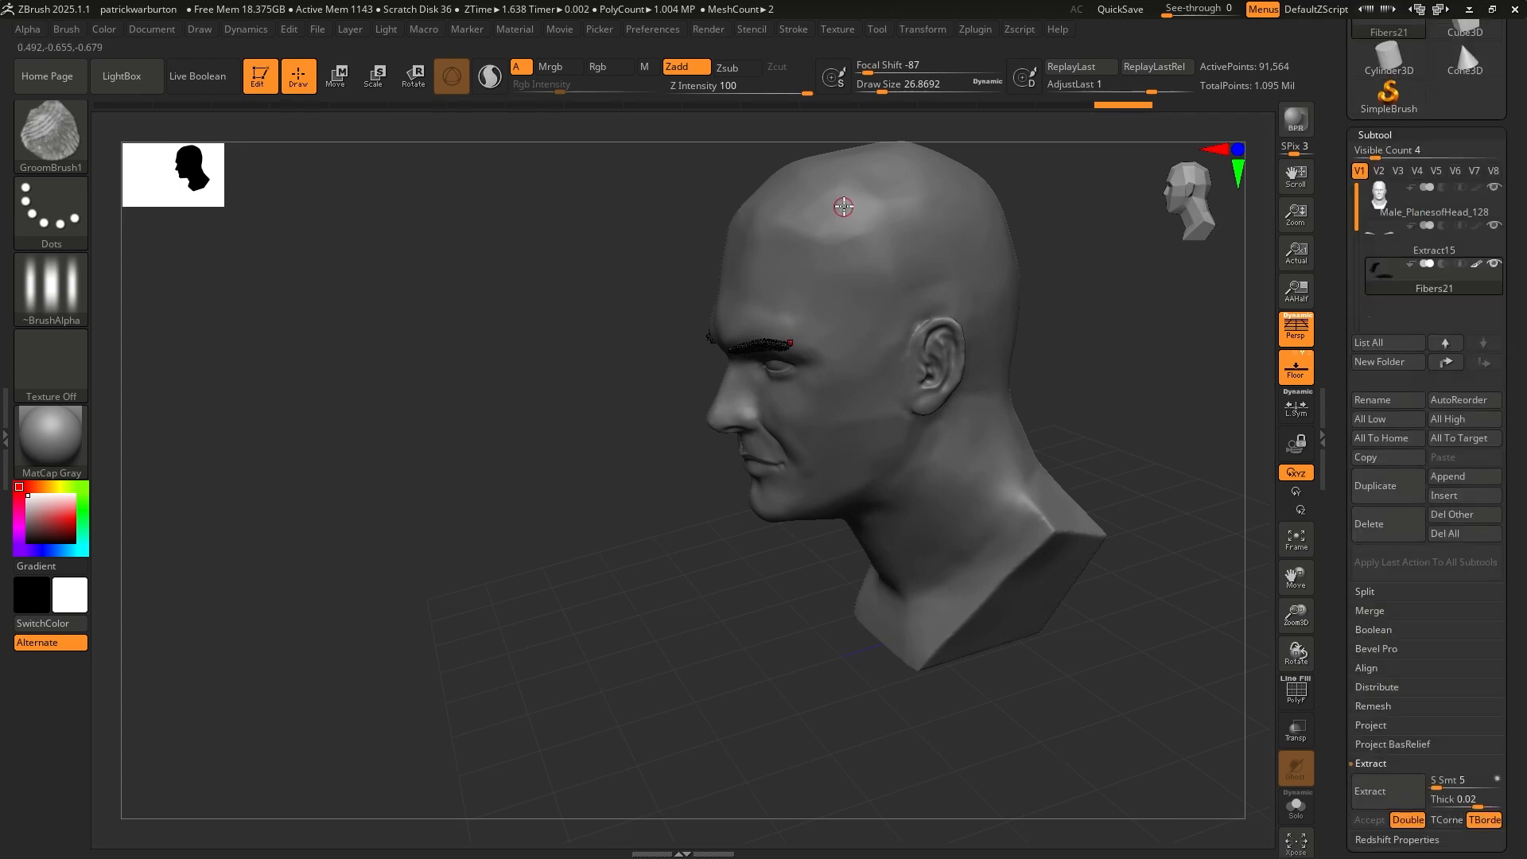
key(ctrl)
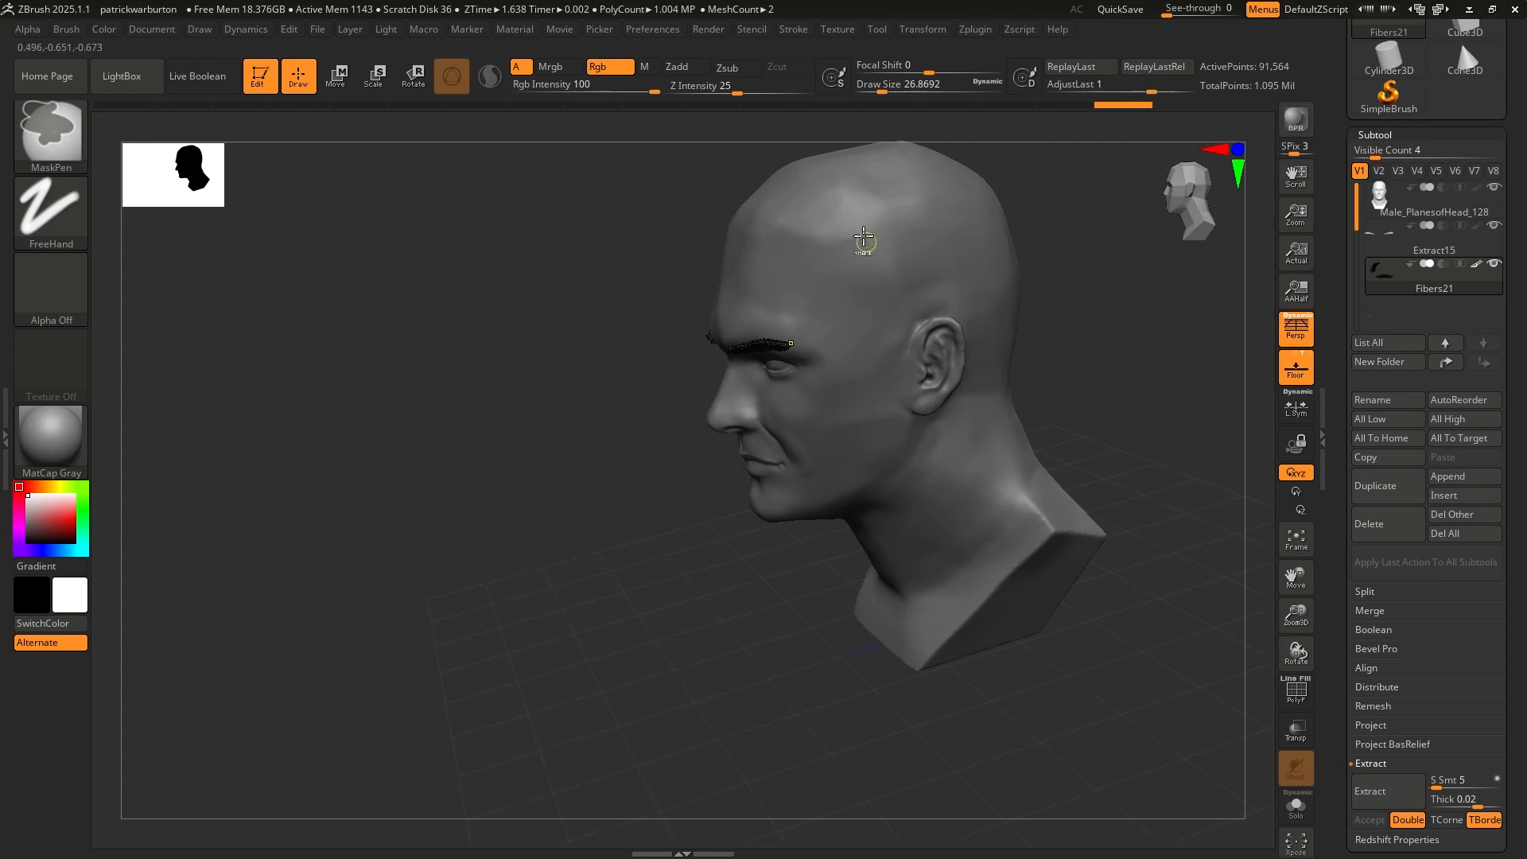
alt+click(803, 222)
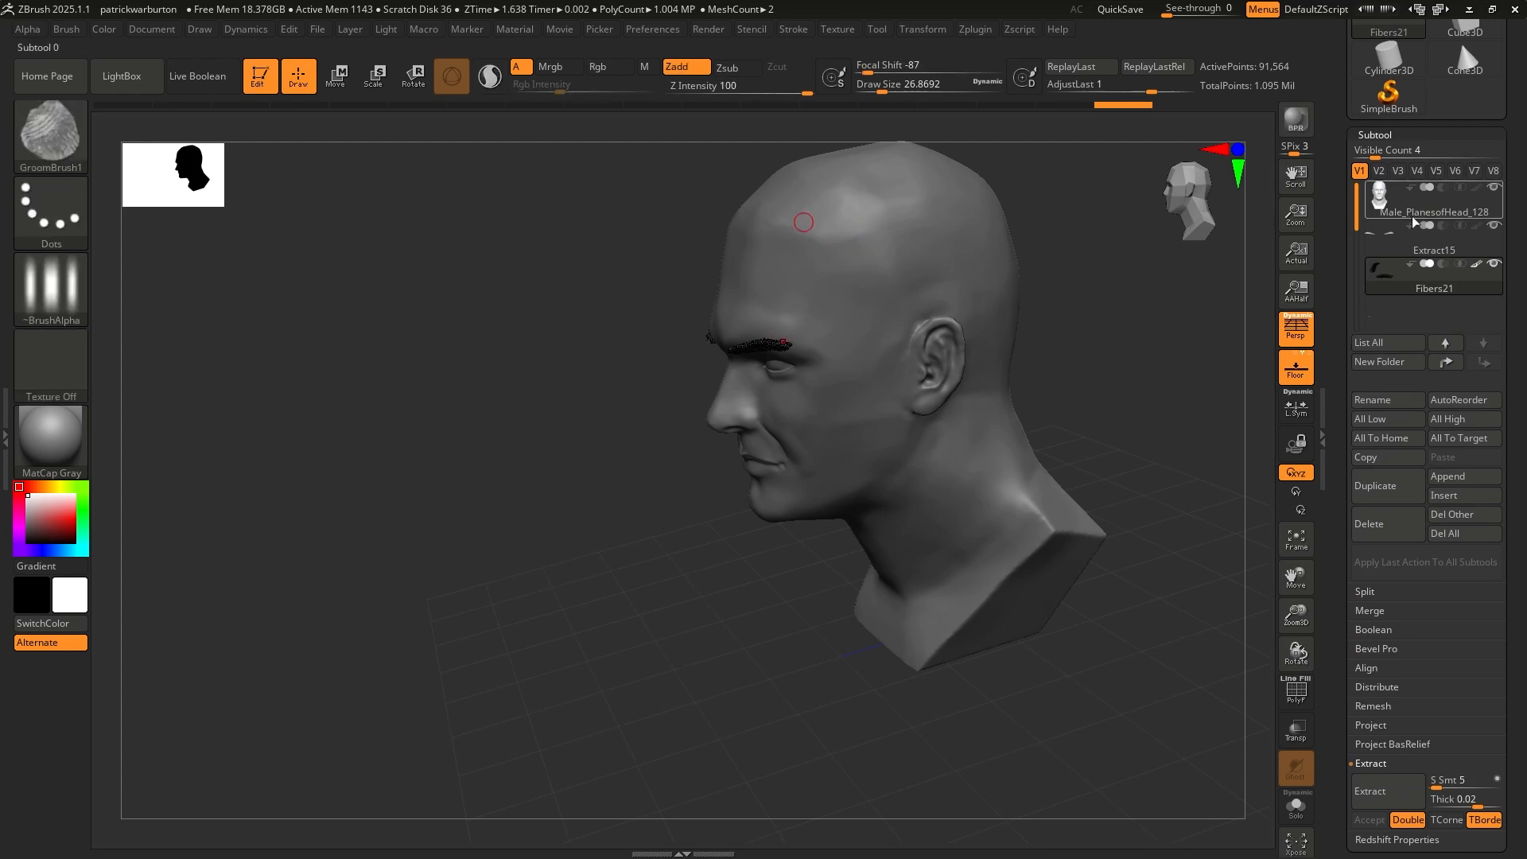
Mask the upper hairline and side of the scalp on the head, enlarging the mask brush to a draw size of 239.39923
key(ctrl)
ctrl+drag(747, 220, 891, 271)
ctrl+drag(778, 208, 950, 237)
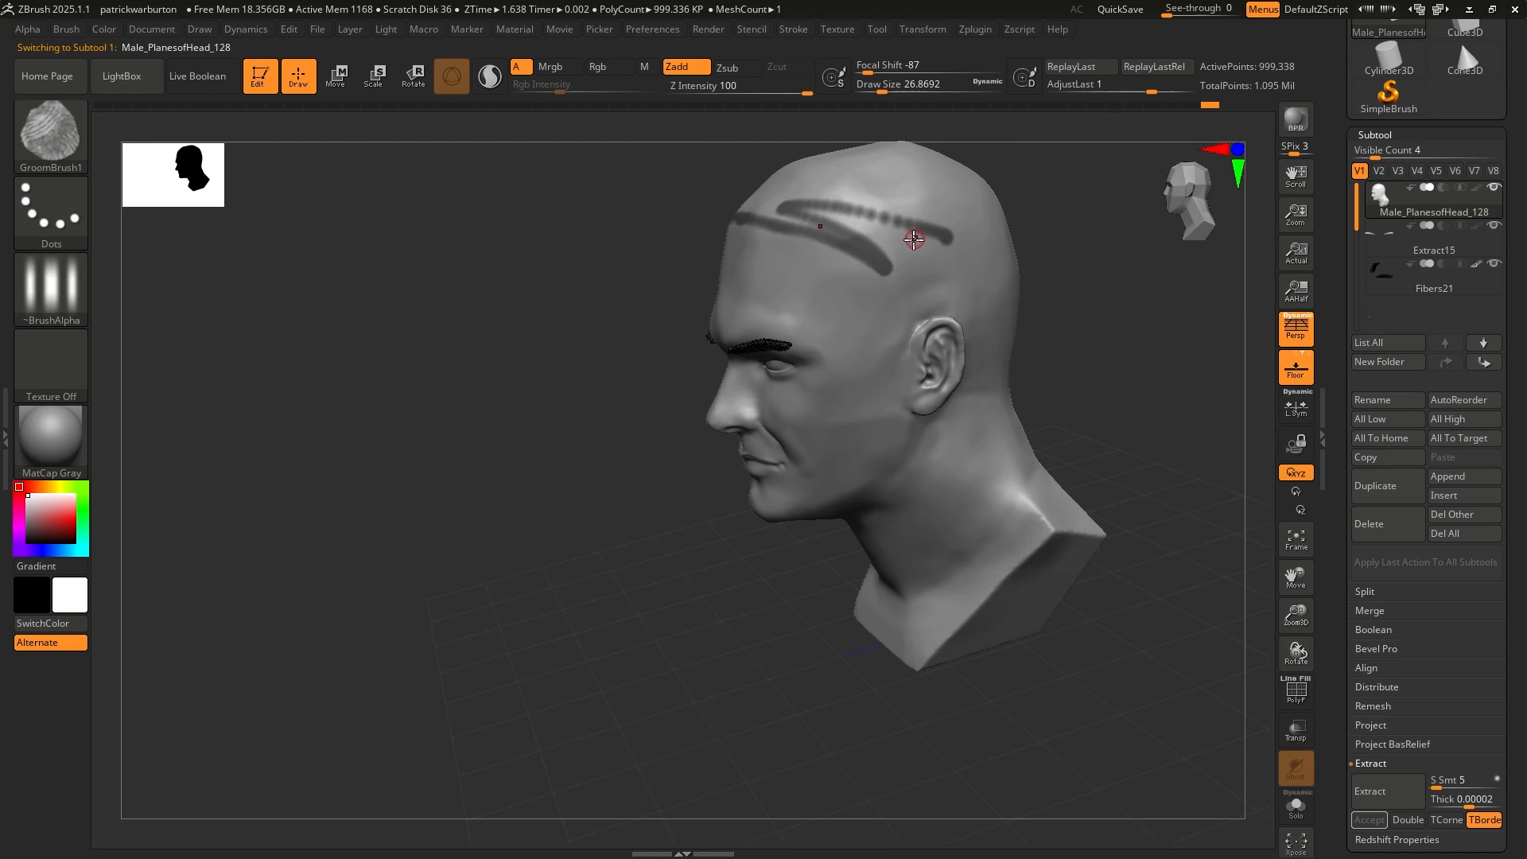
key(s)
drag(922, 242, 967, 246)
mouse_move(806, 181)
ctrl+mouse_down()
mouse_move(989, 249)
mouse_move(893, 161)
mouse_move(982, 201)
mouse_move(1015, 307)
ctrl+mouse_up()
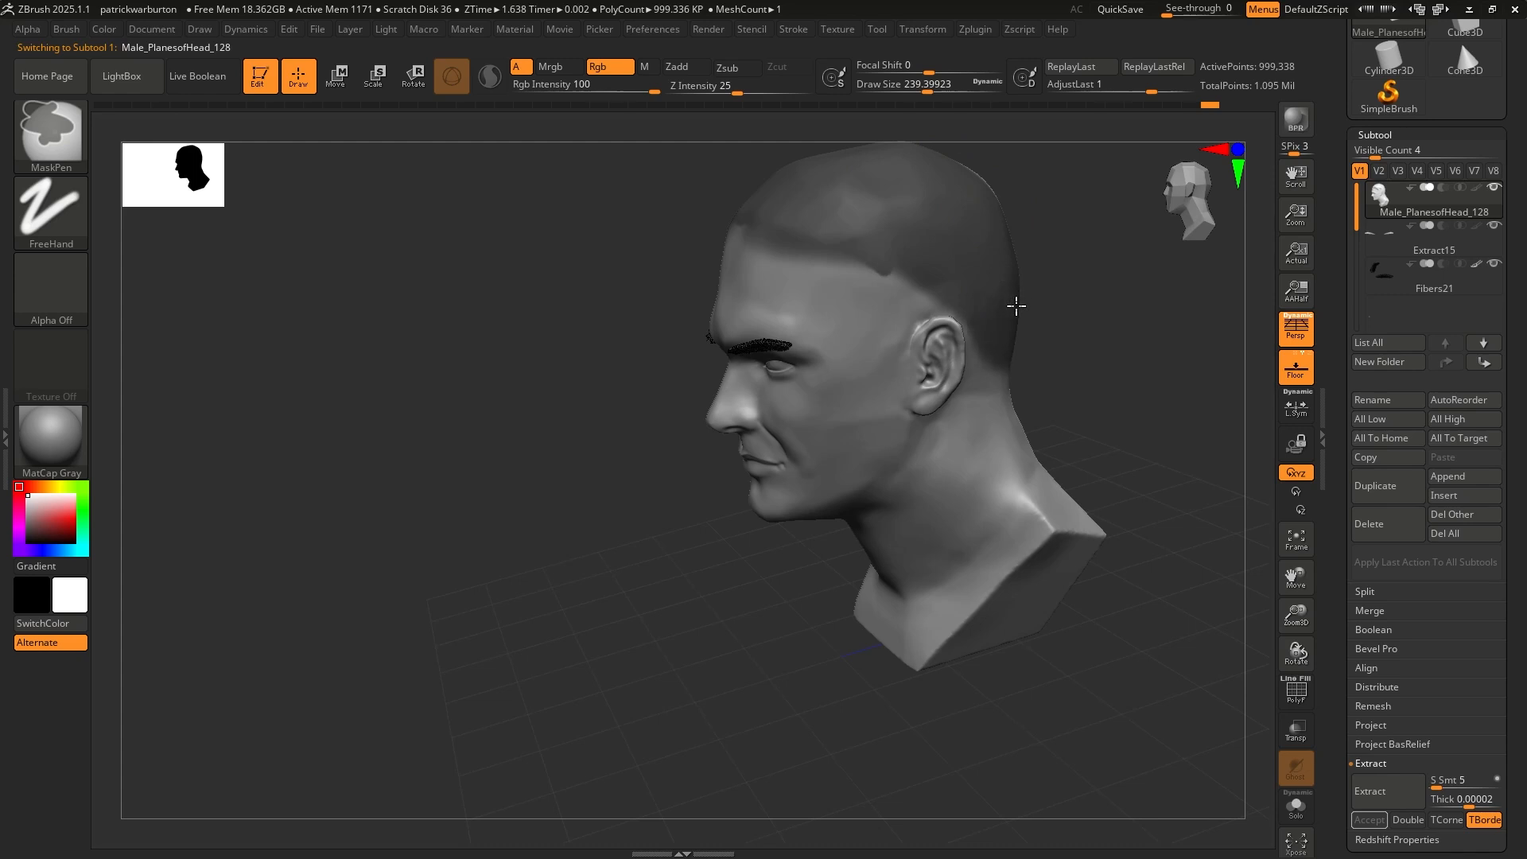
ctrl+drag(1022, 243, 987, 183)
Extend the scalp mask across the back of the head down to the nape
drag(1109, 343, 1074, 341)
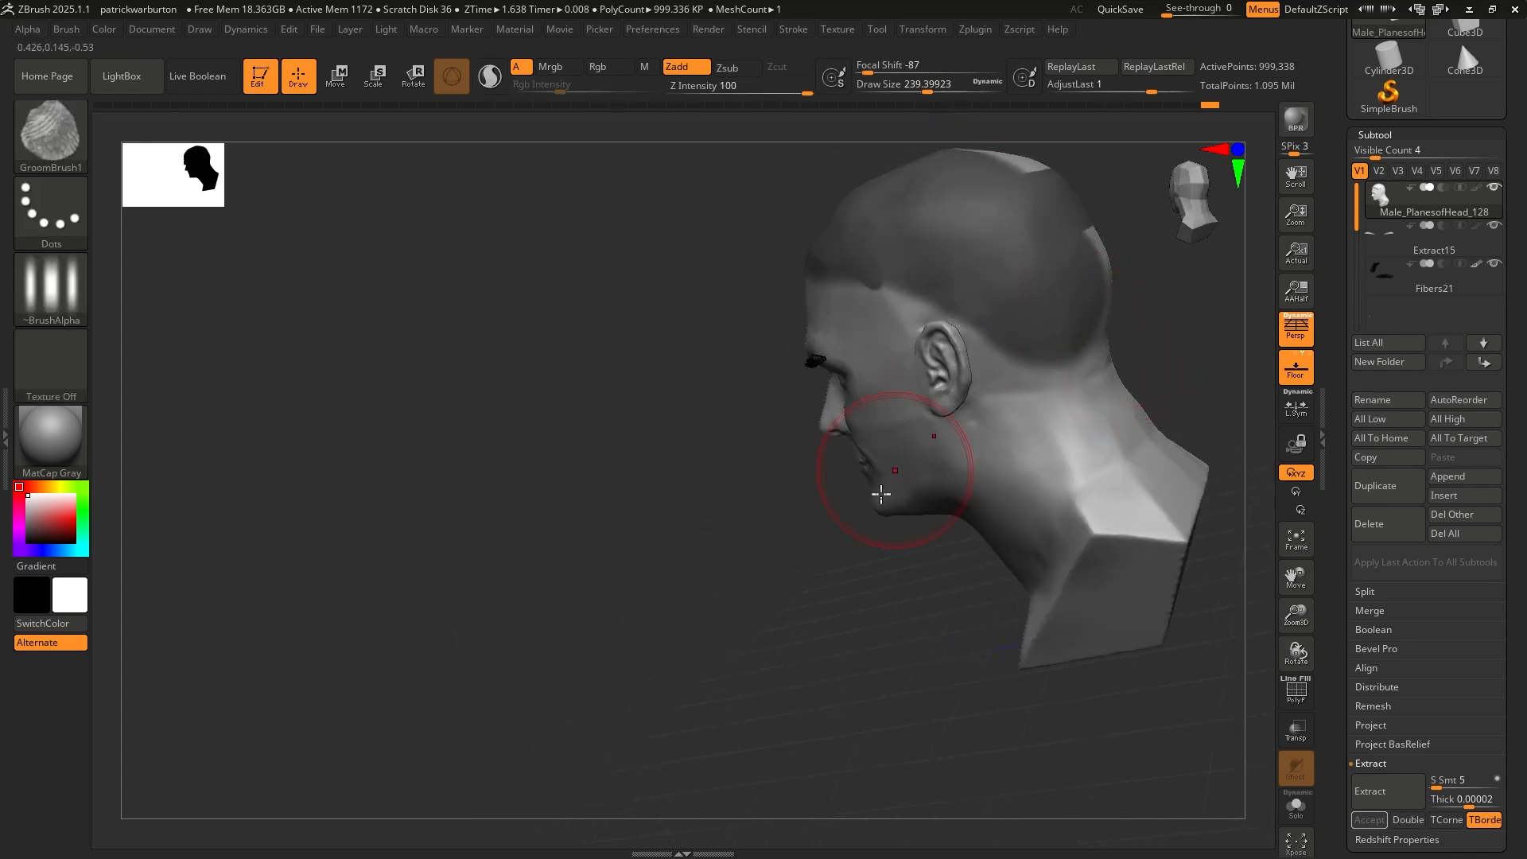
drag(885, 636, 980, 413)
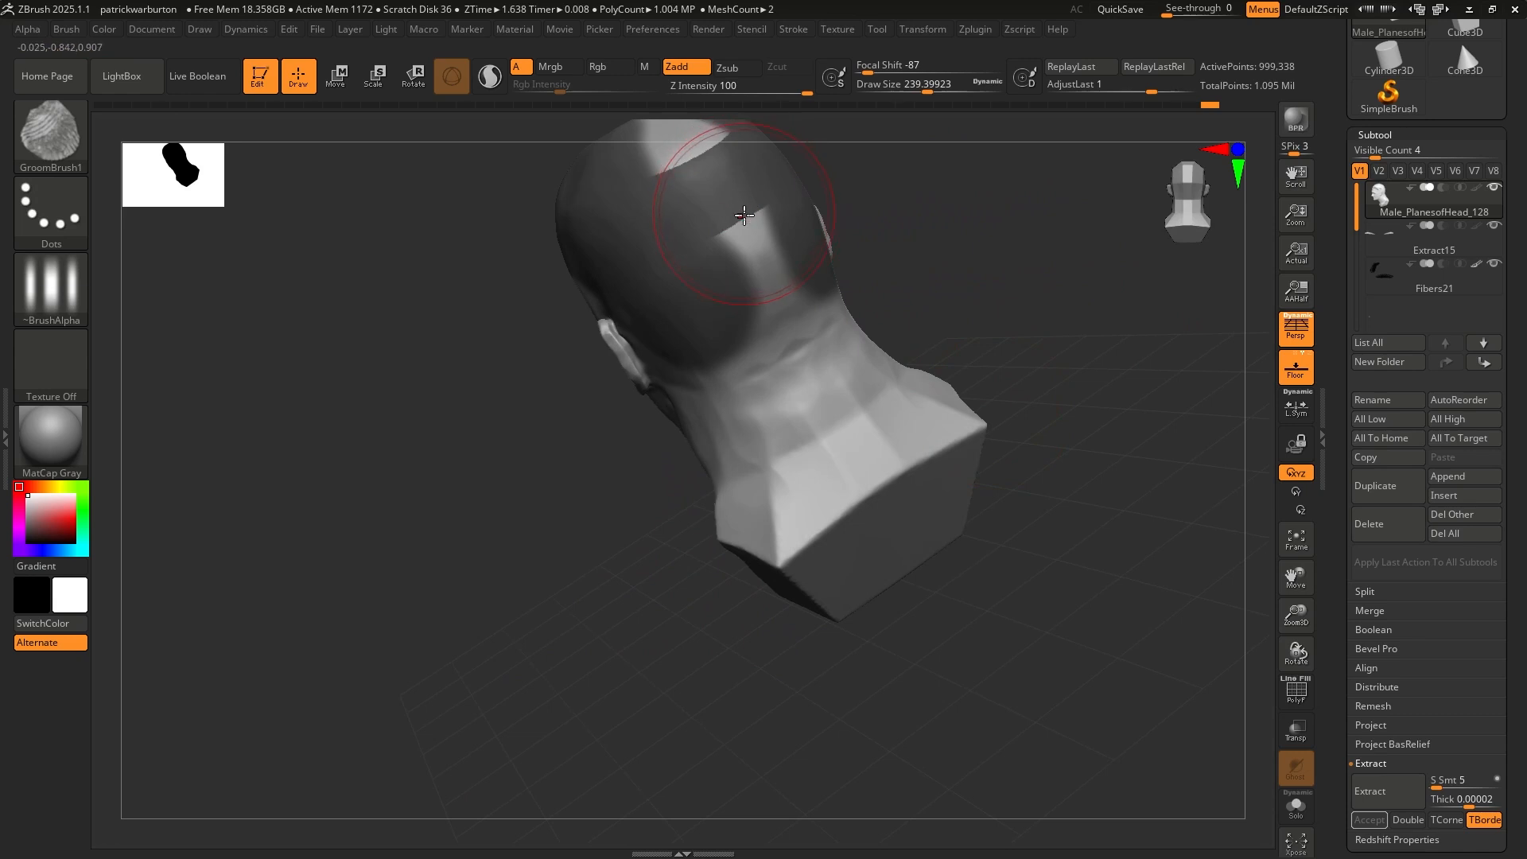
mouse_move(727, 212)
ctrl+mouse_down()
mouse_move(753, 266)
mouse_move(731, 296)
ctrl+mouse_up()
ctrl+drag(941, 235, 951, 249)
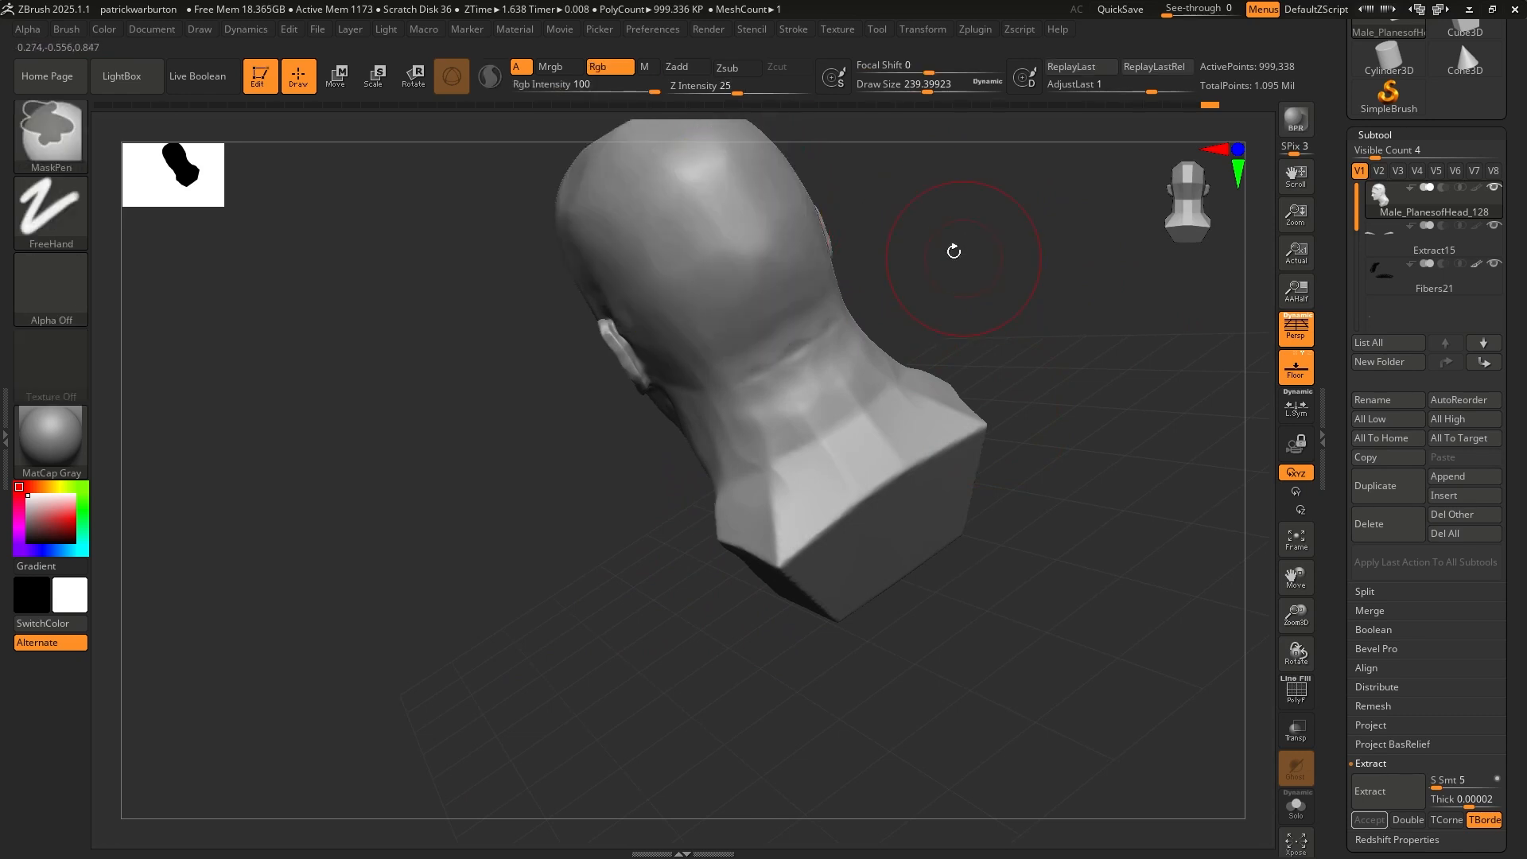
ctrl+click(931, 248)
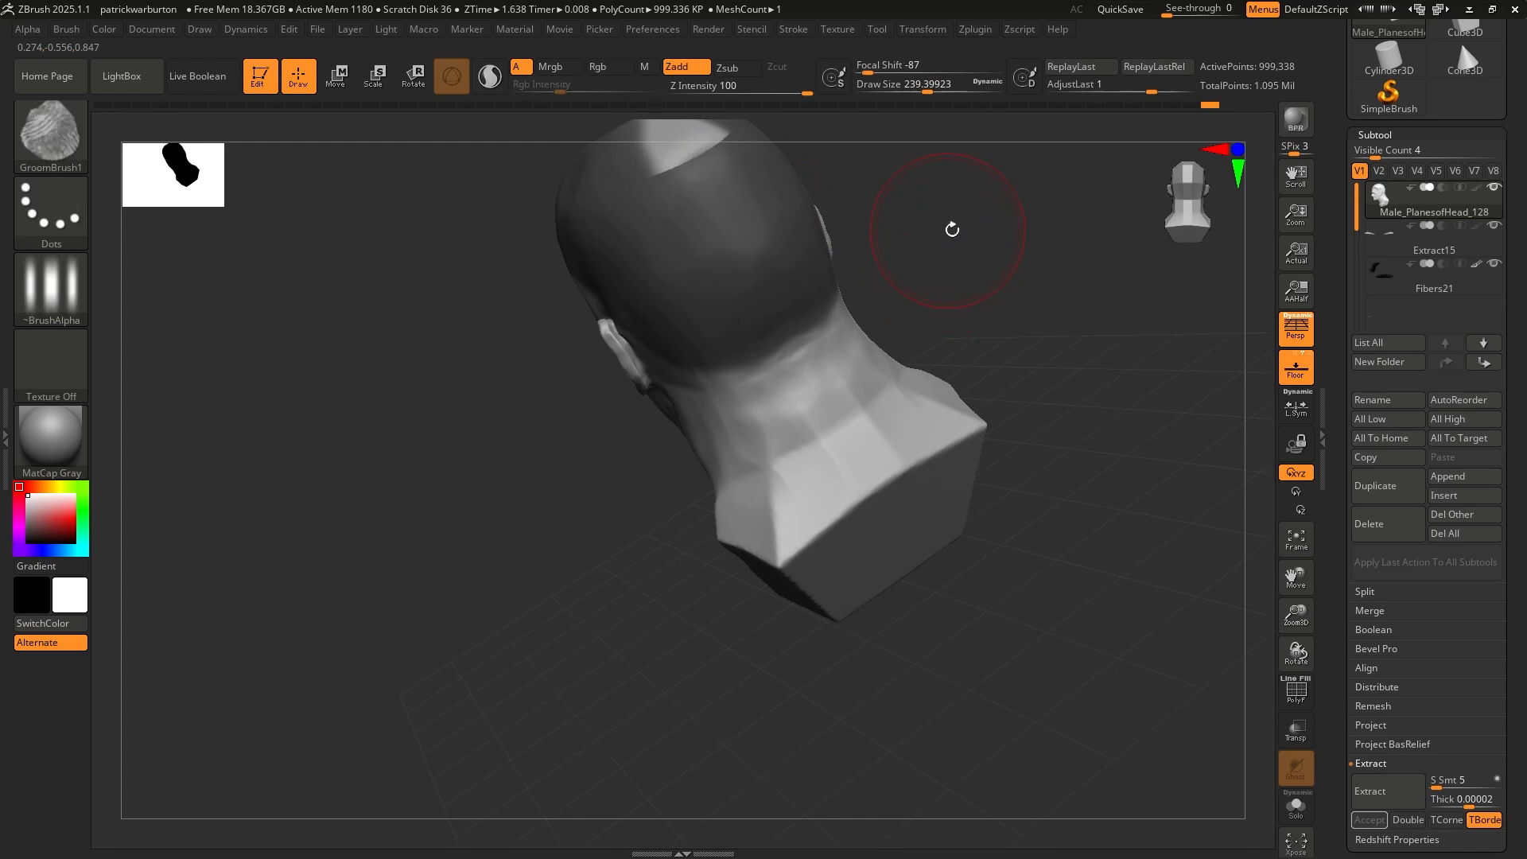
Fill the unmasked patch on the crown of the head with mask
drag(946, 227, 884, 341)
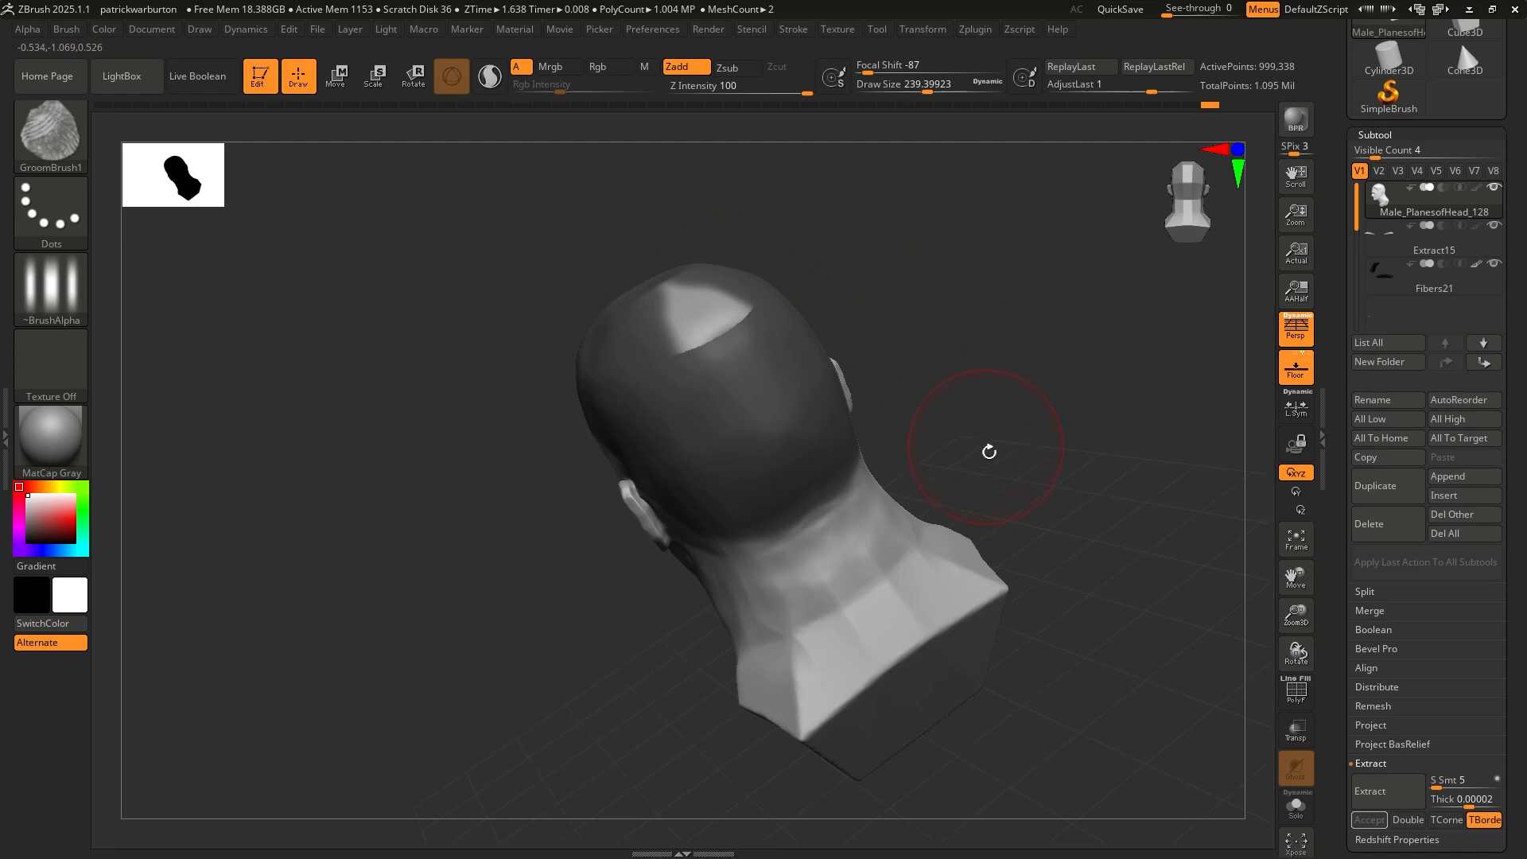
shift+drag(991, 470, 1070, 474)
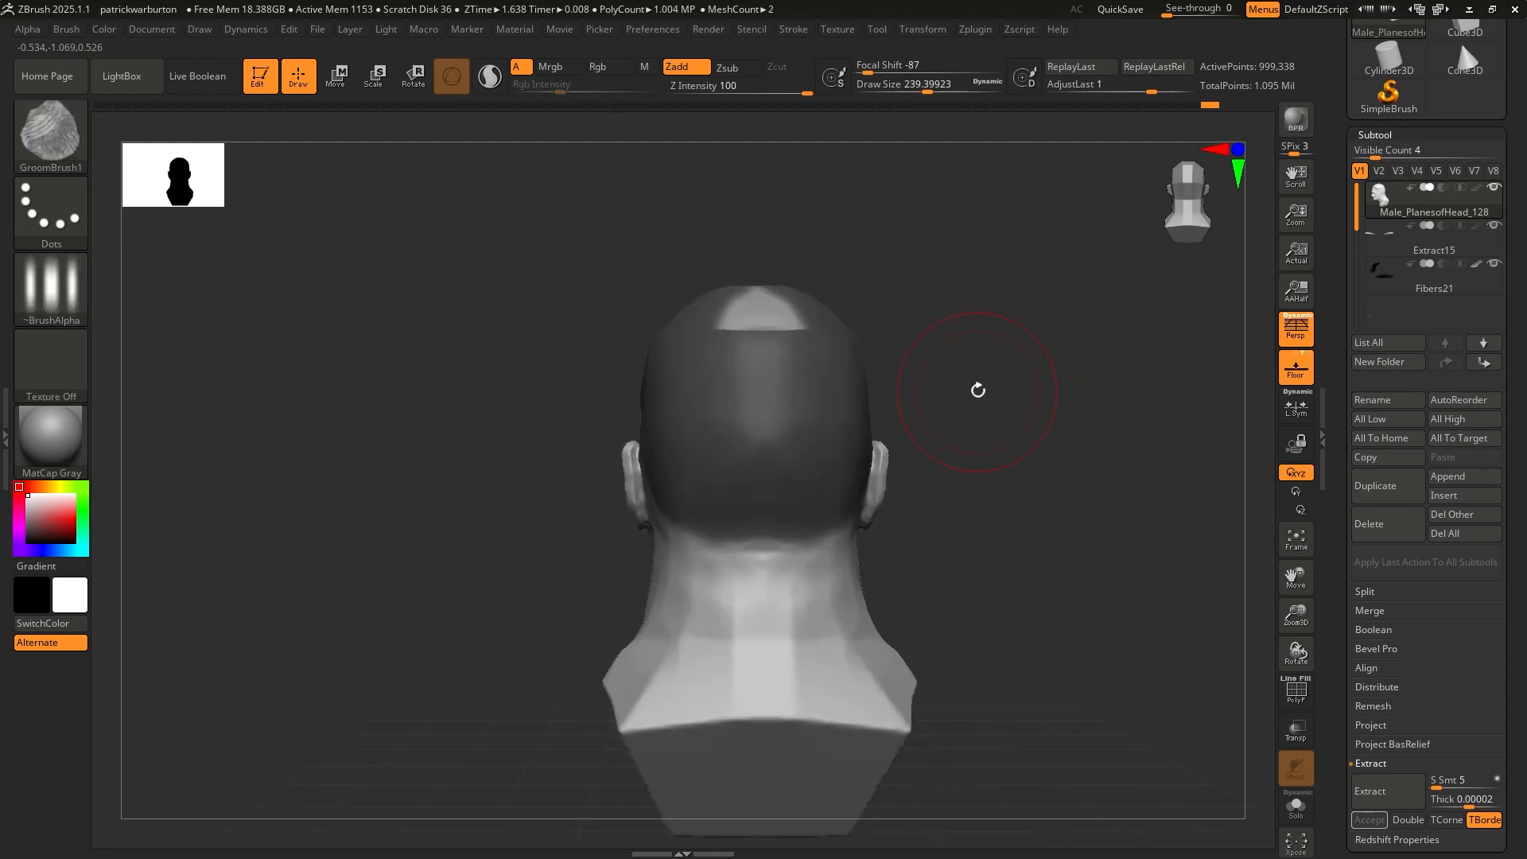
drag(965, 412, 1064, 481)
mouse_move(948, 413)
mouse_down()
mouse_move(964, 443)
mouse_move(955, 492)
mouse_move(913, 518)
mouse_up()
key(shift)
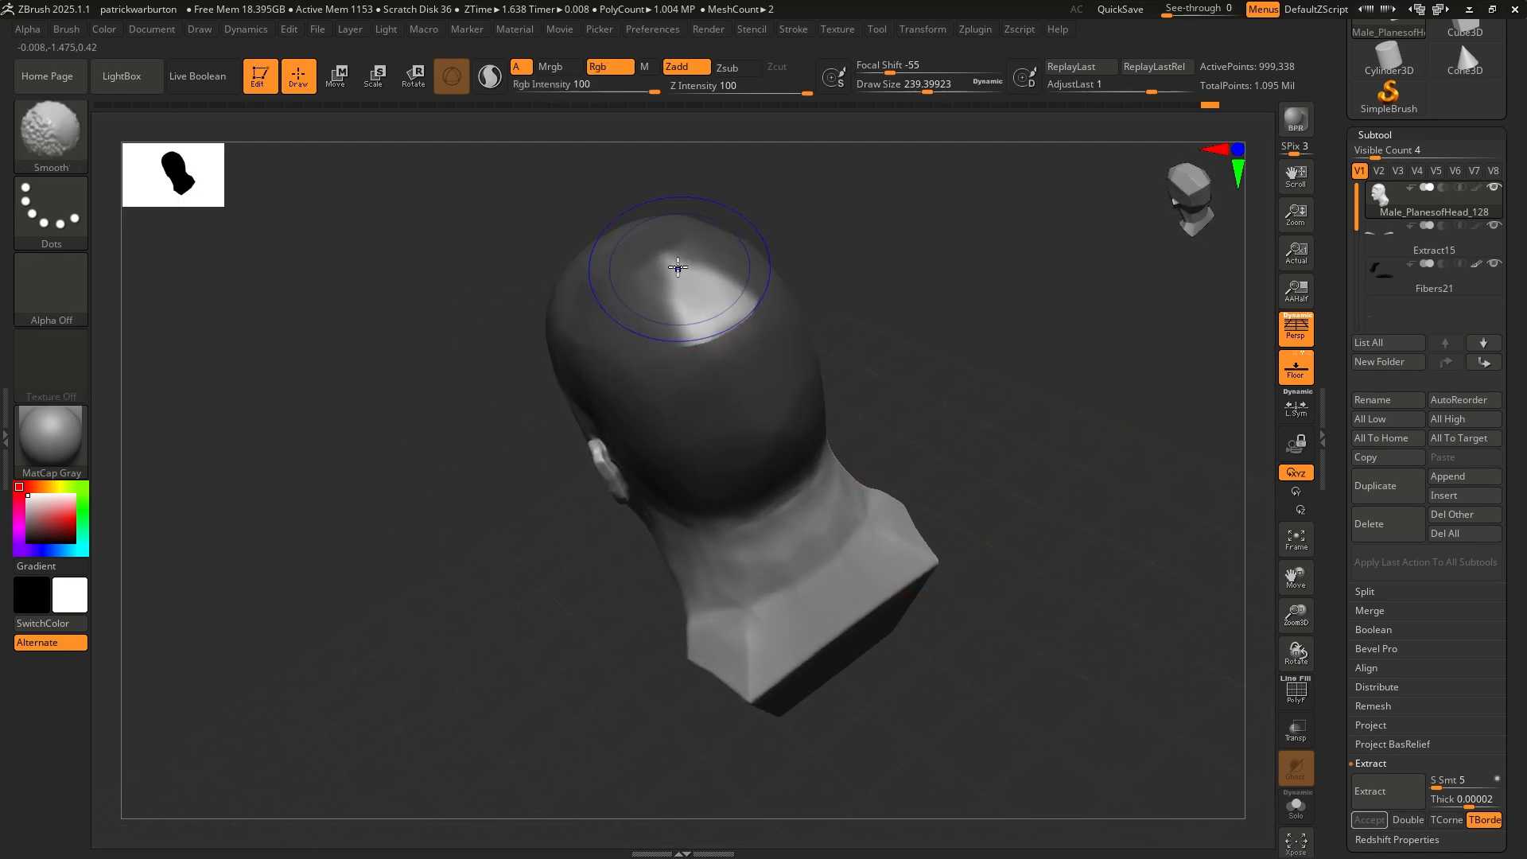
mouse_move(671, 266)
ctrl+mouse_down()
mouse_move(704, 336)
mouse_move(724, 335)
ctrl+mouse_up()
Set the draw size to 115.86058 and extend the scalp mask over the temple, above the ear and toward the nape
drag(979, 364, 886, 396)
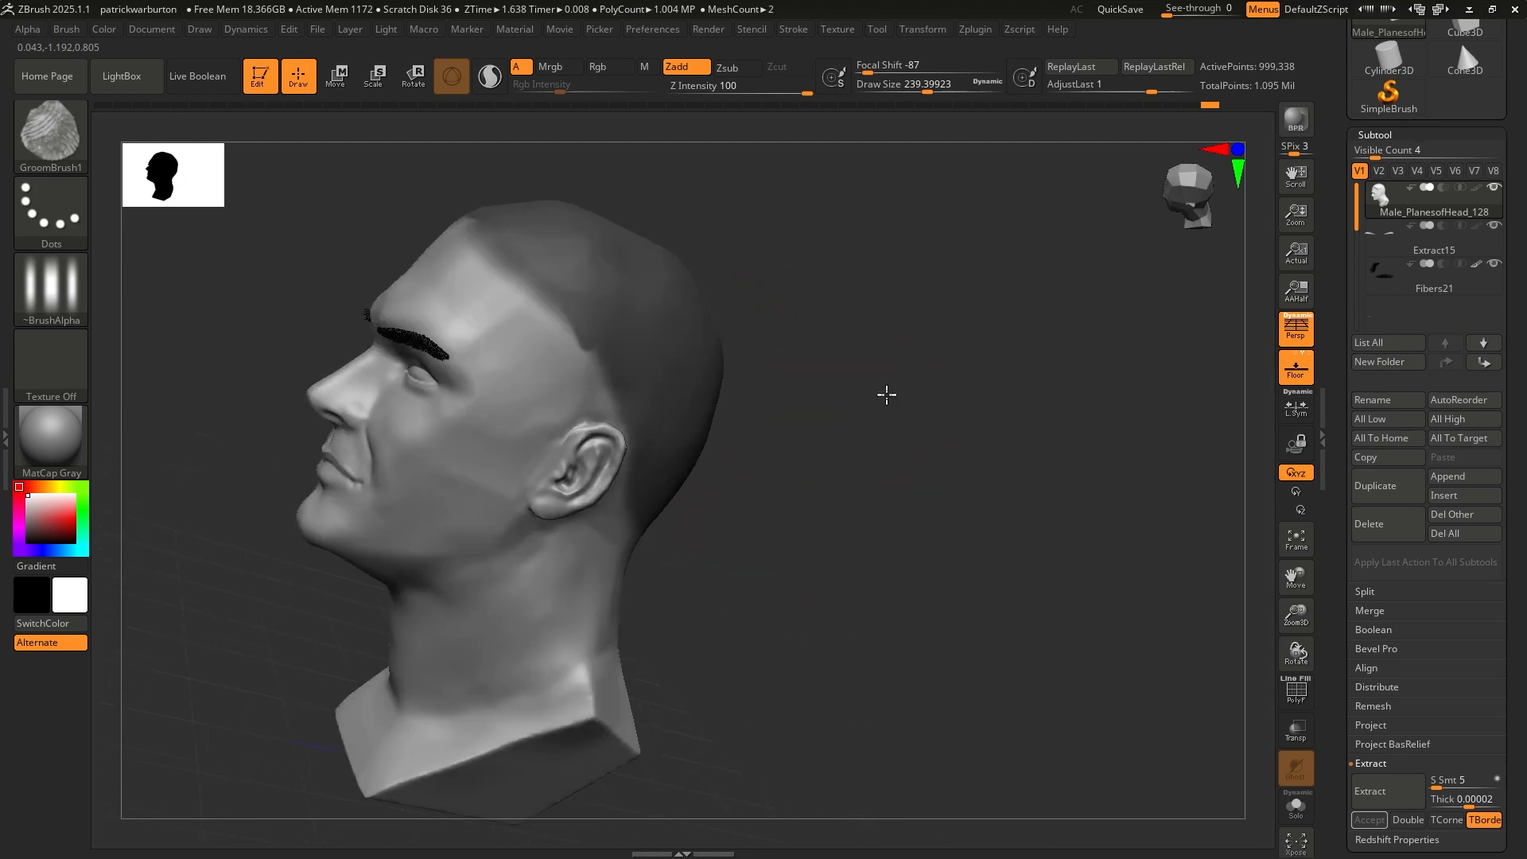
key(s)
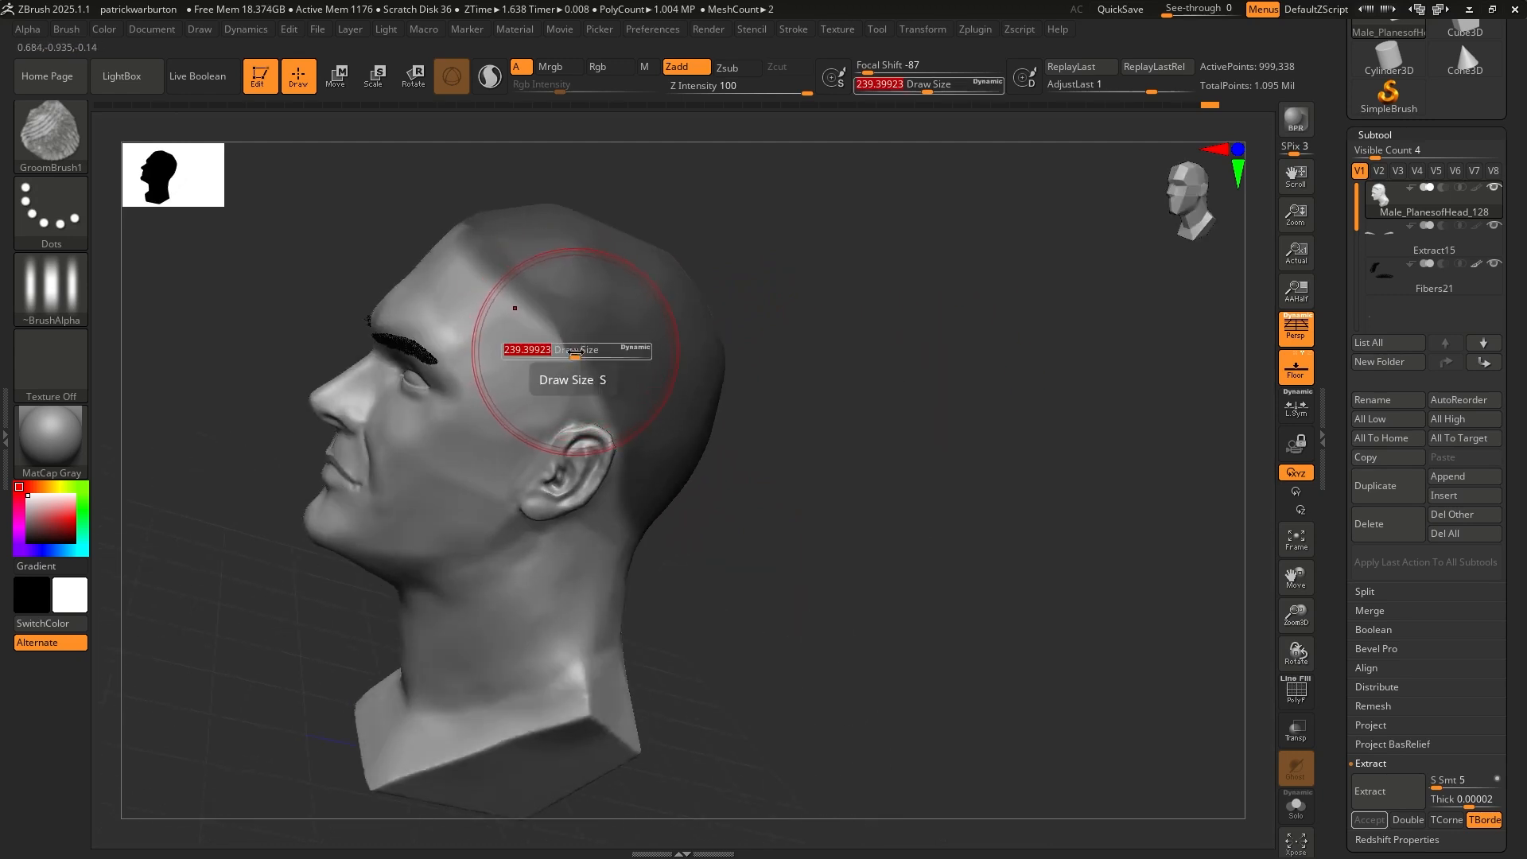
drag(575, 353, 555, 354)
drag(927, 484, 898, 471)
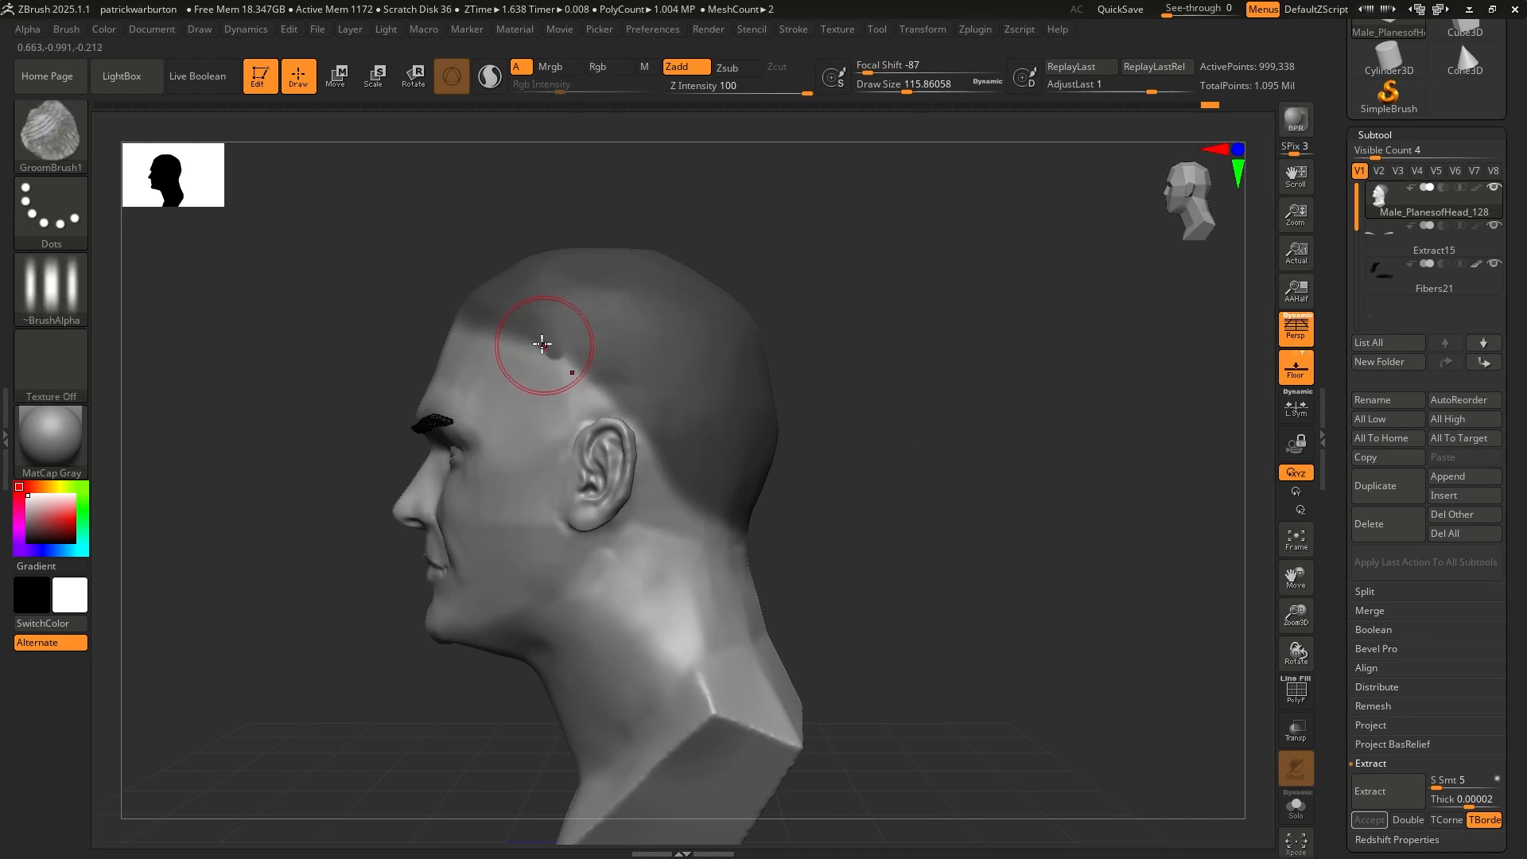
mouse_move(539, 345)
mouse_down()
mouse_move(564, 392)
mouse_move(599, 382)
mouse_move(706, 498)
mouse_move(732, 497)
mouse_up()
key(ctrl+z)
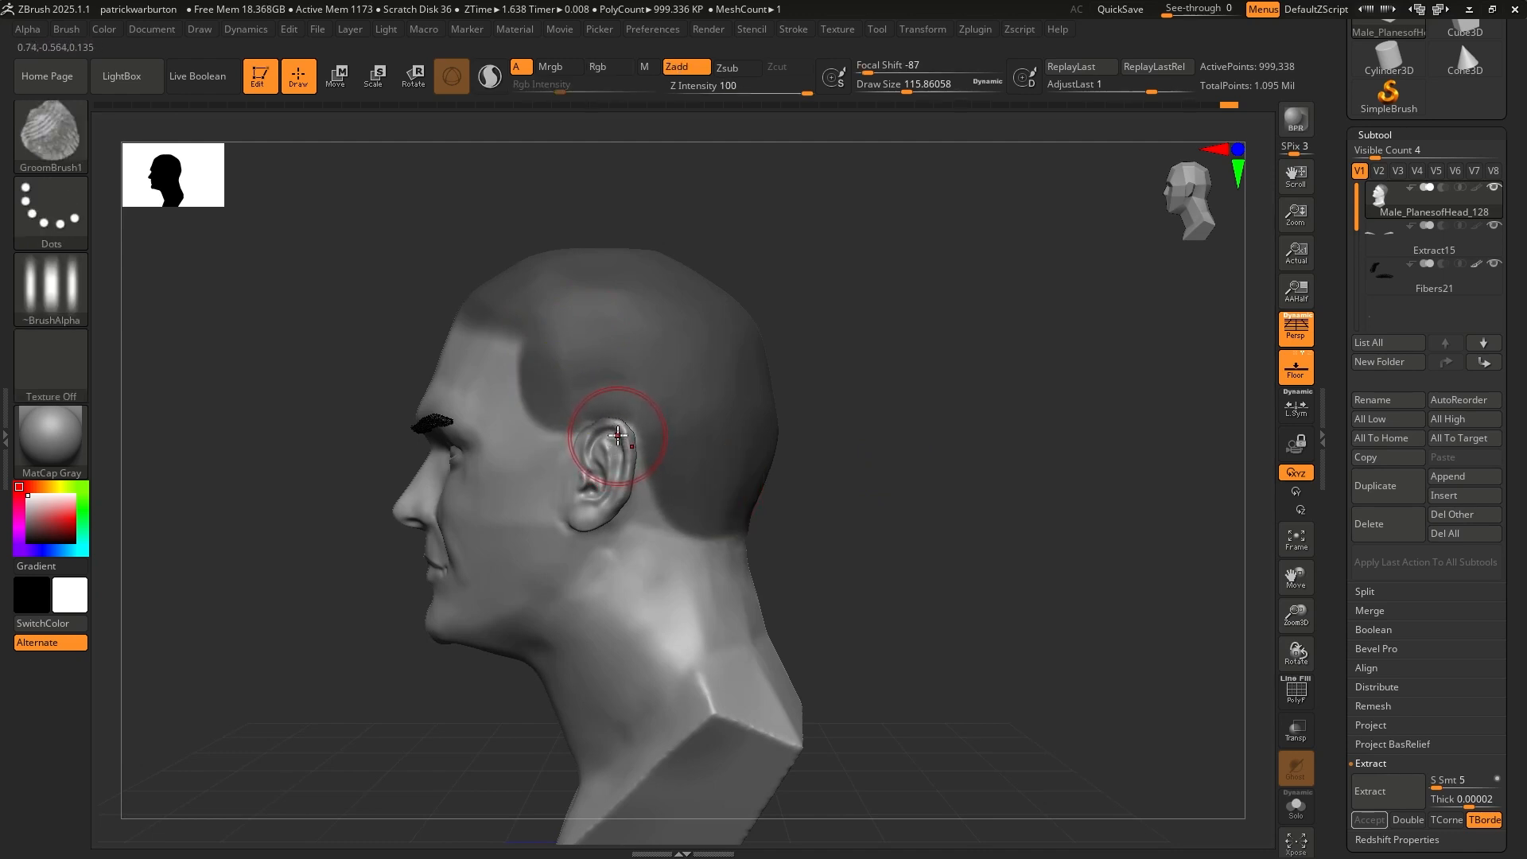
Set the draw size to 51.18757 and refine the scalp mask closely around and behind the ear
key(s)
drag(622, 436, 613, 437)
key(ctrl)
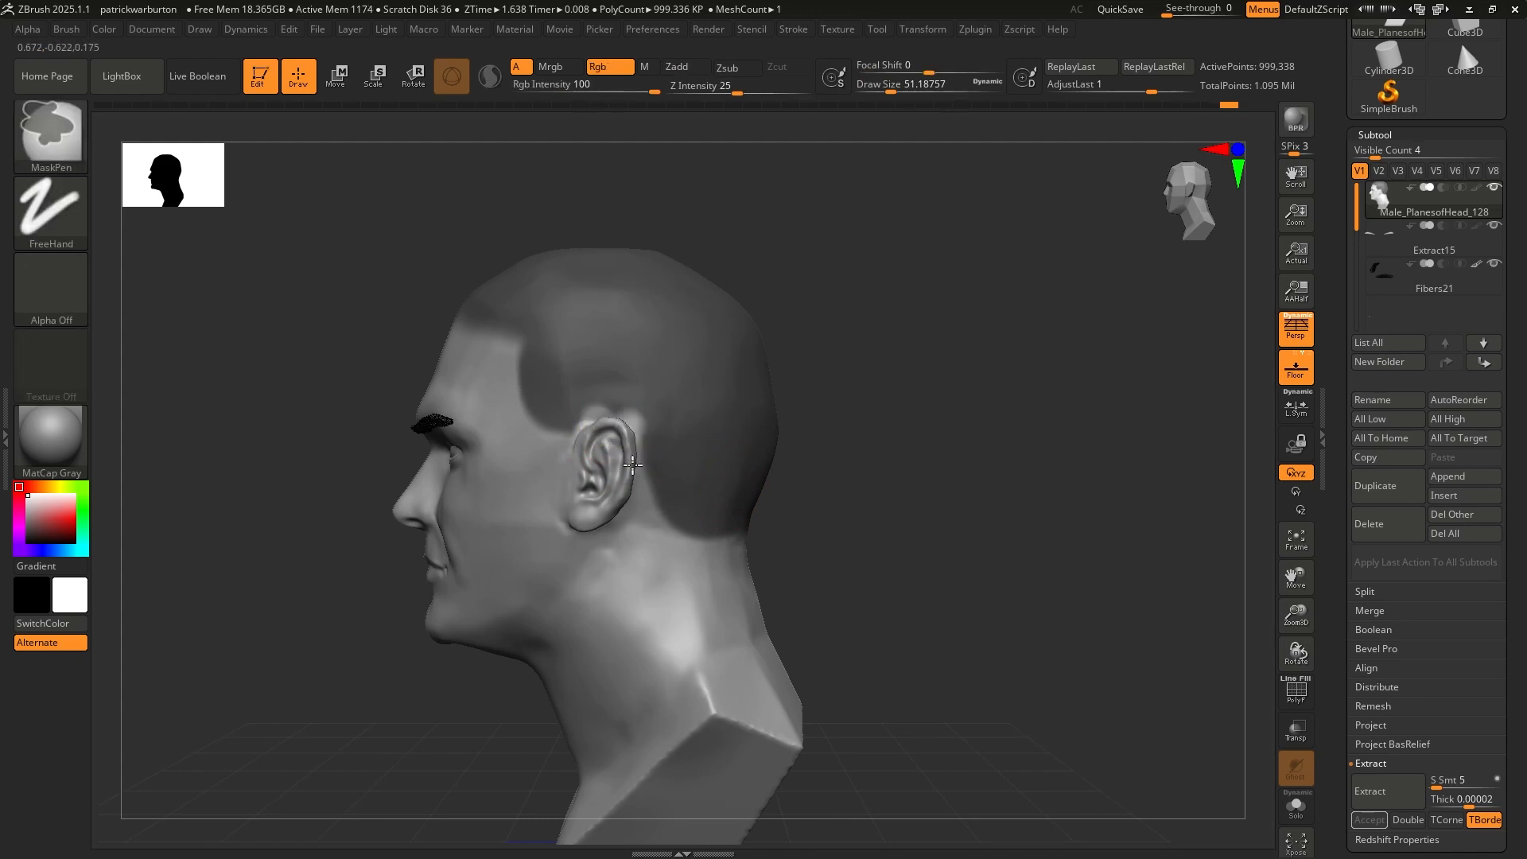
Set the draw size to 36.93311 and shape the mask along the temple hairline and sideburn to match the reference photos
mouse_move(845, 443)
mouse_down()
mouse_move(899, 446)
mouse_move(827, 464)
mouse_up()
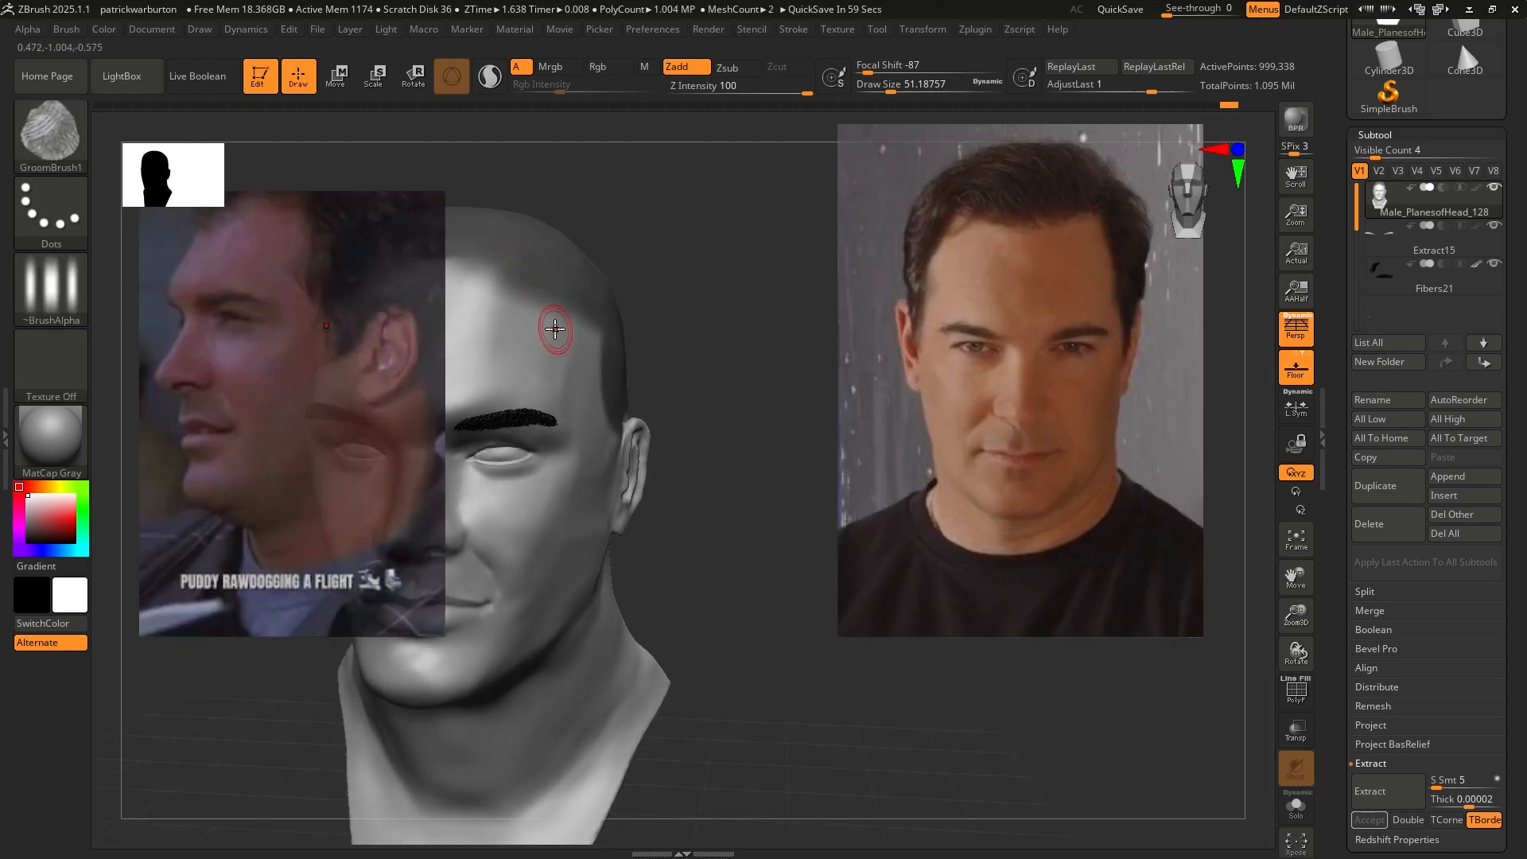
drag(771, 610, 723, 577)
key(ctrl)
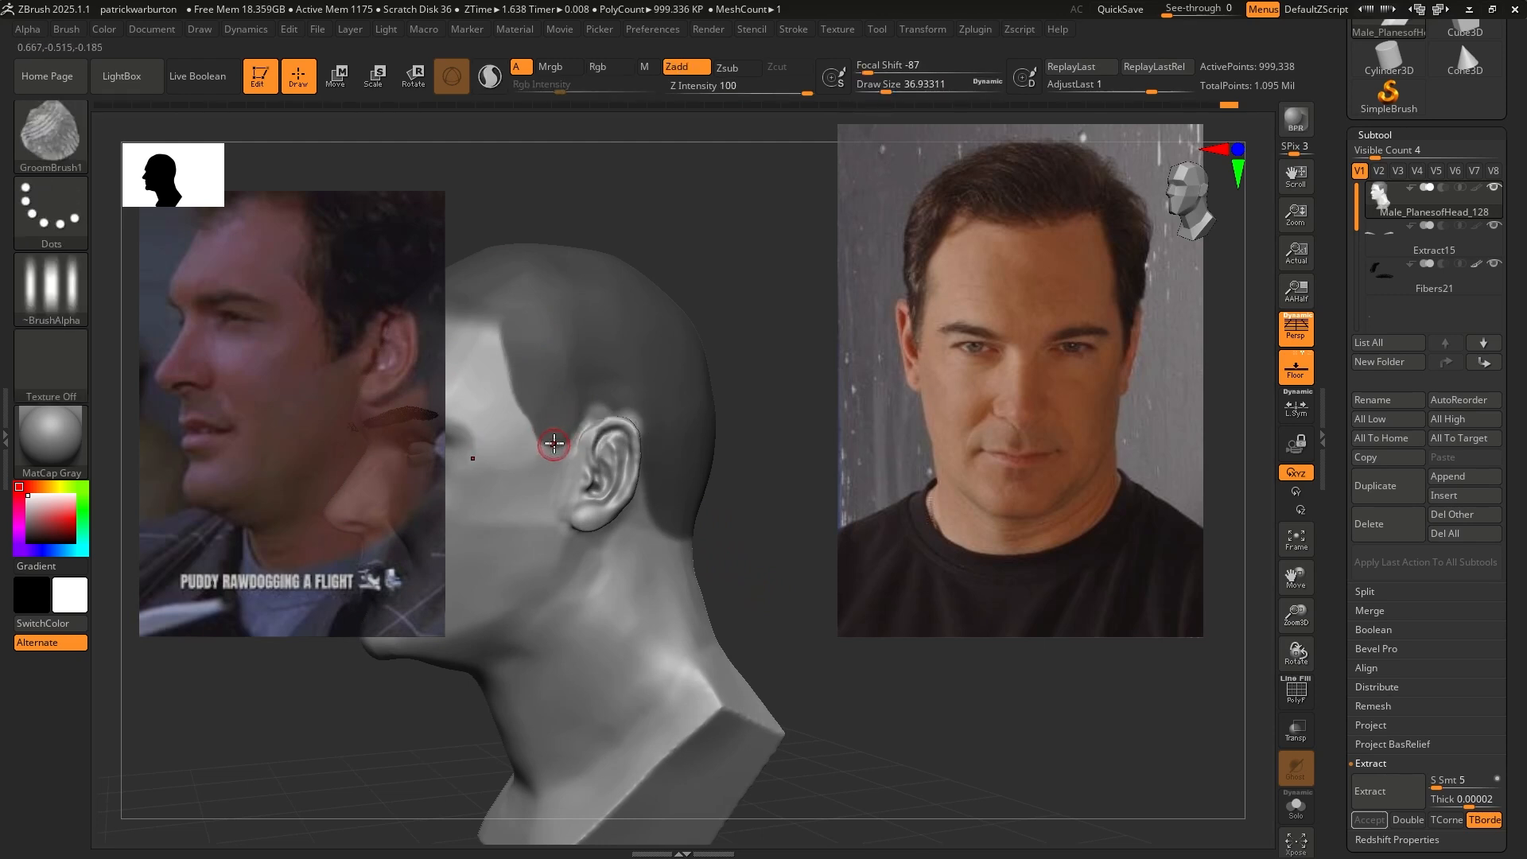
key(ctrl)
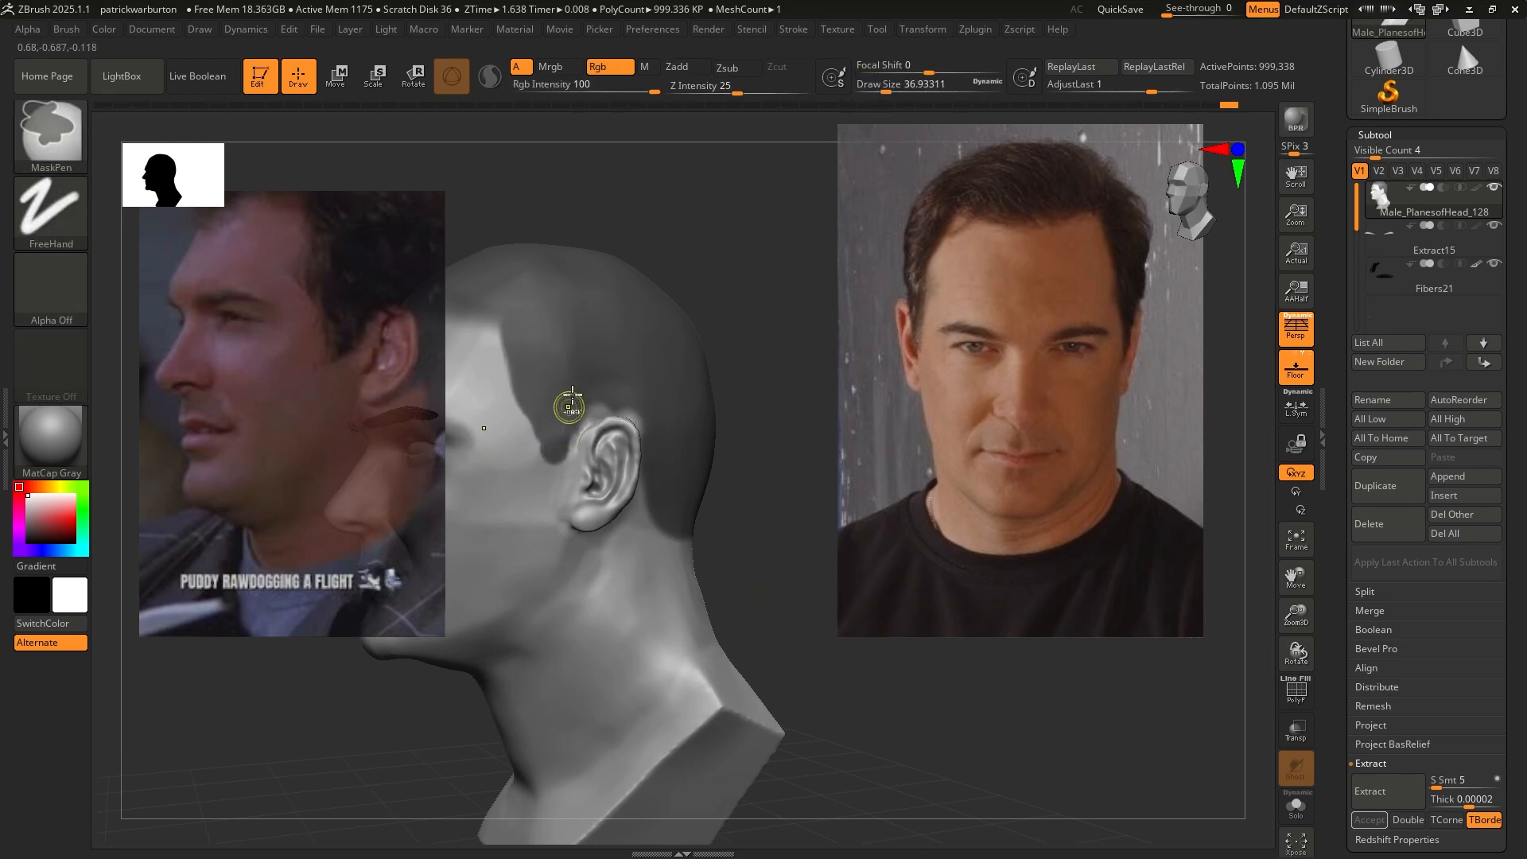
key(ctrl)
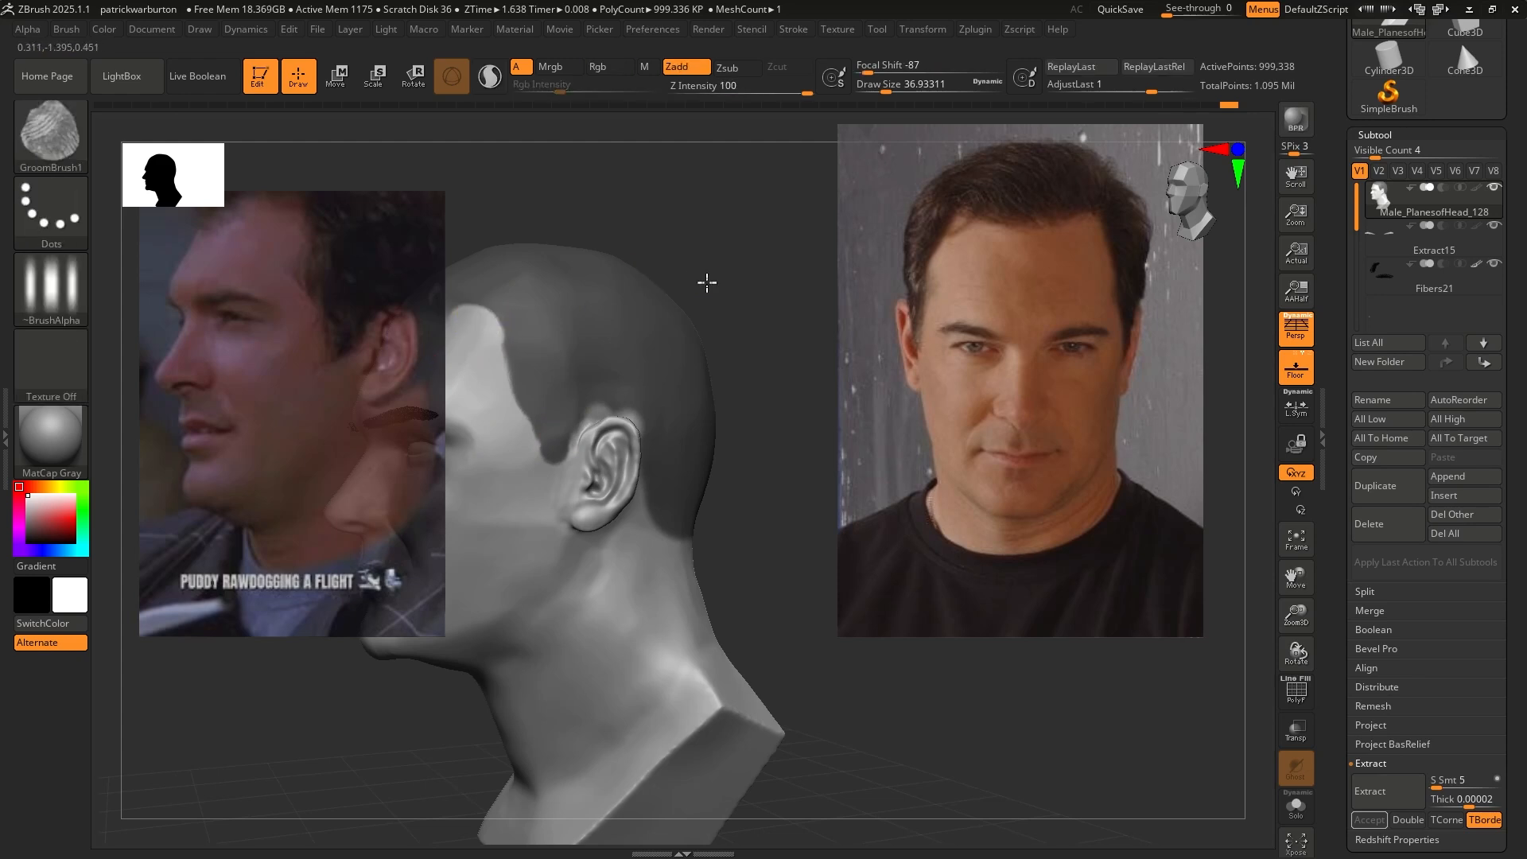
Undo the stray groom stroke on the forehead and refine the mask edge along the front hairline
drag(705, 283, 707, 315)
drag(689, 427, 787, 440)
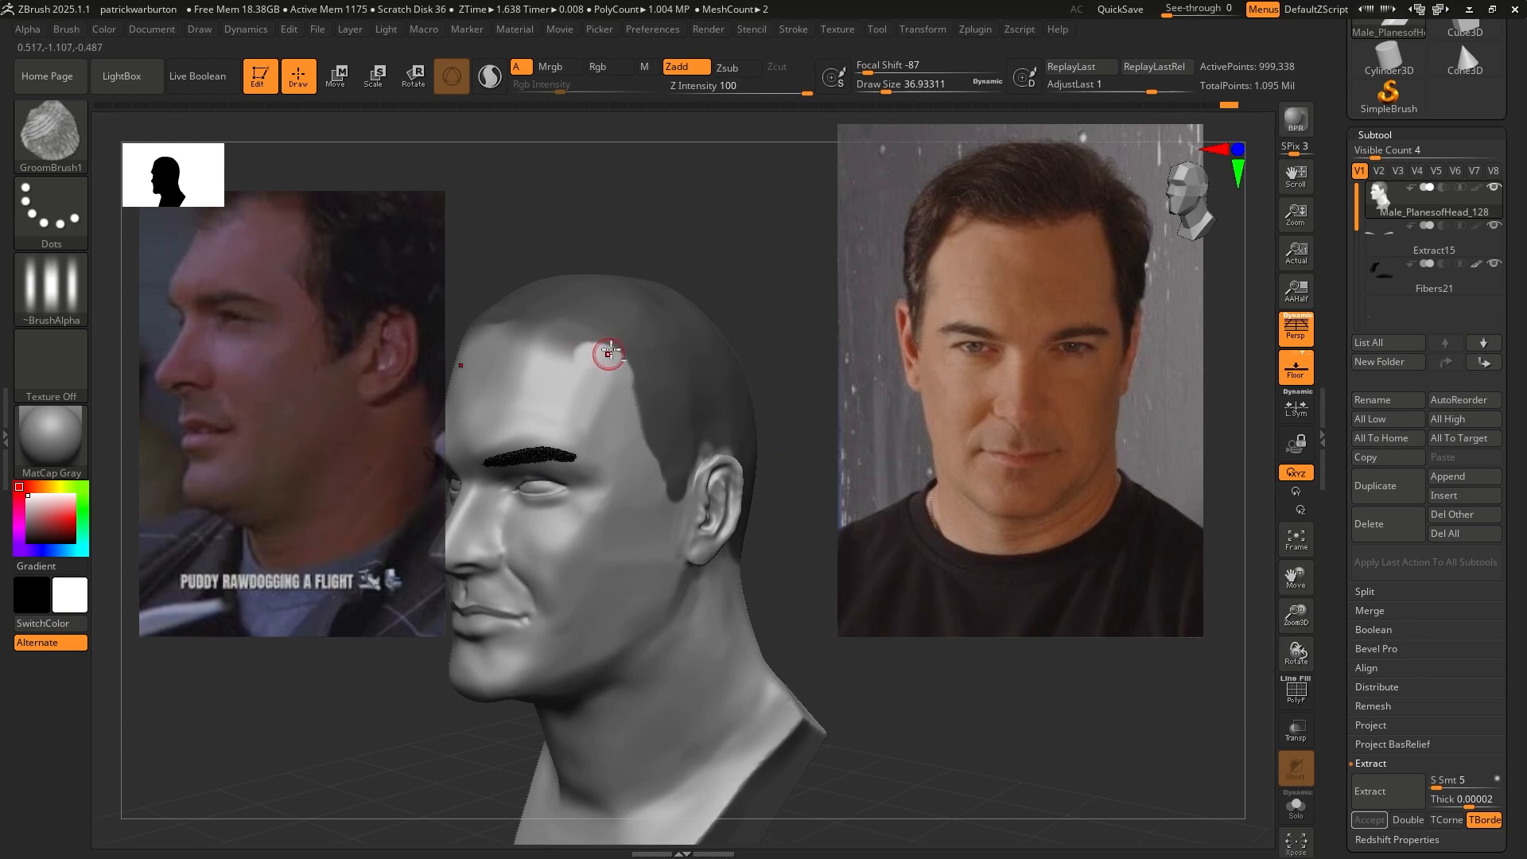
drag(593, 348, 520, 347)
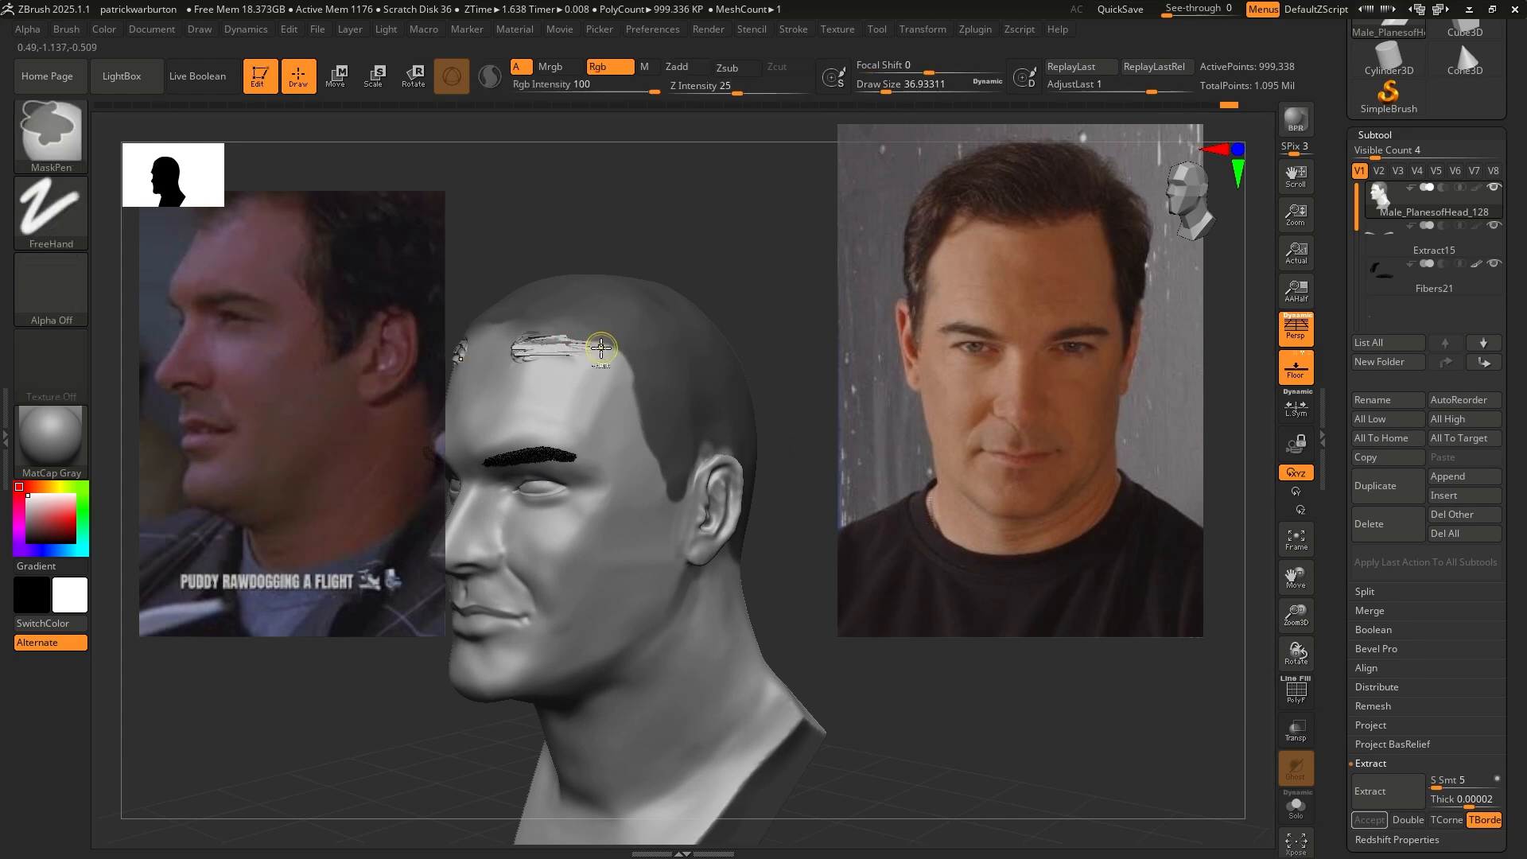
key(ctrl+z)
key(ctrl)
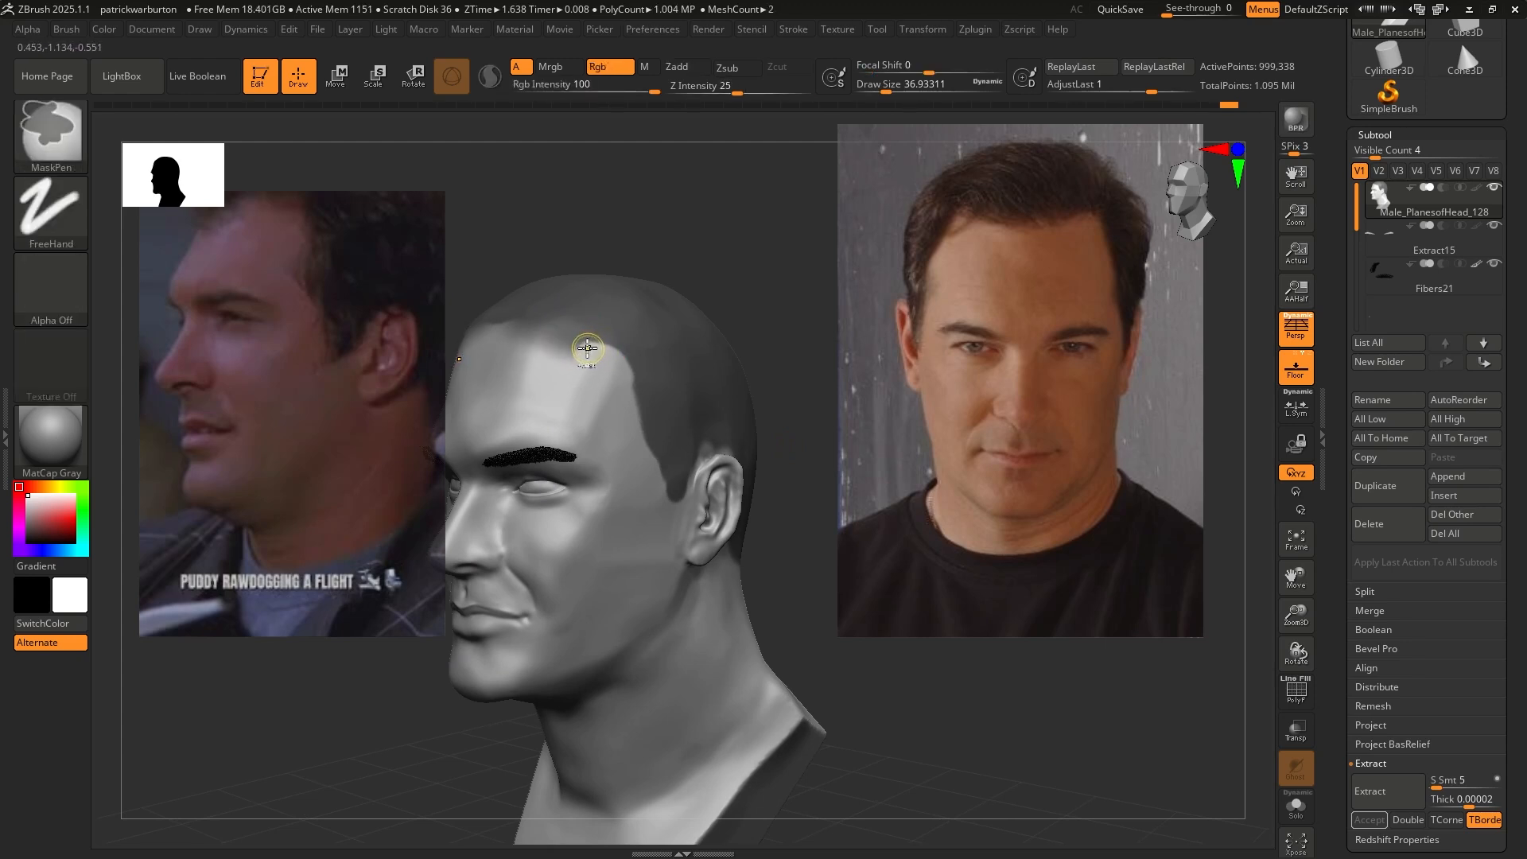
mouse_move(587, 347)
ctrl+mouse_down()
mouse_move(566, 345)
mouse_move(617, 365)
mouse_move(558, 342)
mouse_move(569, 336)
ctrl+mouse_up()
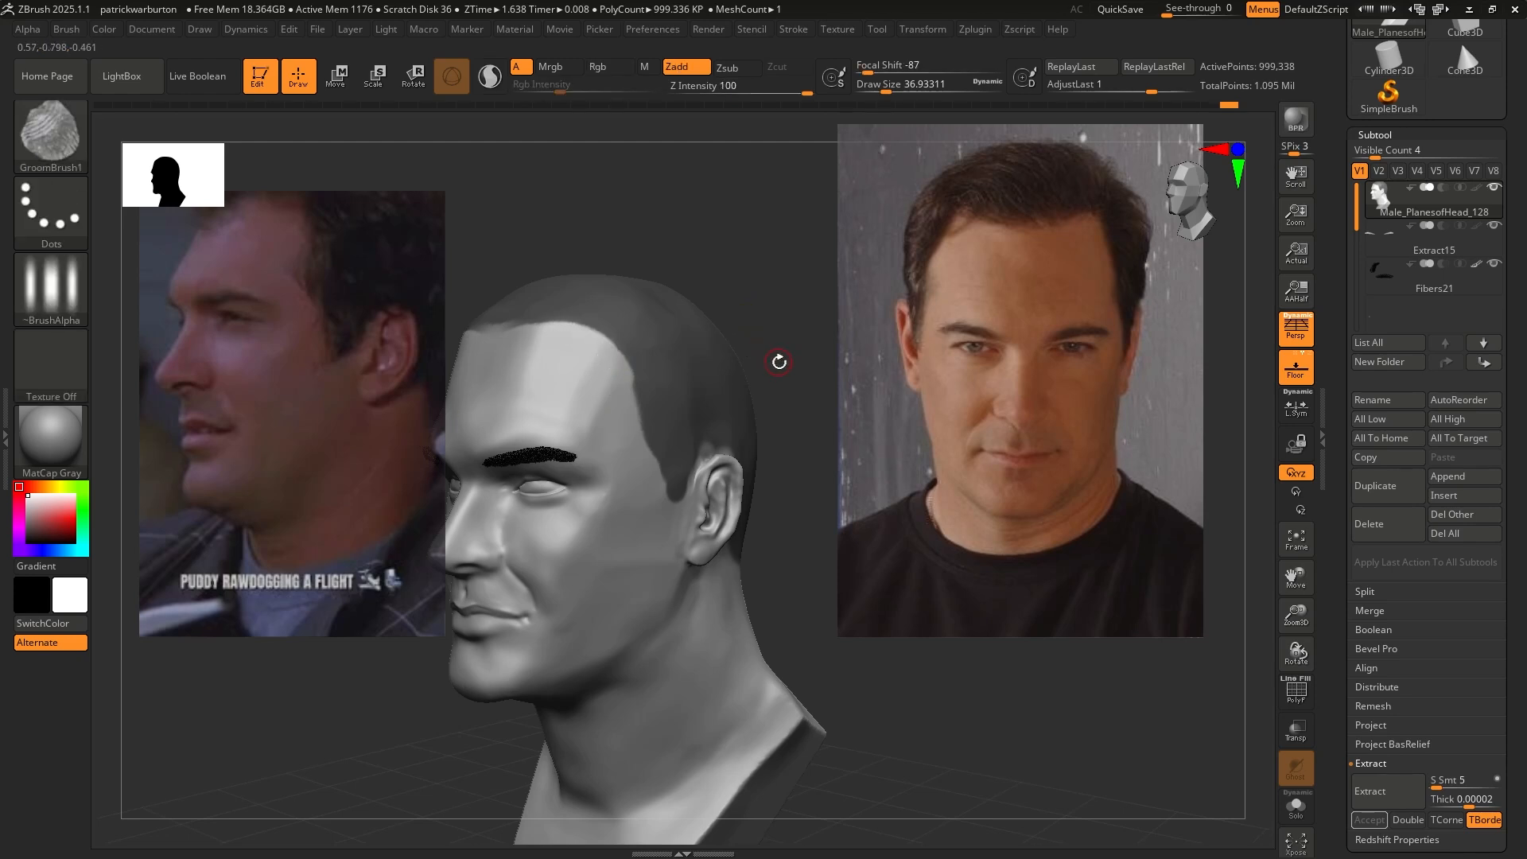
Generate a FiberMesh preview on the masked scalp area of the head
mouse_move(777, 358)
mouse_down()
mouse_move(797, 367)
mouse_move(777, 378)
mouse_up()
drag(719, 538, 759, 530)
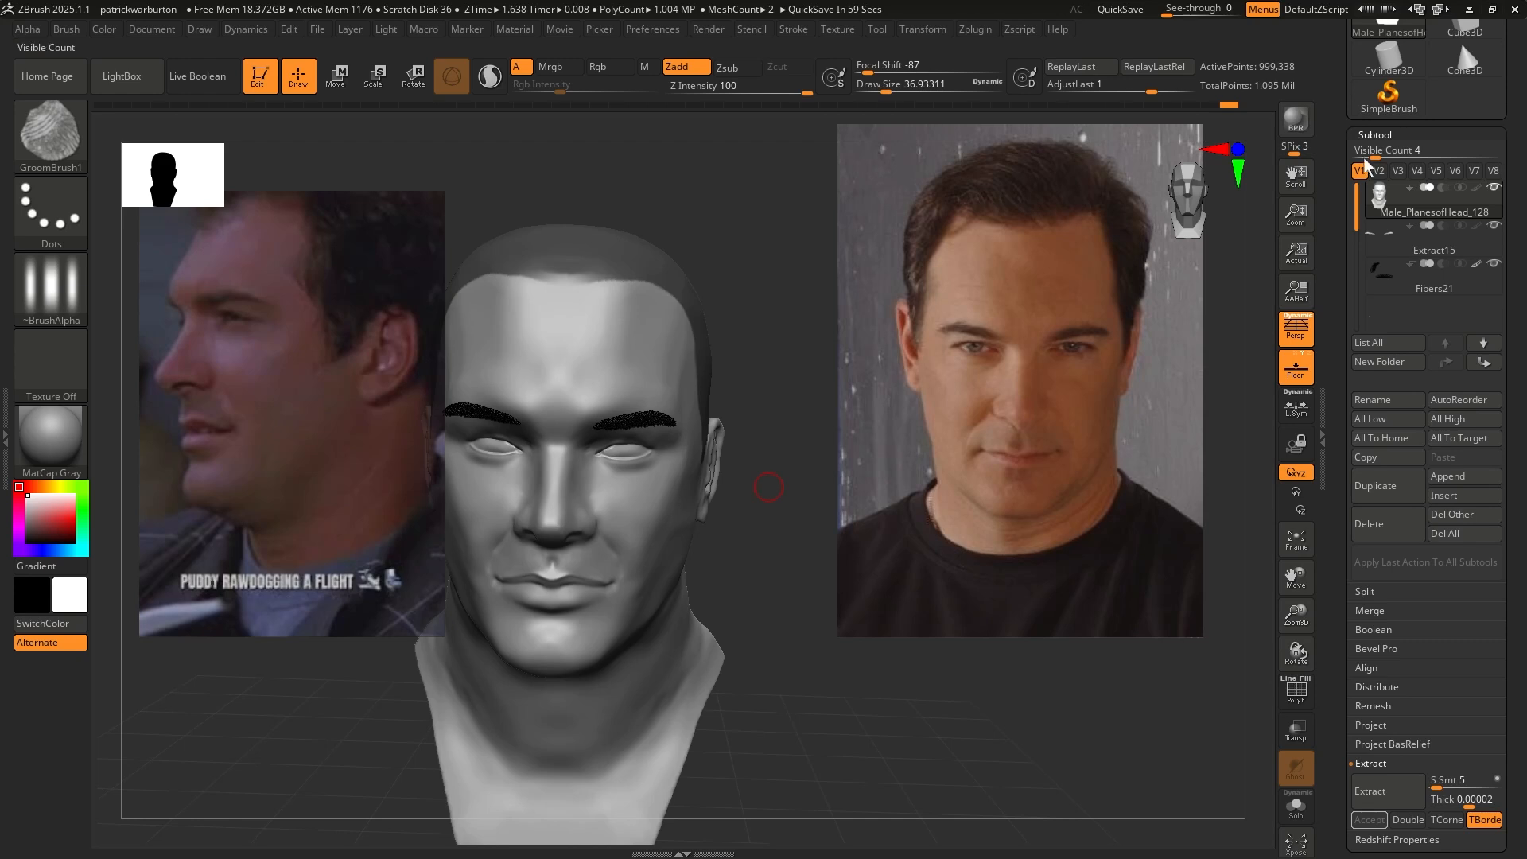
click(1374, 135)
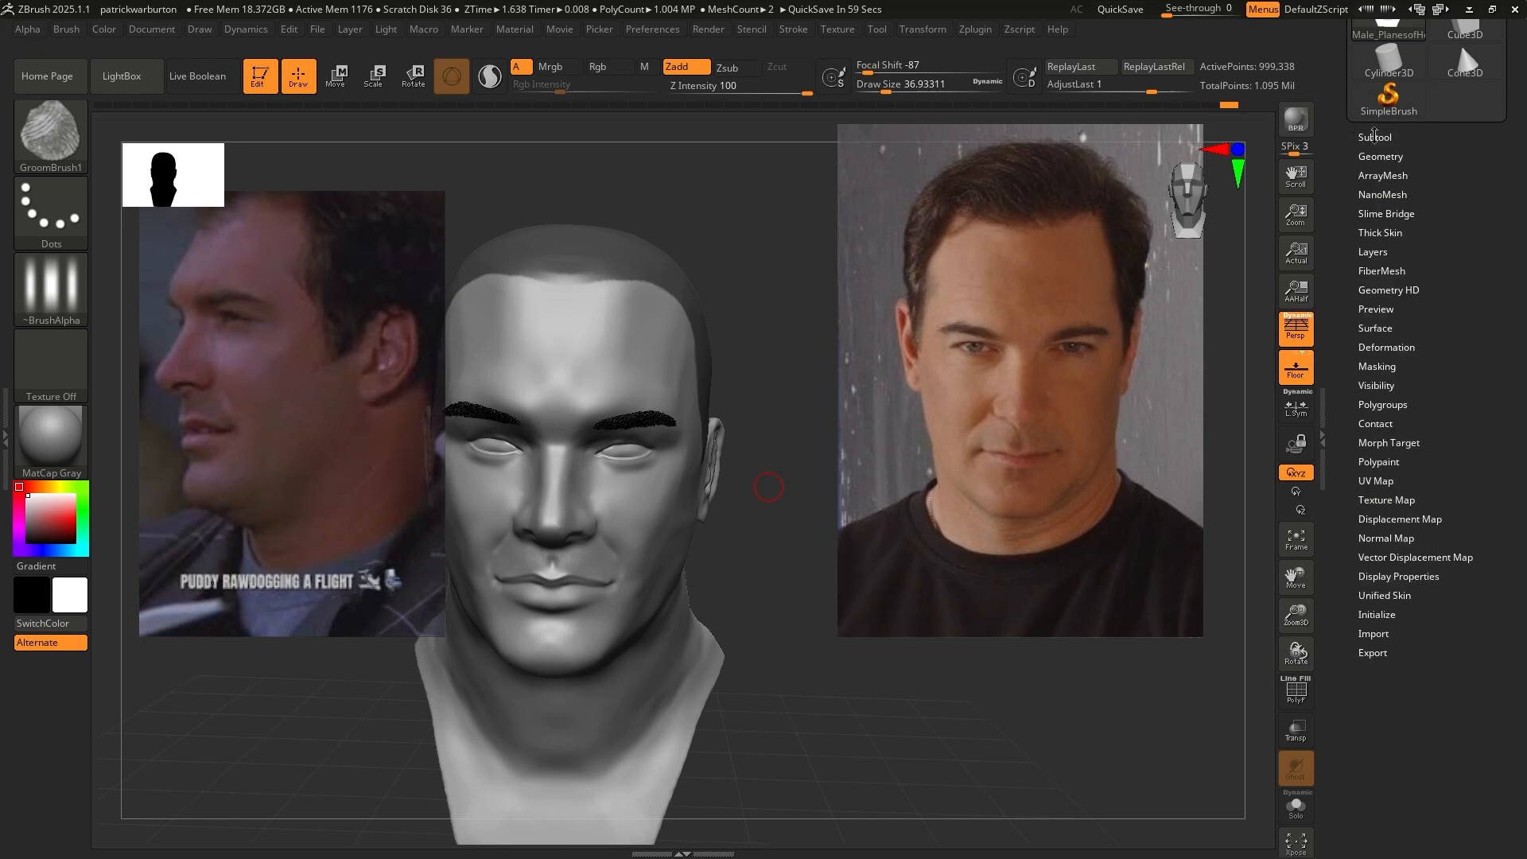
click(1385, 272)
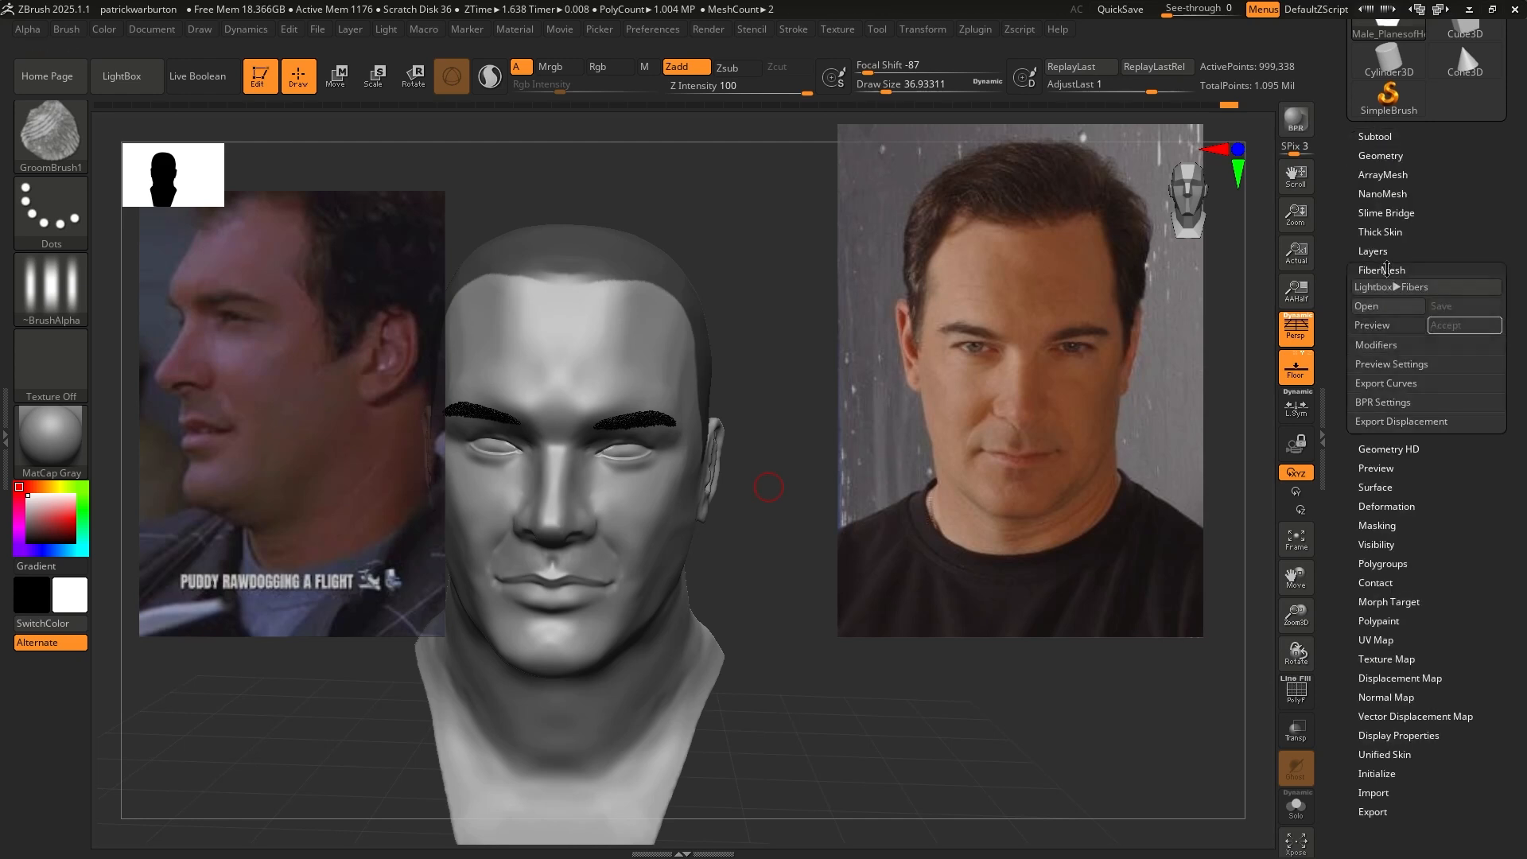
click(1386, 137)
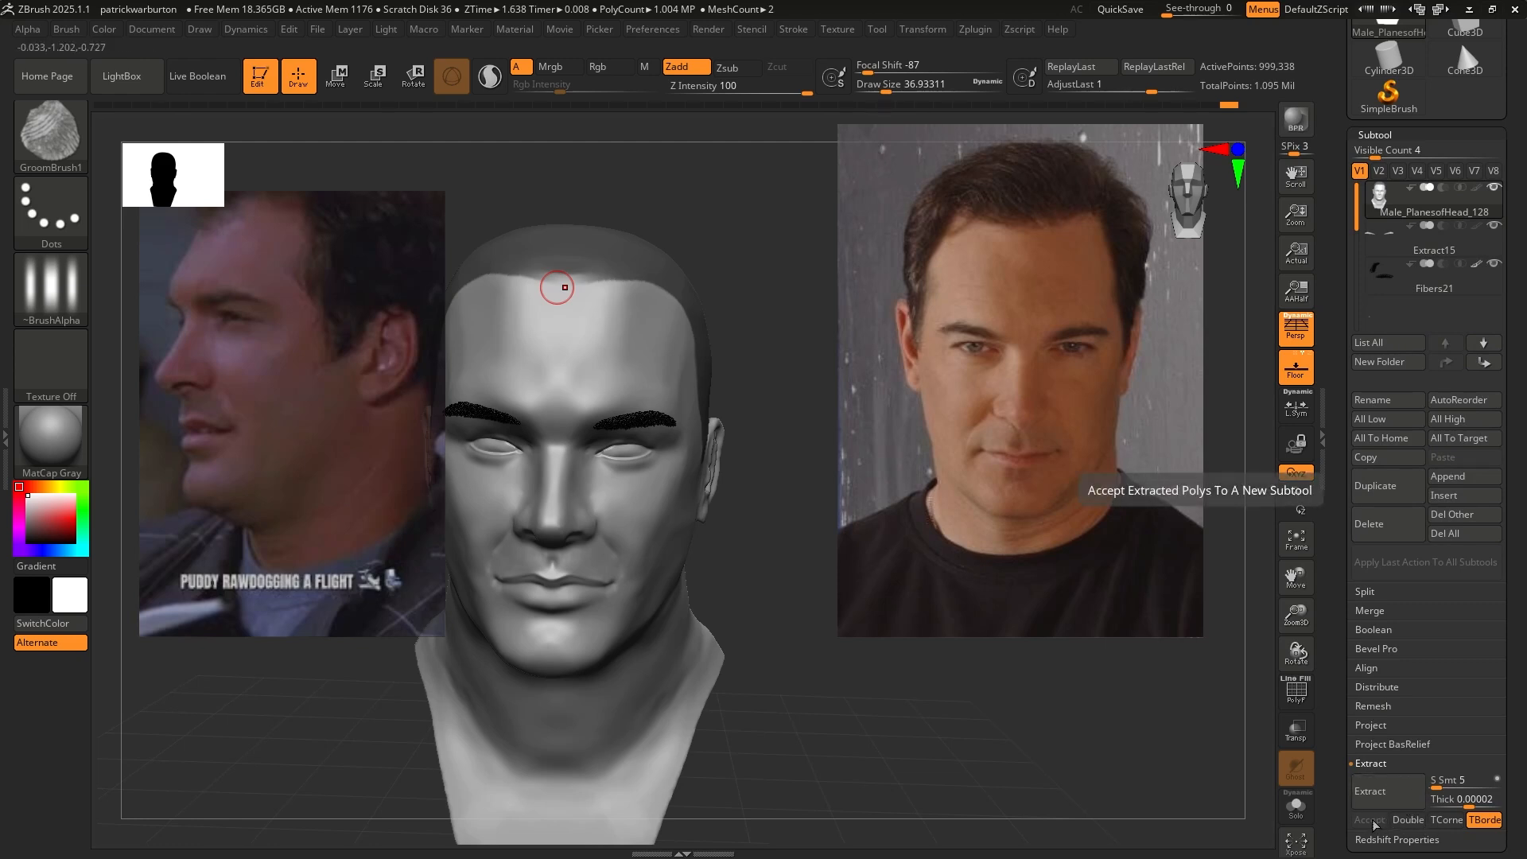
click(1377, 132)
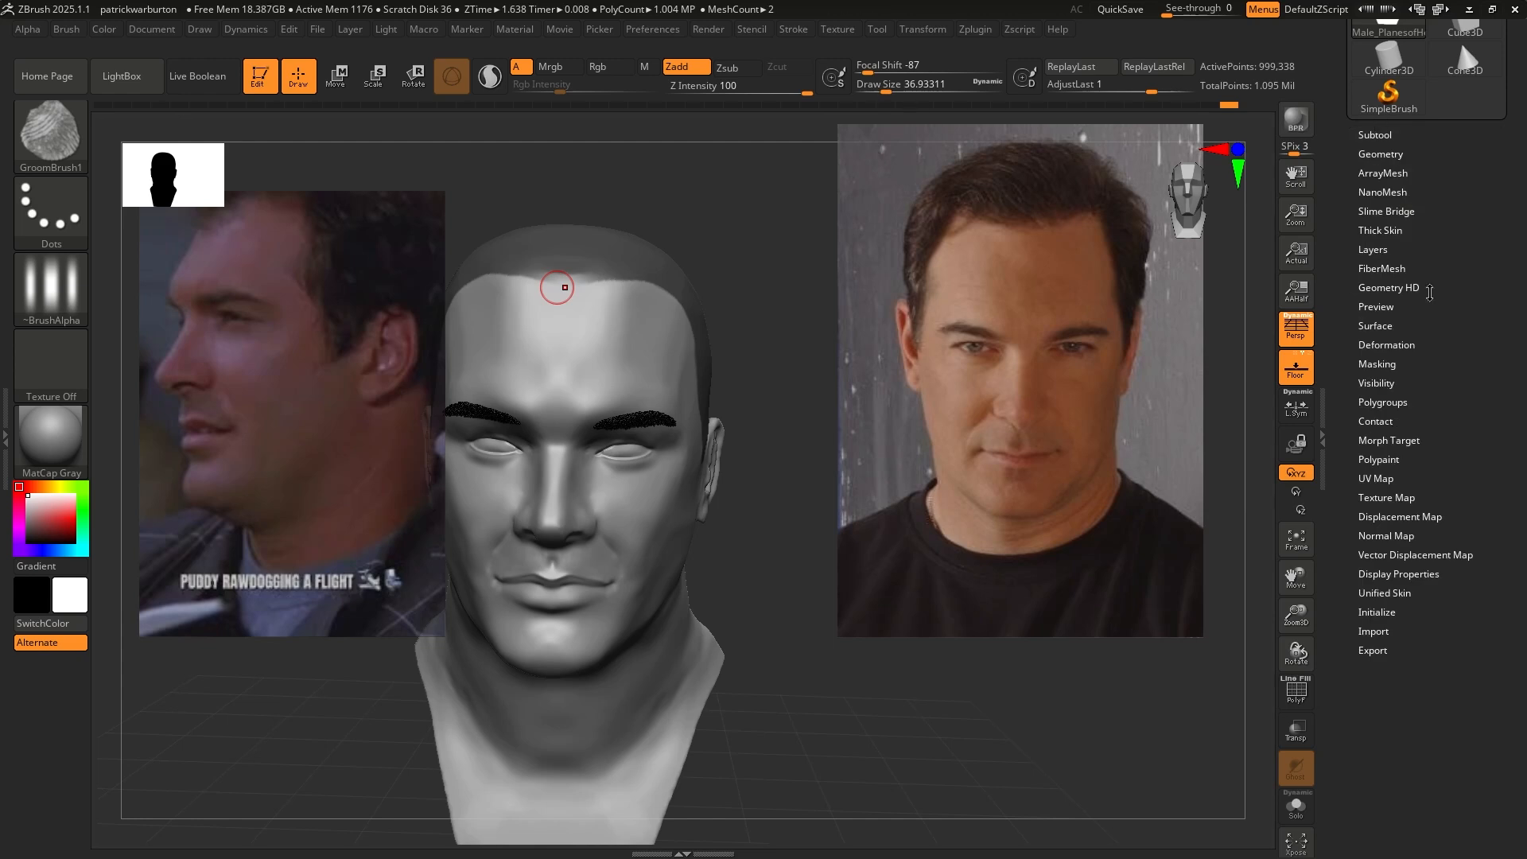
click(1384, 268)
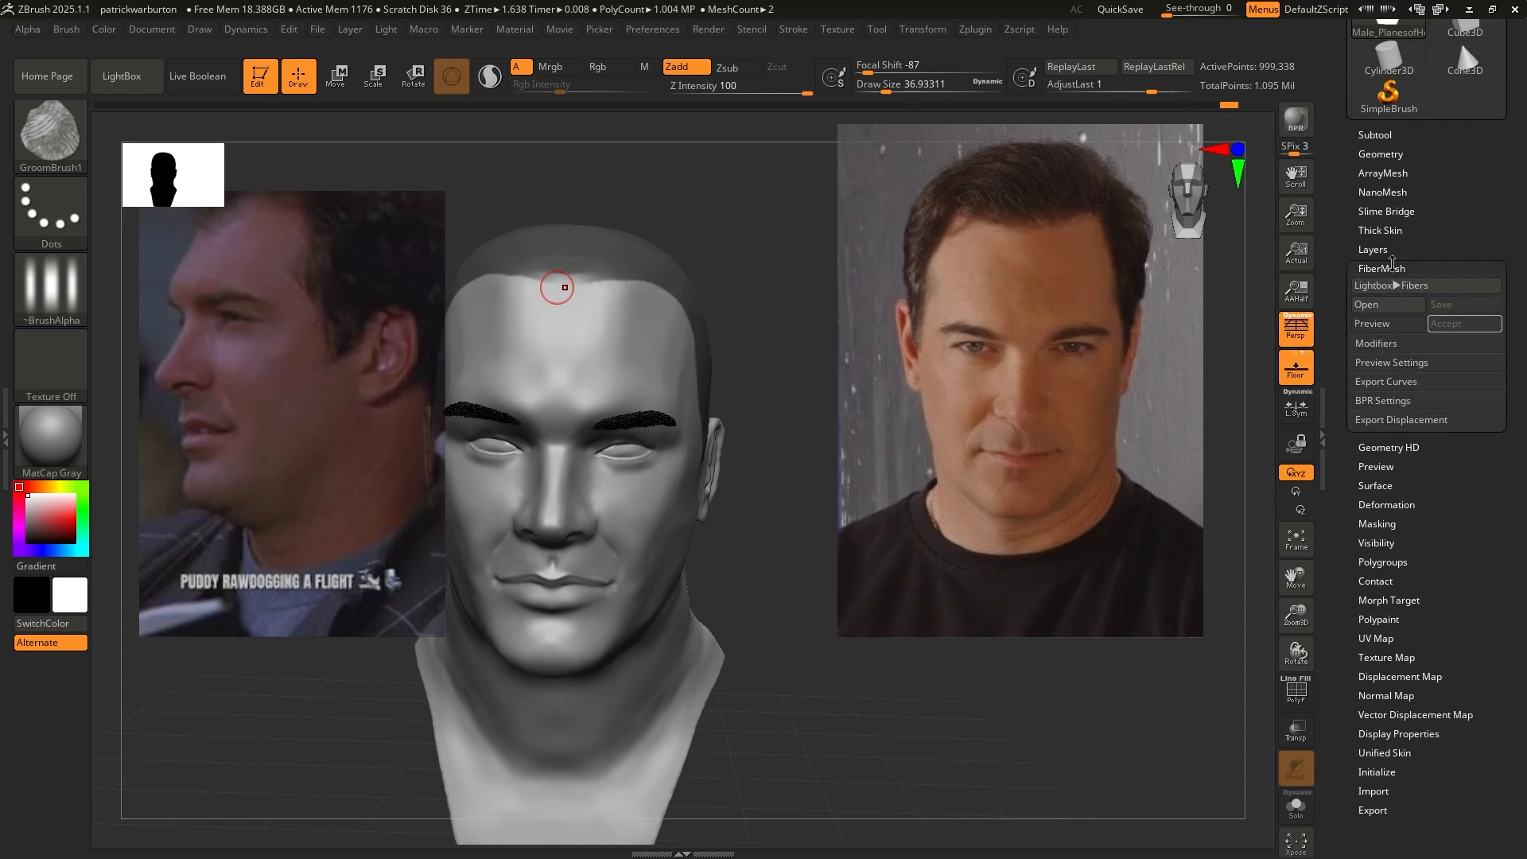
click(1387, 322)
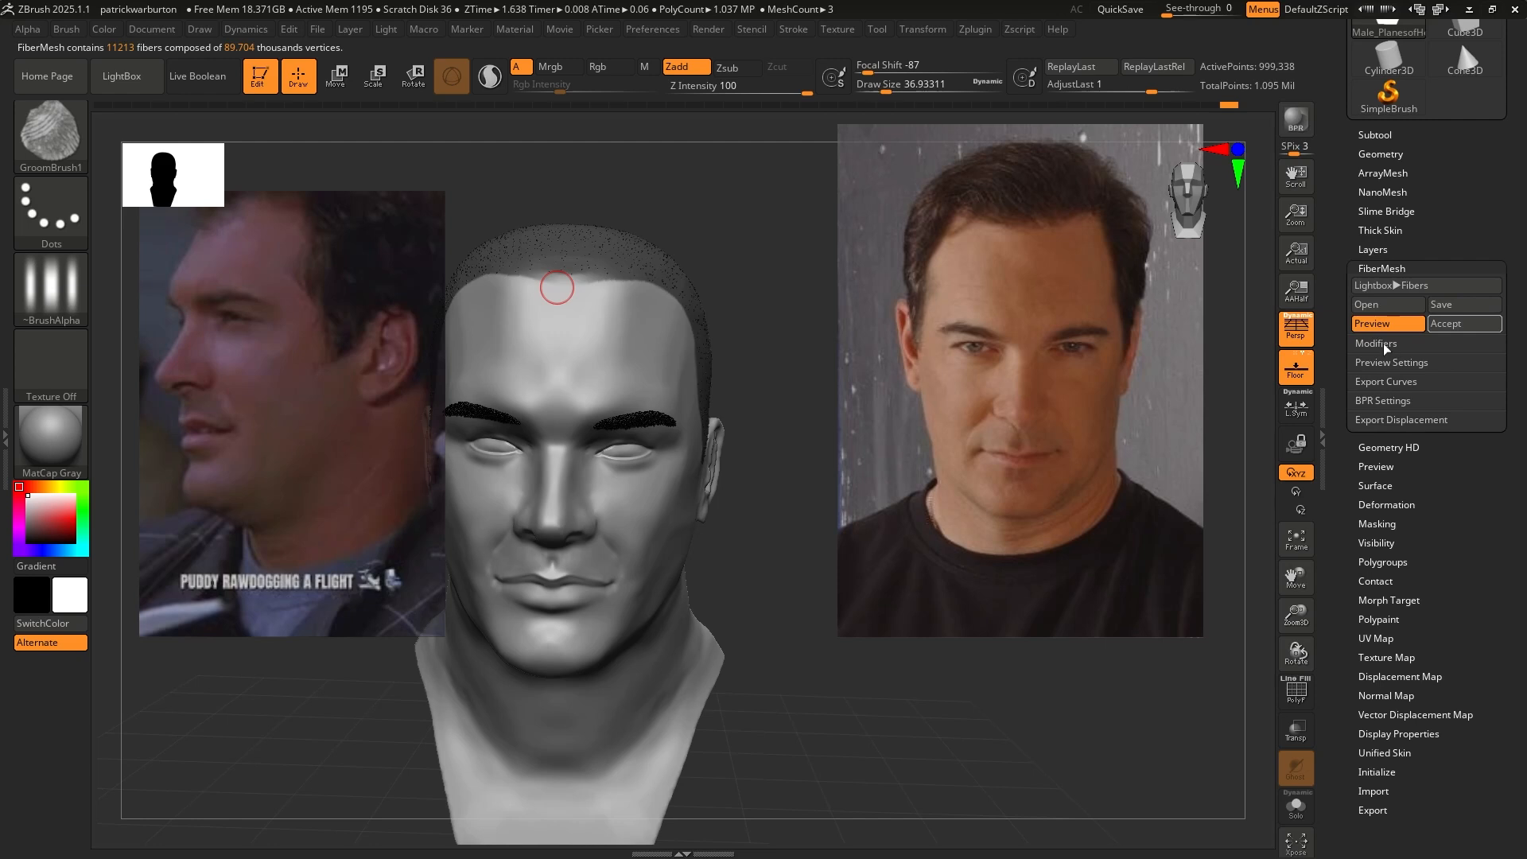
Set the fiber length of the scalp FiberMesh to 113.37963
click(1386, 345)
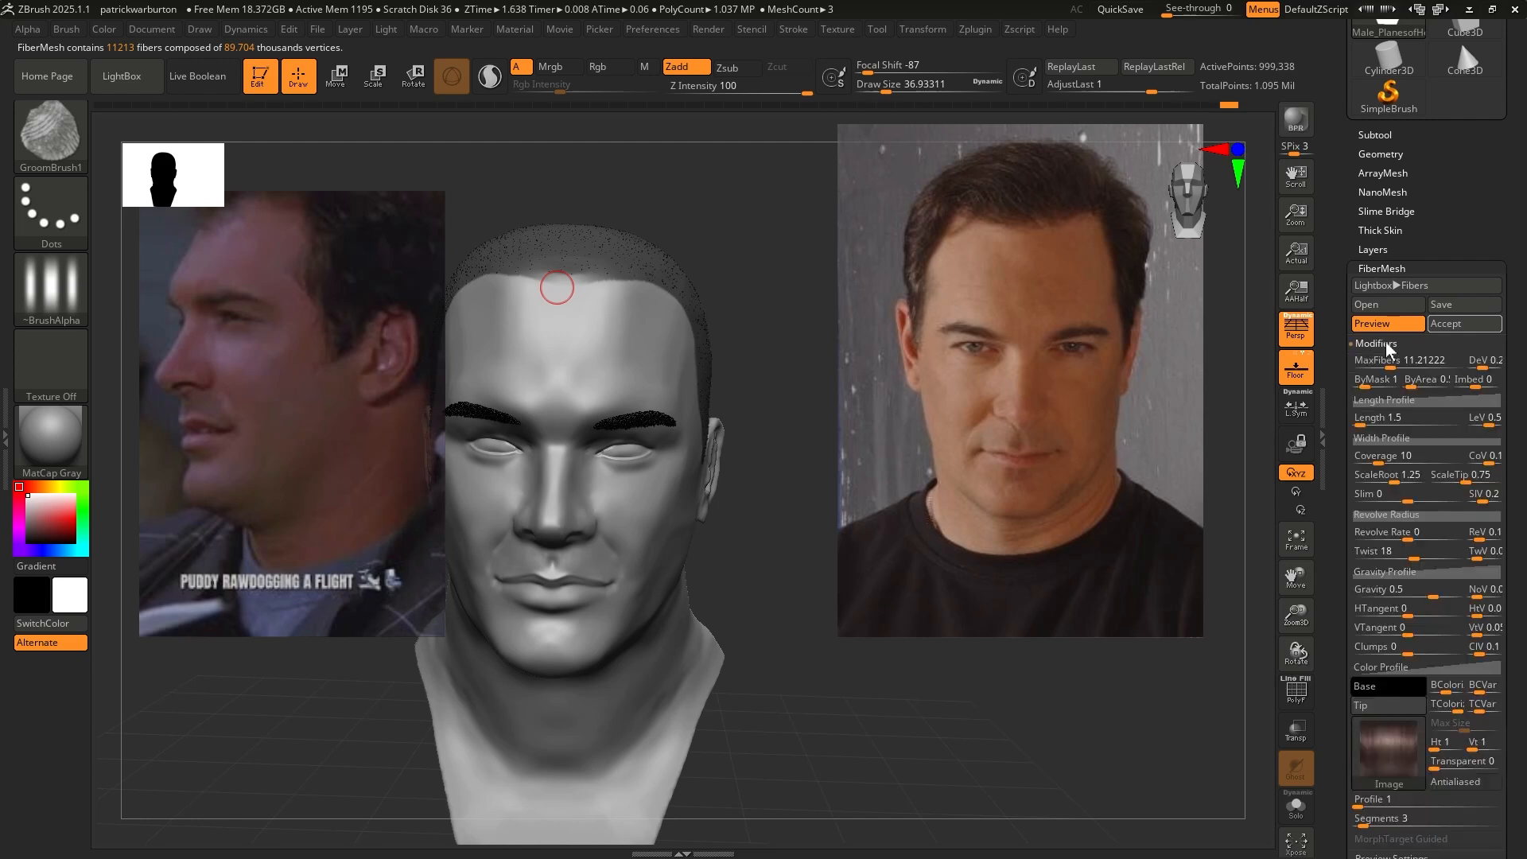
click(1373, 418)
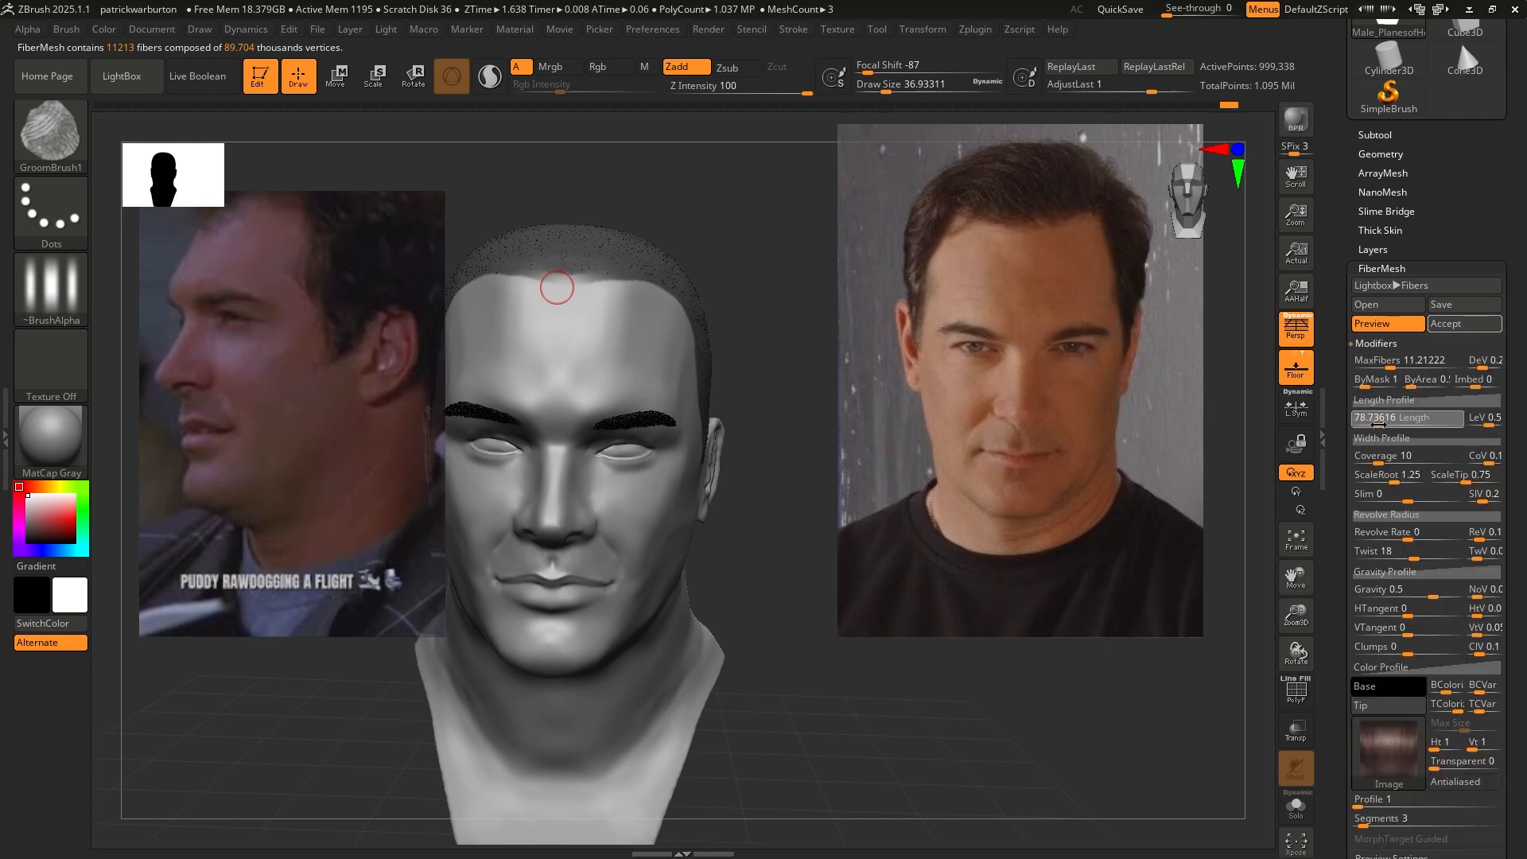
key(Return)
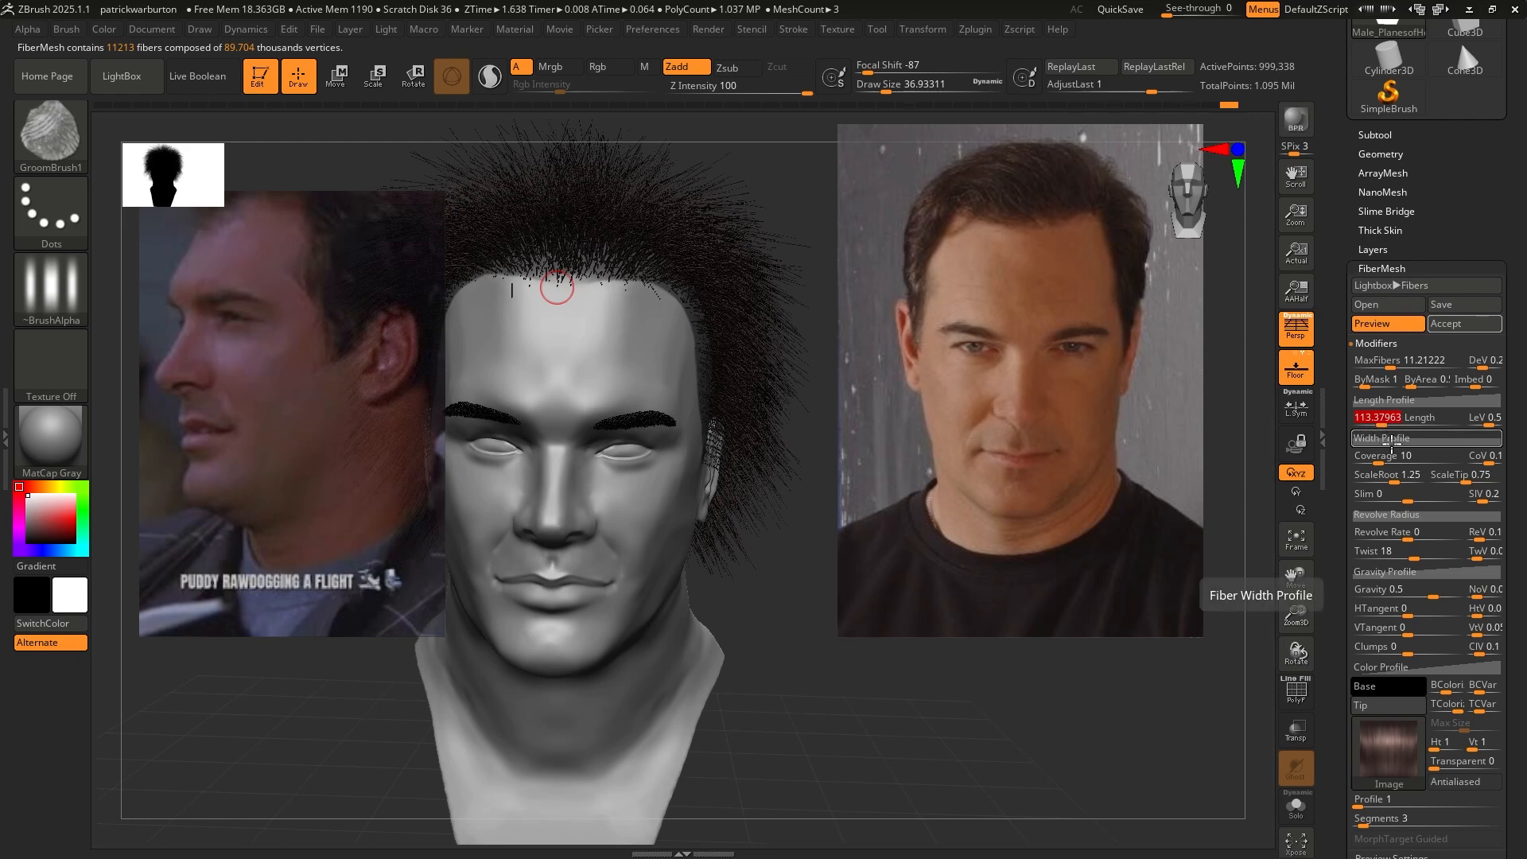
click(1390, 450)
click(1384, 474)
drag(939, 696, 998, 700)
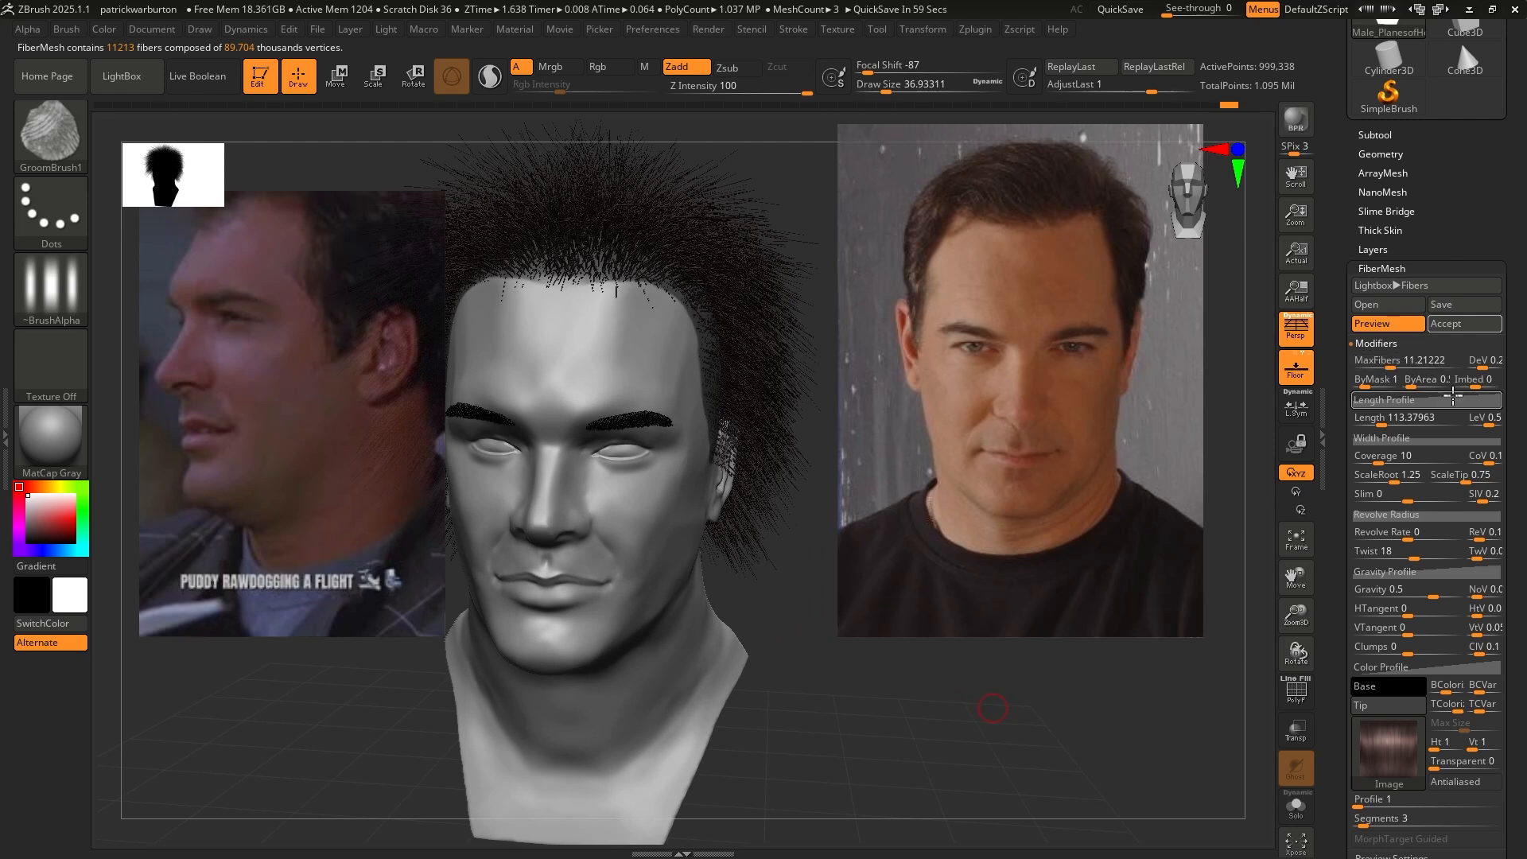
Set the scalp fibers' MaxFibers to 21.06216 and accept the FiberMesh as a new subtool
click(1387, 363)
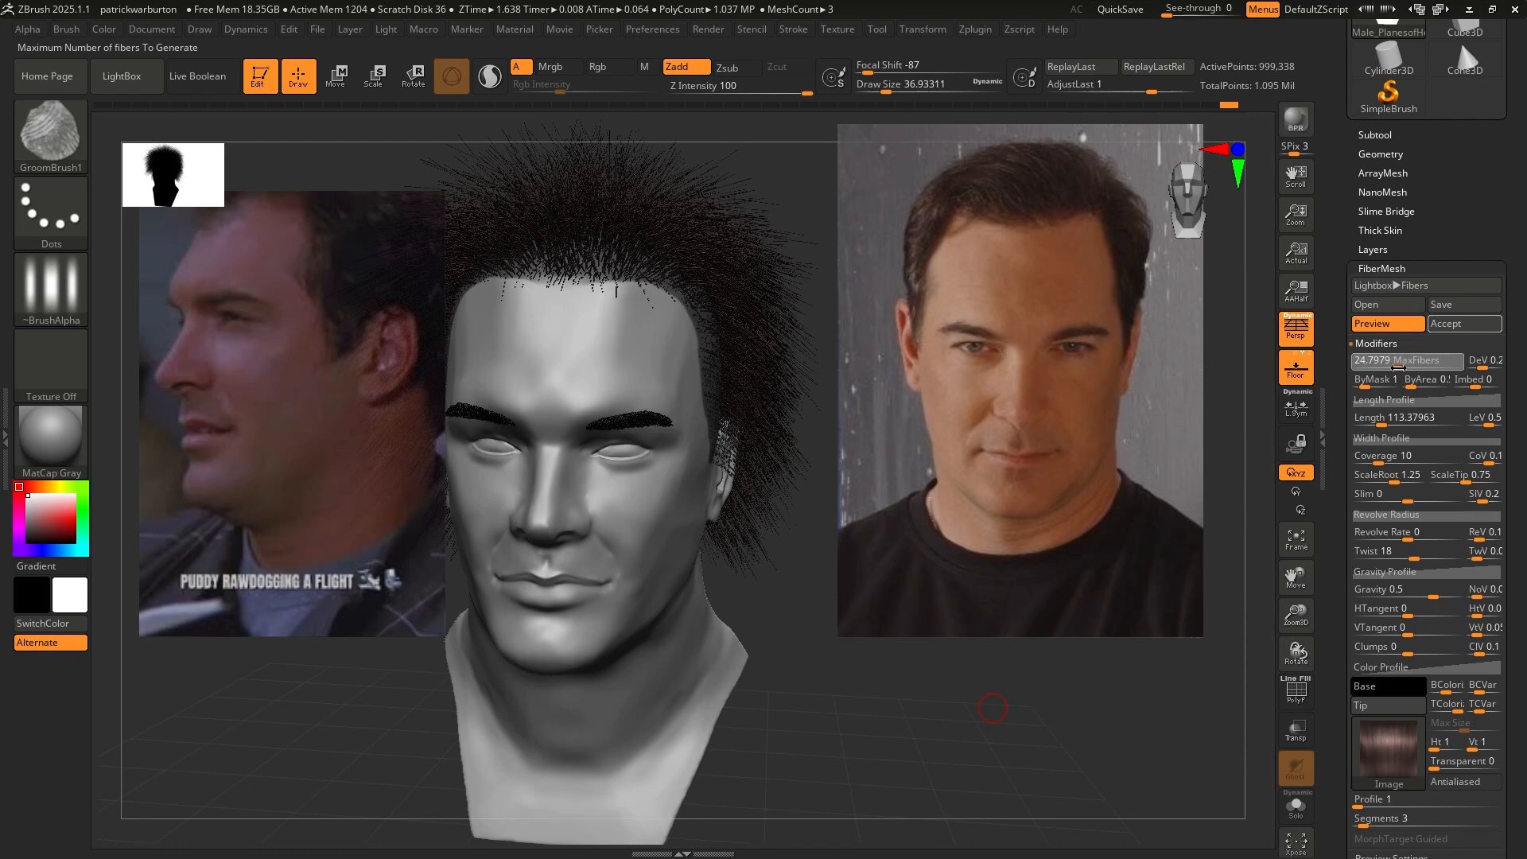
text(24.7979)
key(Return)
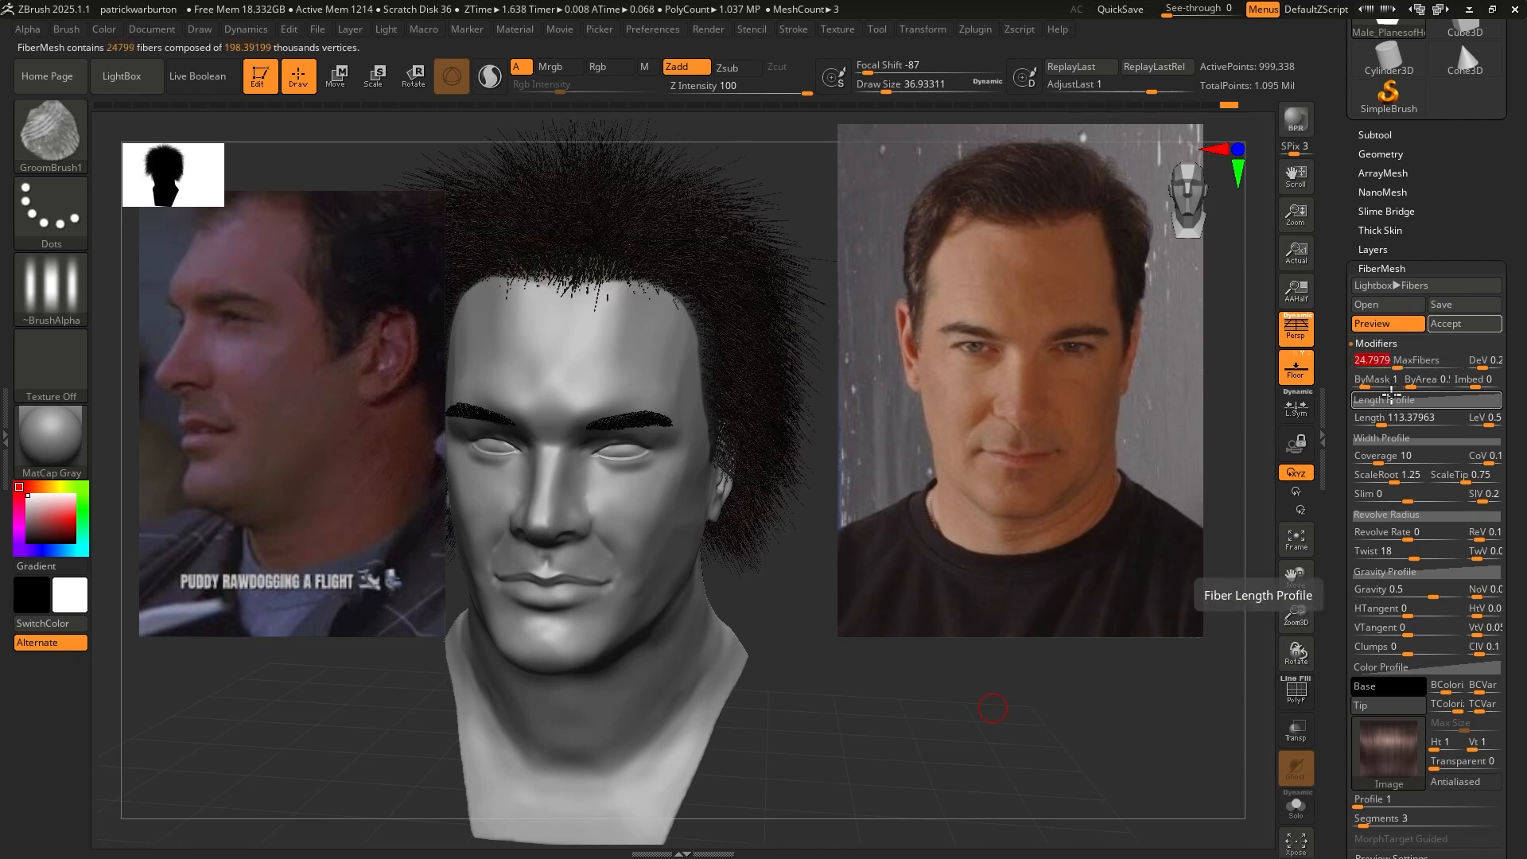
drag(1405, 362, 1403, 362)
drag(882, 674, 893, 682)
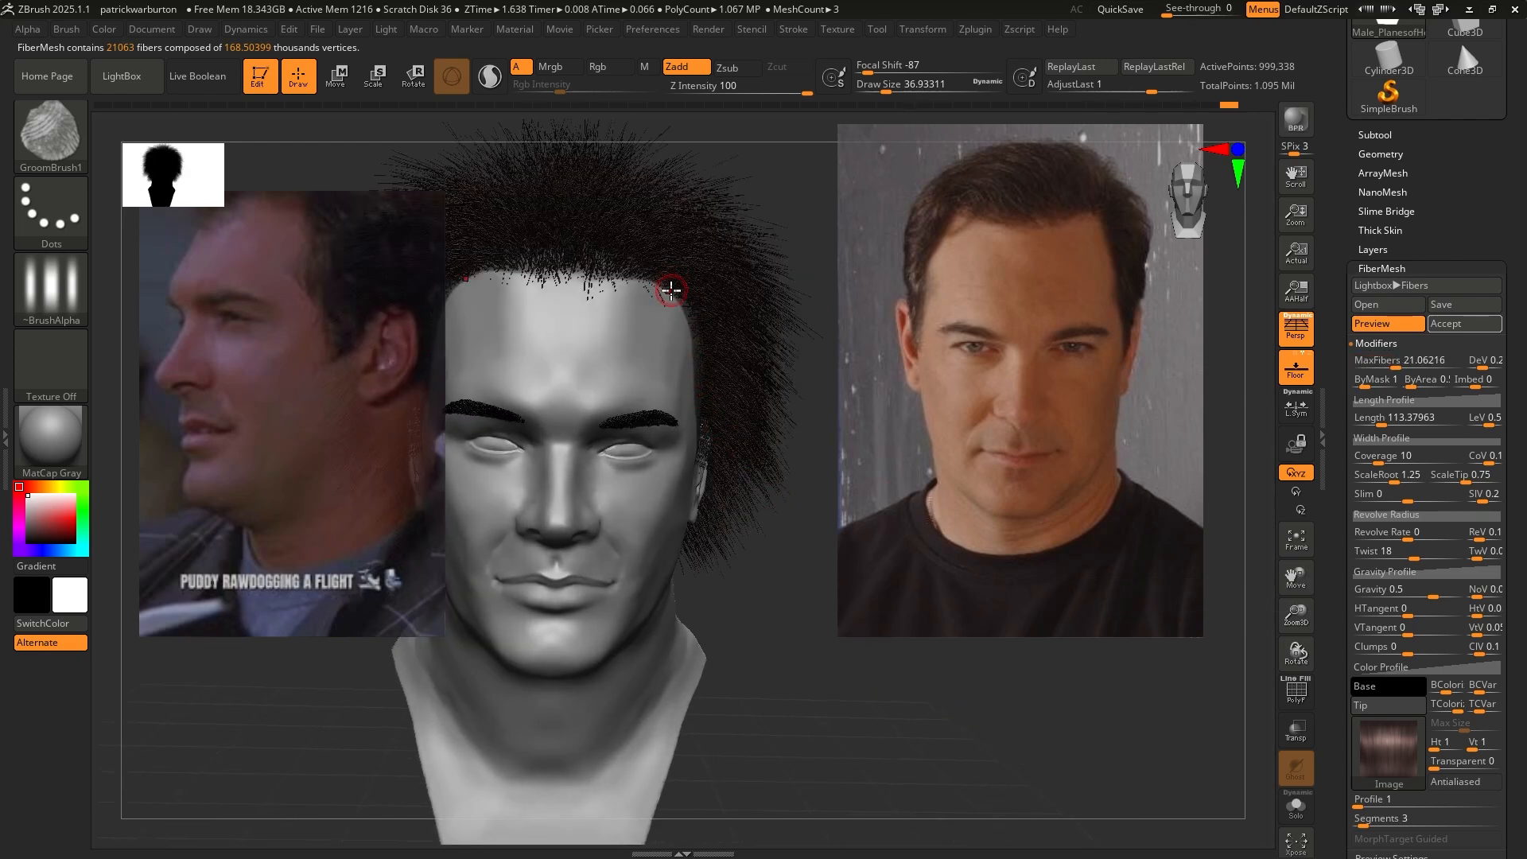
click(1453, 324)
click(1191, 368)
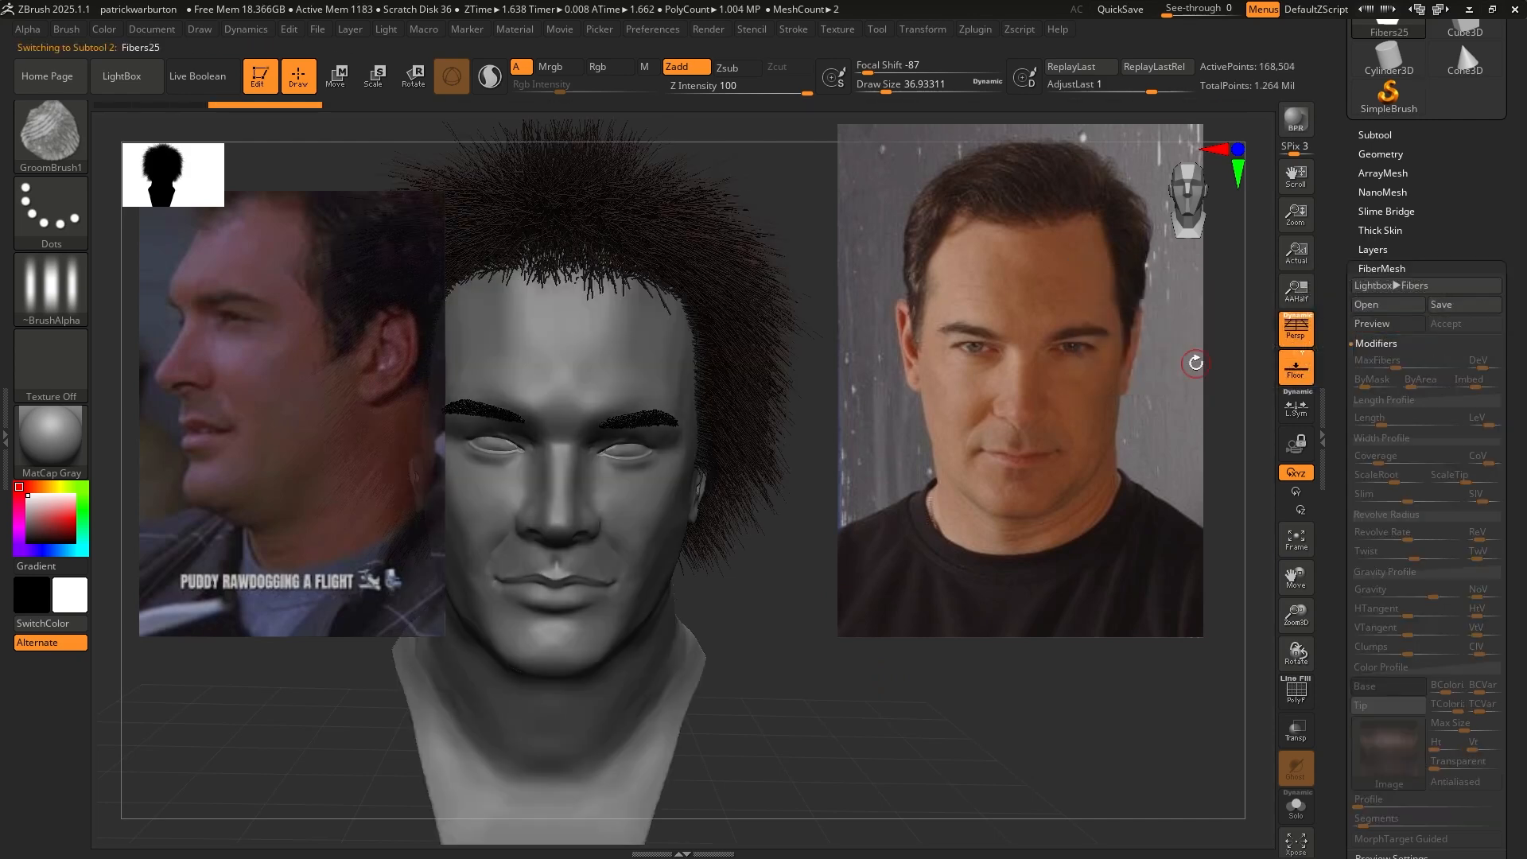
Set the draw size to 100.8142 and comb the hair on the side of the head with GroomBrush1
mouse_move(786, 560)
mouse_down()
mouse_move(771, 573)
mouse_move(776, 472)
mouse_up()
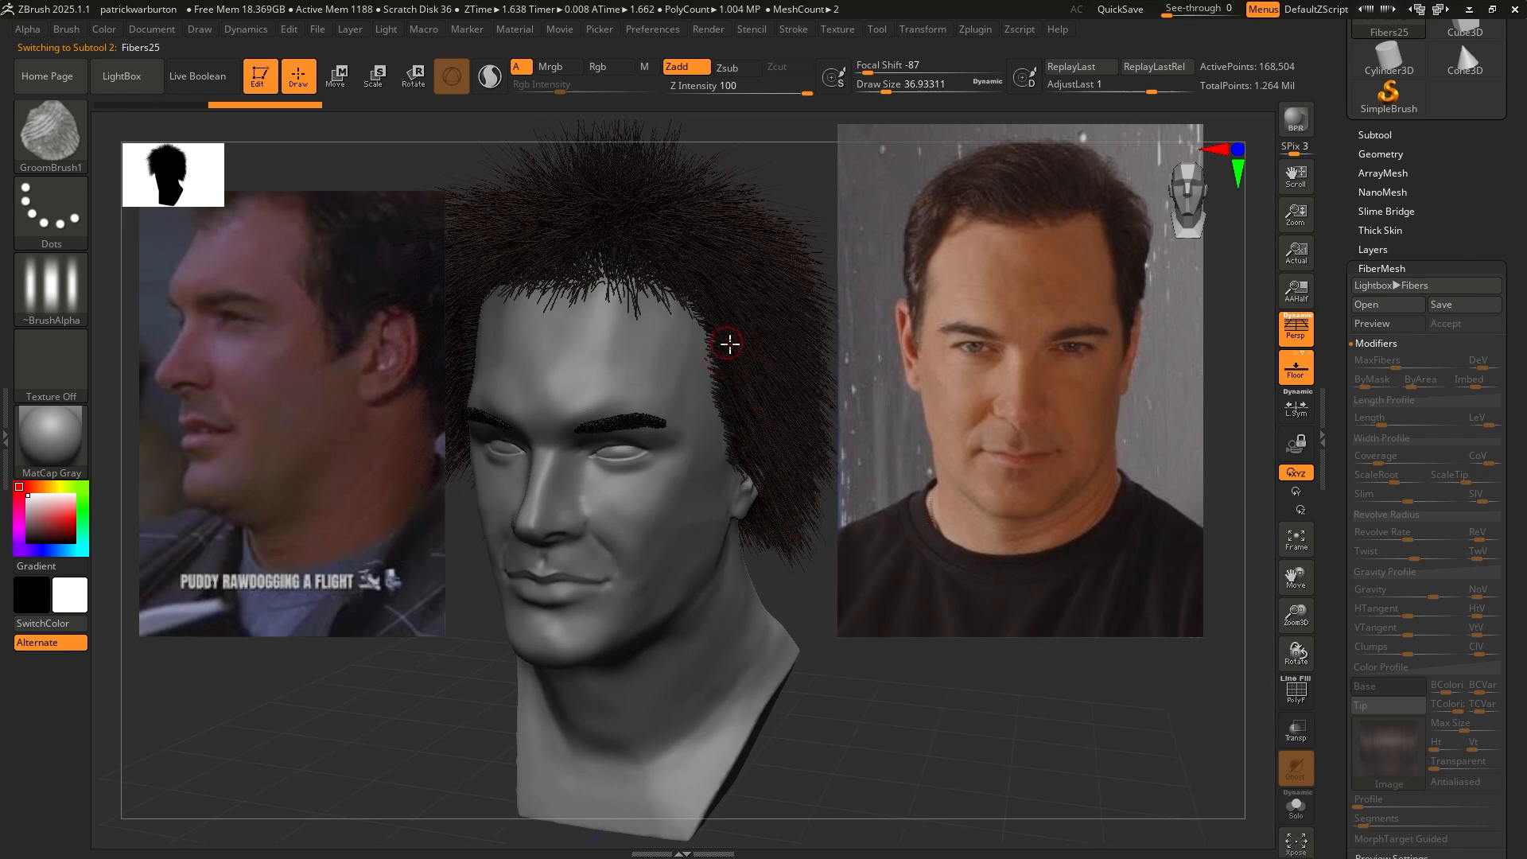
key(s)
drag(727, 344, 752, 352)
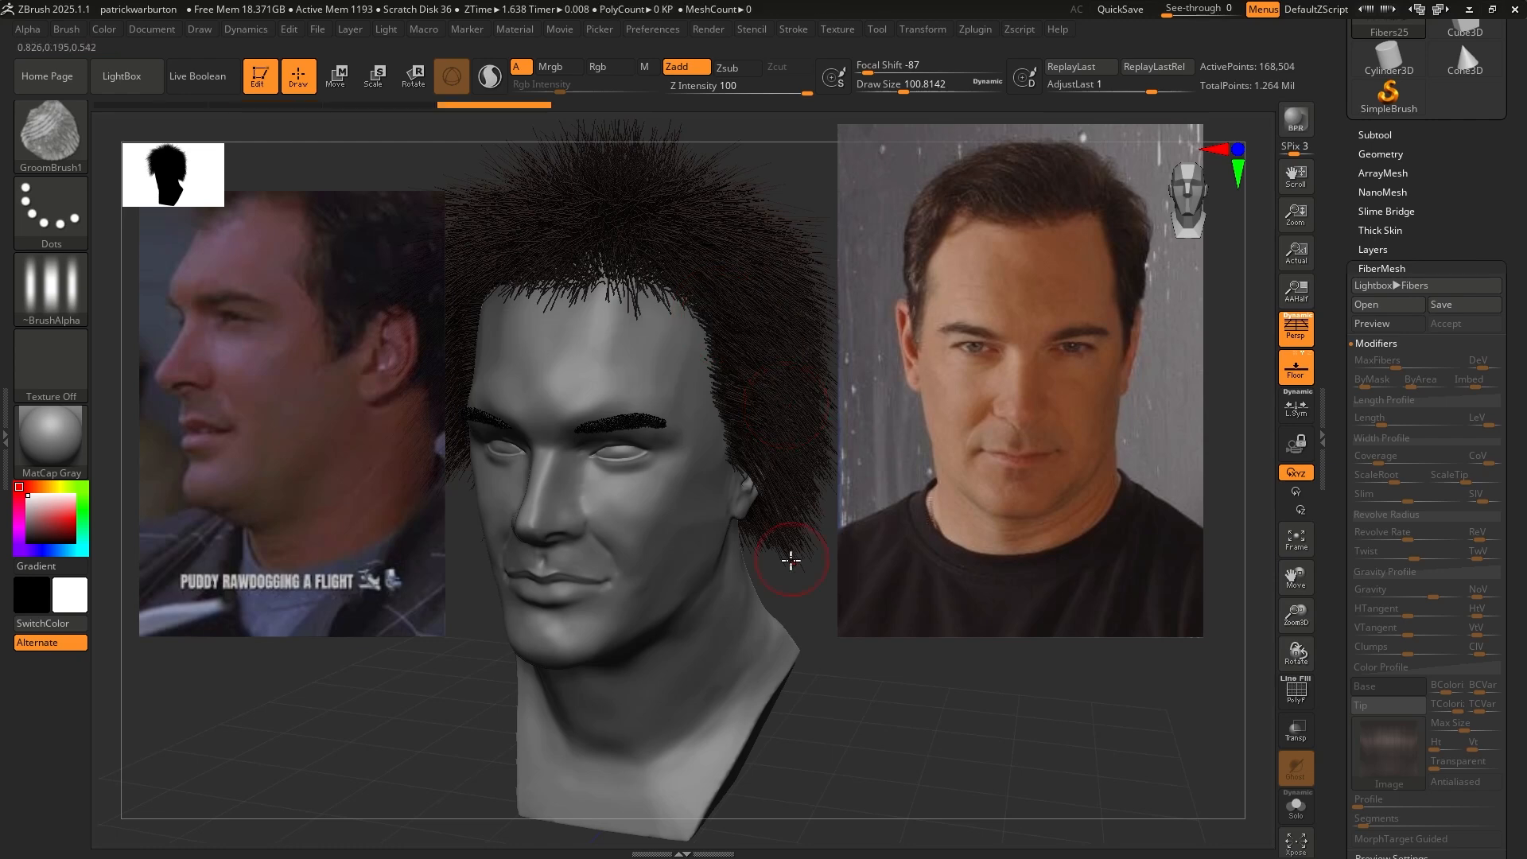
shift+drag(818, 586, 888, 673)
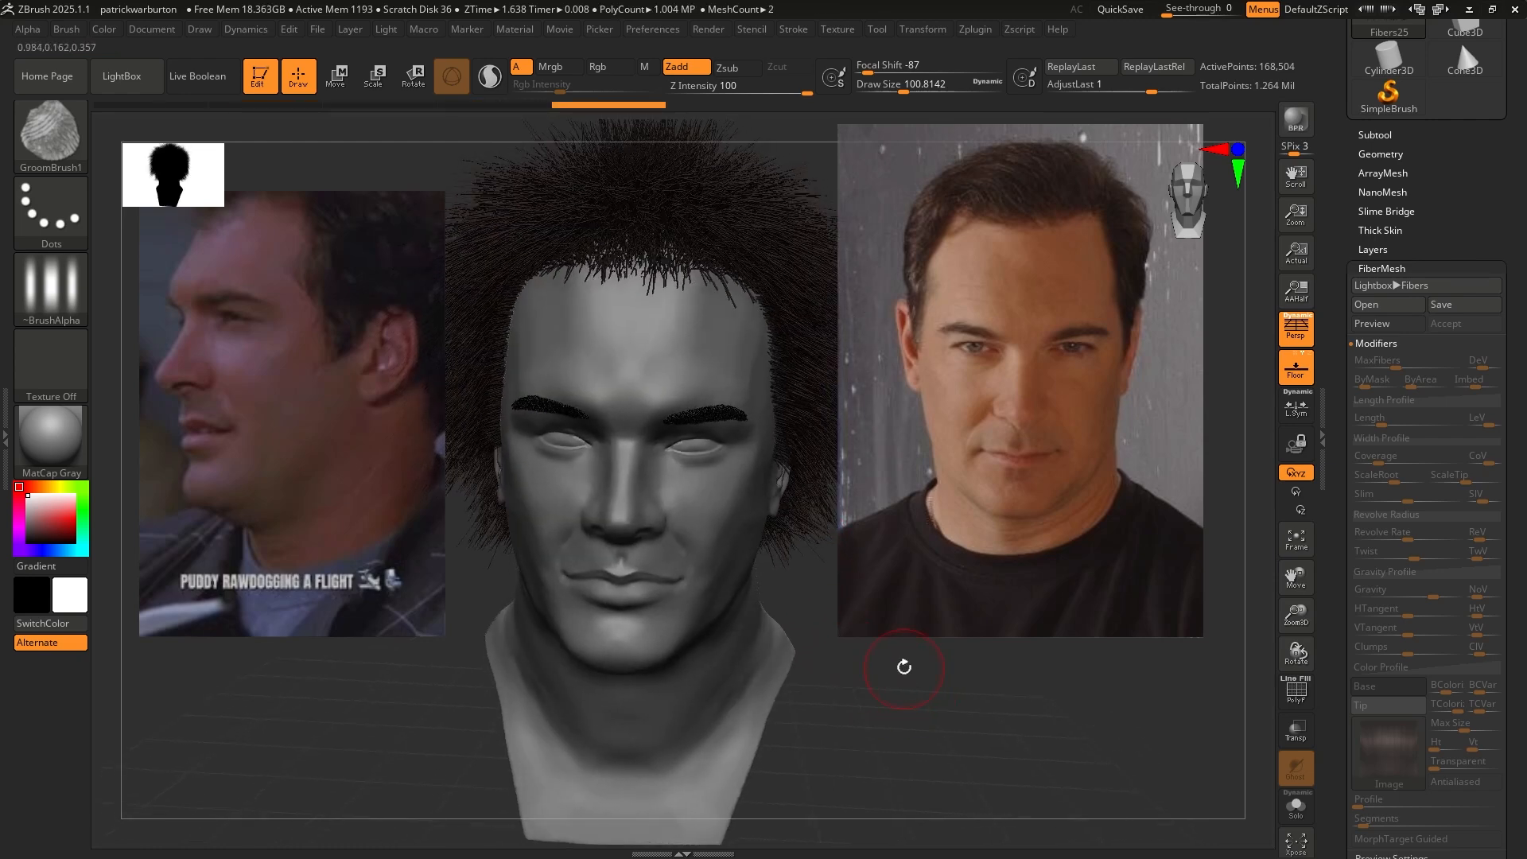
alt+drag(933, 697, 872, 660)
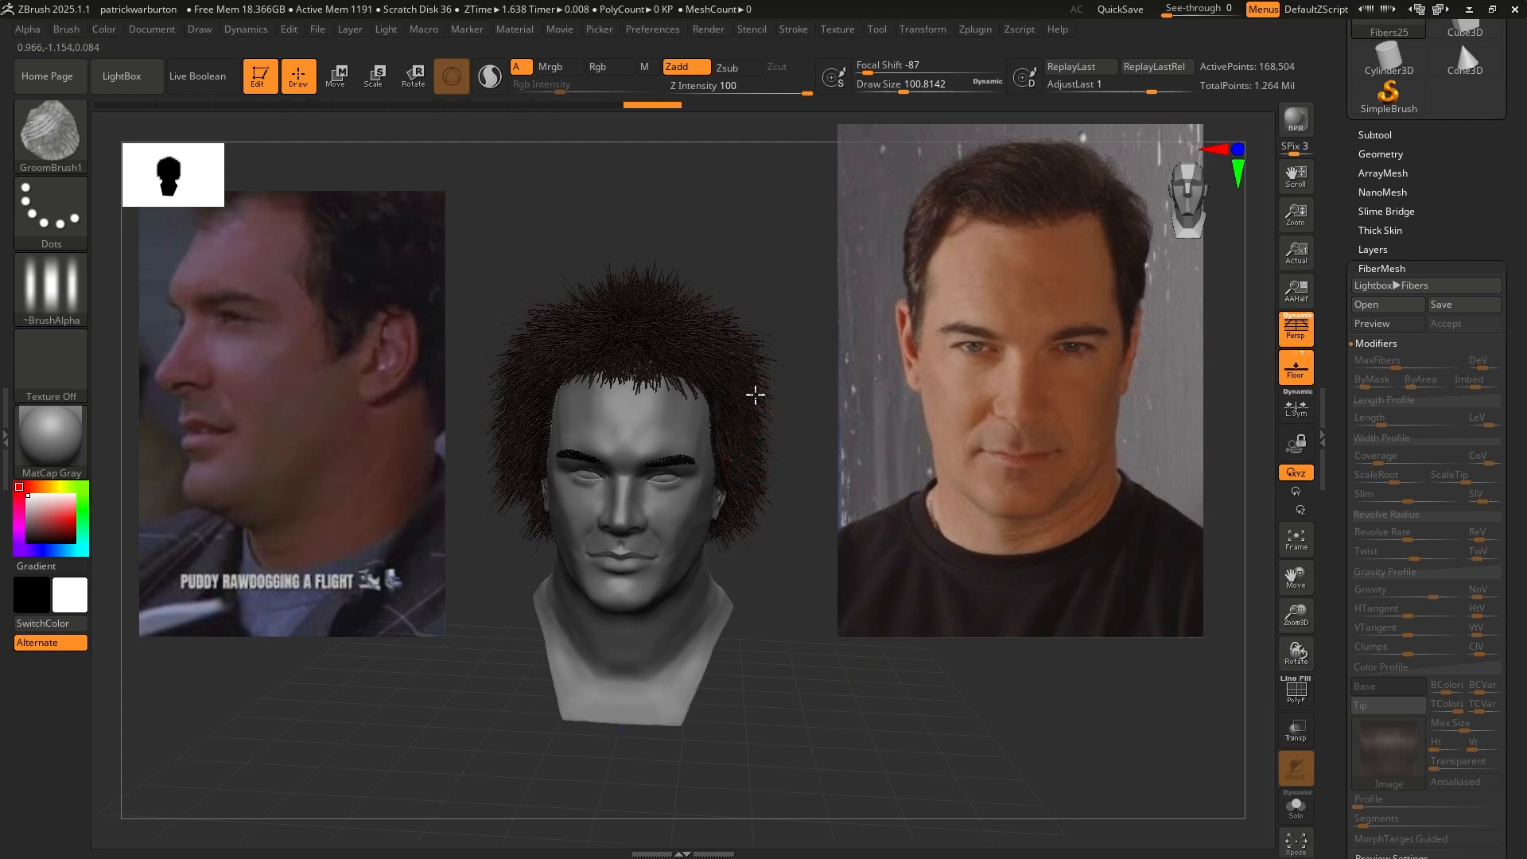
drag(770, 580, 784, 562)
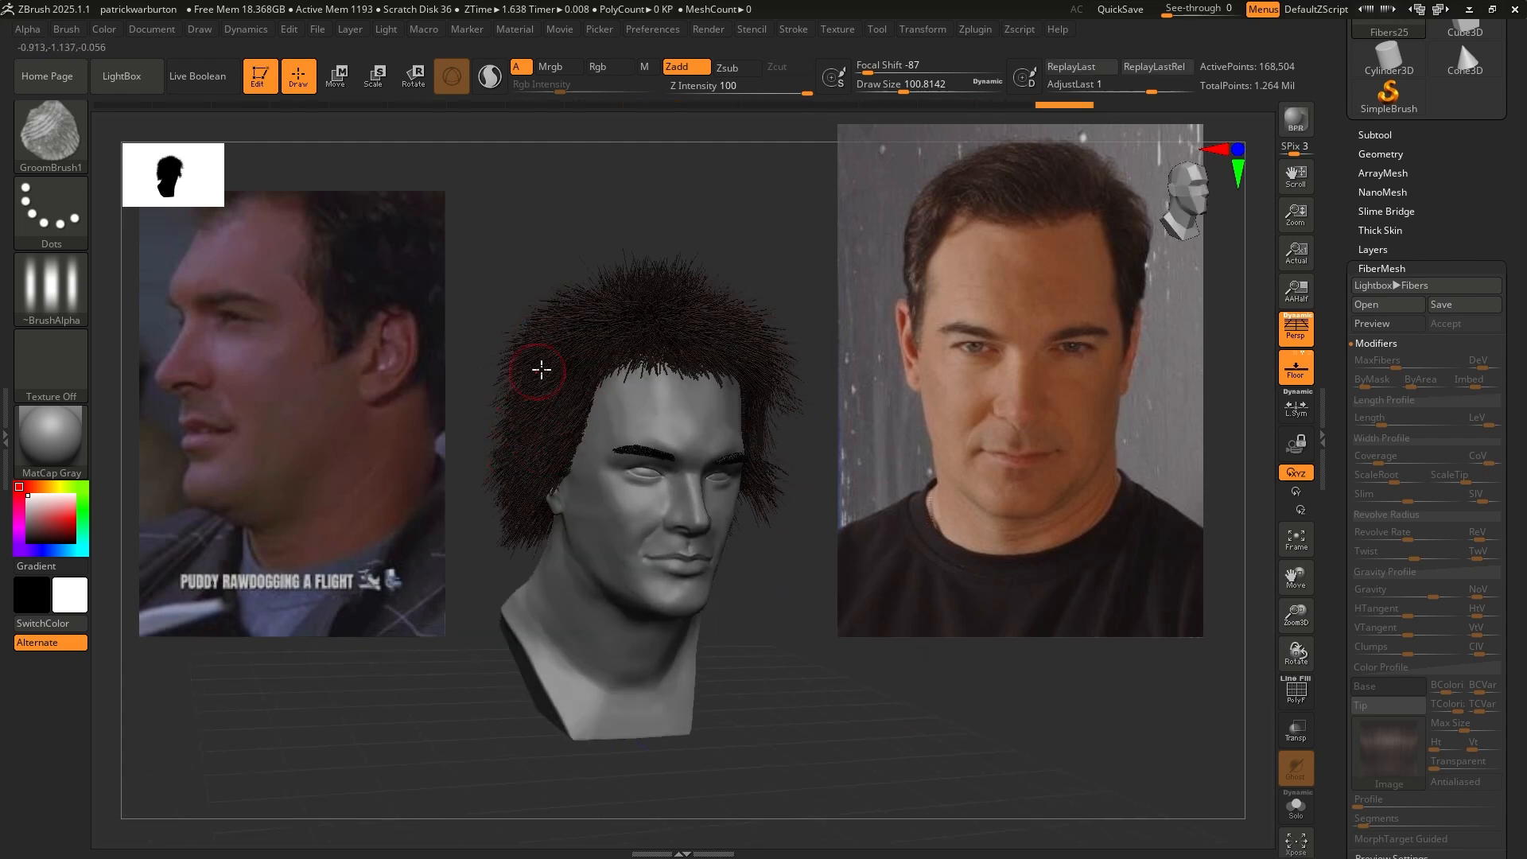
Choose the GroomHairShort brush and comb the hair down around the ear and at the front hairline
click(60, 146)
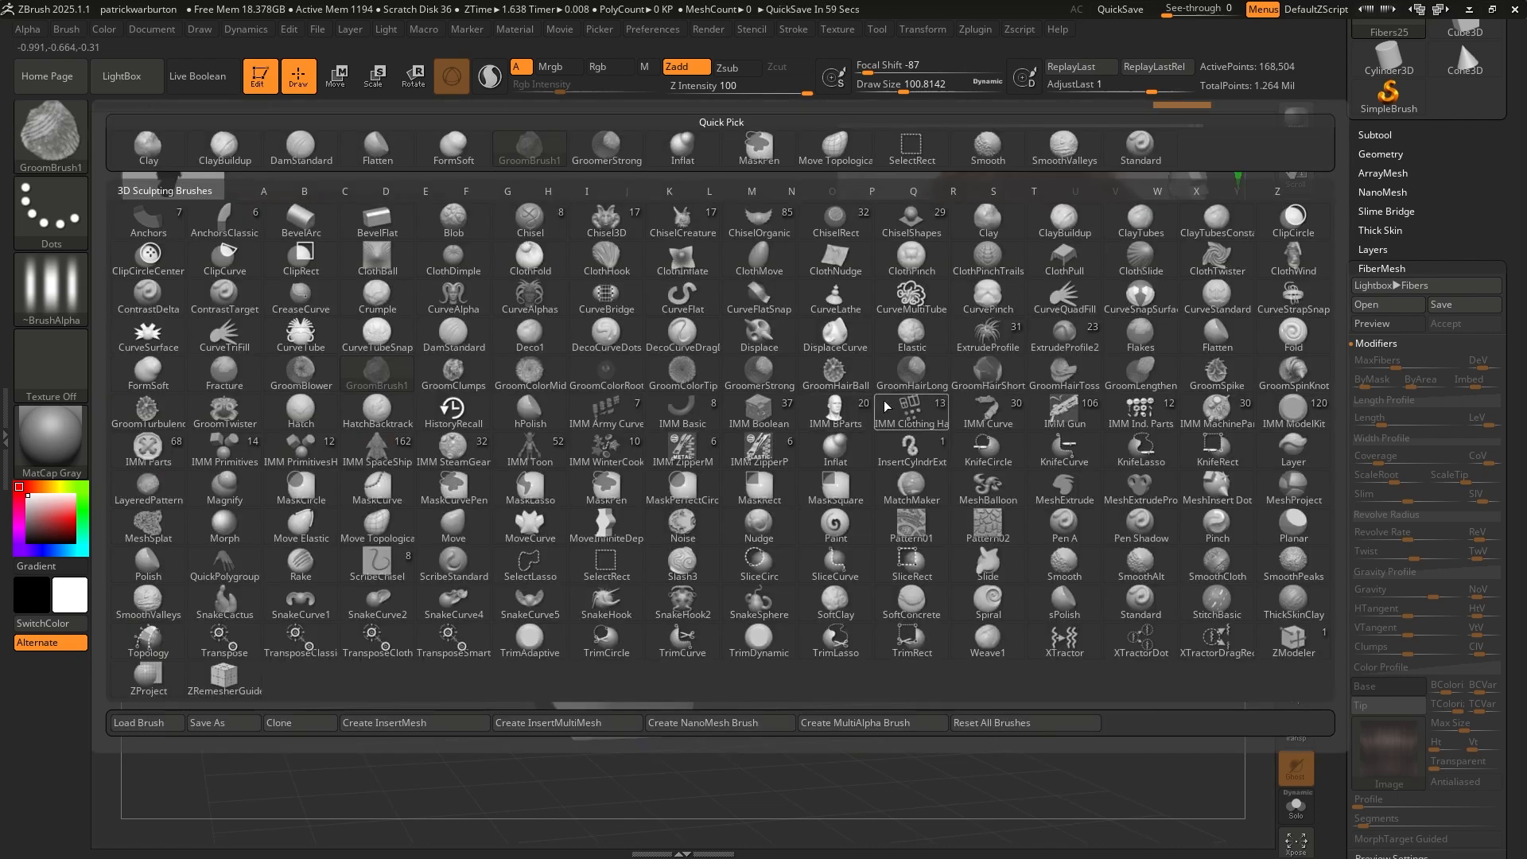
click(989, 374)
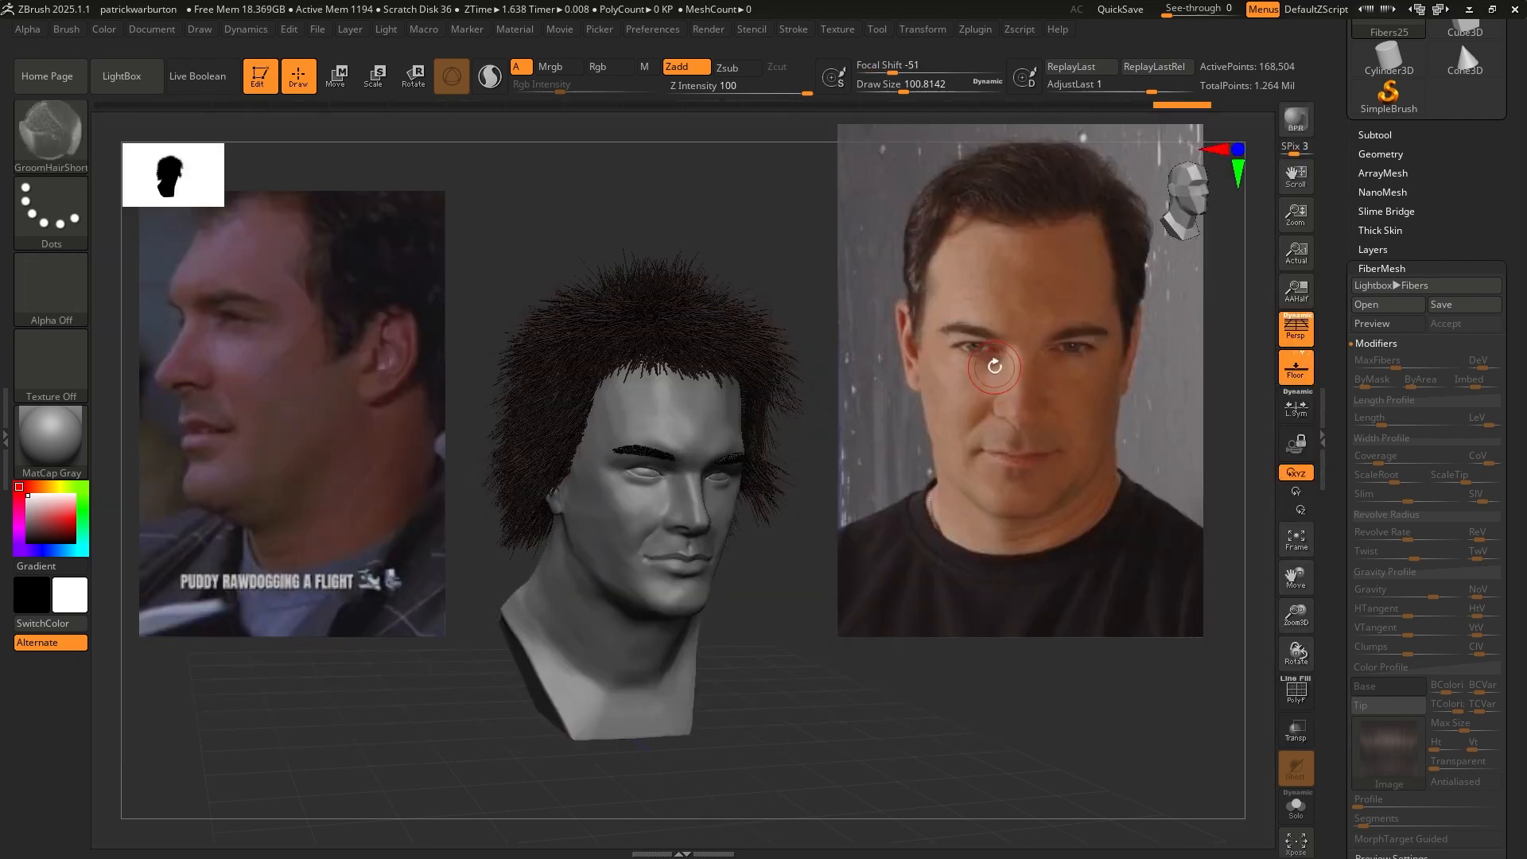
drag(523, 376, 513, 487)
drag(530, 380, 513, 511)
mouse_move(519, 414)
mouse_down()
mouse_move(514, 493)
mouse_move(555, 479)
mouse_move(549, 458)
mouse_move(529, 521)
mouse_up()
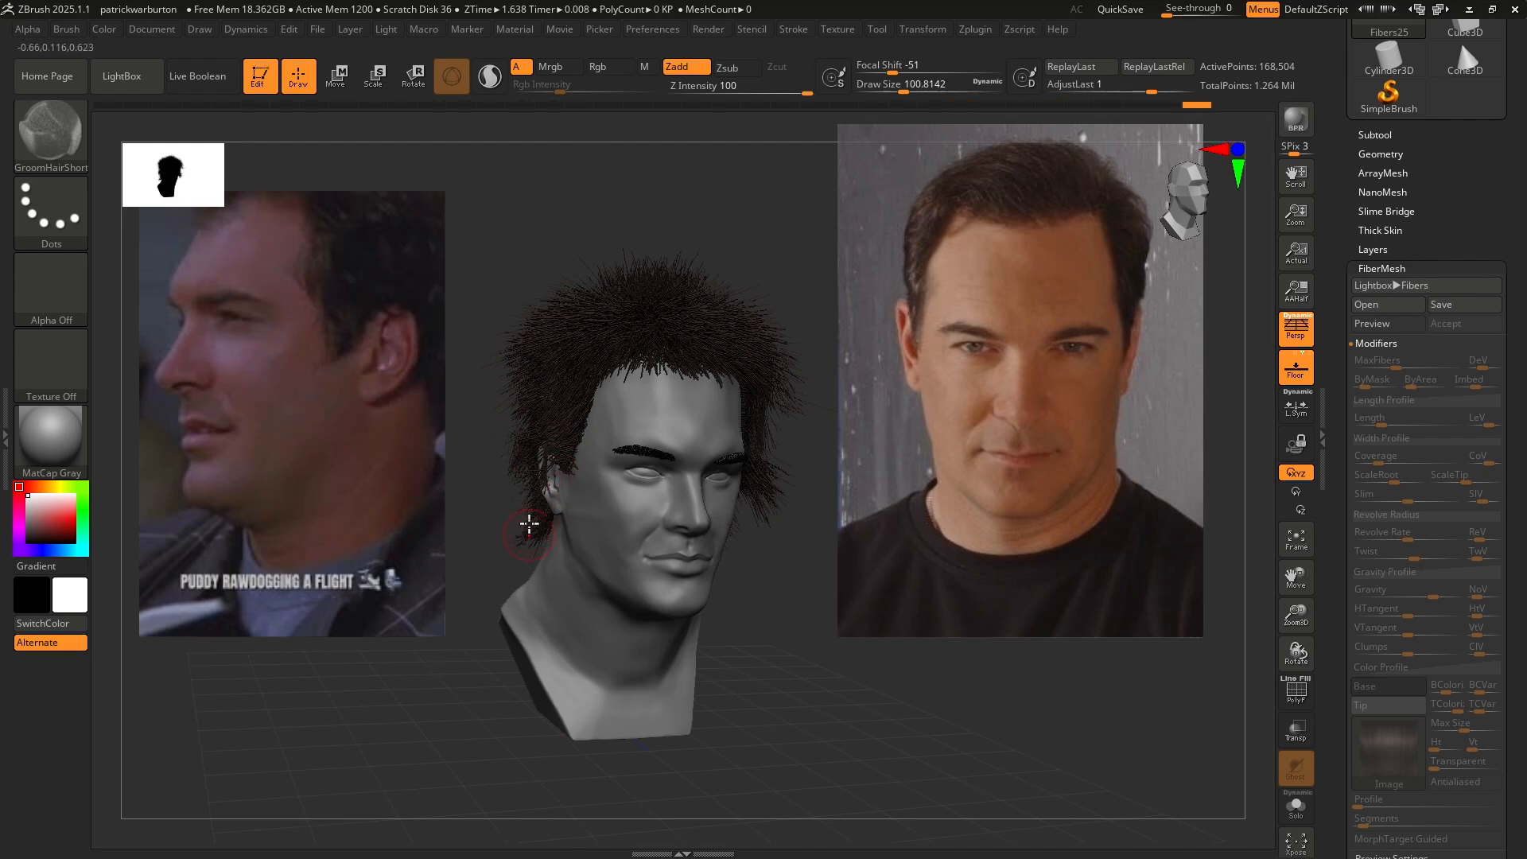
mouse_move(819, 646)
mouse_down()
mouse_move(761, 648)
mouse_move(776, 633)
mouse_up()
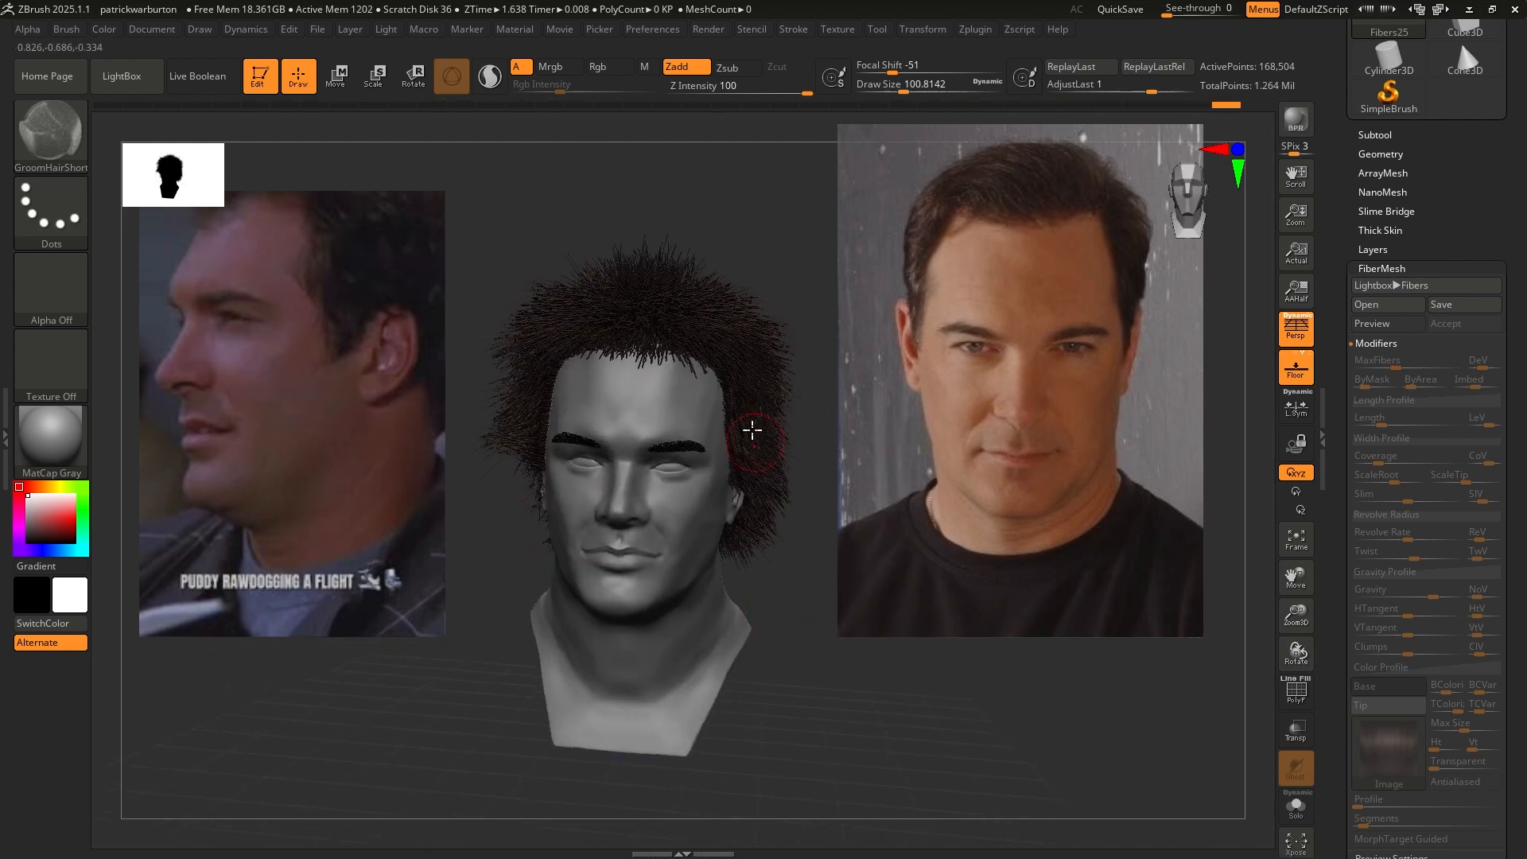
drag(689, 379, 714, 375)
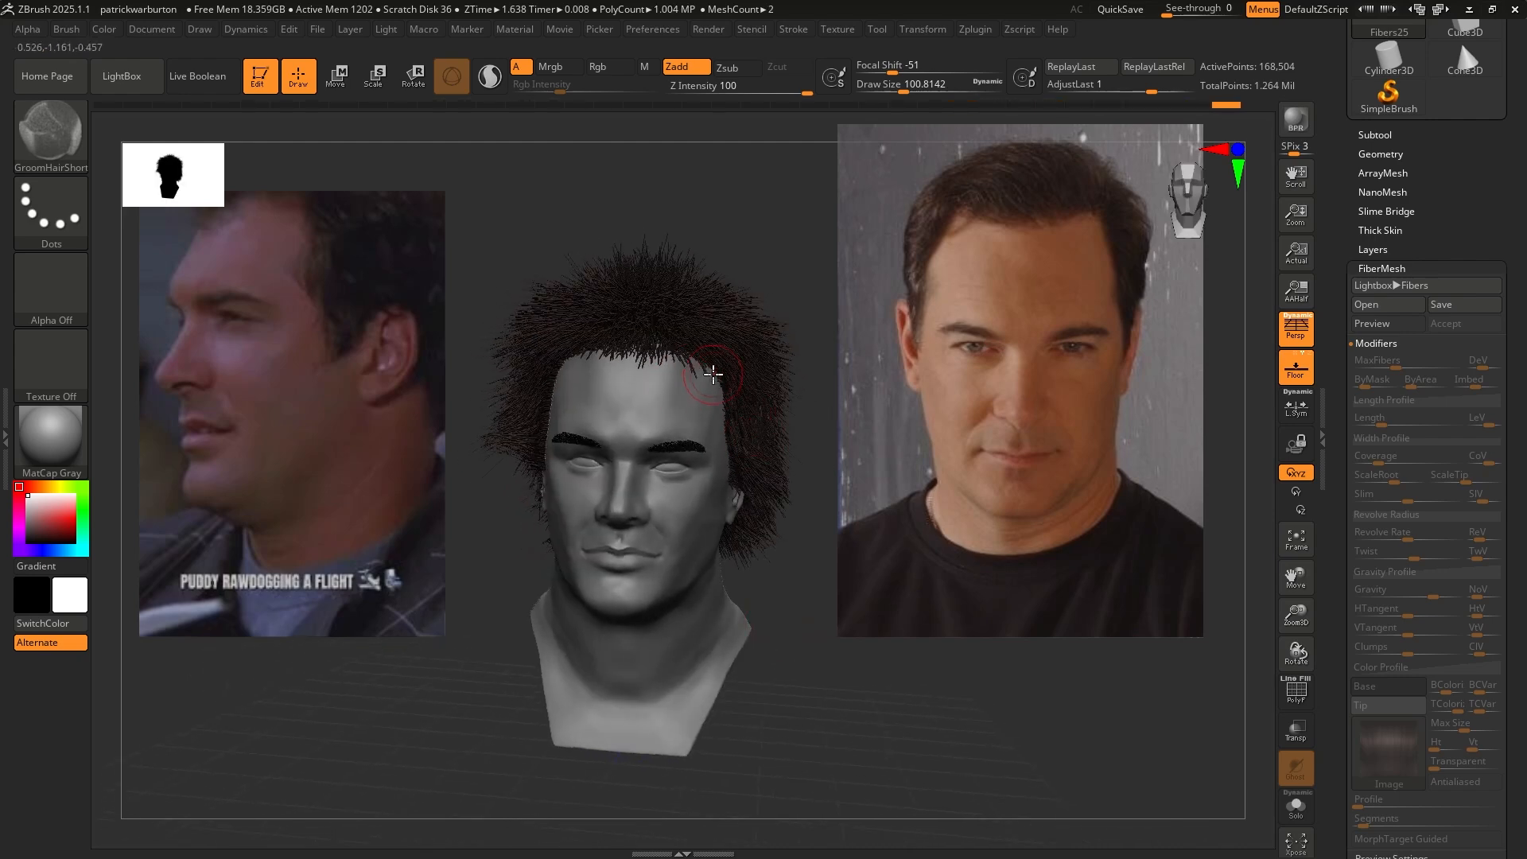
Switch to GroomBrush1 and comb the front hair sideways across the forehead hairline toward the head's right side
click(61, 140)
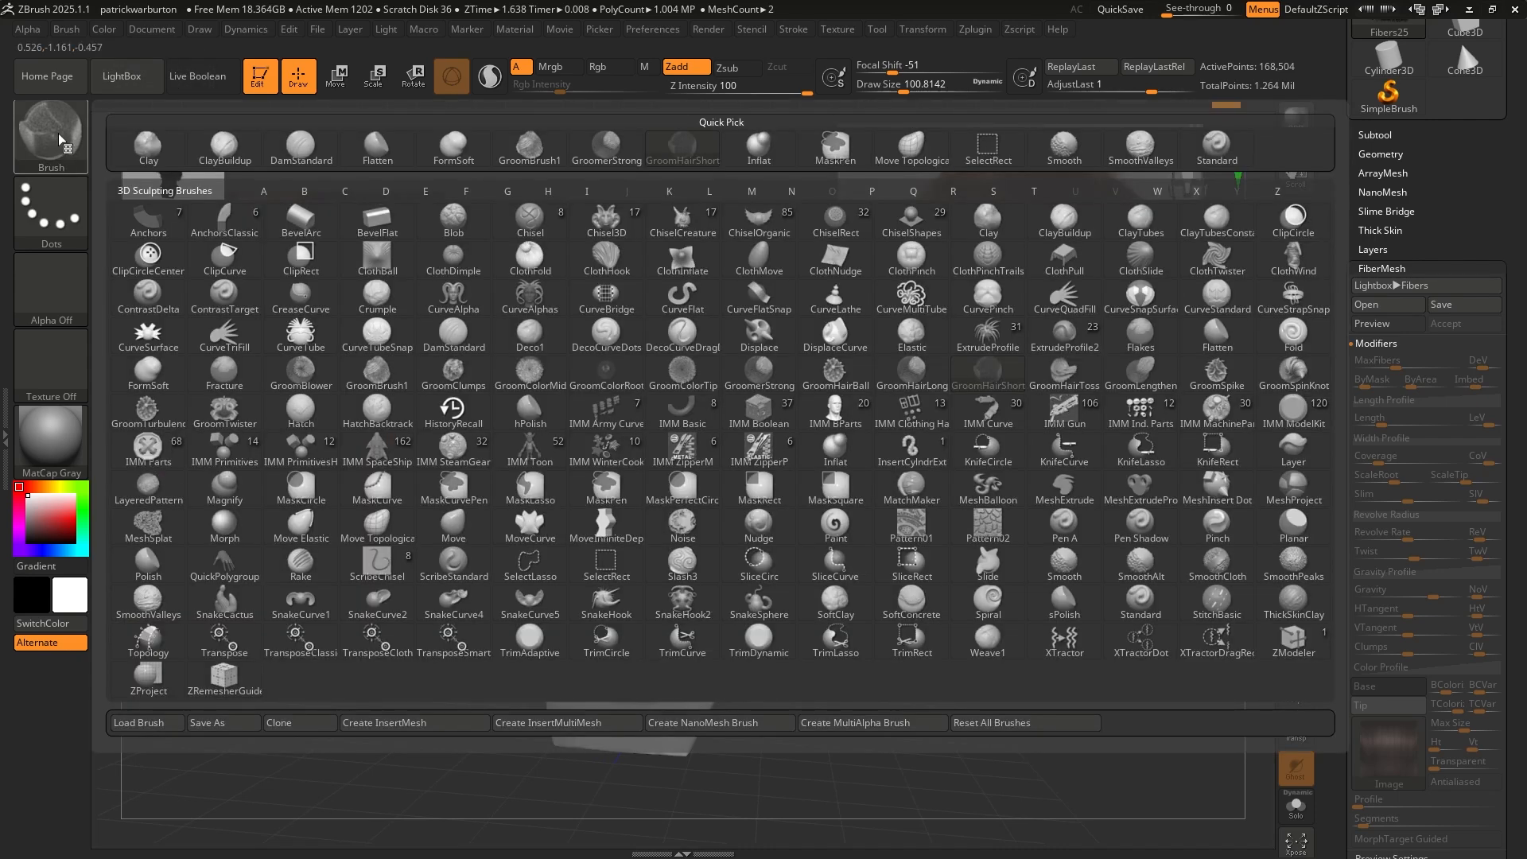
click(376, 375)
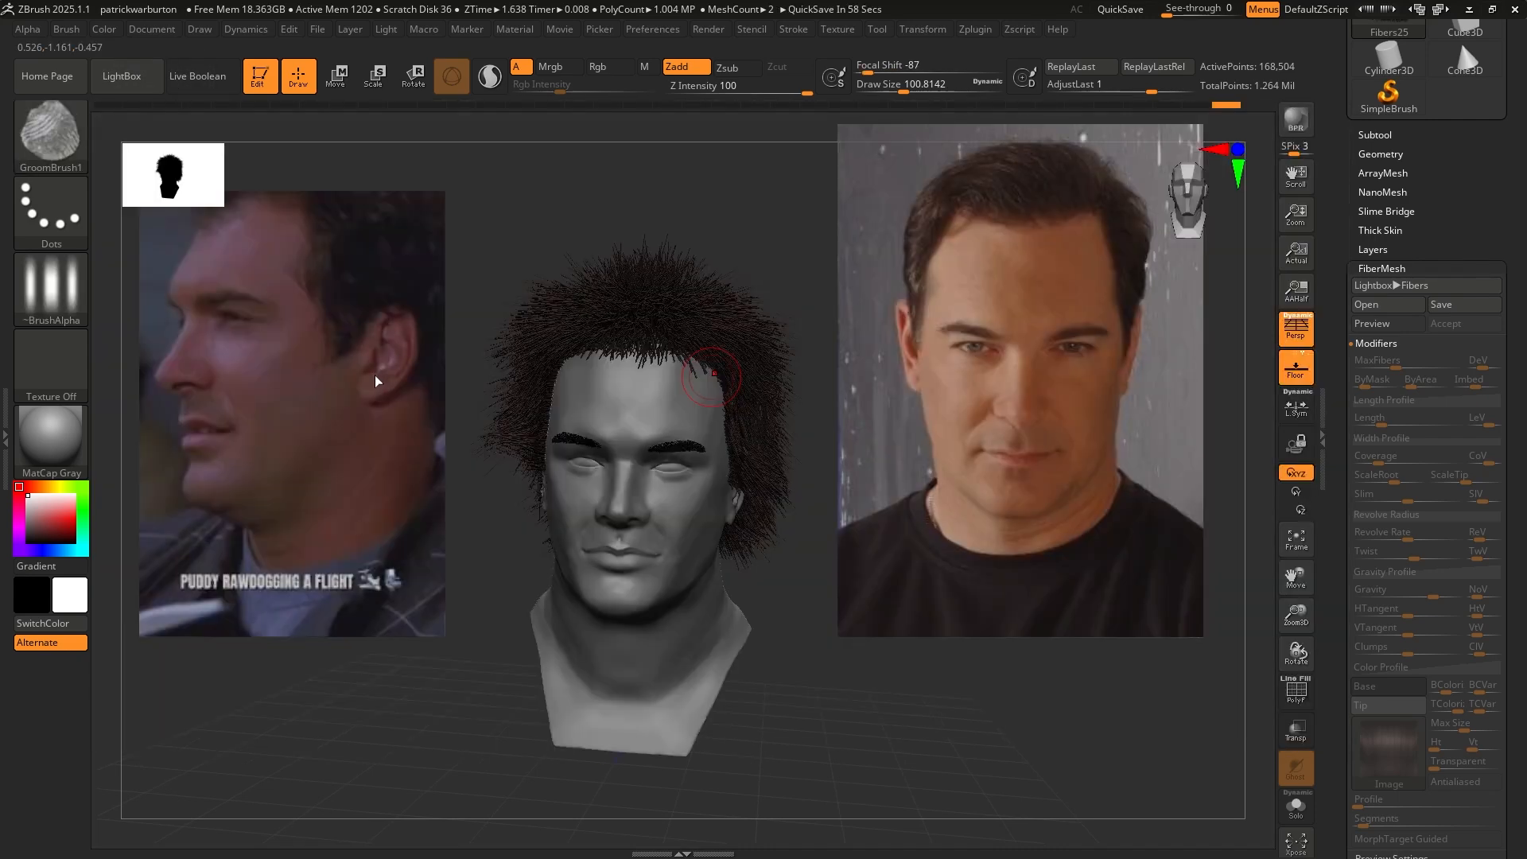
mouse_move(675, 340)
mouse_down()
mouse_move(552, 334)
mouse_move(695, 317)
mouse_move(559, 332)
mouse_up()
drag(777, 231, 692, 365)
mouse_move(602, 342)
mouse_down()
mouse_move(692, 360)
mouse_move(572, 350)
mouse_up()
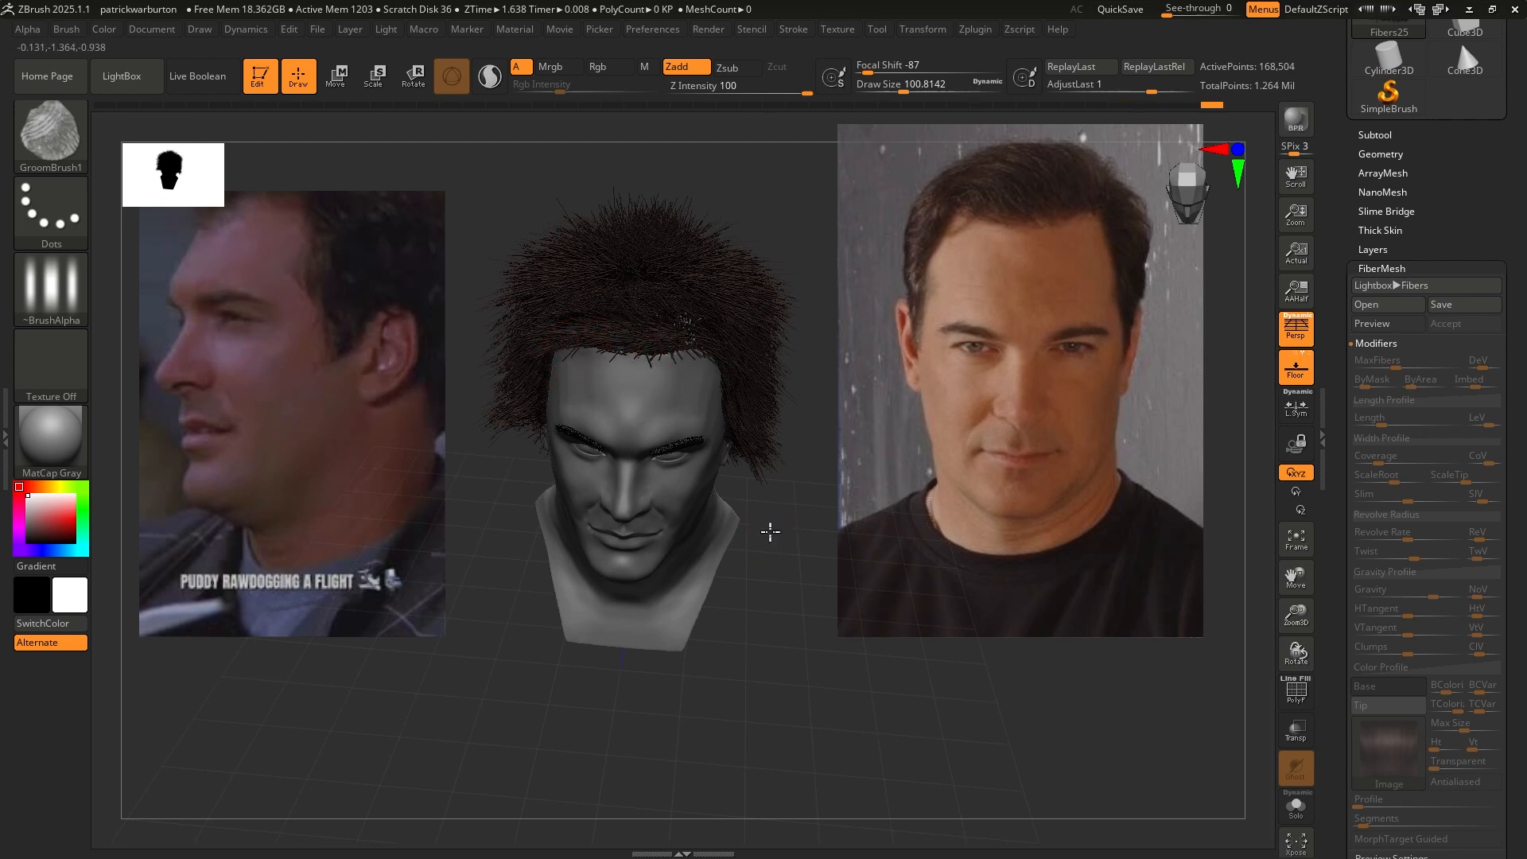
Groom the underside of the fringe and sweep it across the forehead into a side part
drag(770, 531, 691, 322)
drag(545, 311, 682, 296)
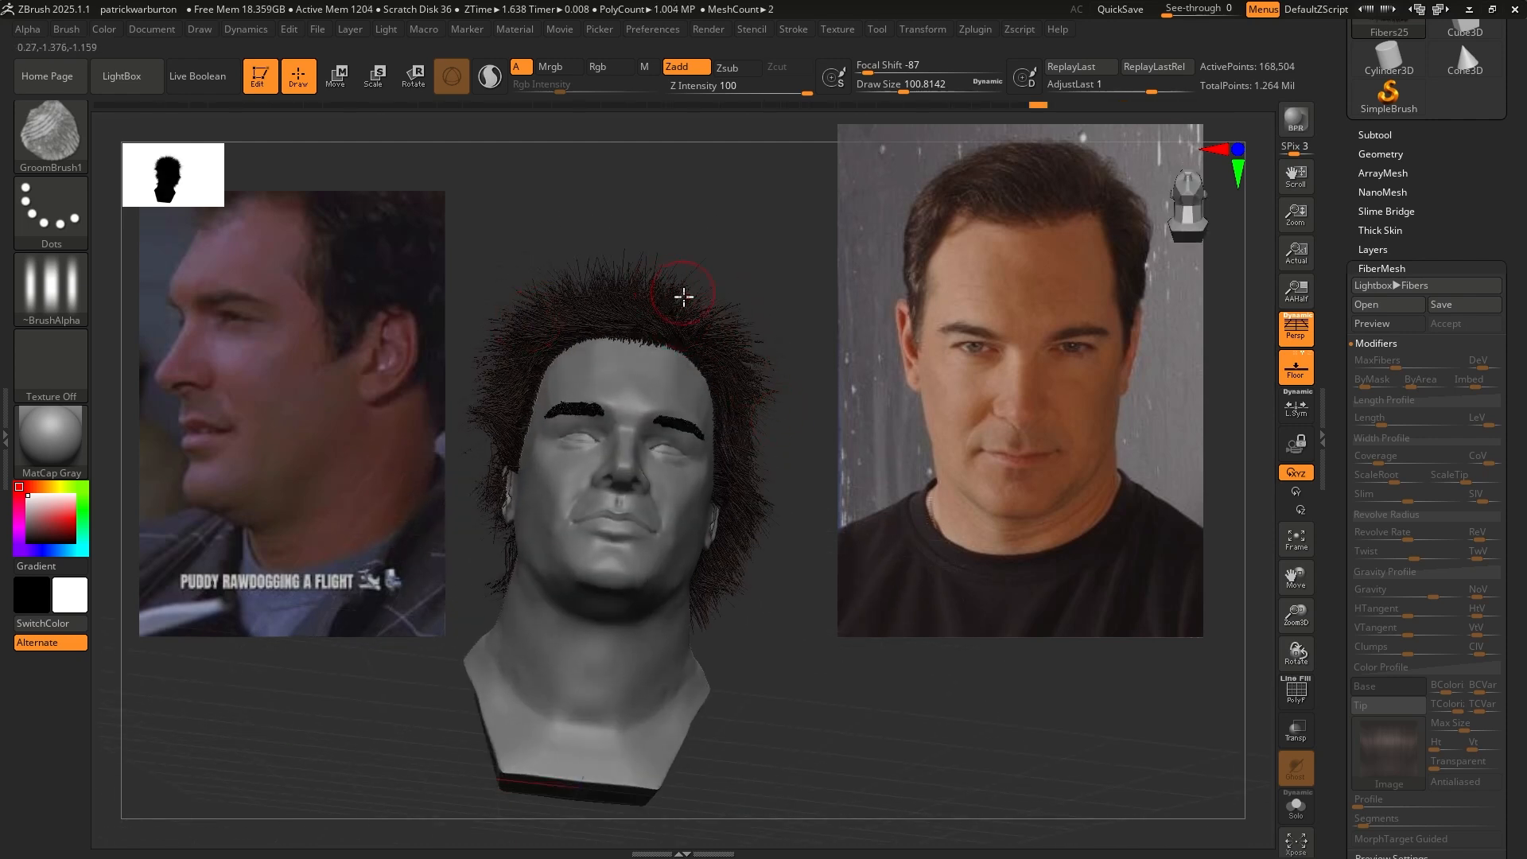
drag(542, 298, 703, 295)
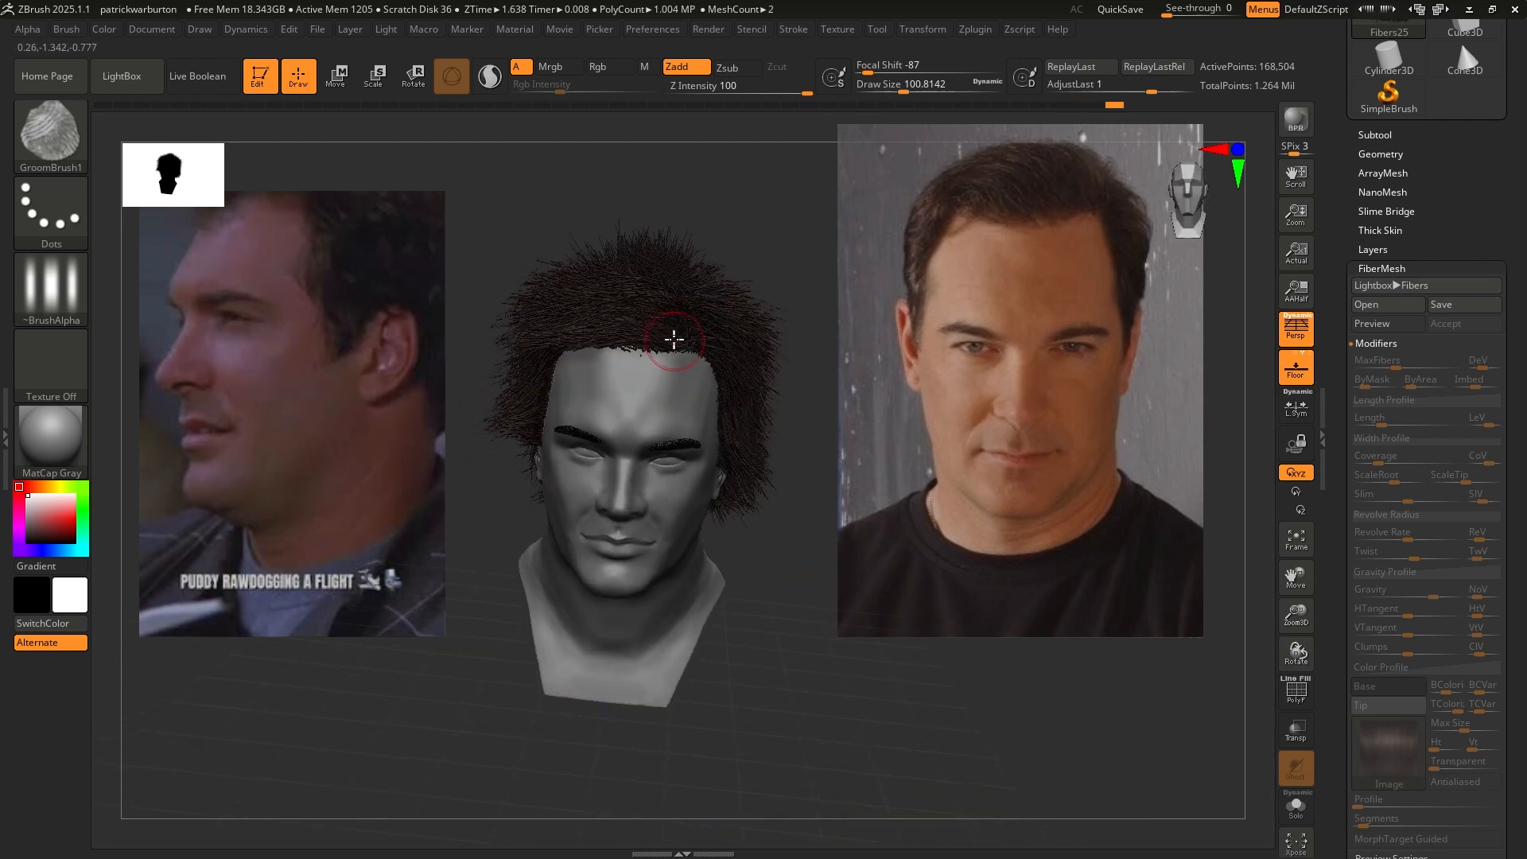
drag(673, 342, 556, 330)
drag(674, 348, 577, 348)
mouse_move(697, 323)
mouse_down()
mouse_move(631, 288)
mouse_move(519, 294)
mouse_up()
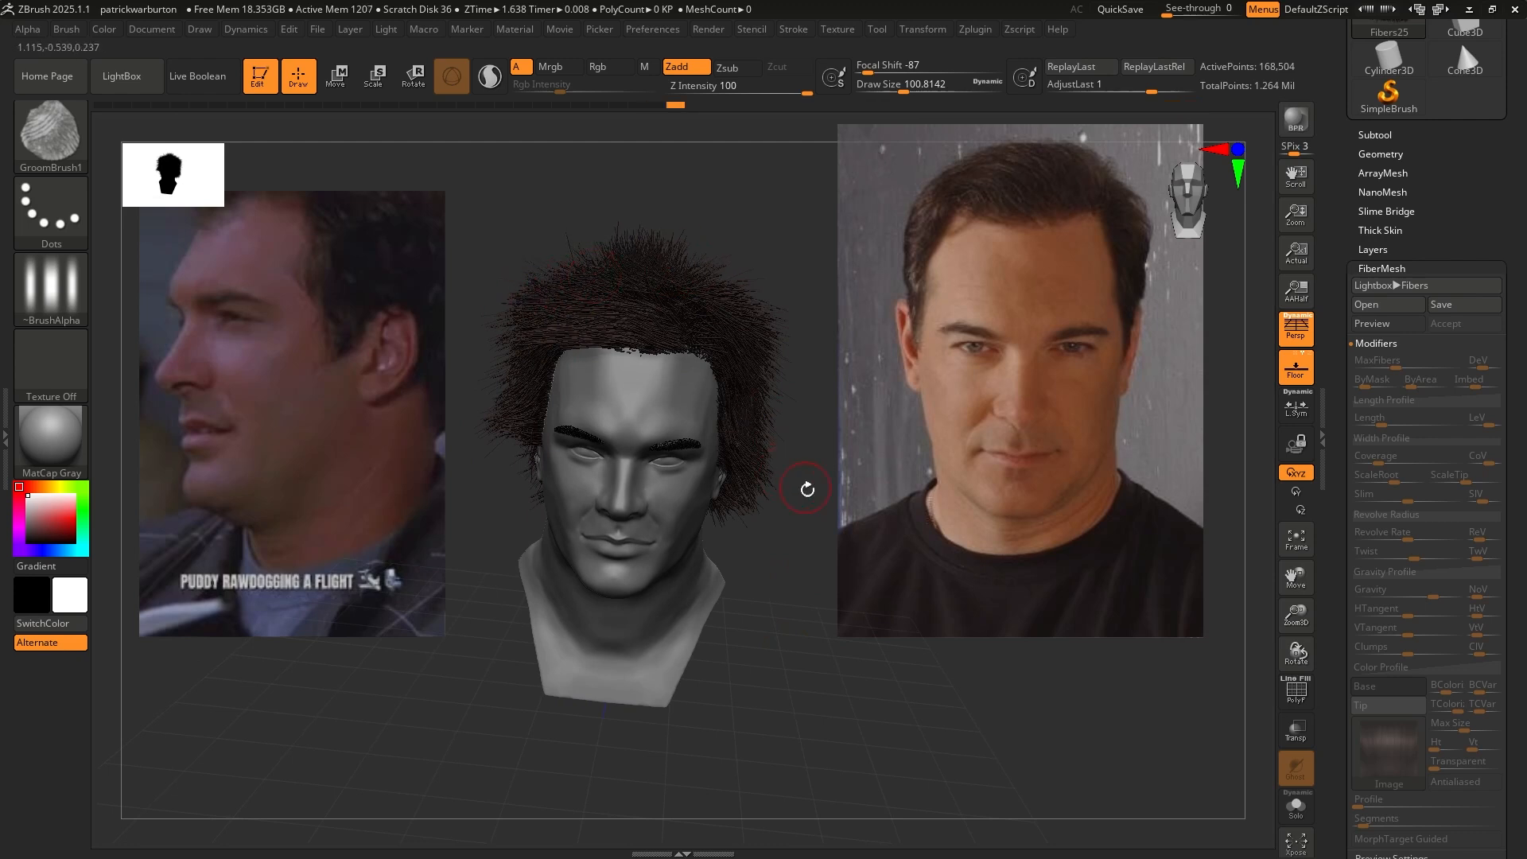
Comb the hair on top of the head sideways in line with the swept fringe
drag(807, 488, 790, 545)
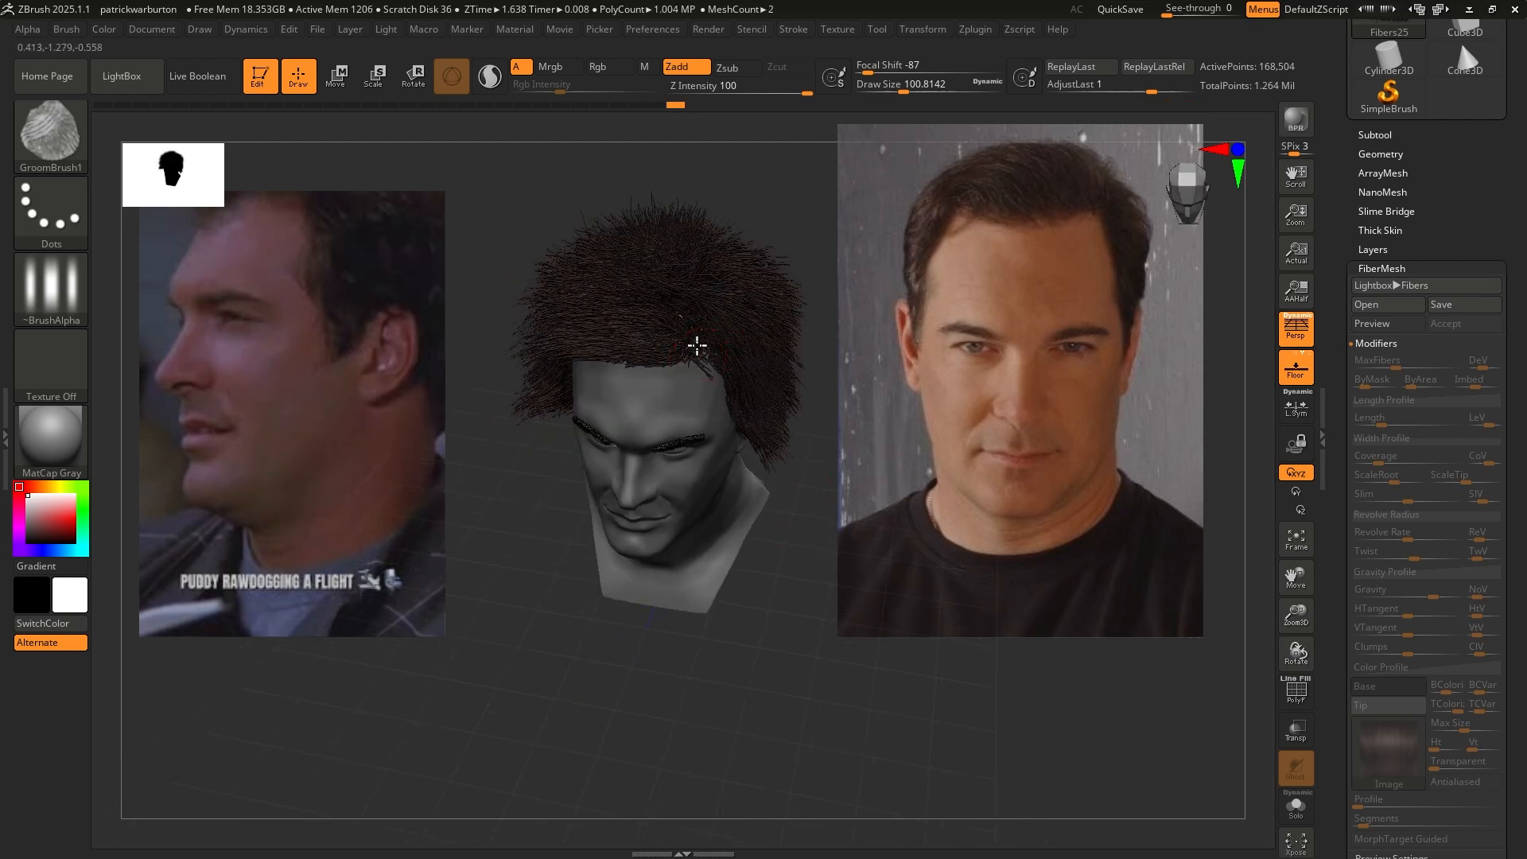
mouse_move(697, 345)
mouse_down()
mouse_move(718, 304)
mouse_move(685, 270)
mouse_move(629, 268)
mouse_up()
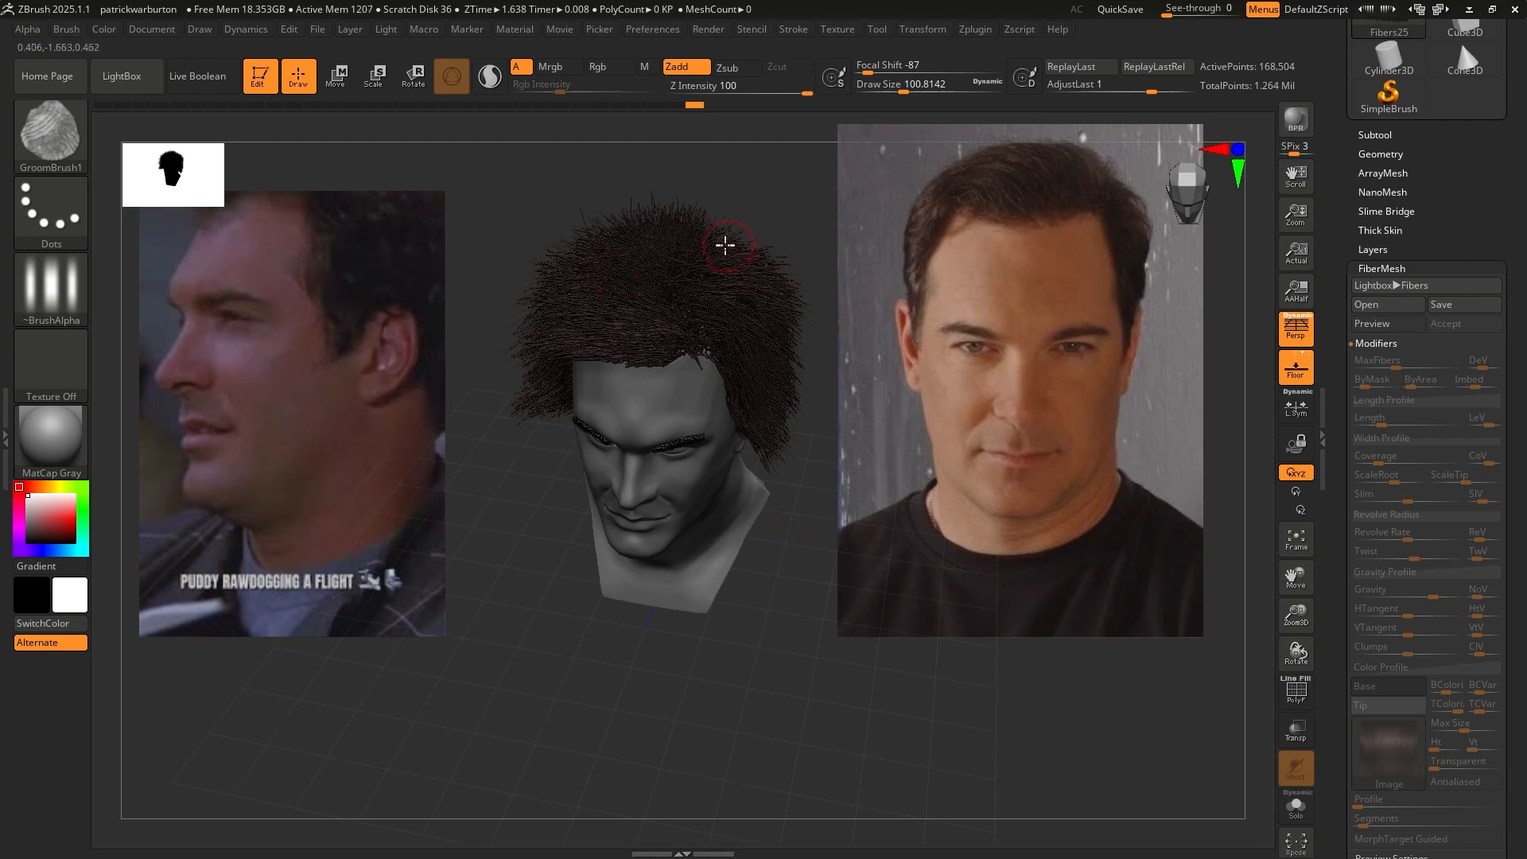
drag(725, 245, 607, 240)
Comb the hair on the head's left side back and down from the temple toward the ear and the nape
drag(813, 554, 738, 540)
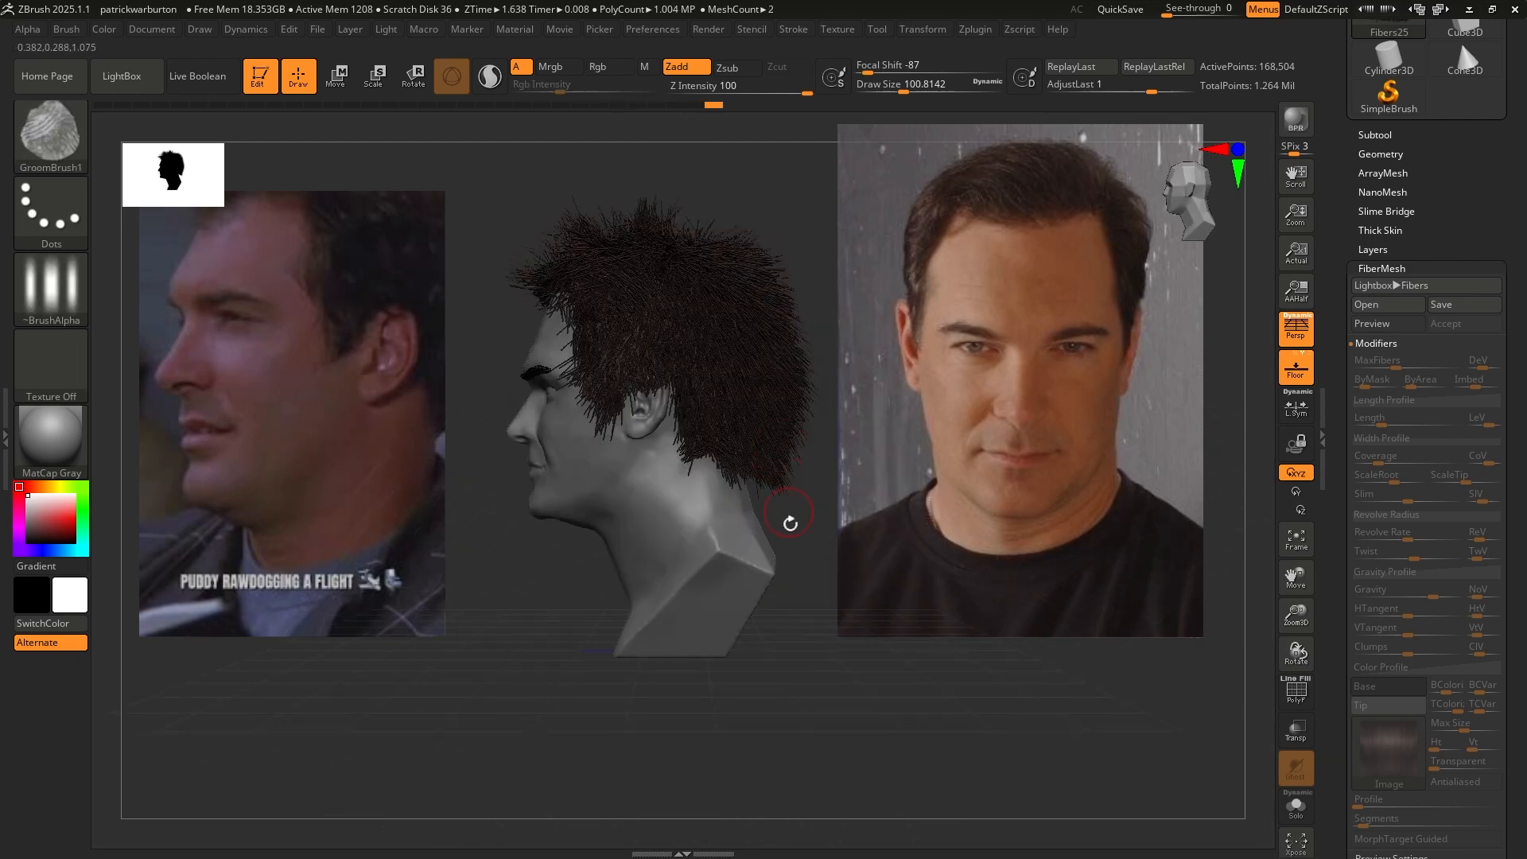
mouse_move(586, 299)
mouse_down()
mouse_move(647, 357)
mouse_move(633, 400)
mouse_up()
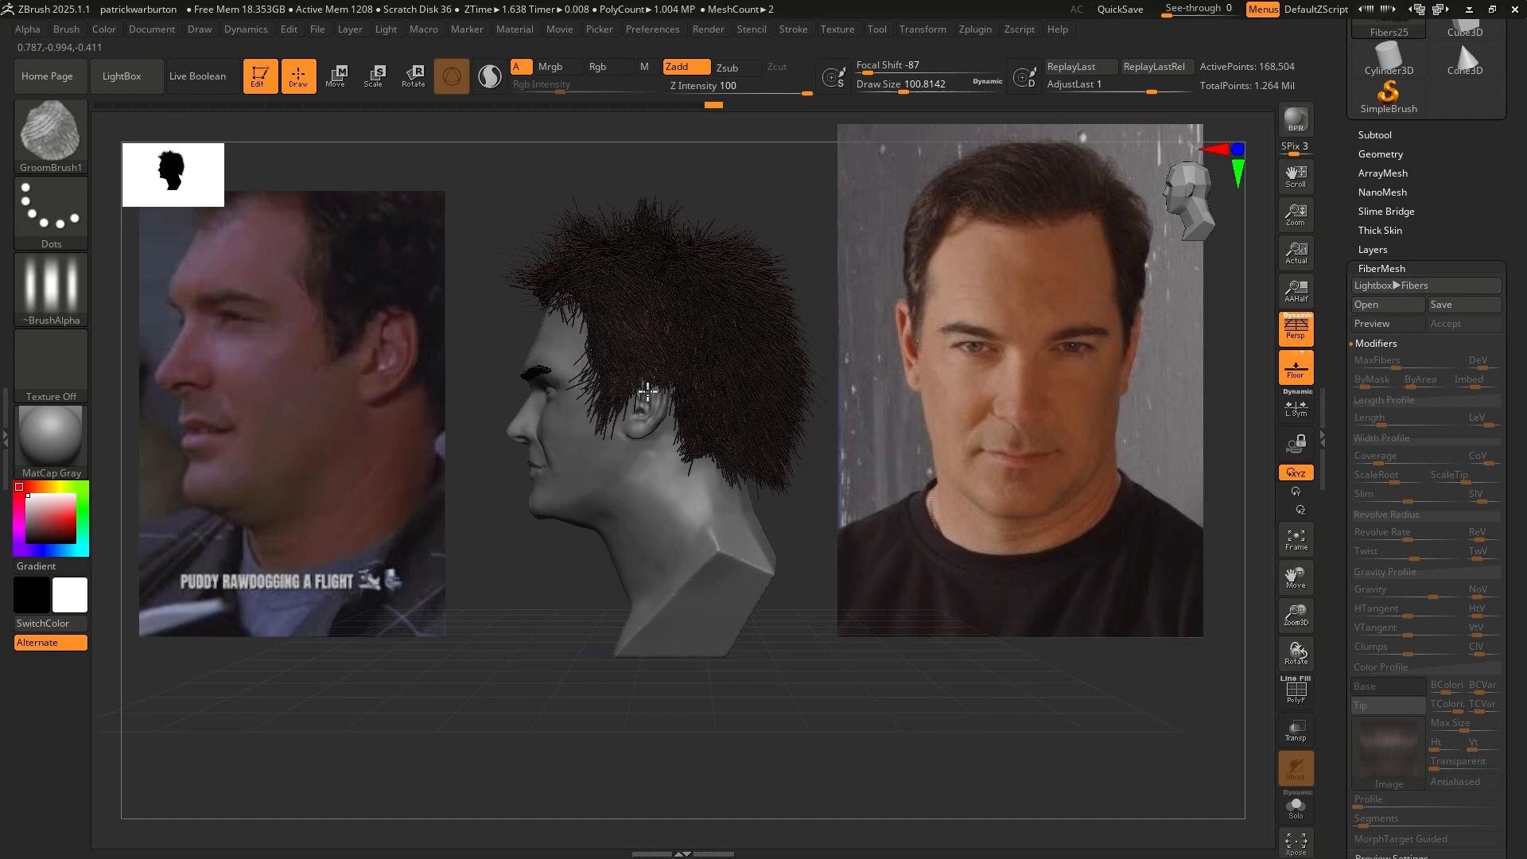
mouse_move(588, 338)
mouse_down()
mouse_move(612, 386)
mouse_move(646, 398)
mouse_up()
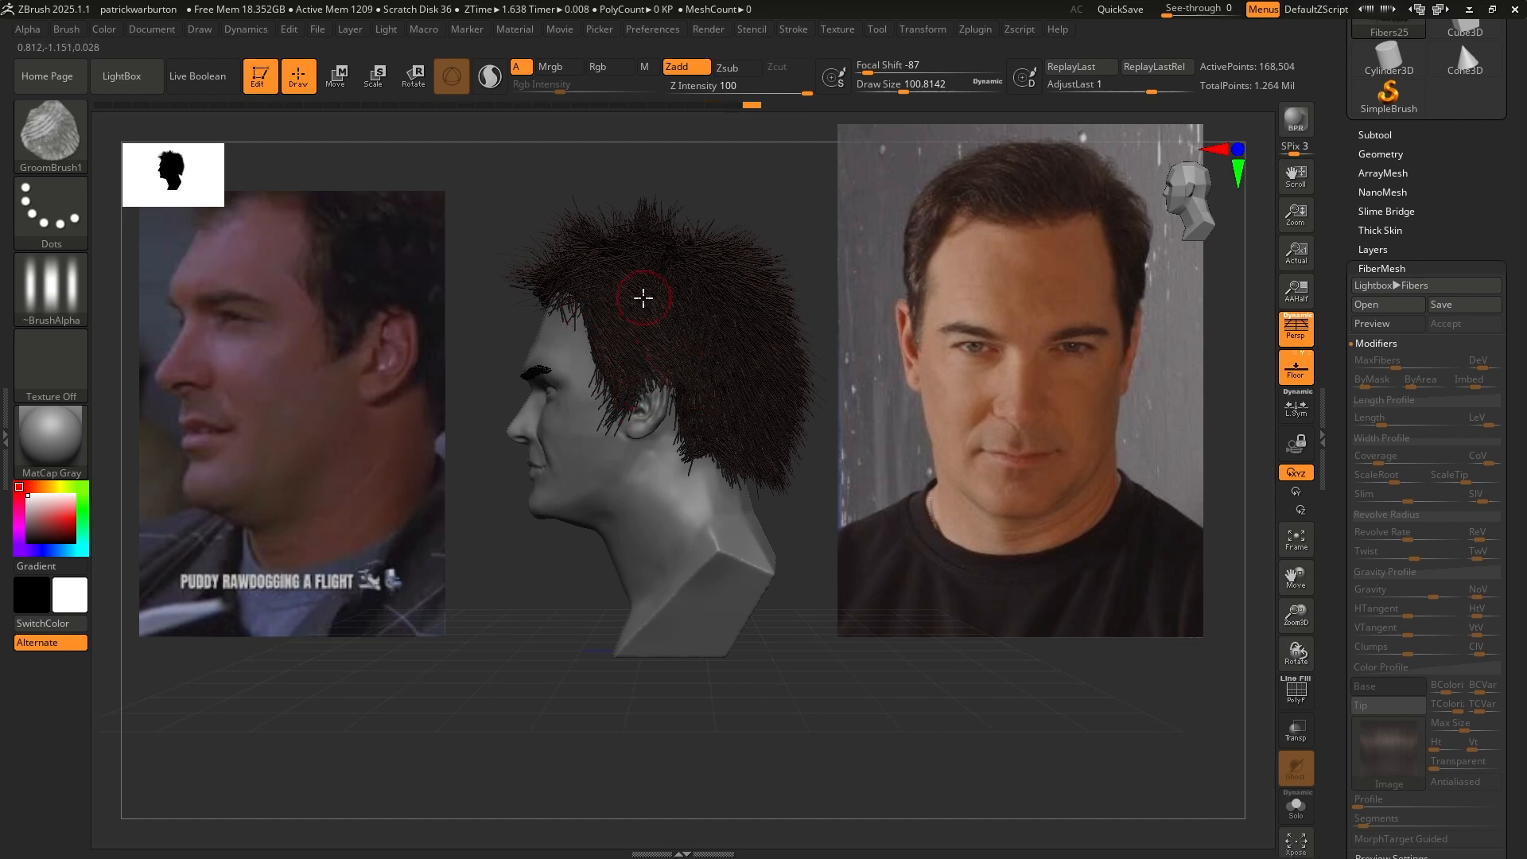
drag(643, 298, 683, 286)
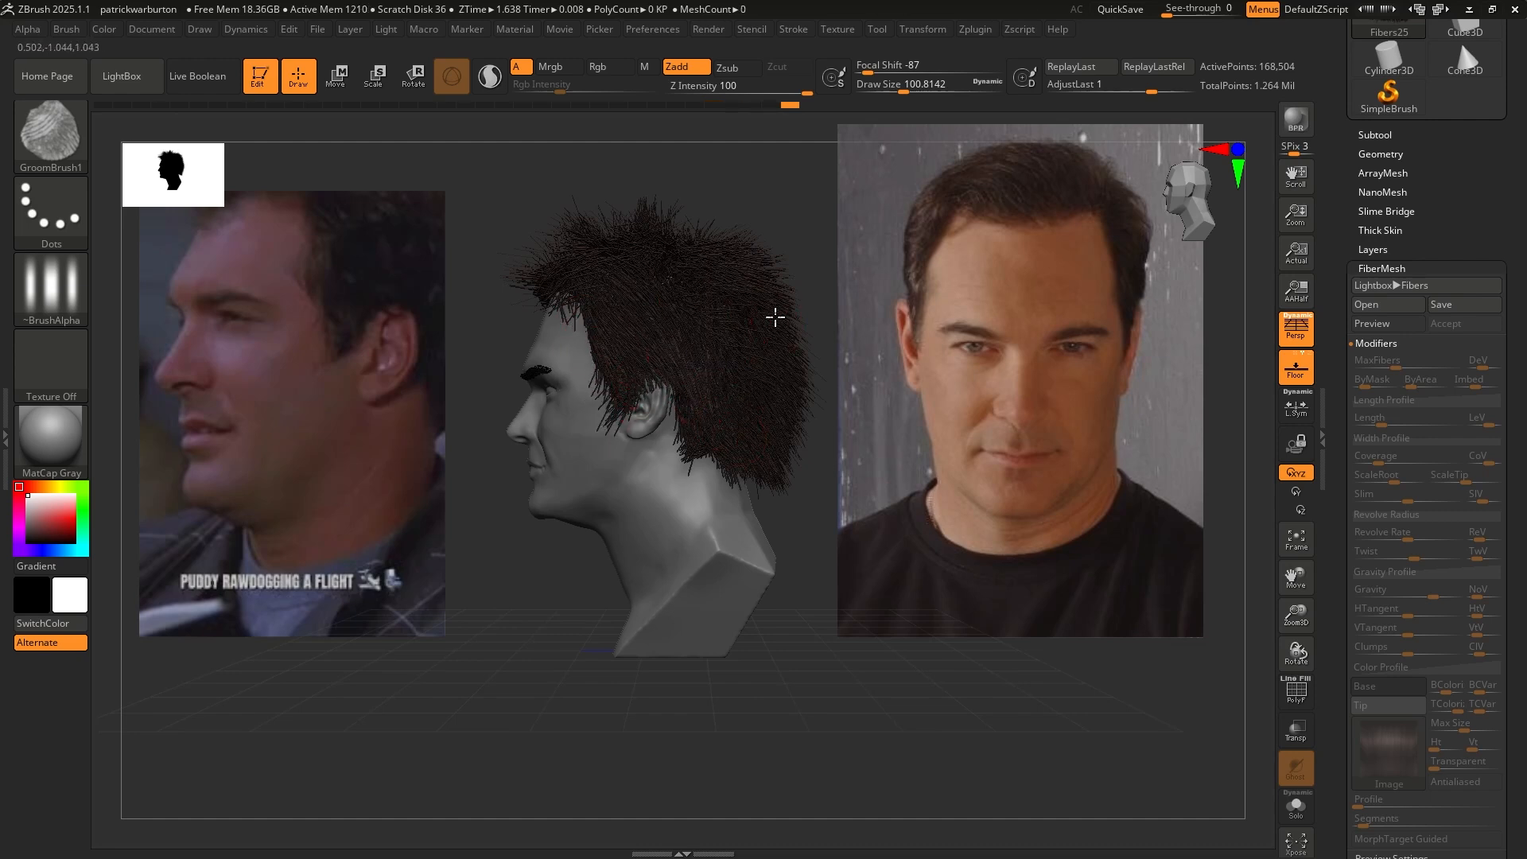
mouse_move(775, 317)
mouse_down()
mouse_move(803, 347)
mouse_move(740, 446)
mouse_up()
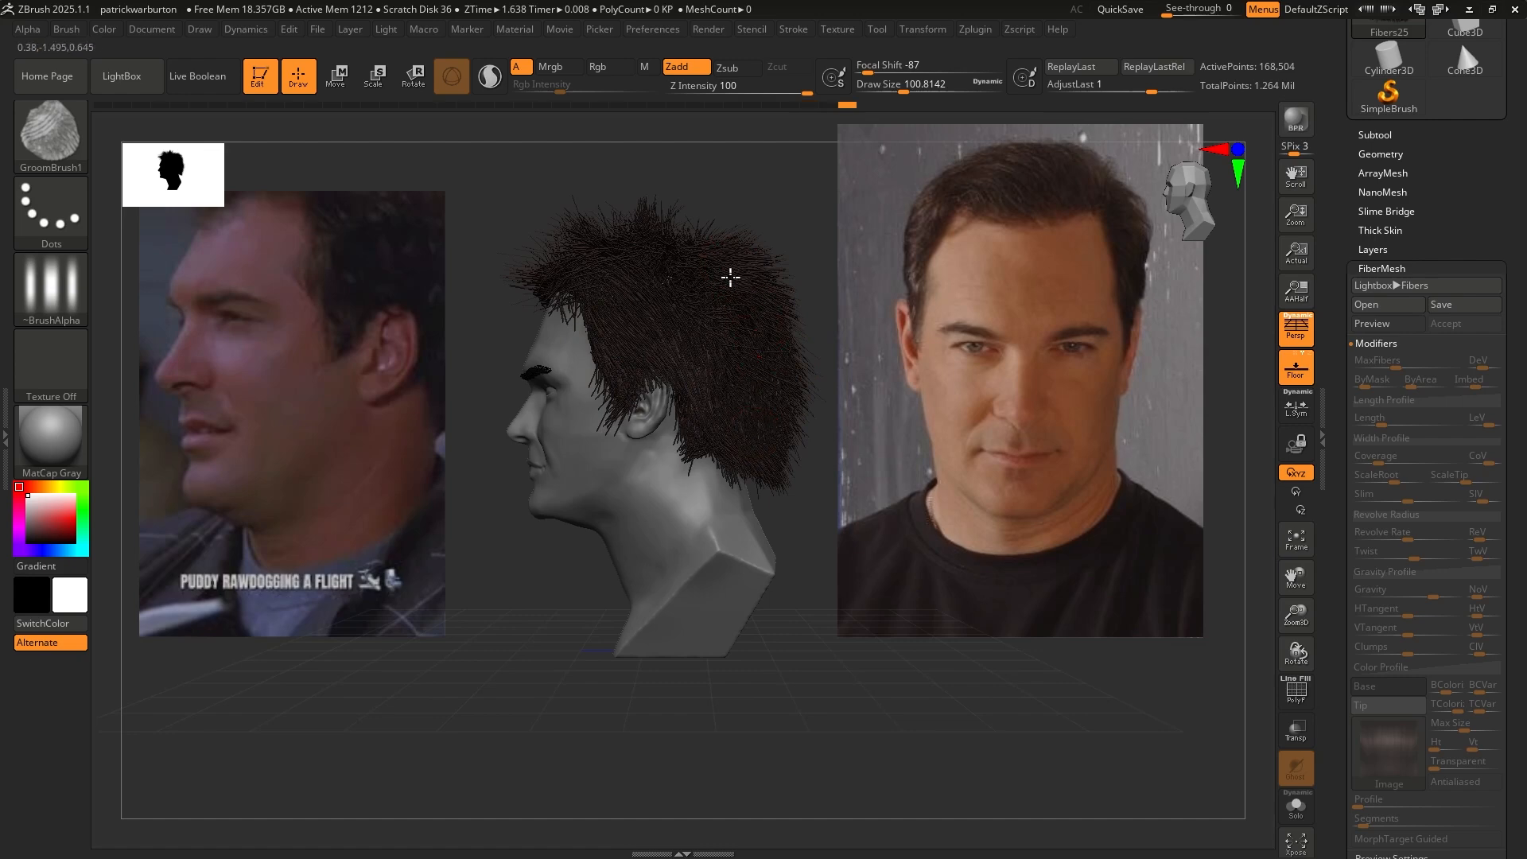
Groom the hair on the head's right side, sweeping the temple and sideburn fibers back toward the ear
mouse_move(779, 692)
mouse_down()
mouse_move(811, 696)
mouse_move(797, 682)
mouse_up()
mouse_move(571, 302)
mouse_down()
mouse_move(562, 324)
mouse_move(561, 282)
mouse_up()
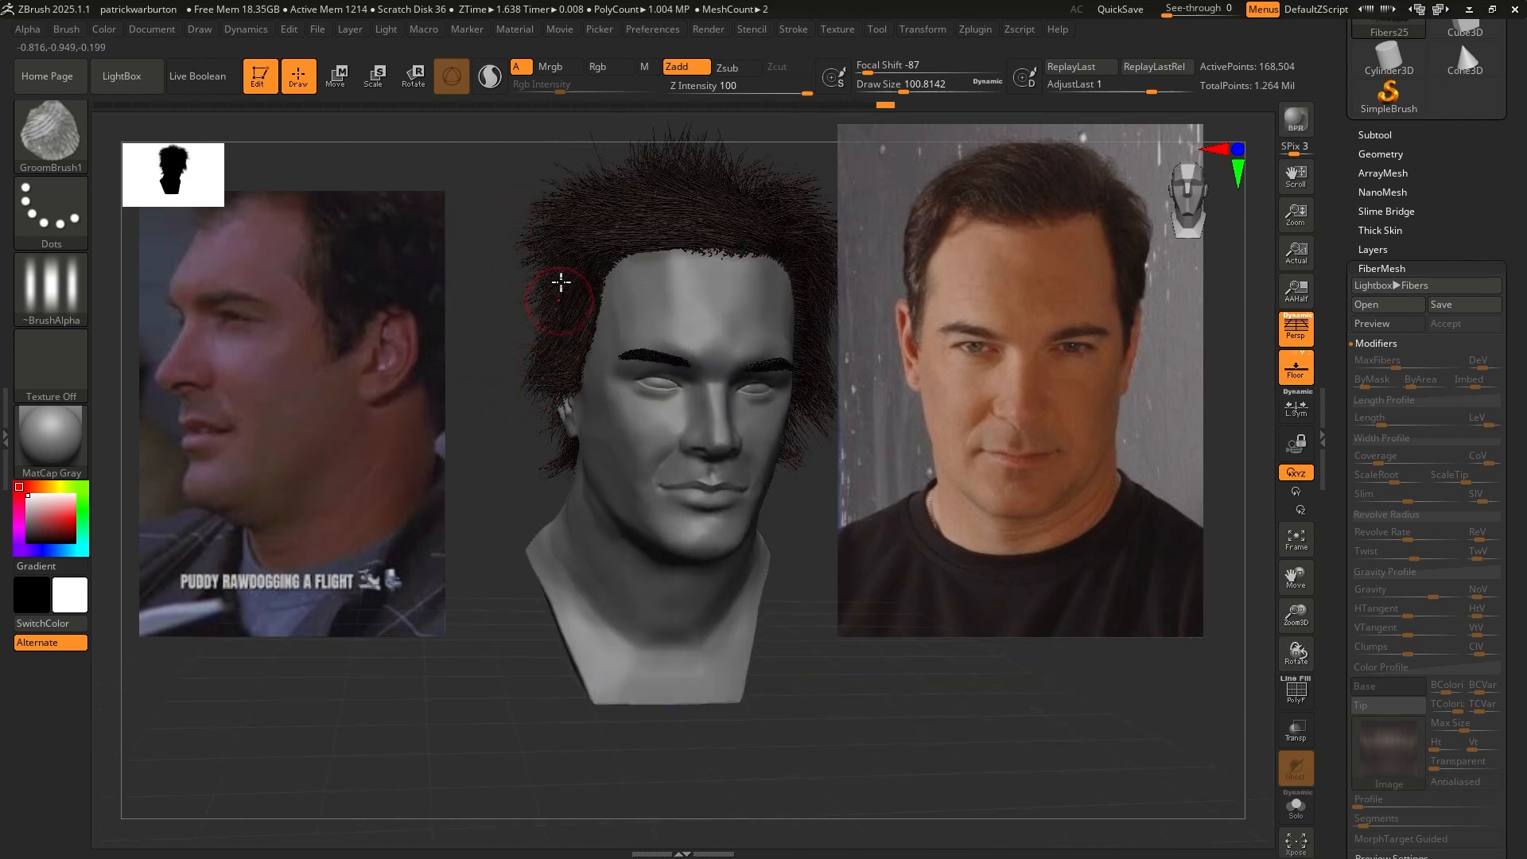
drag(541, 401, 530, 357)
drag(538, 595, 628, 646)
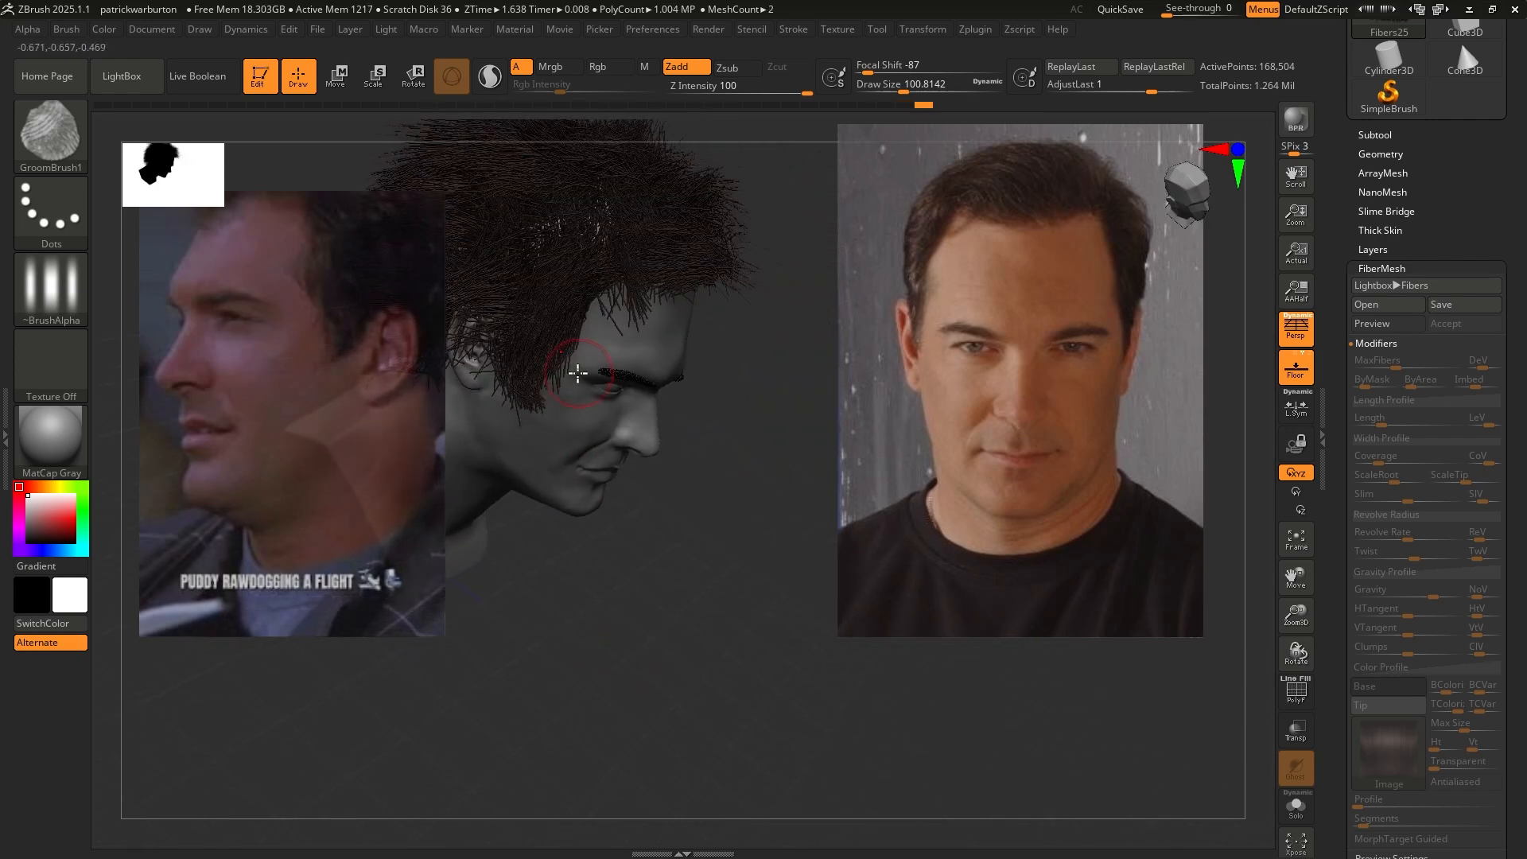
mouse_move(578, 373)
mouse_down()
mouse_move(533, 342)
mouse_move(538, 324)
mouse_move(539, 340)
mouse_up()
shift+drag(724, 571, 811, 619)
mouse_move(664, 365)
mouse_down()
mouse_move(628, 422)
mouse_move(648, 350)
mouse_move(629, 430)
mouse_move(647, 386)
mouse_move(624, 405)
mouse_up()
drag(628, 442, 578, 464)
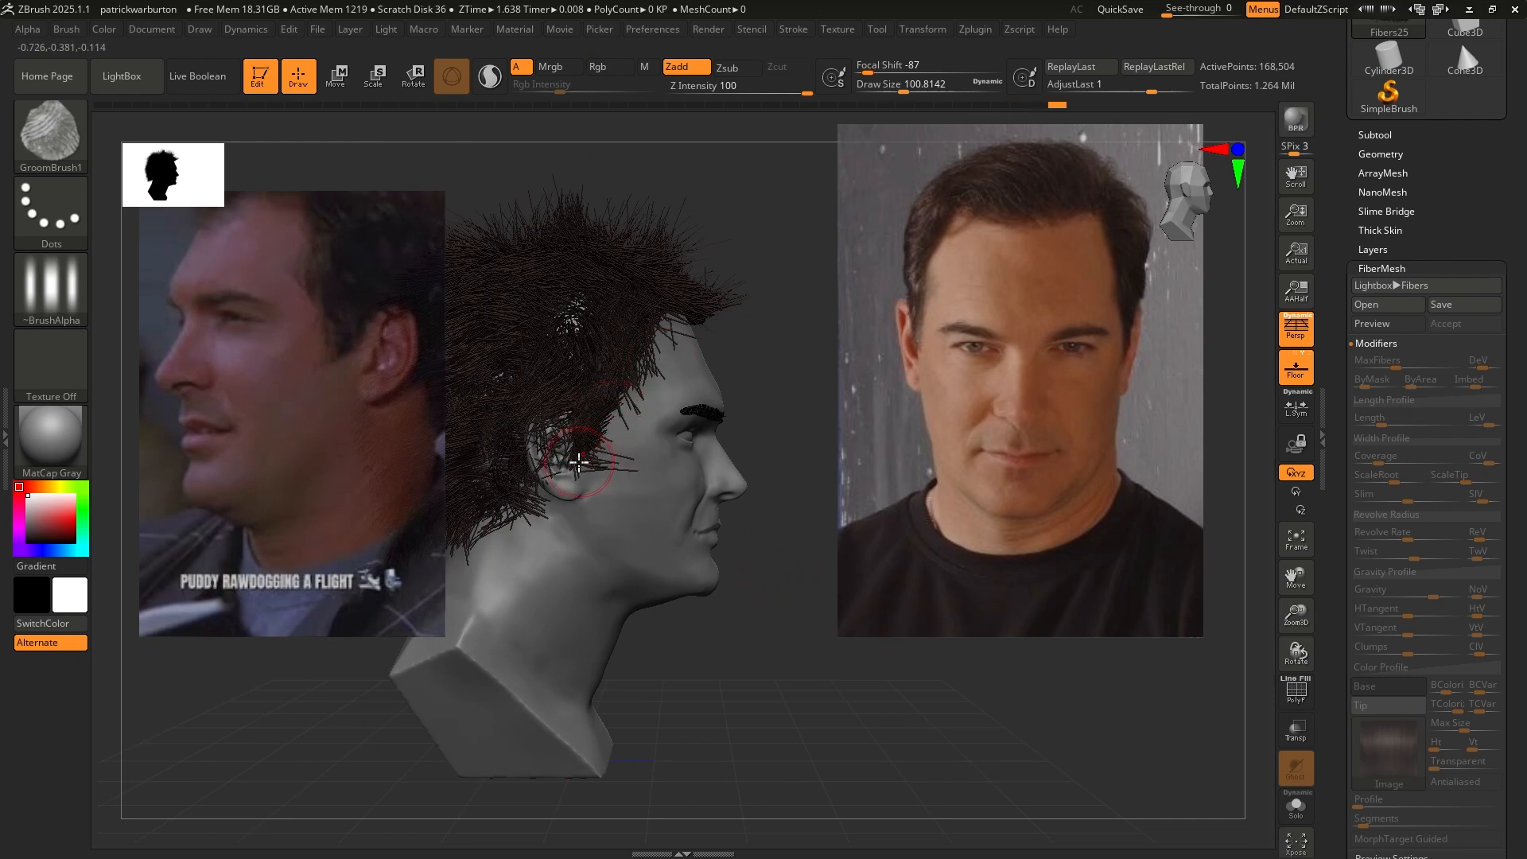
Switch to the GroomHairShort brush and comb the right temple and sideburn hair downward in front of the ear
click(50, 134)
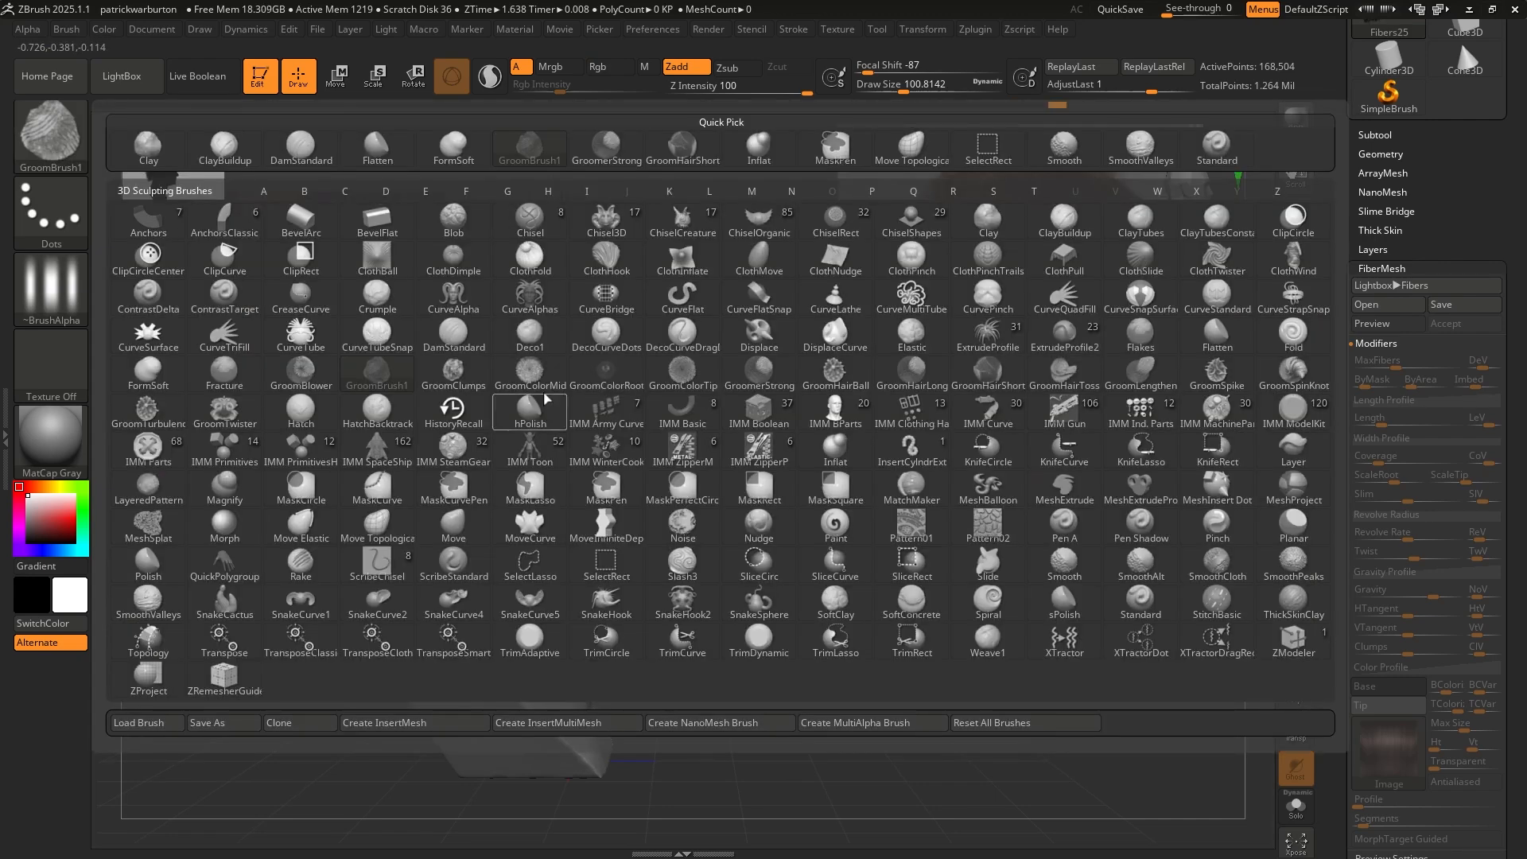
click(990, 376)
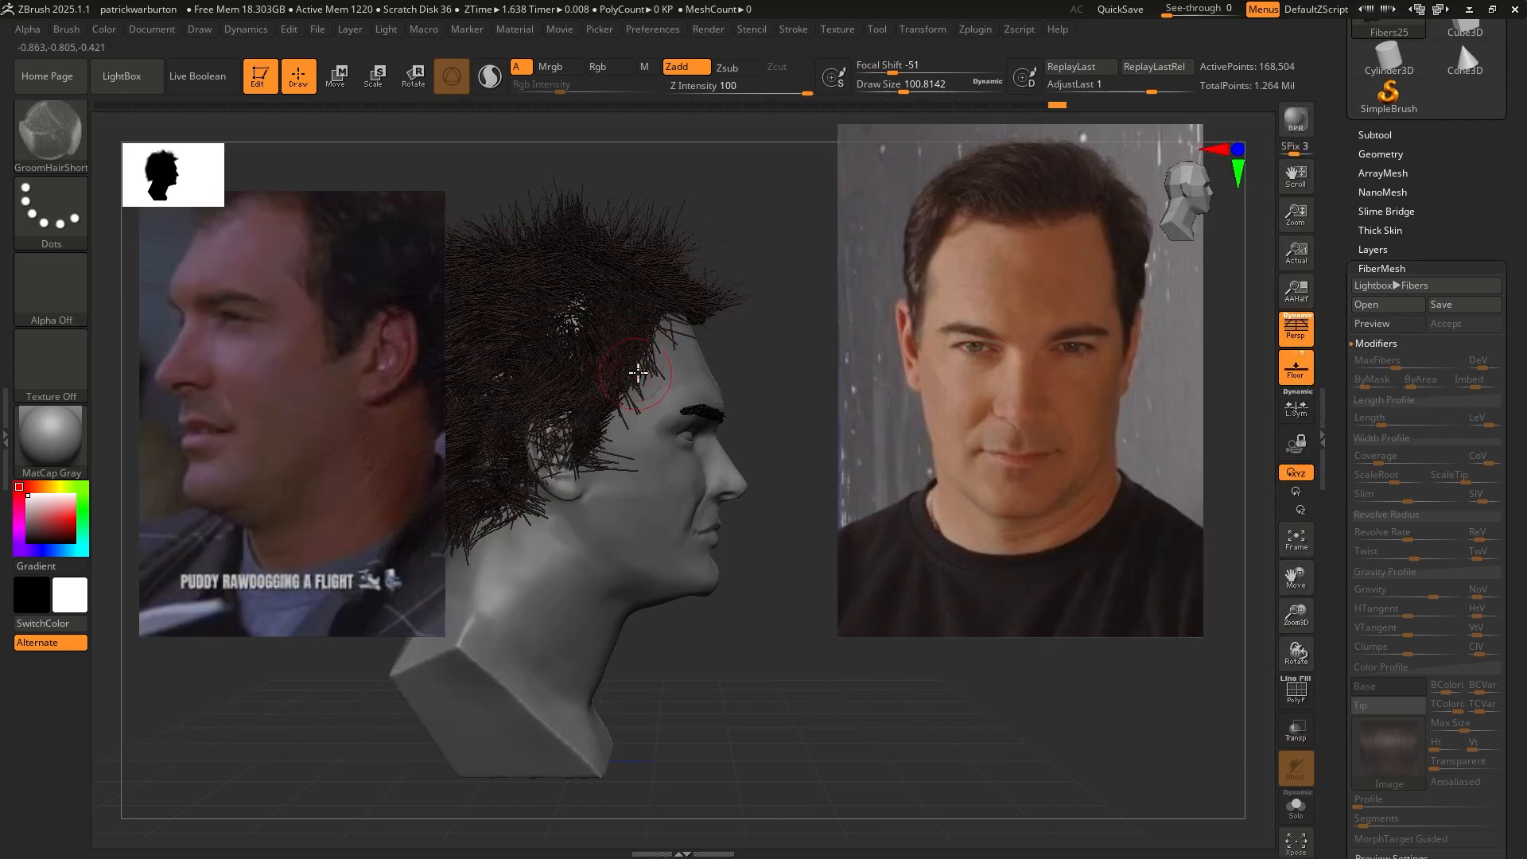
drag(635, 378, 571, 480)
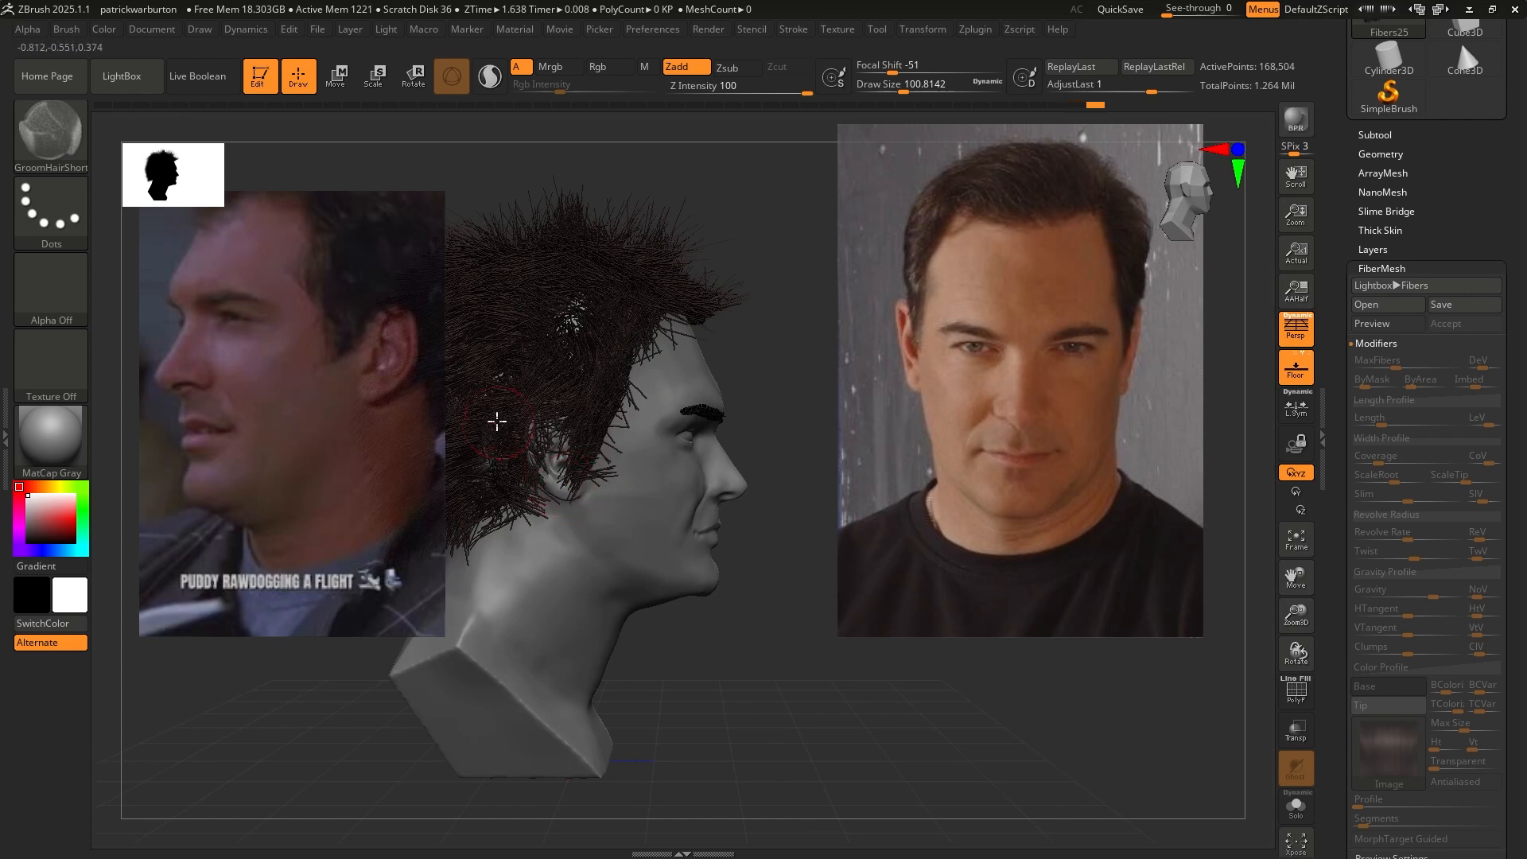
mouse_move(498, 421)
mouse_down()
mouse_move(502, 521)
mouse_move(555, 513)
mouse_up()
mouse_move(598, 418)
mouse_down()
mouse_move(565, 471)
mouse_move(576, 484)
mouse_up()
drag(608, 422, 592, 441)
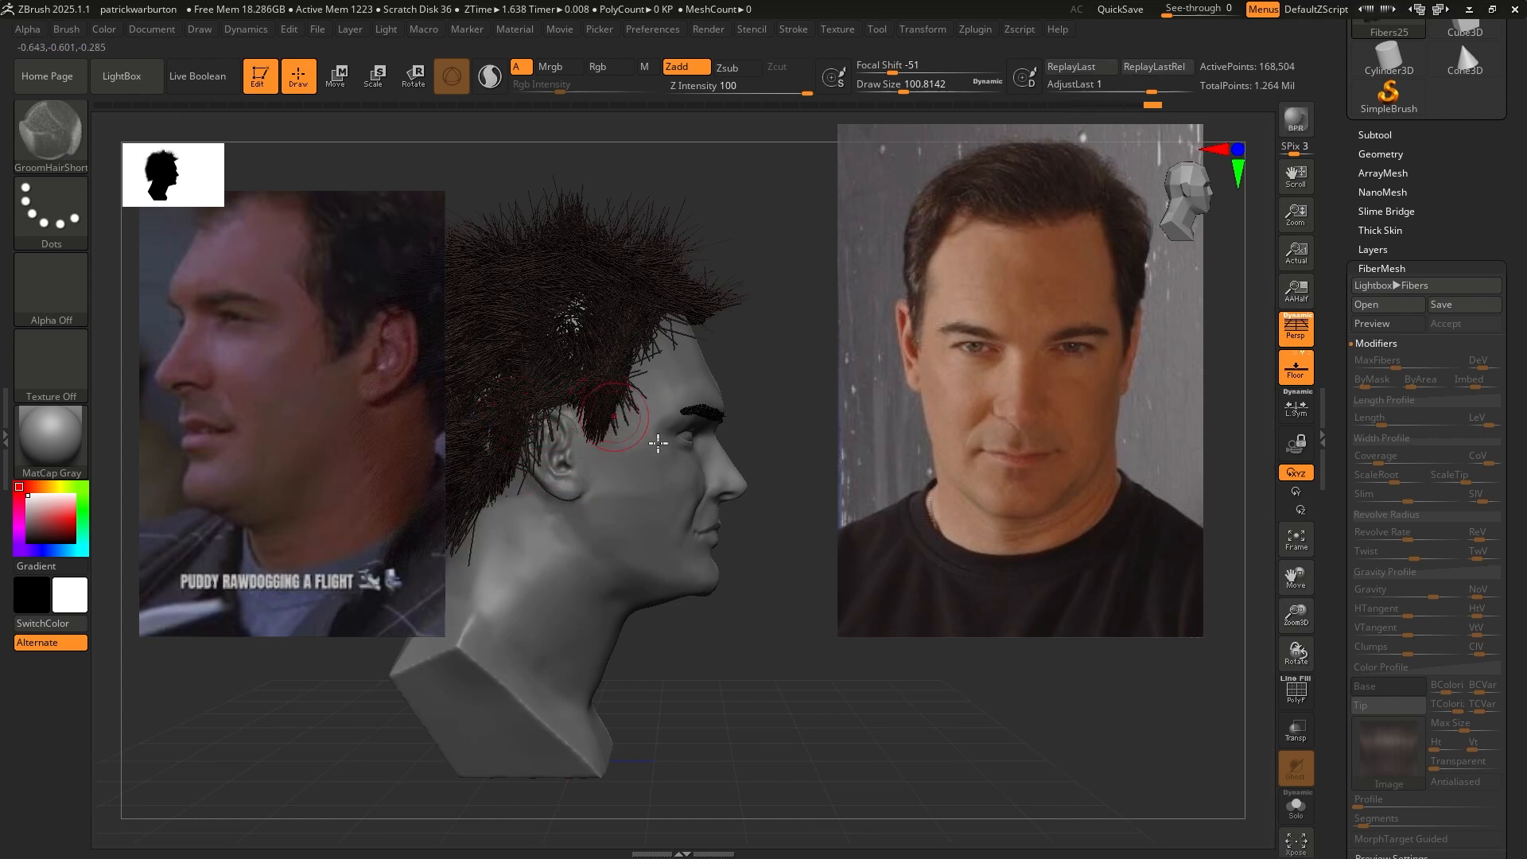
Comb the hair behind the right ear straight down toward the nape with repeated strokes
mouse_move(835, 628)
mouse_down()
mouse_move(750, 637)
mouse_move(739, 623)
mouse_up()
mouse_move(525, 382)
mouse_down()
mouse_move(508, 406)
mouse_move(507, 509)
mouse_up()
drag(487, 362, 502, 477)
drag(484, 382, 507, 501)
drag(495, 383, 516, 537)
drag(495, 639, 541, 681)
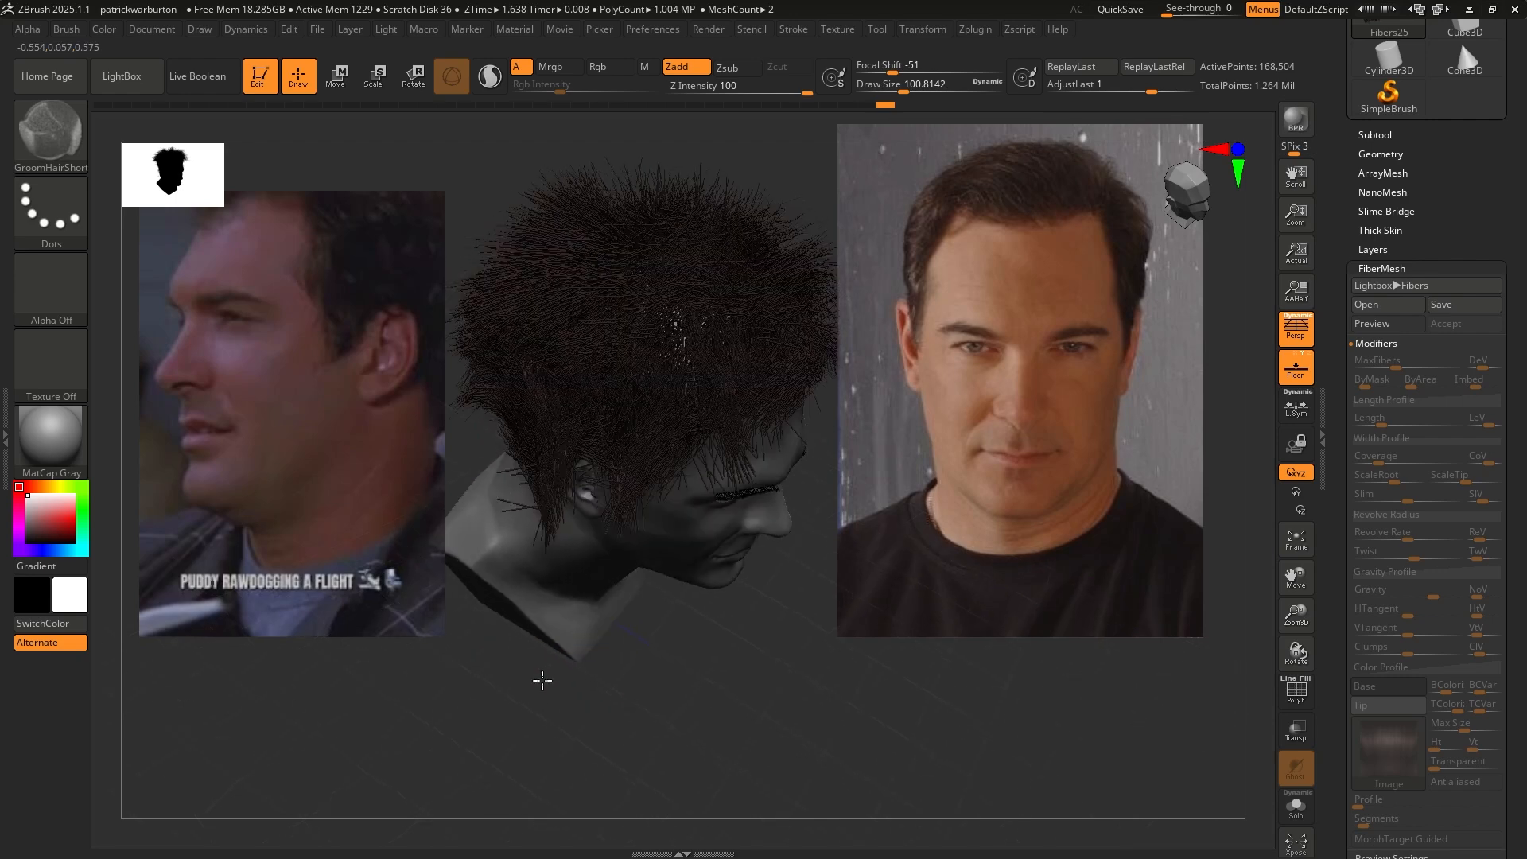